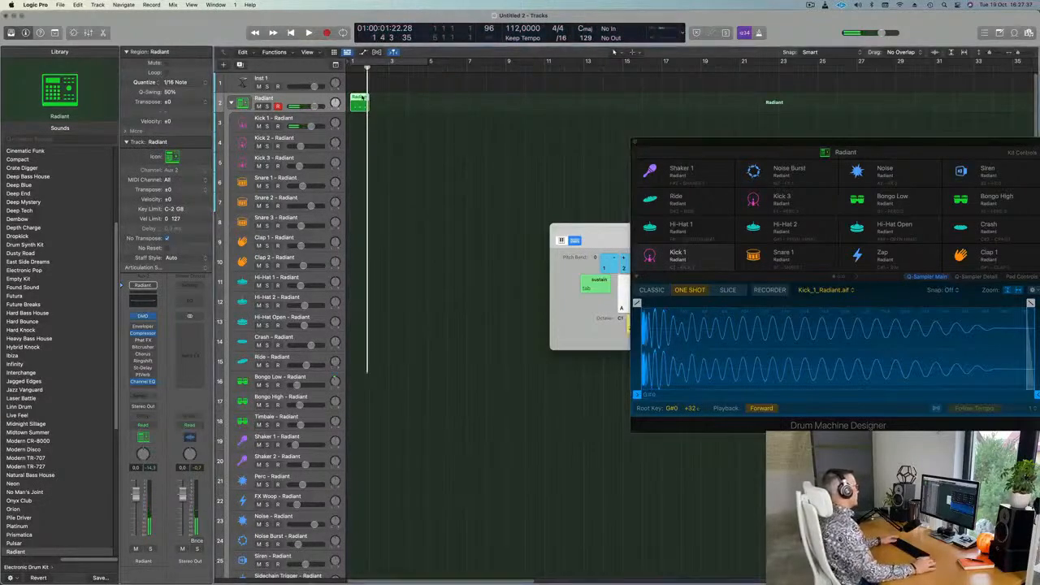
Step: Open the Radiant drum region in the piano roll, set the cycle range to bars 1 through 4, and start playback
key(e)
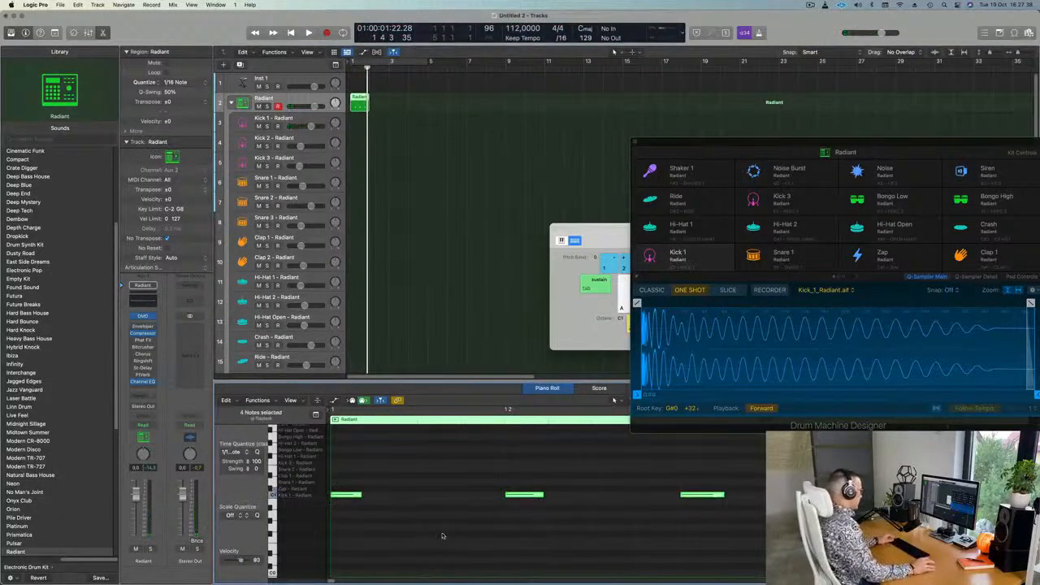
ctrl+alt+click(434, 528)
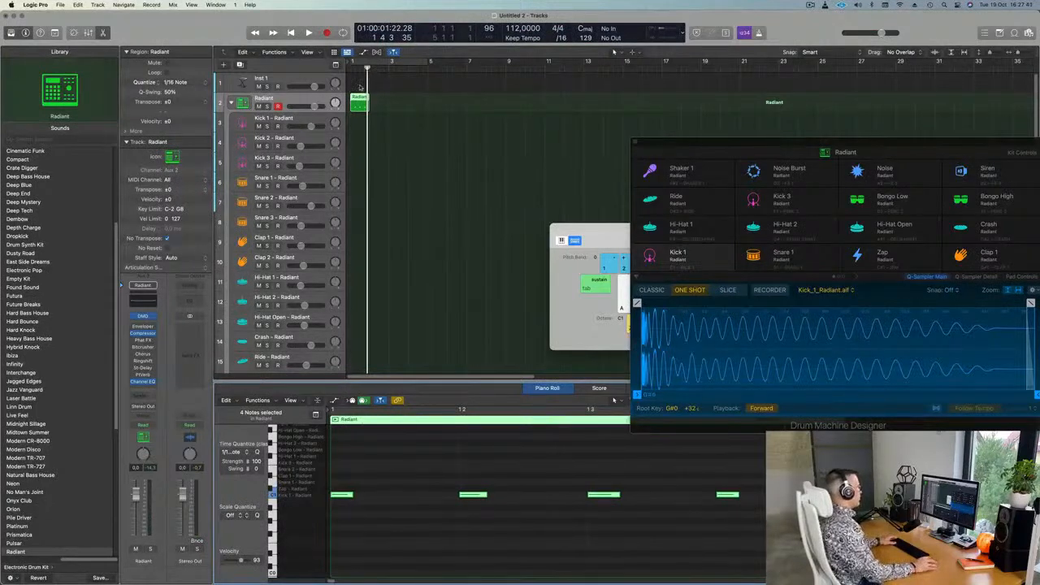
click(391, 63)
key(space)
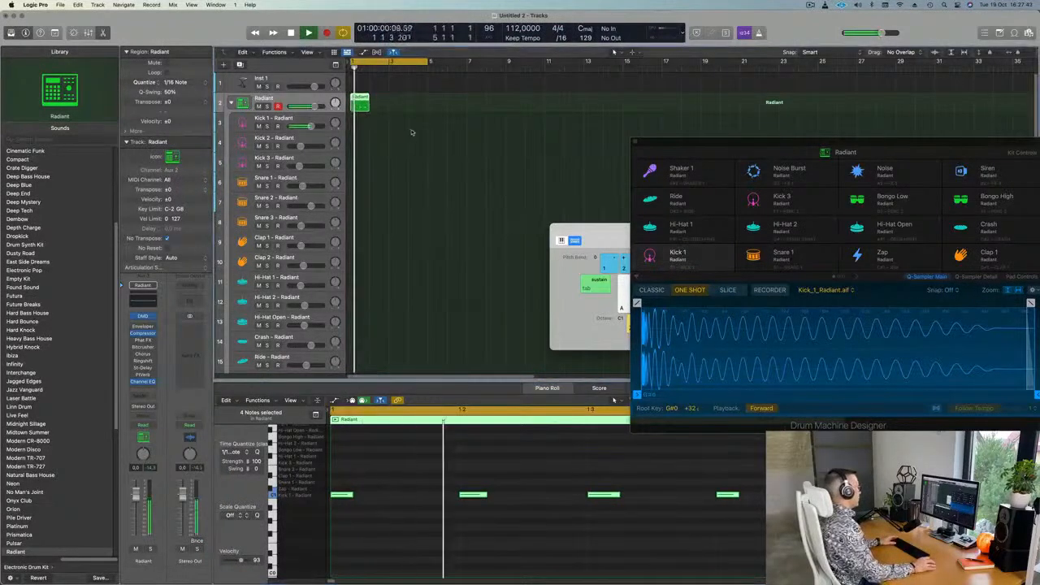
Step: Move the recorded region to the Kick 1 track and transpose all its notes down one octave
drag(360, 98, 360, 120)
key(super+a)
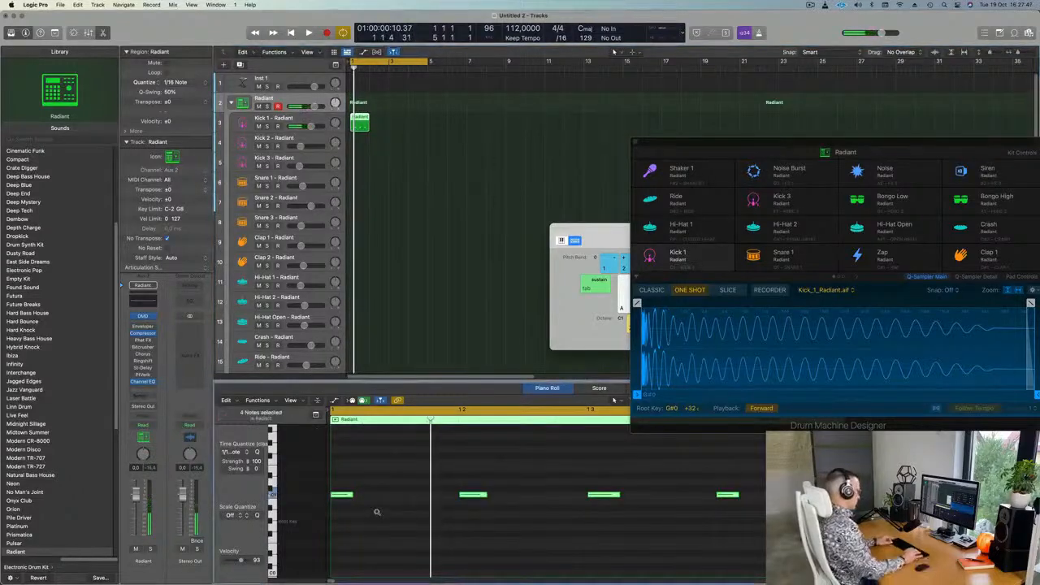
key(alt+shift+Down)
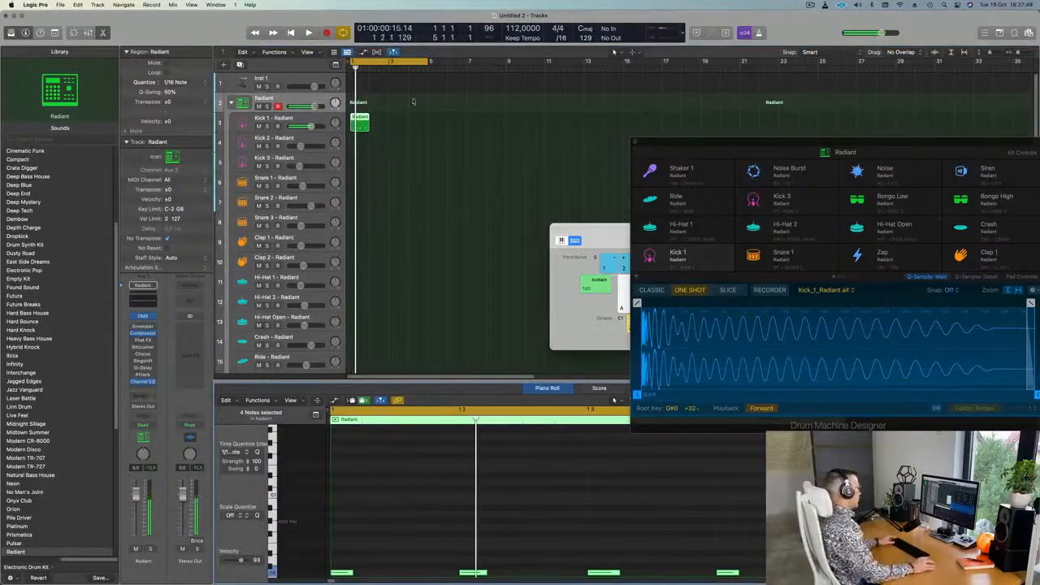
Step: Repeat the Kick 1 region until it fills the four-bar cycle range
click(364, 127)
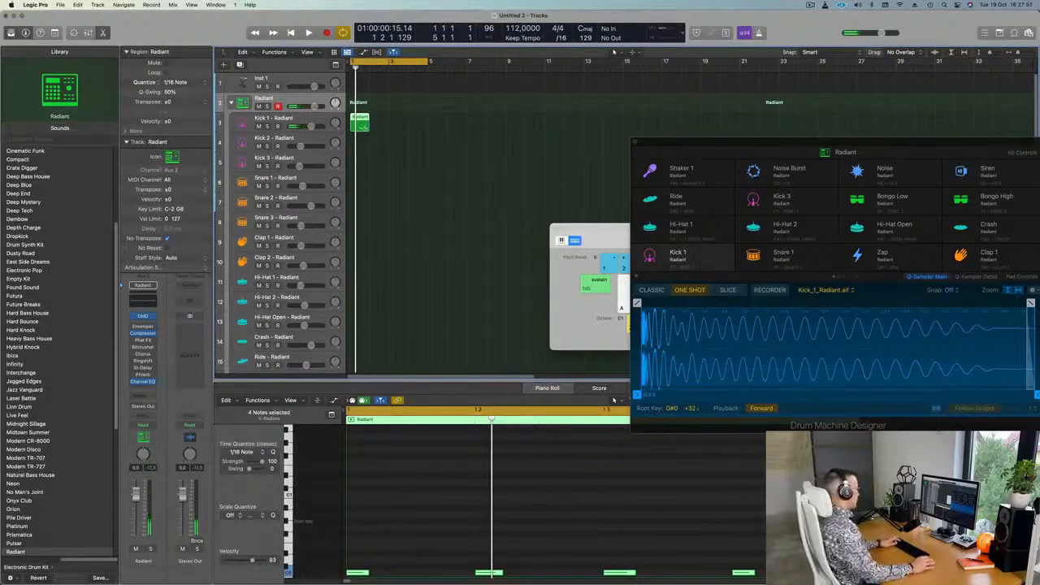
key(super+r)
key(super+r)
key(space)
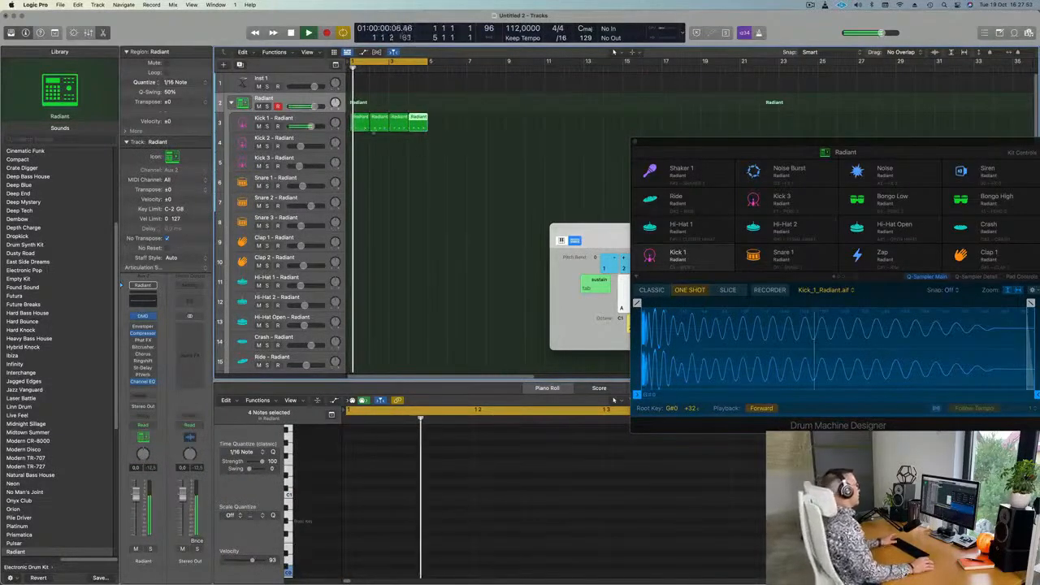
Step: Select the Kick 1 track and lower its volume to -6.2 dB while the loop plays
click(372, 163)
click(269, 120)
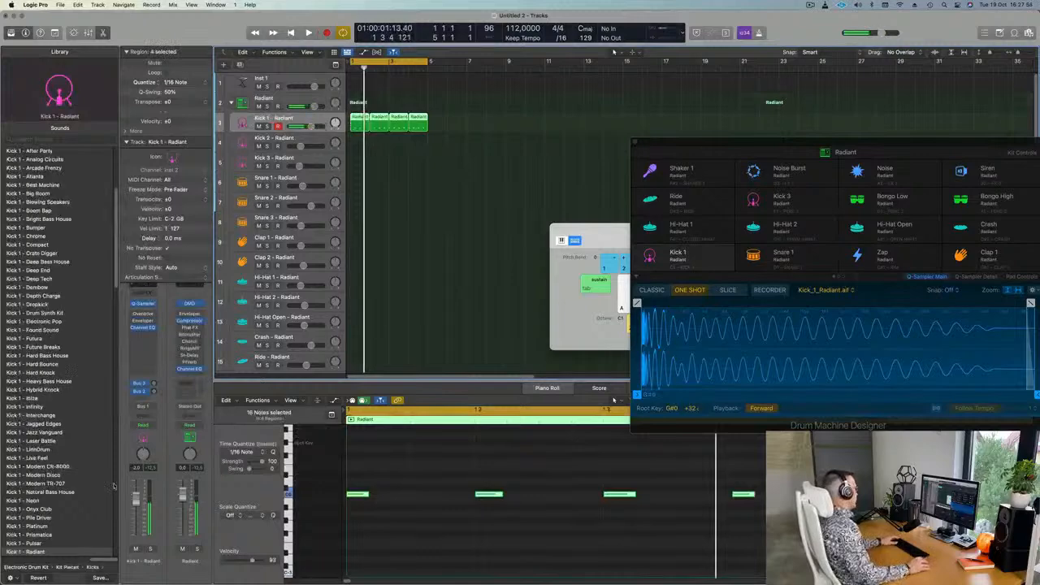
key(space)
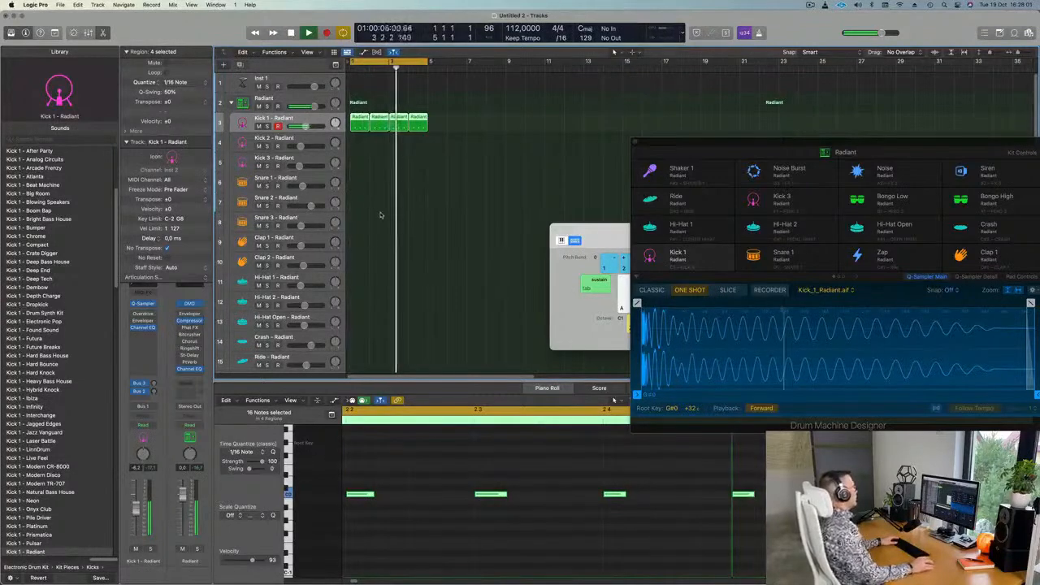
key(space)
click(399, 136)
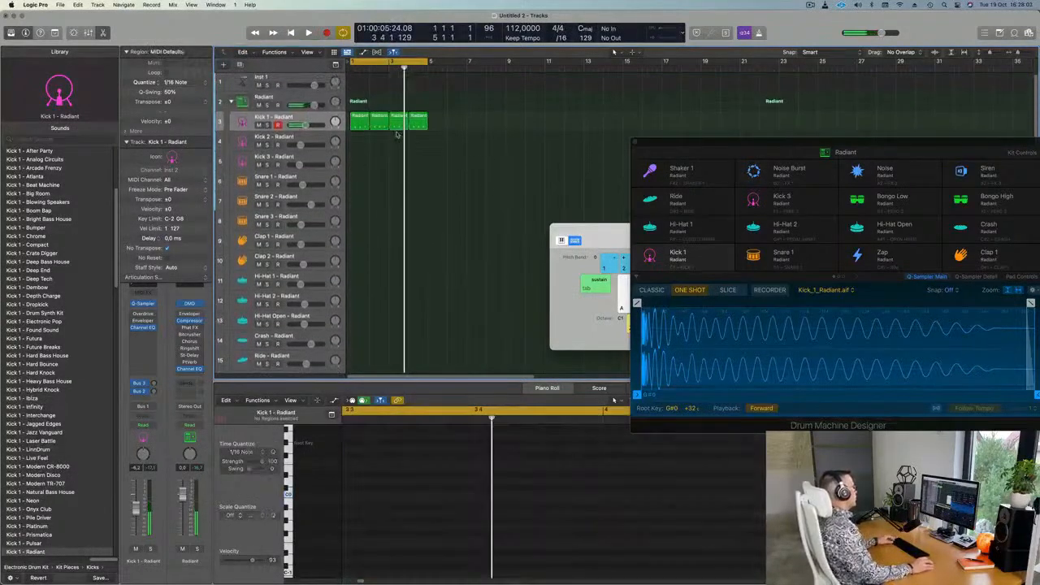
Step: Copy the first kick region to the Hi-Hat 1 track, with its notes raised to C3 and shifted half a beat later
drag(363, 119, 358, 281)
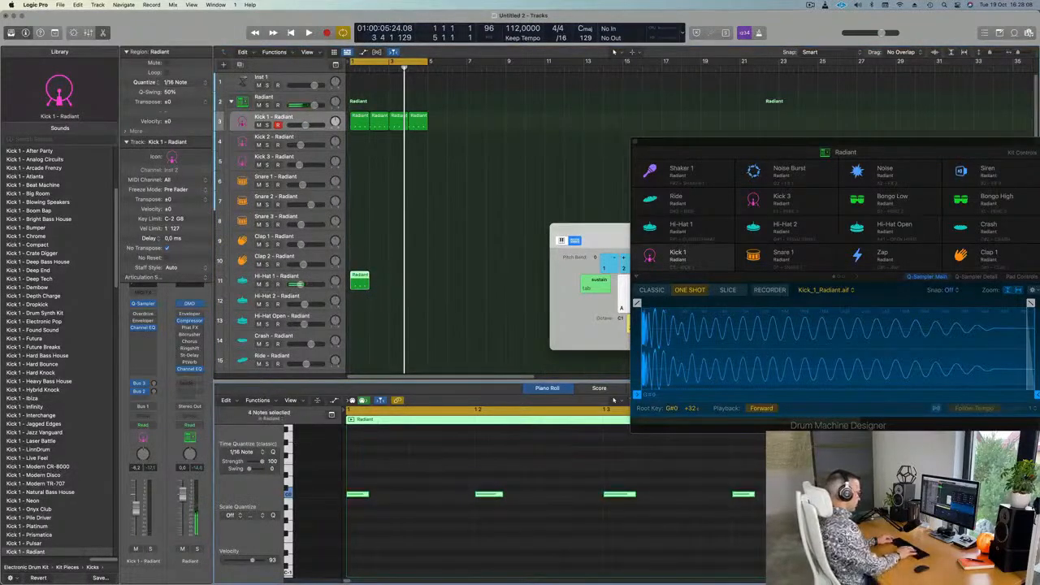
key(space)
key(space)
click(396, 286)
Step: Repeat the Hi-Hat 1 region to fill four bars and lower the track's volume to -22 dB during playback
click(360, 285)
key(super+r)
key(super+r)
key(space)
click(317, 278)
key(space)
key(space)
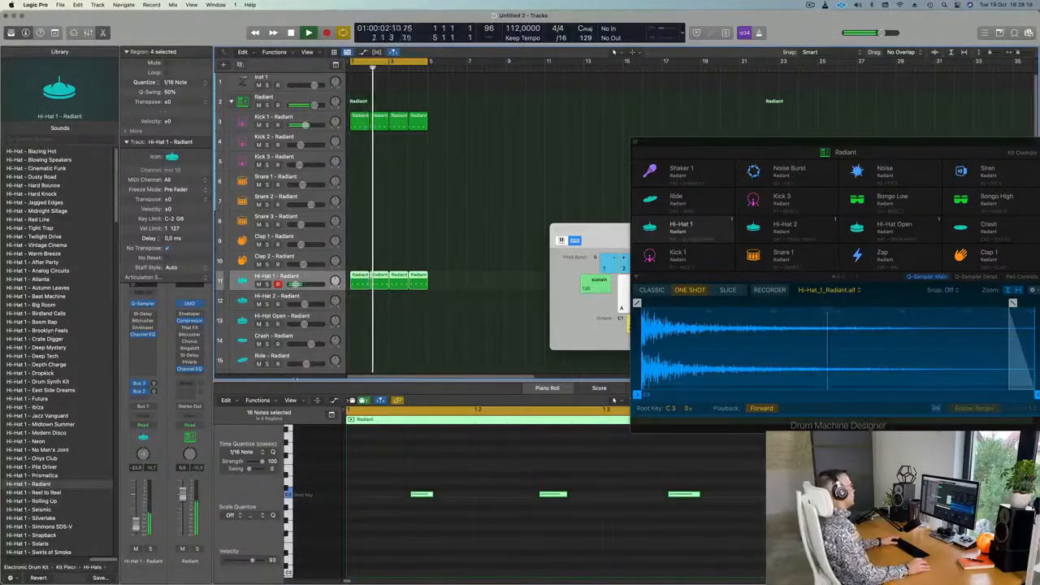
Step: Move the first Hi-Hat 1 region down to the Bongo High track at bar 1
scroll(439, 282, down, 3)
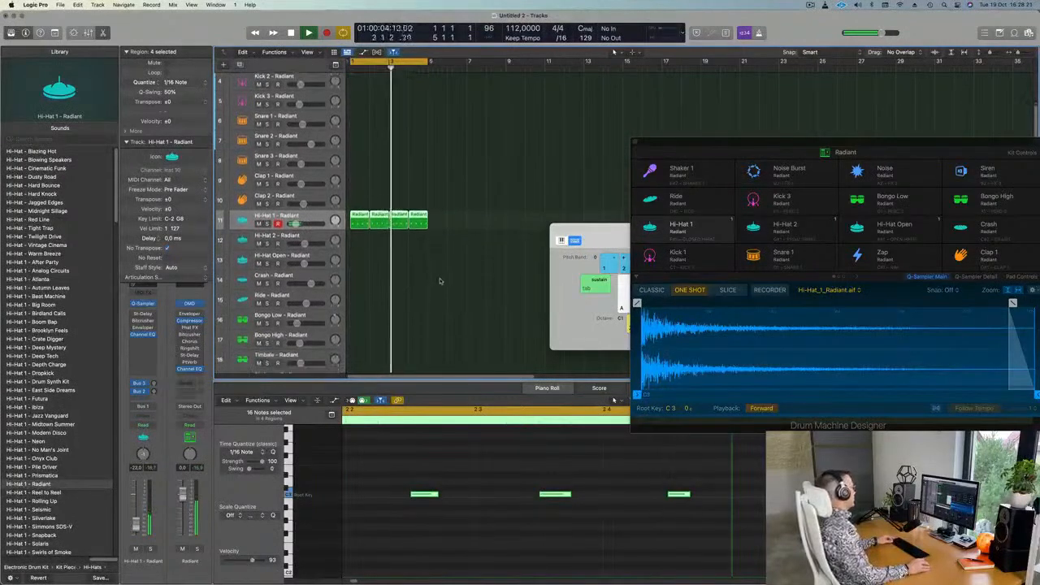
scroll(455, 272, down, 3)
scroll(465, 263, down, 1)
click(359, 156)
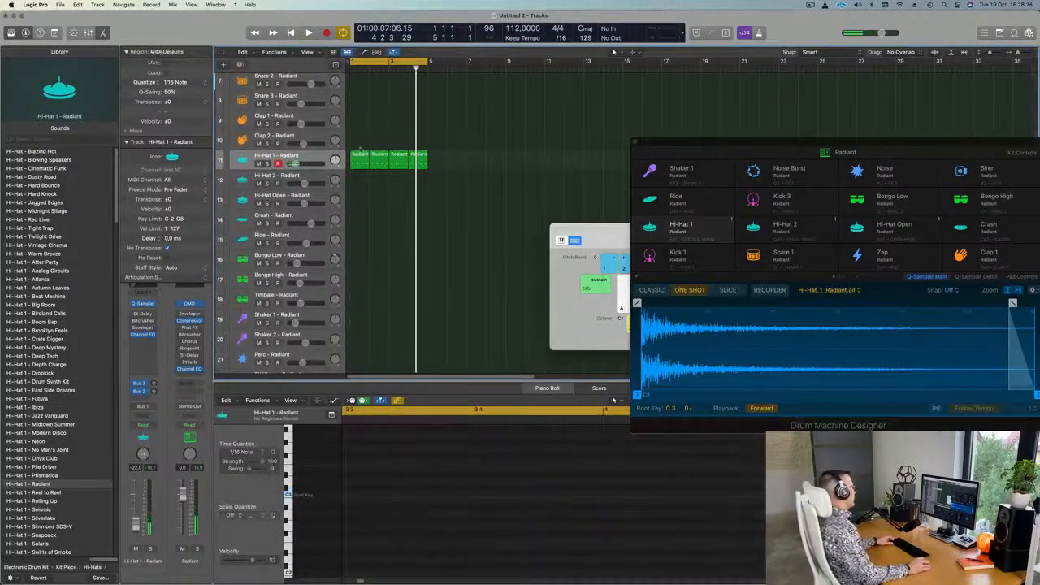
drag(359, 156, 359, 281)
key(space)
scroll(414, 474, left, 2)
key(space)
Step: Delete all notes of the Bongo High region except the first offbeat note, and play it back
drag(455, 463, 736, 556)
key(Delete)
key(space)
key(space)
drag(391, 469, 442, 530)
key(space)
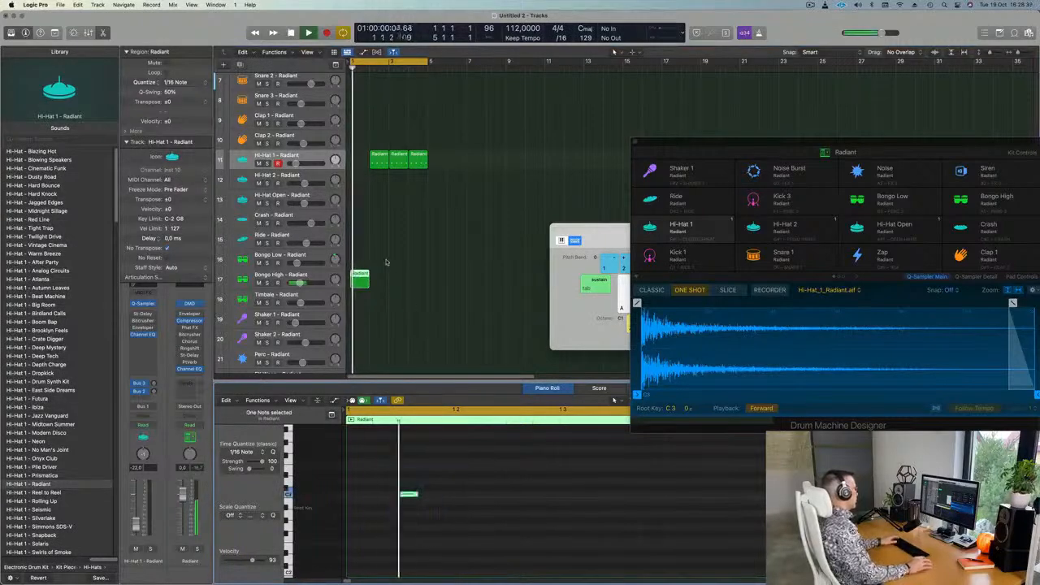
Step: Copy the second Hi-Hat 1 region into the empty first bar and play the loop
key(space)
mouse_move(381, 154)
mouse_down()
mouse_move(361, 157)
mouse_move(383, 160)
mouse_up()
key(space)
Step: Repeat the single-note Bongo High region three times to fill four bars
click(356, 280)
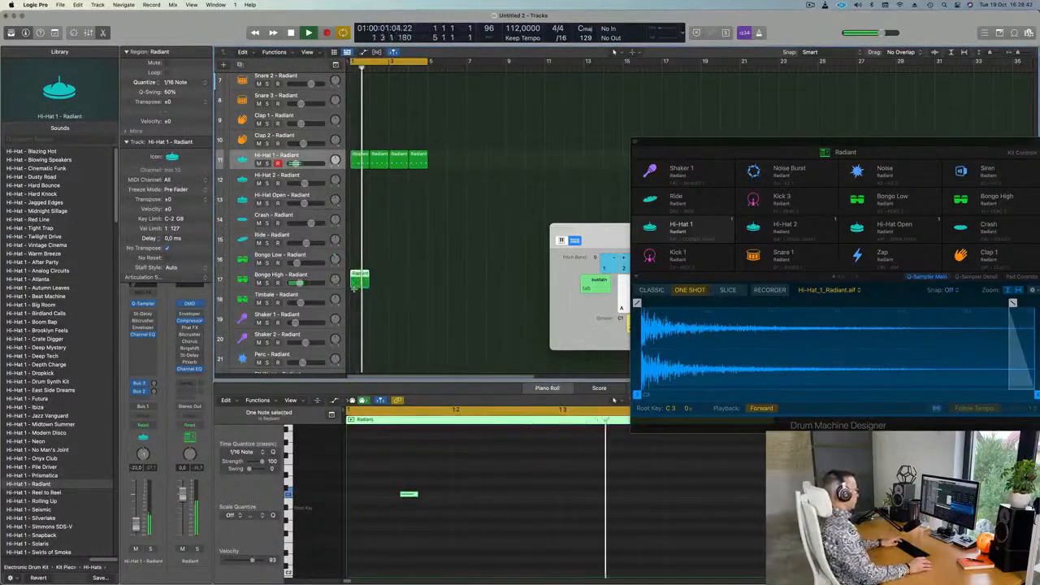
key(super+r)
key(super+r)
key(super+r)
Step: Move the first Bongo High region to the Bongo Low track and nudge its note later into beat 3
drag(467, 274, 360, 260)
click(367, 259)
drag(387, 464, 466, 519)
key(alt+Right)
key(alt+Right)
key(alt+Right)
key(alt+Right)
key(alt+Right)
key(alt+Right)
key(alt+Right)
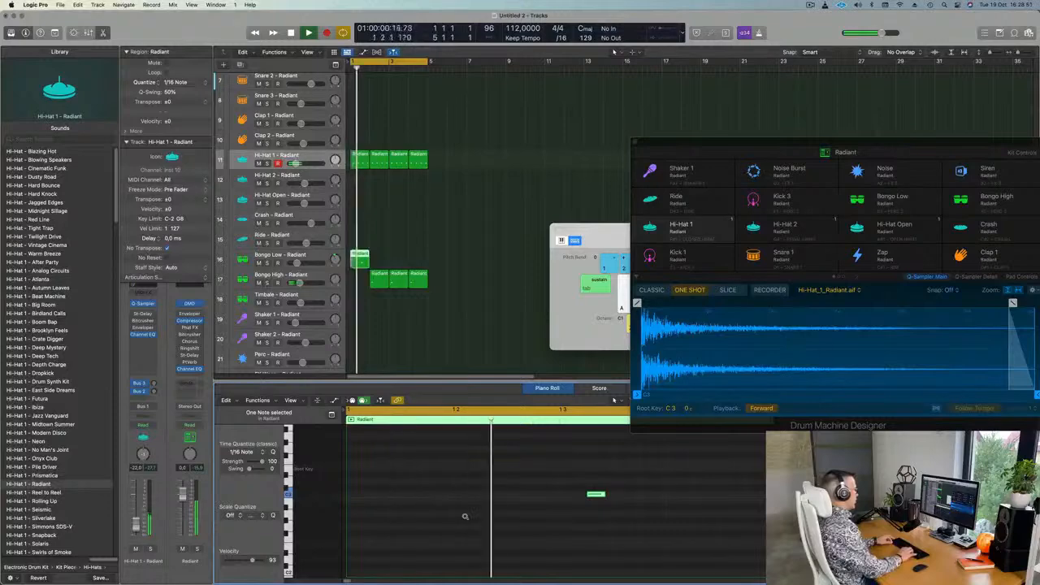
Step: Copy a Bongo High region back into bar 1, and repeat the Bongo Low region three times to fill four bars
drag(379, 278, 374, 282)
key(space)
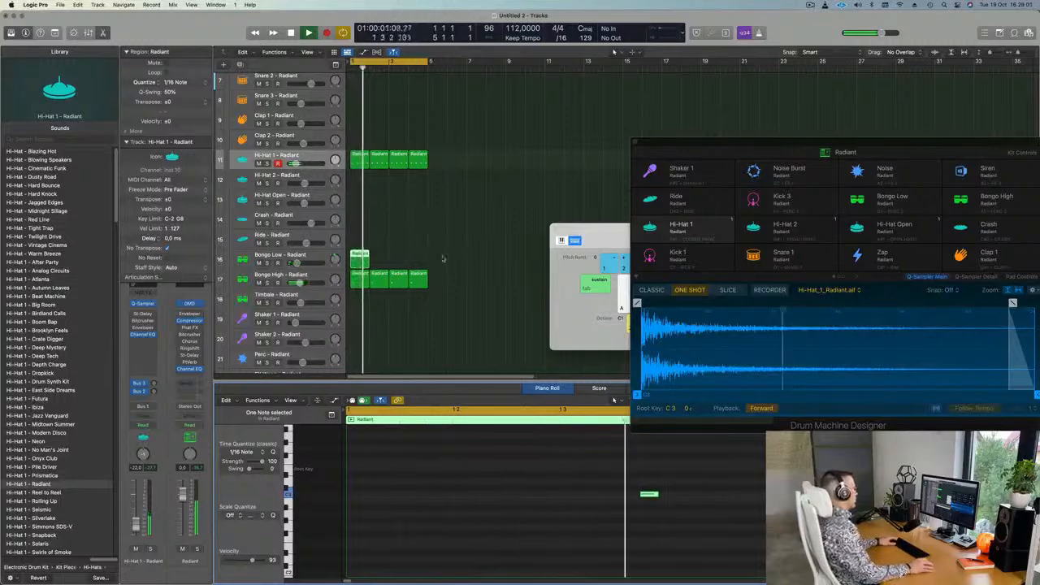
click(376, 255)
click(360, 257)
key(super+r)
key(super+r)
key(super+r)
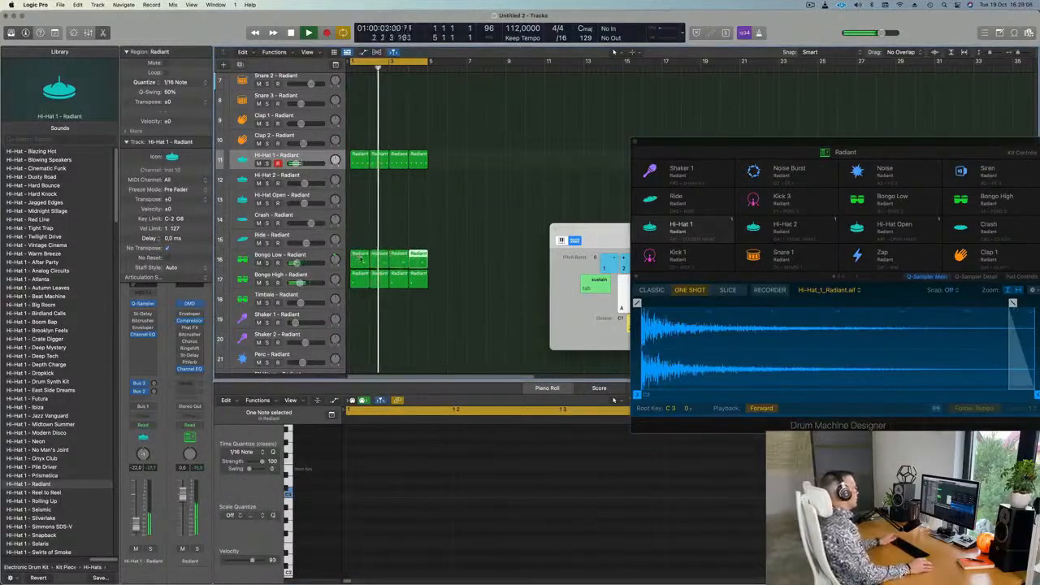
Step: Copy the first Kick 1 region to the Clap 1 track at bar 1
scroll(371, 242, up, 5)
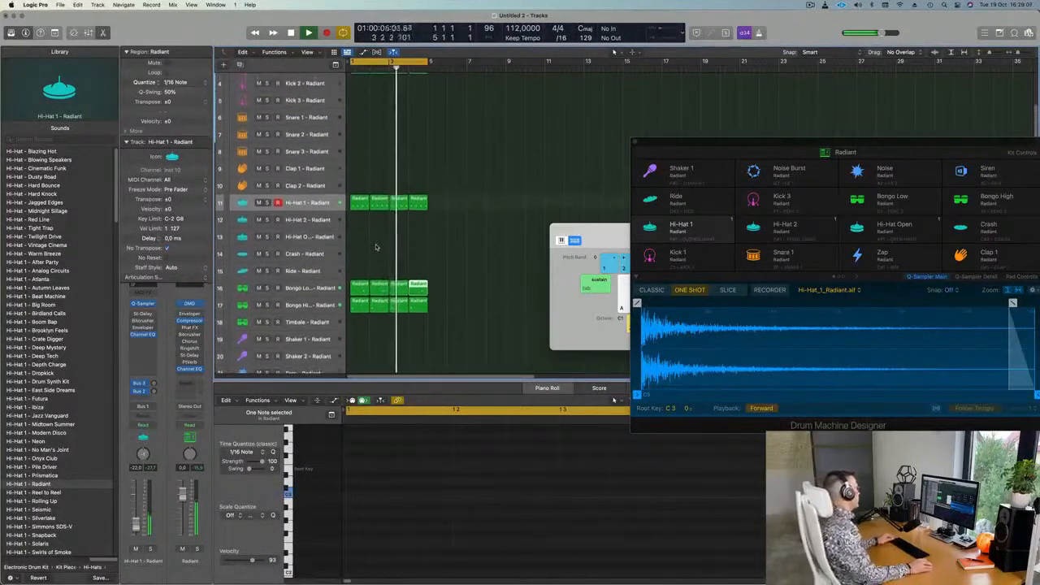
scroll(379, 247, down, 1)
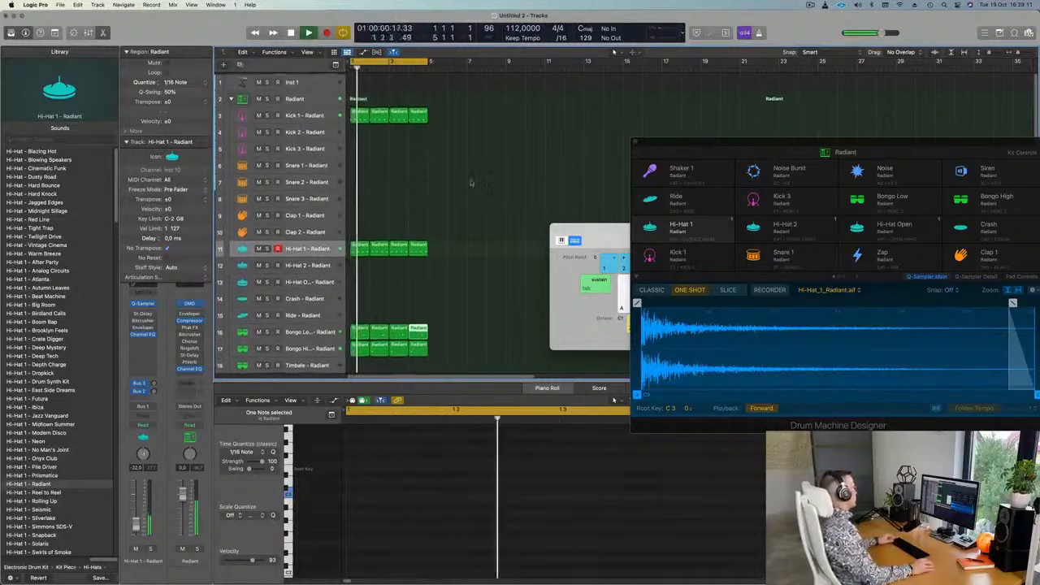
click(359, 112)
drag(359, 122, 360, 221)
key(space)
Step: Keep only the notes on beats 2 and 4 in the Clap 1 region and raise them to C3
drag(362, 480, 745, 531)
drag(395, 469, 358, 513)
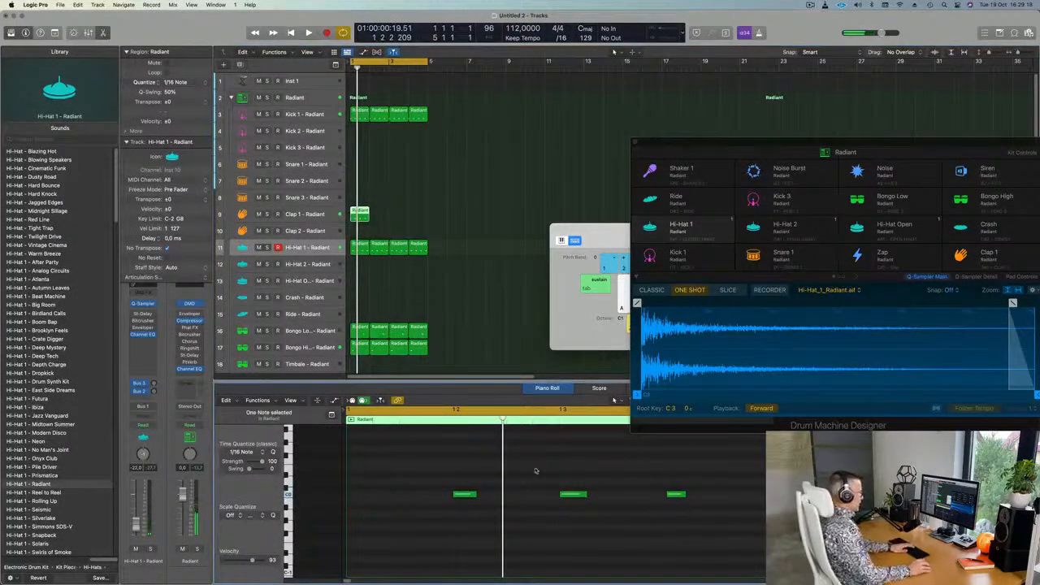
key(Delete)
drag(427, 468, 697, 538)
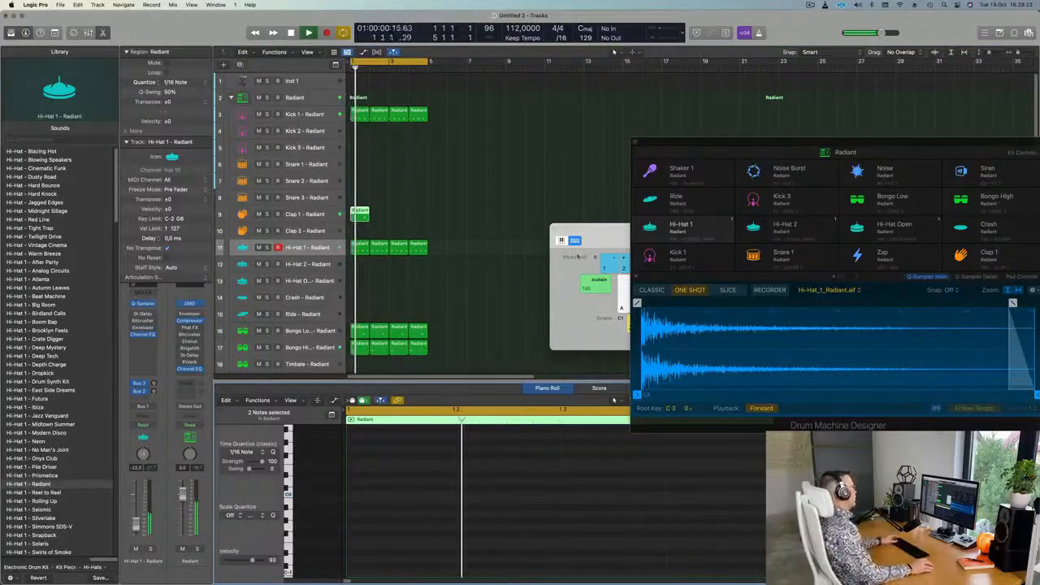
Step: Repeat the Clap 1 region three times to fill the four-bar cycle
click(373, 214)
drag(373, 214, 359, 222)
key(super+r)
key(super+r)
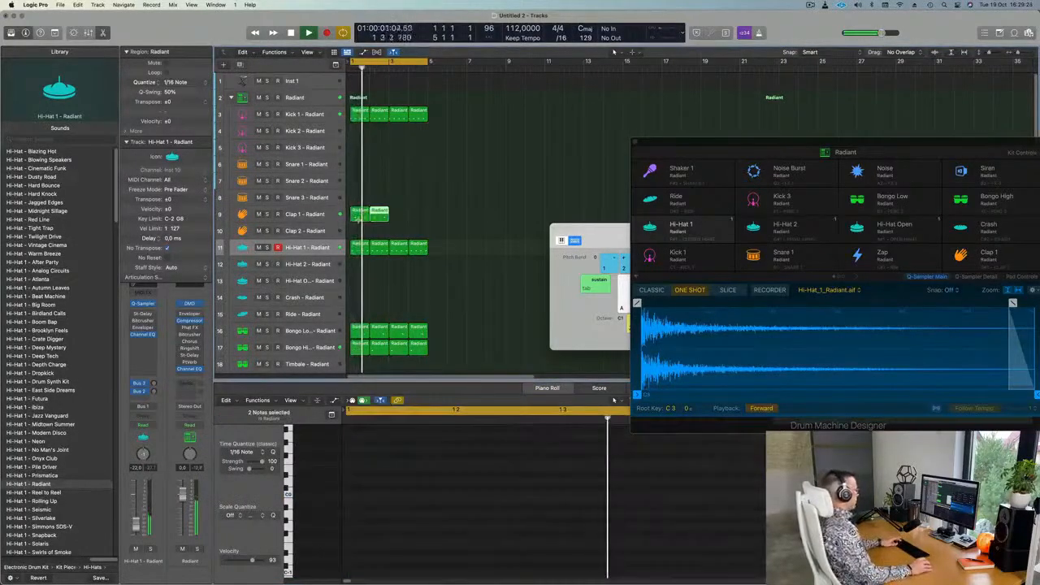
key(super+r)
Step: Select the Clap 1 track and lower its volume to -22 dB while the loop plays
key(space)
key(space)
click(312, 216)
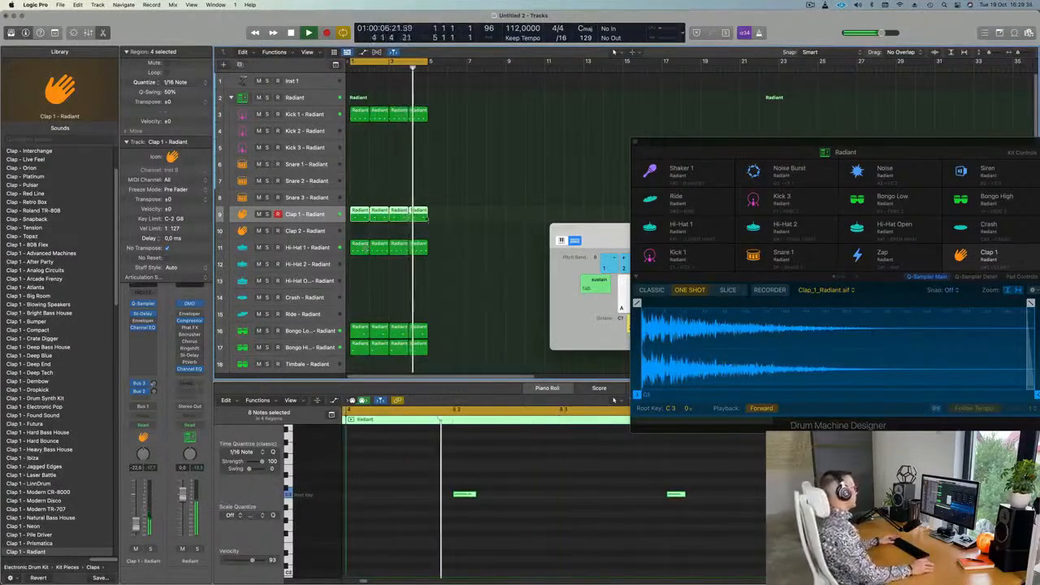
Step: Select the Inst 1 track and open its Alchemy synth, moving the plug-in window clear of the arrangement
key(super+Up)
key(super+Up)
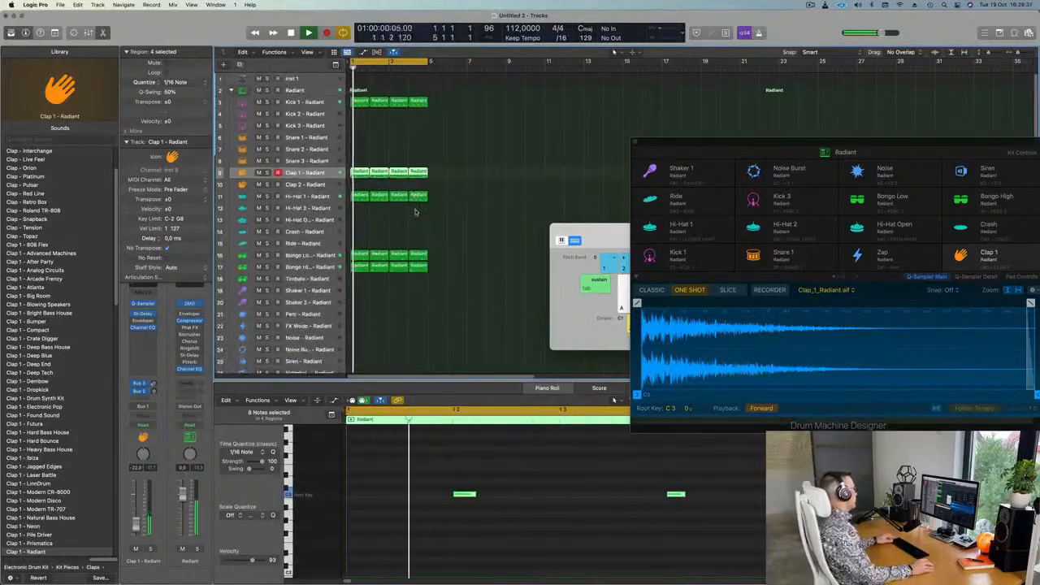
key(super+Up)
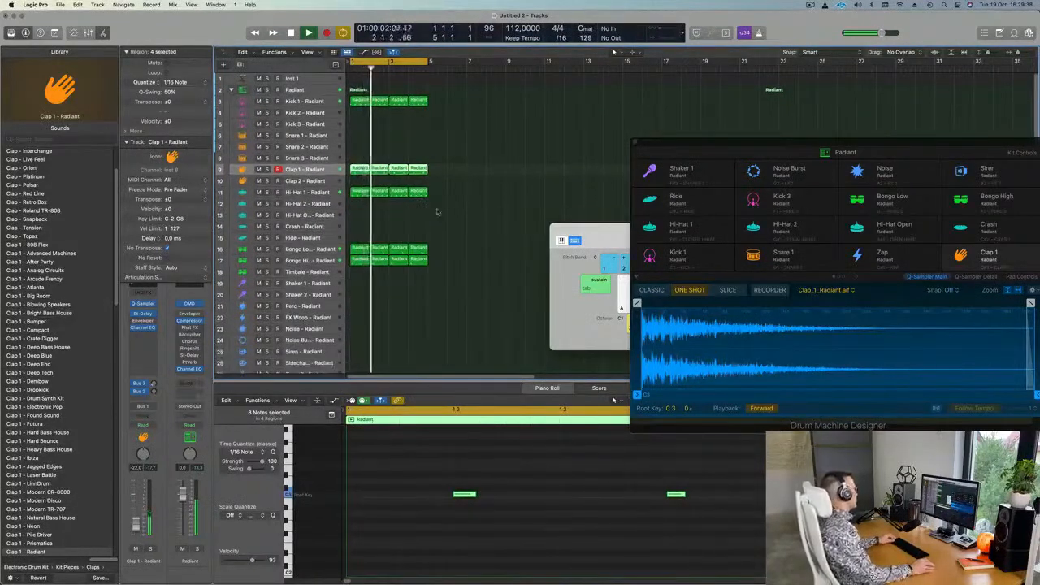
key(super+Up)
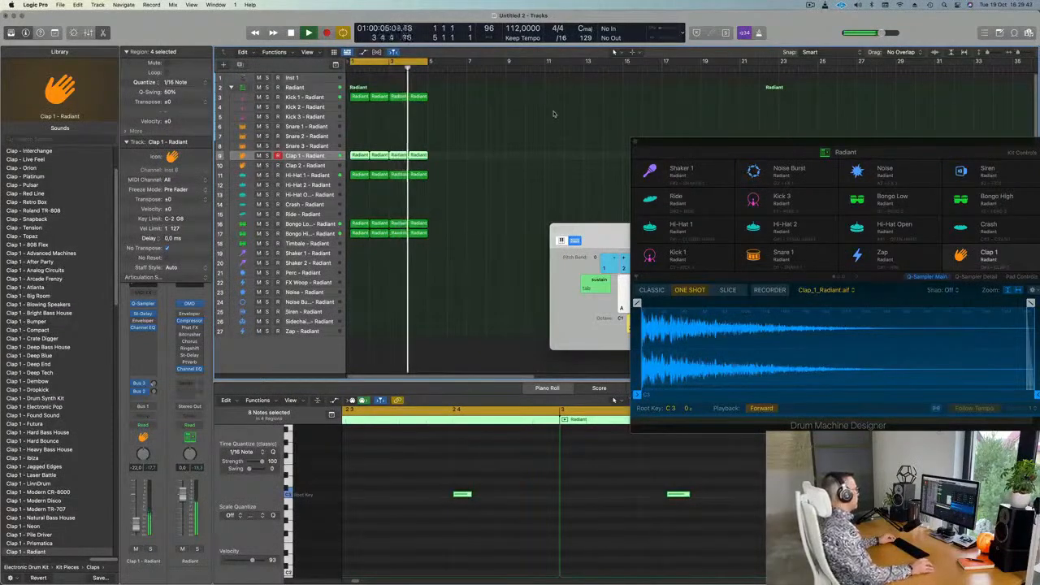
click(319, 79)
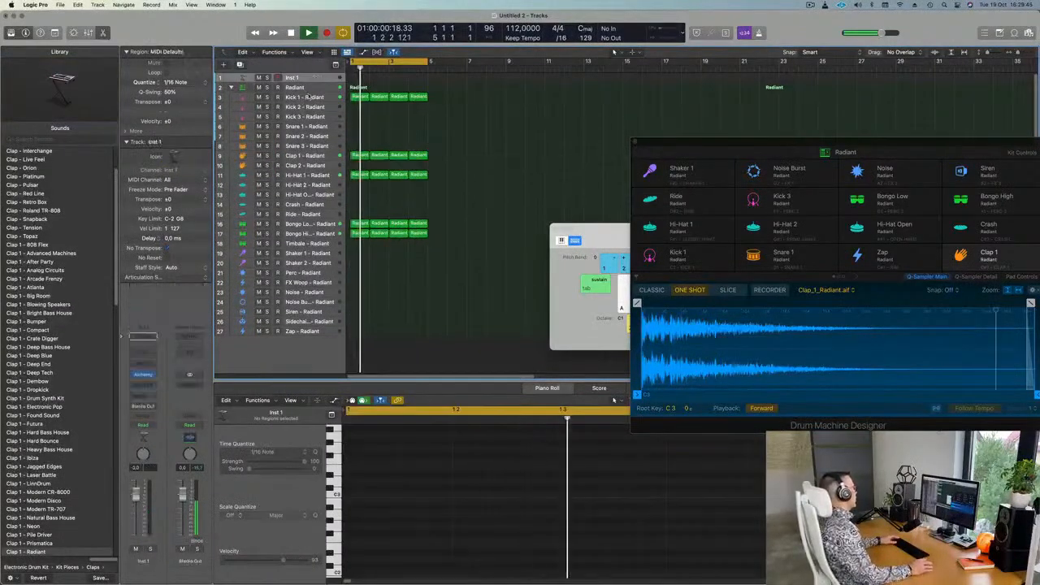
click(143, 376)
drag(381, 122, 753, 134)
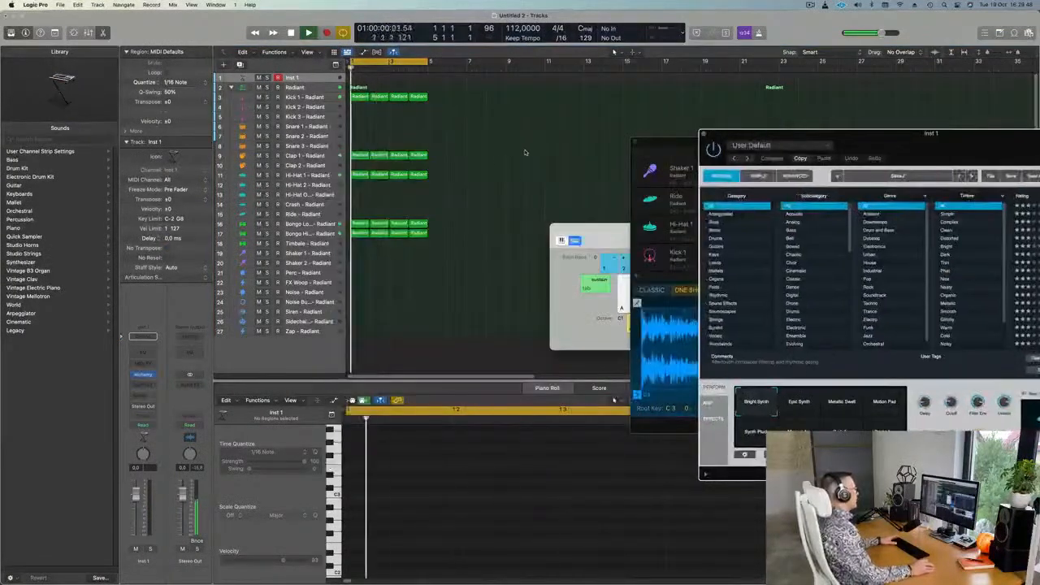
Step: Repeat all drum regions three times to fill 16 bars and extend the cycle range to bar 17
click(500, 161)
key(super+a)
key(super+r)
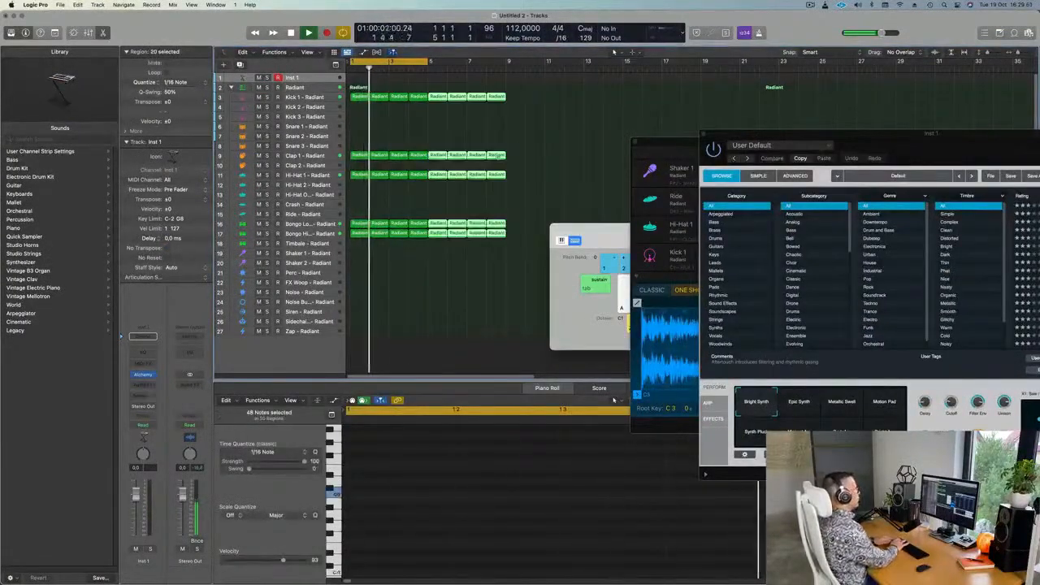
key(super+r)
key(super+r)
drag(433, 61, 665, 62)
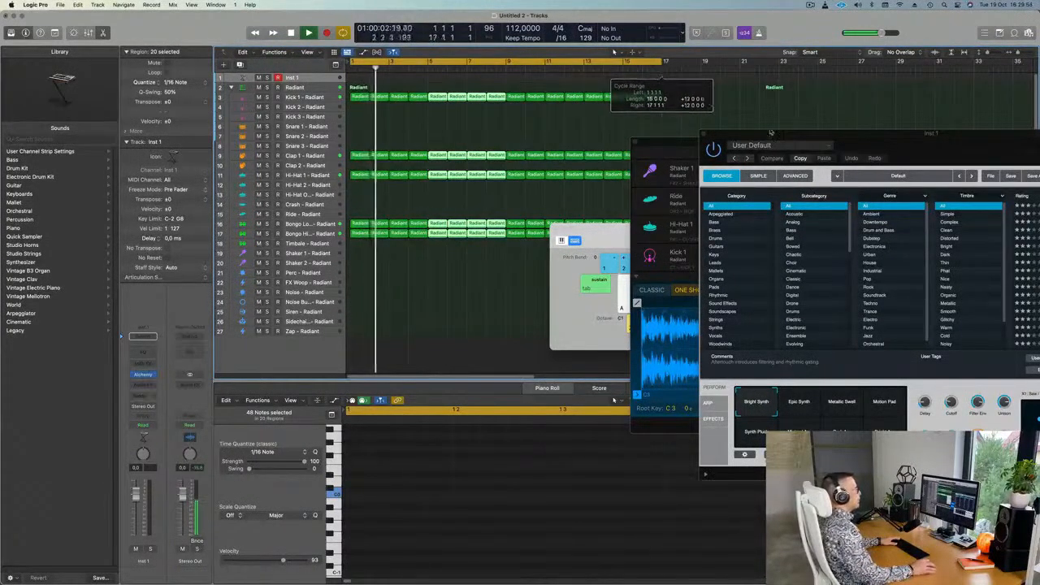
Step: Bring the whole Alchemy window into view and filter its preset browser to the Bass category
drag(889, 142, 575, 266)
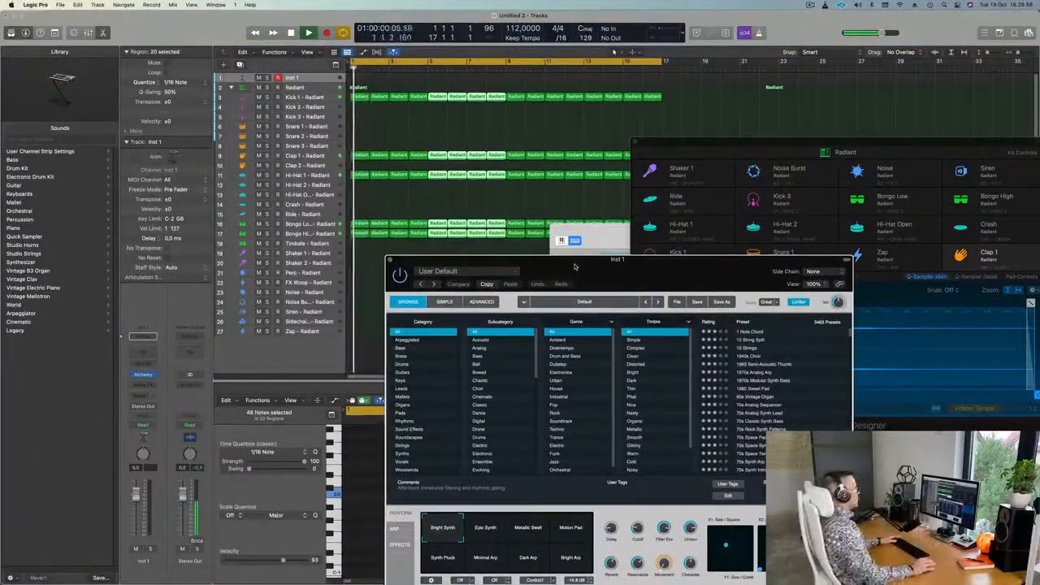
drag(575, 266, 523, 256)
click(349, 339)
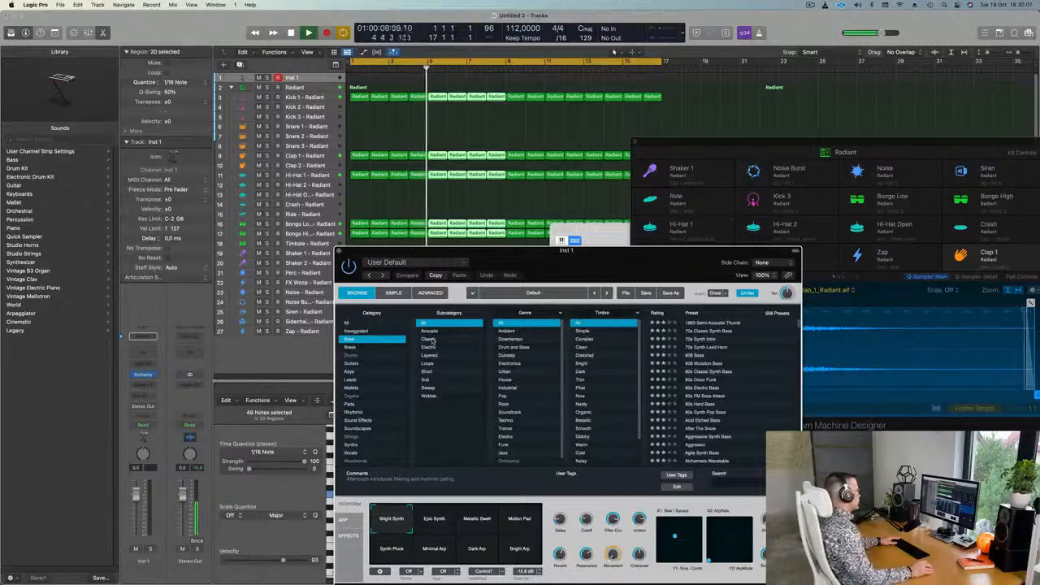
Step: Browse Alchemy's bass presets and load Slow Nasty Rise
scroll(512, 371, down, 1)
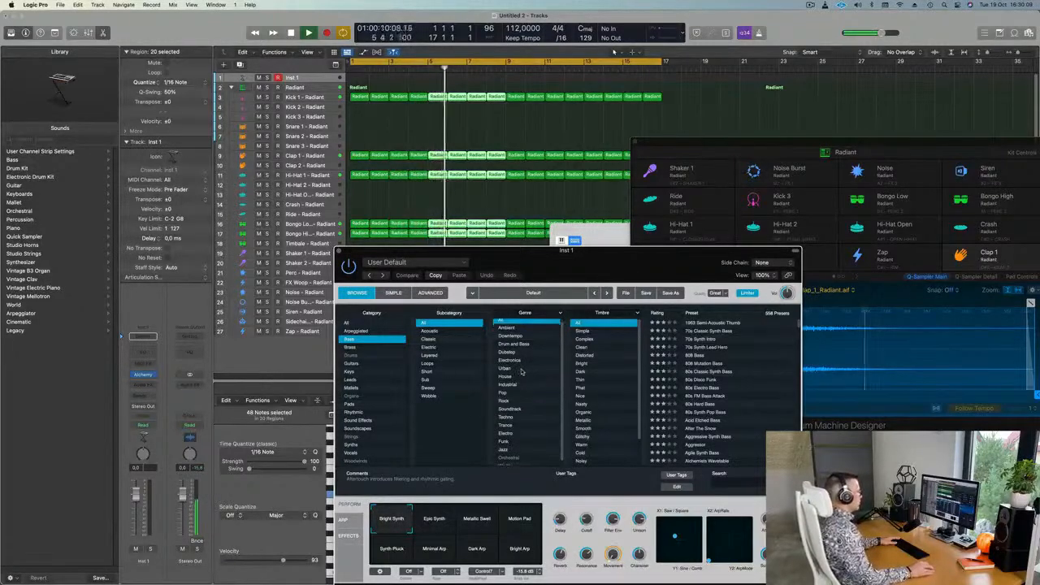
scroll(613, 390, down, 3)
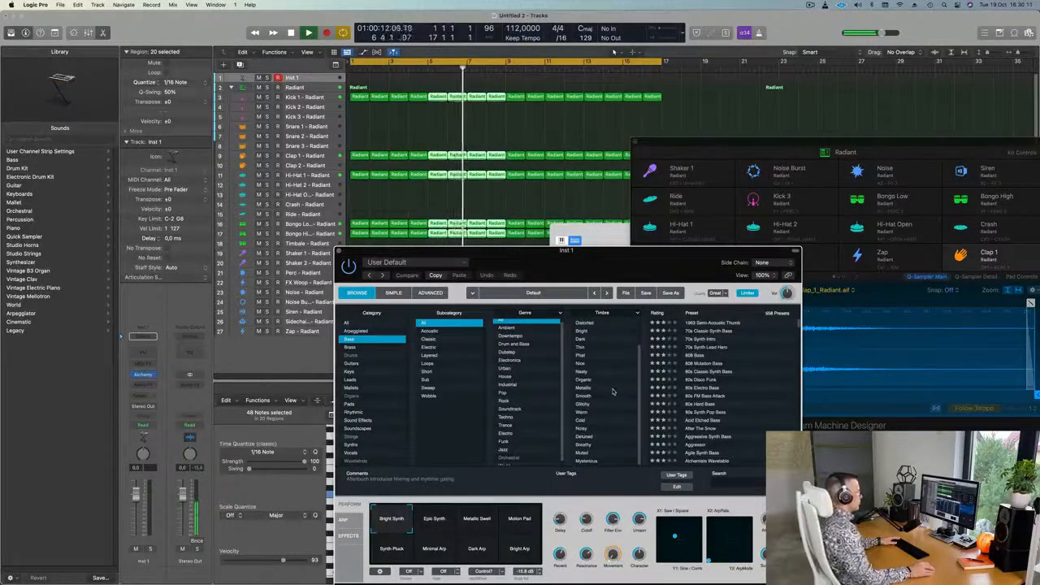
scroll(614, 392, up, 3)
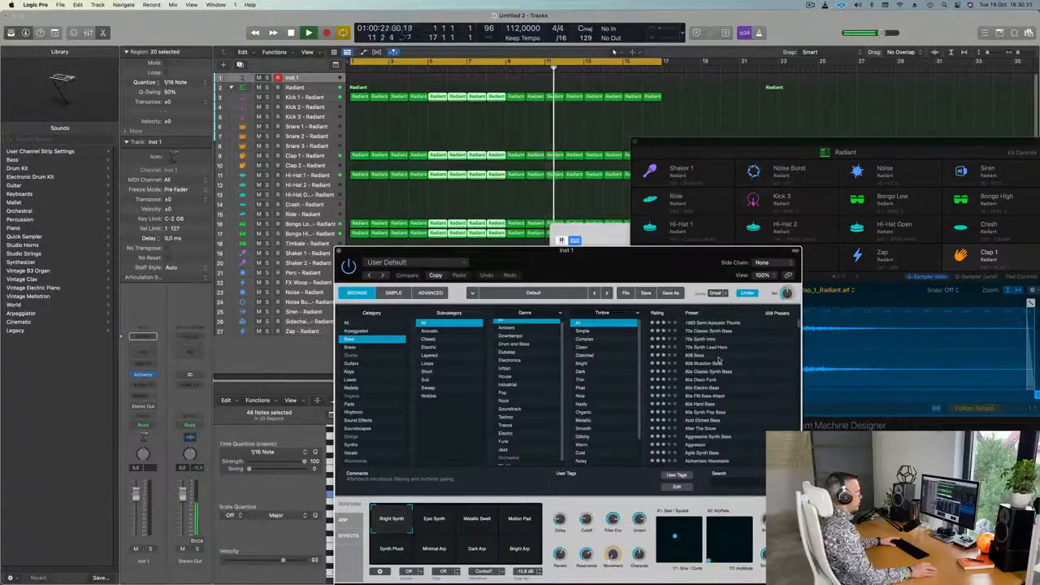
scroll(724, 358, down, 2)
scroll(796, 360, down, 15)
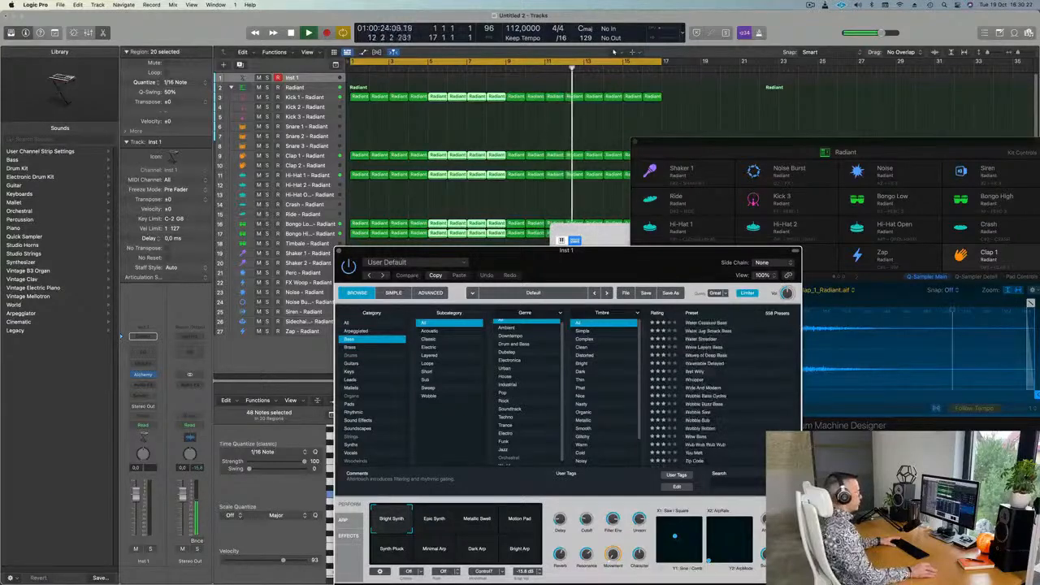
scroll(688, 379, up, 10)
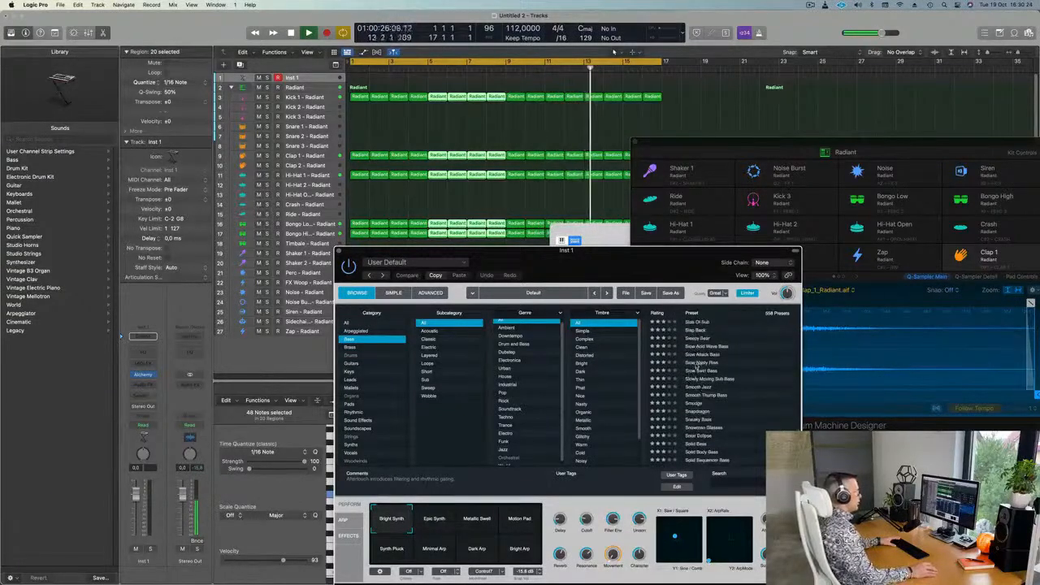
click(695, 364)
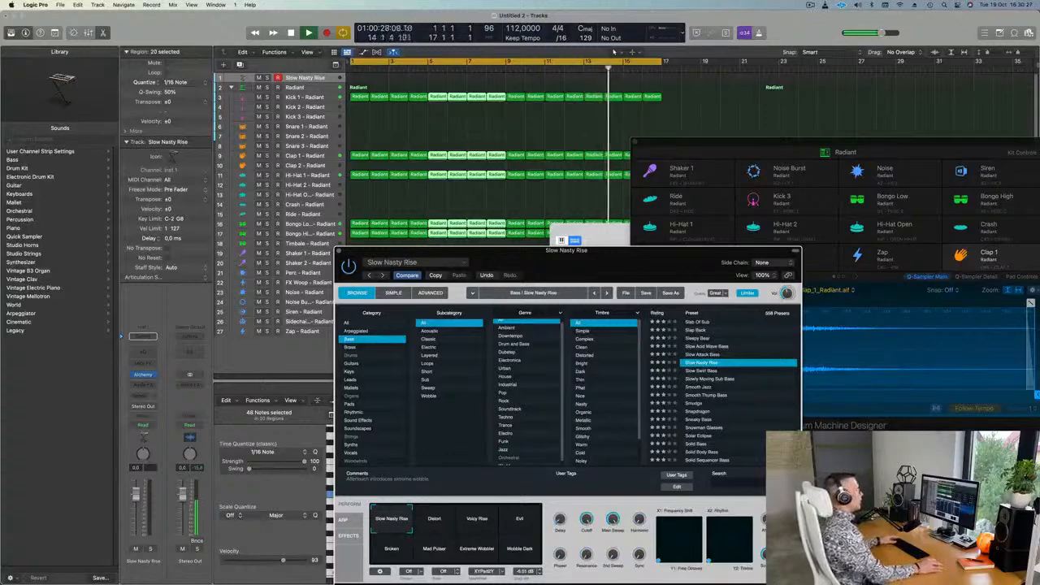
Step: Move the Radiant kit window aside, bring the whole Musical Typing keyboard into view and play a test note
drag(748, 143, 792, 223)
drag(625, 232, 634, 151)
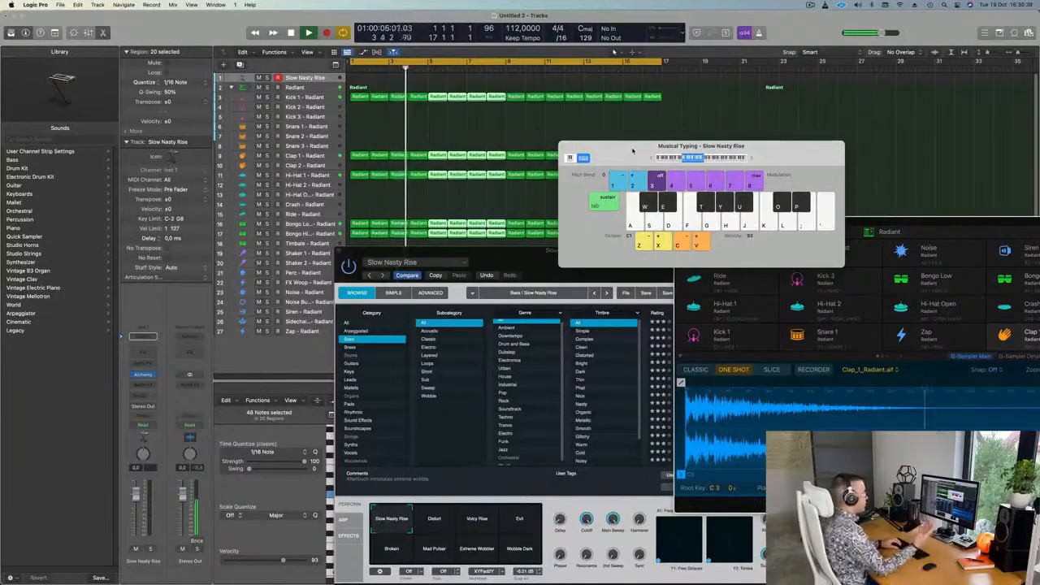
key(f)
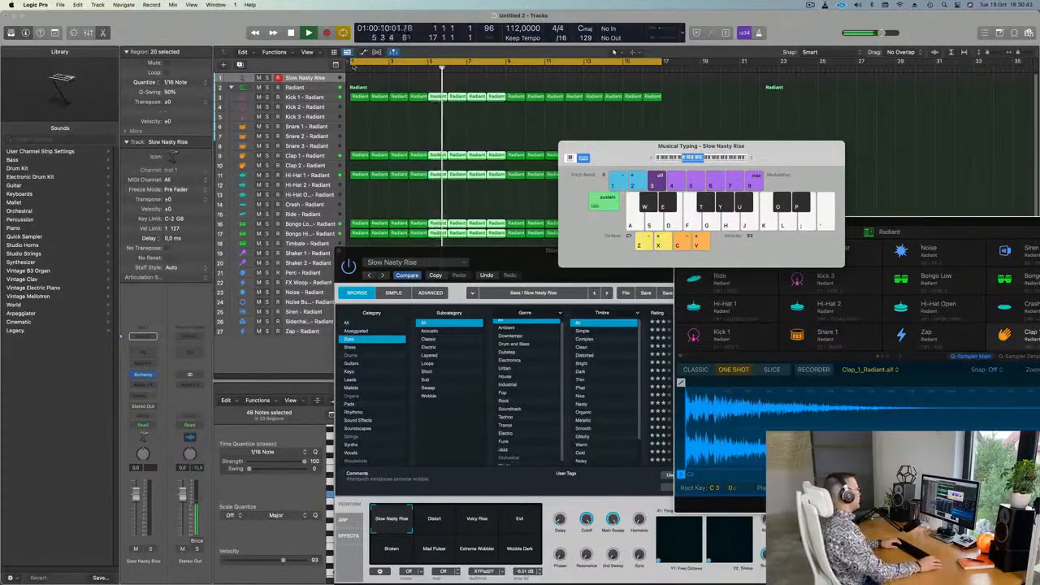
Step: Select the Slow Nasty Rise track and lower its volume to -20 dB while playing test notes
click(318, 77)
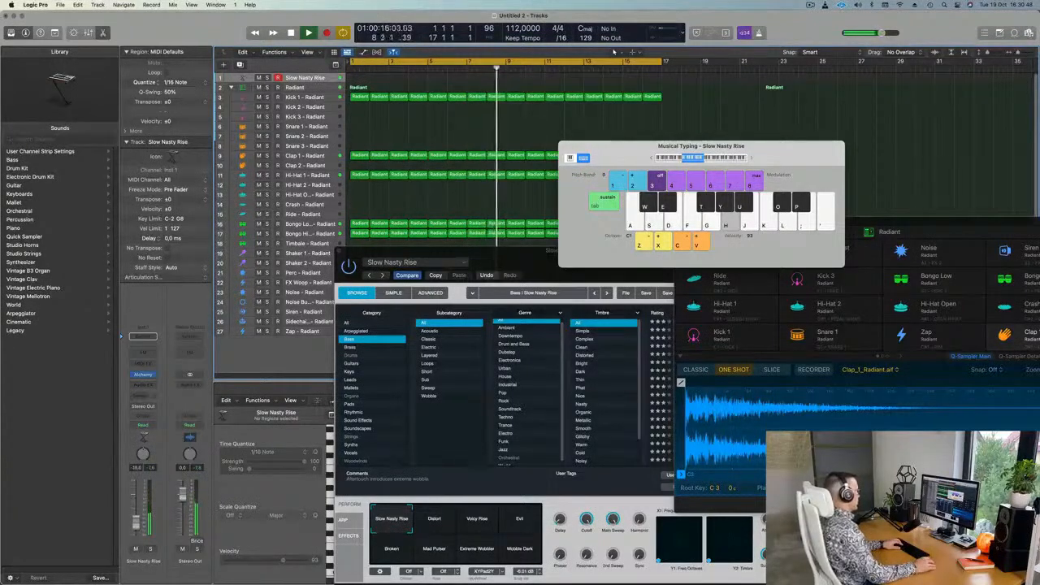
key(j)
key(d)
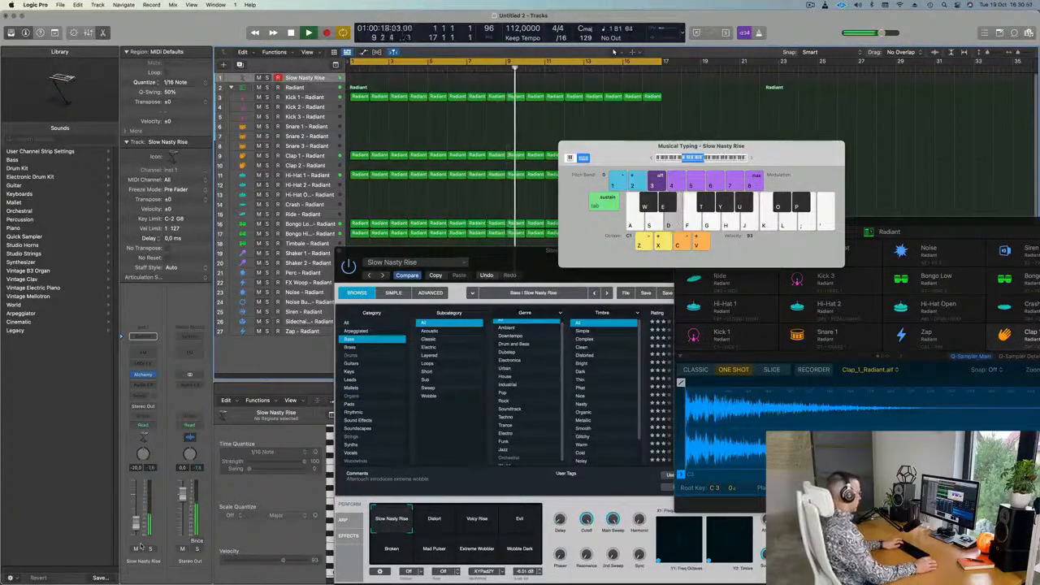
key(semicolon)
key(k)
Step: Reposition the Musical Typing and Alchemy windows and audition the Slow Nasty Rise sound with several notes over the drums
drag(773, 149, 878, 62)
key(l)
drag(573, 252, 637, 85)
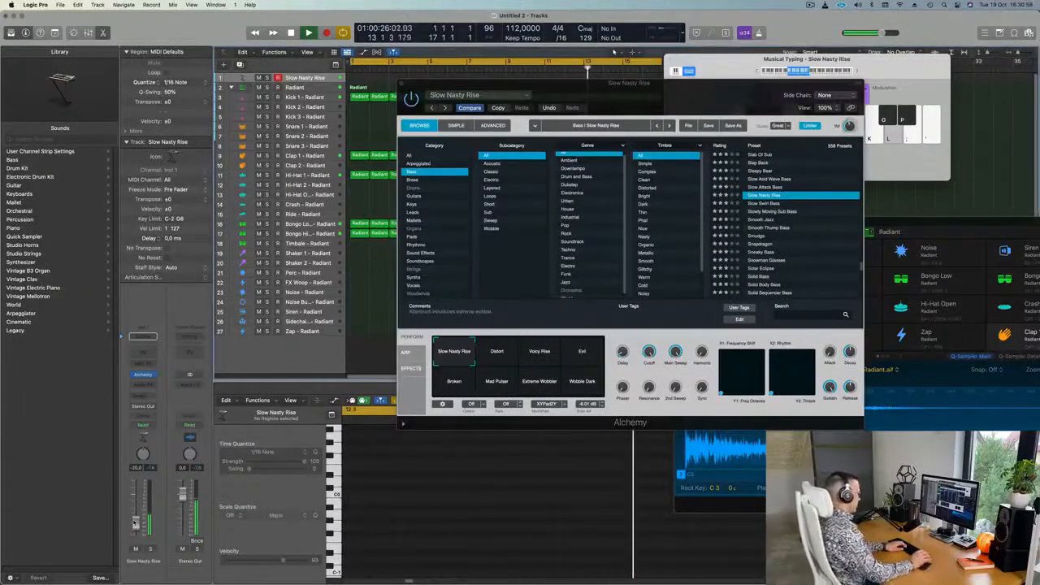
key(apostrophe)
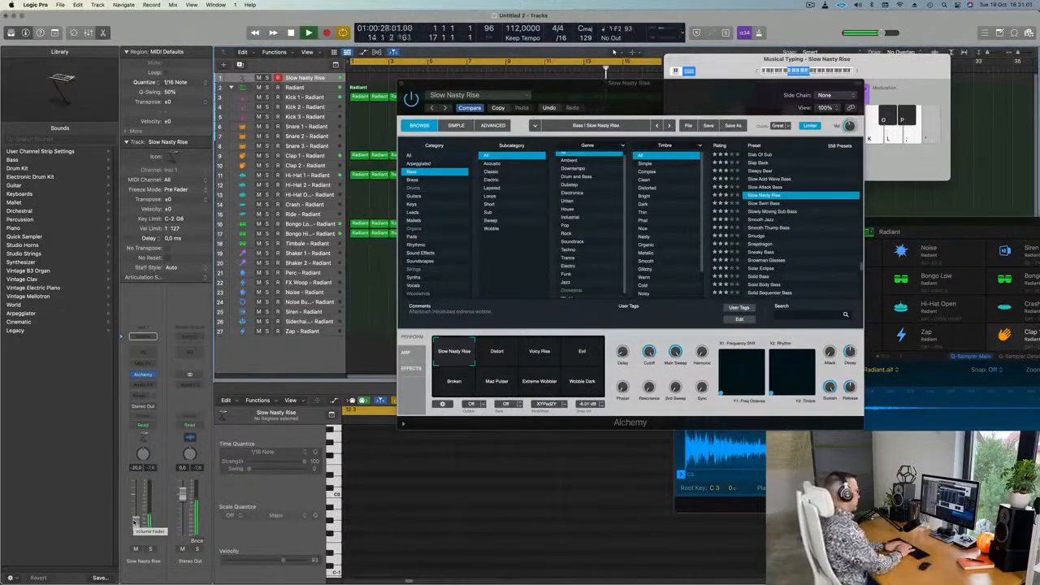
key(l)
key(semicolon)
key(l)
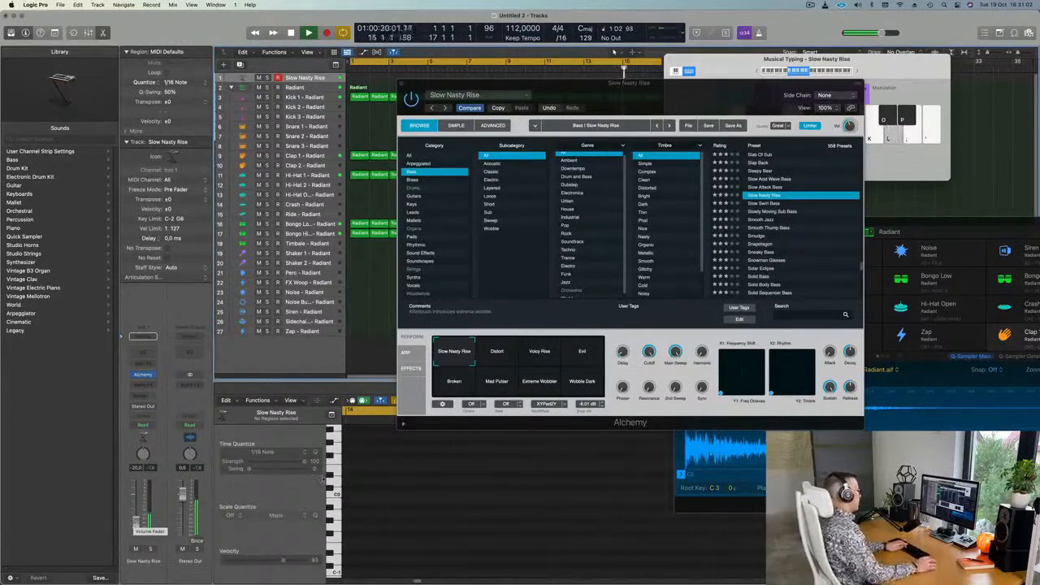
Step: Audition Alchemy's performance snapshots from Distort through Extreme Wobbler over the loop and choose Wobble Dark
click(496, 358)
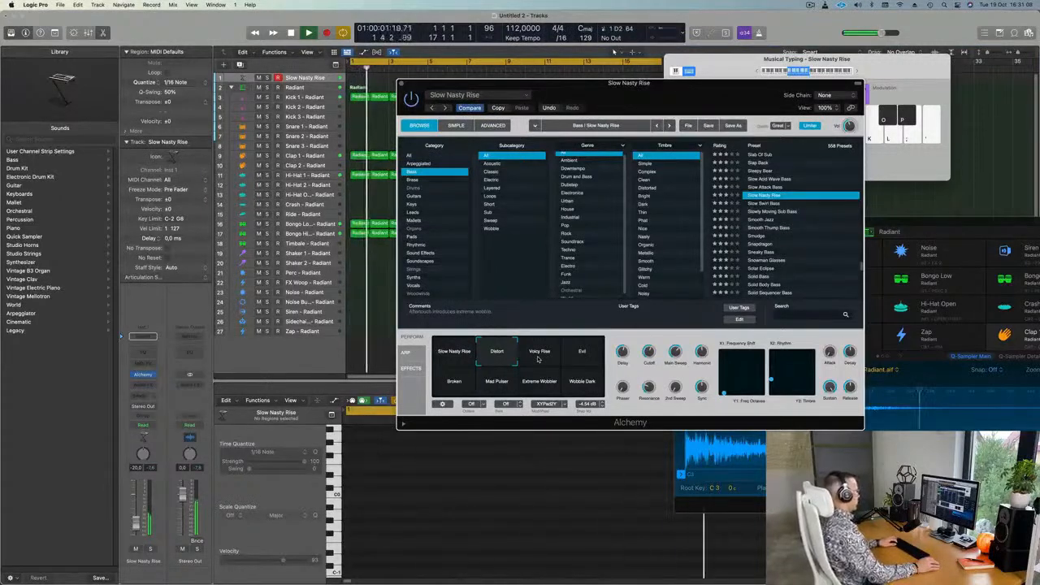
key(j)
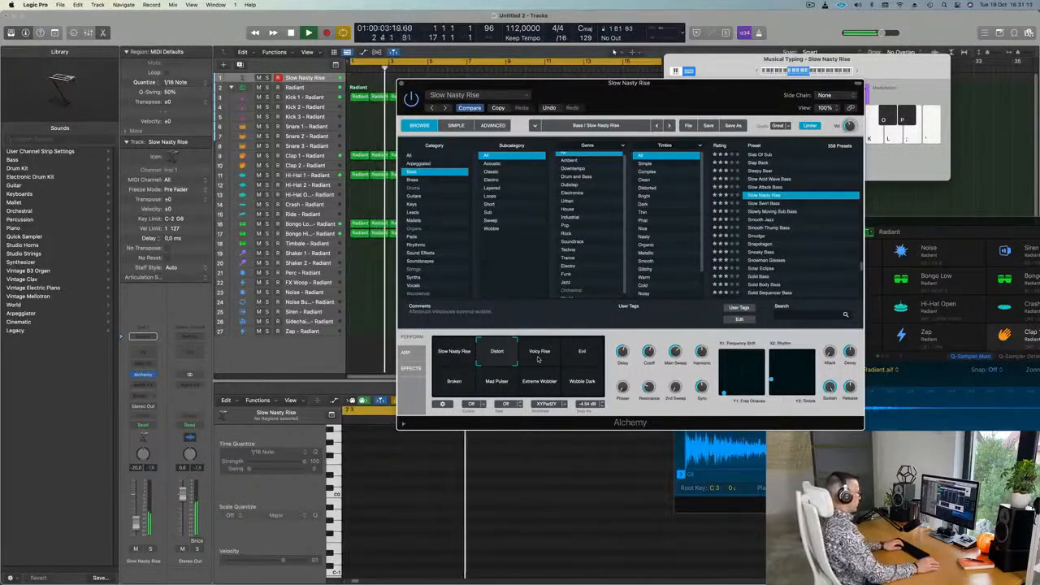
click(540, 359)
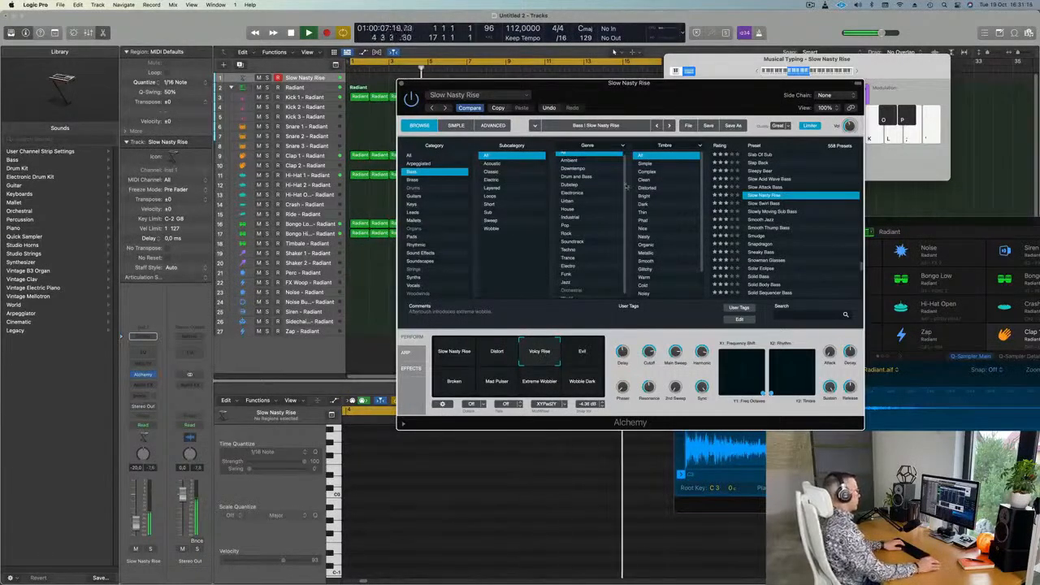
drag(697, 92, 756, 153)
click(646, 422)
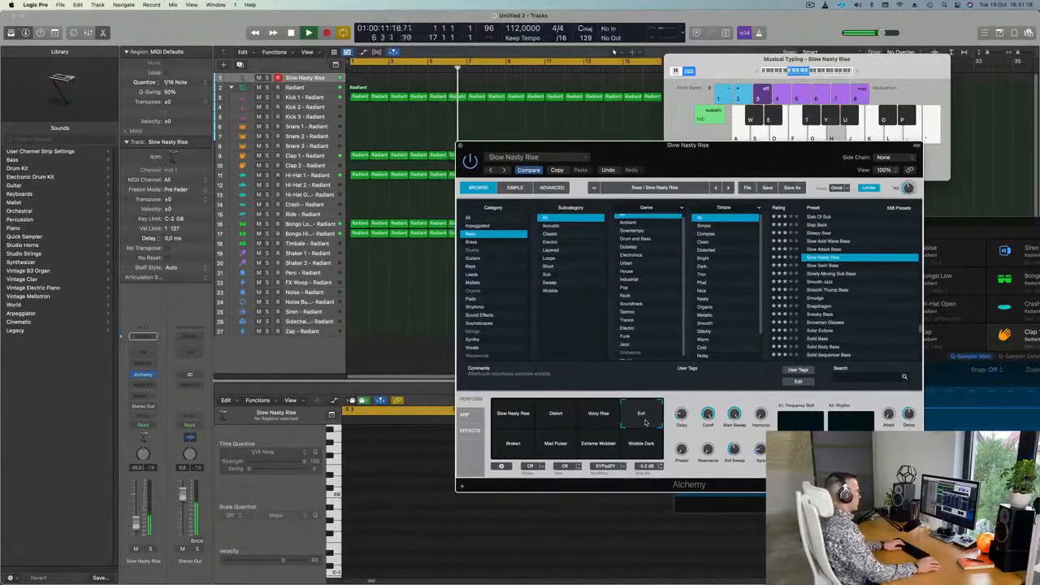
click(512, 443)
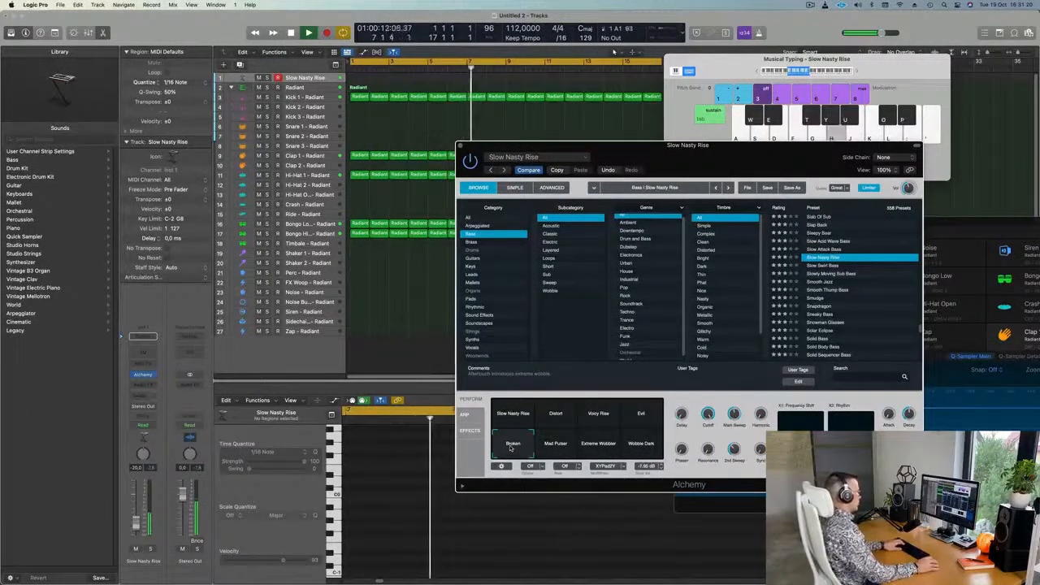
click(556, 445)
click(598, 443)
click(634, 445)
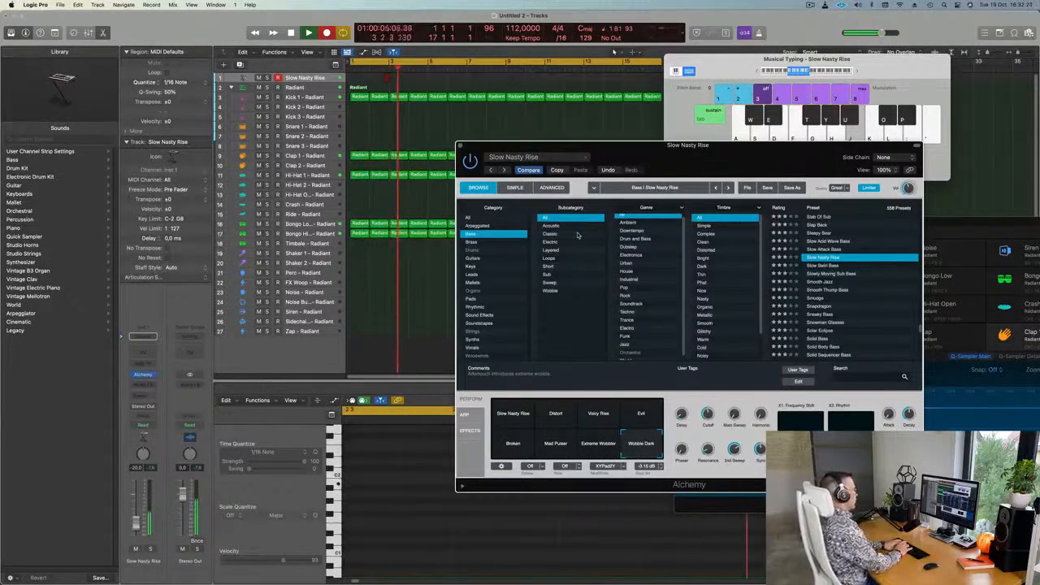
Step: Record a held-note bass line on the Slow Nasty Rise track, keep four bars of it and place them at bar 1
key(k)
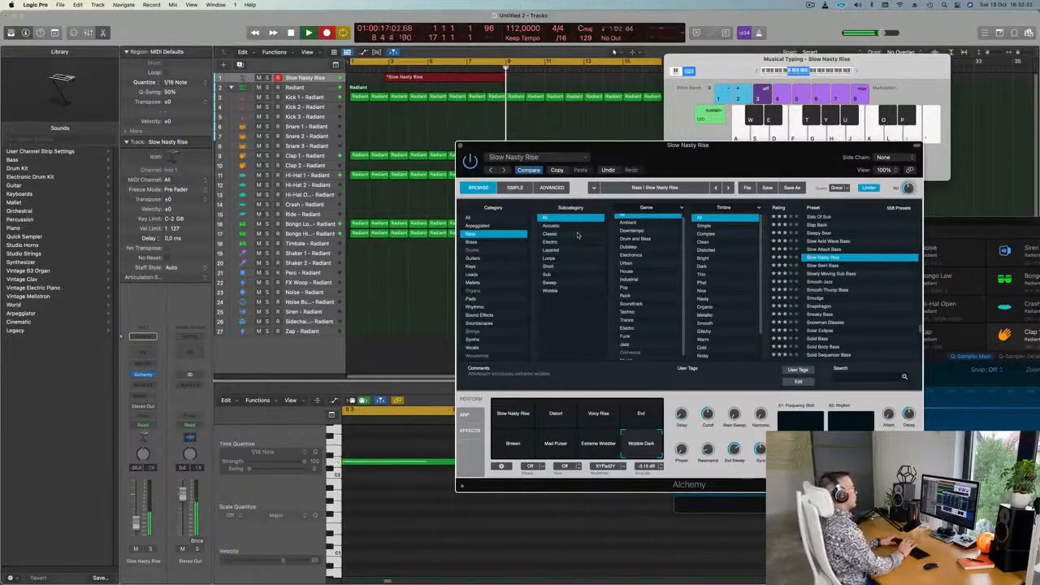
key(space)
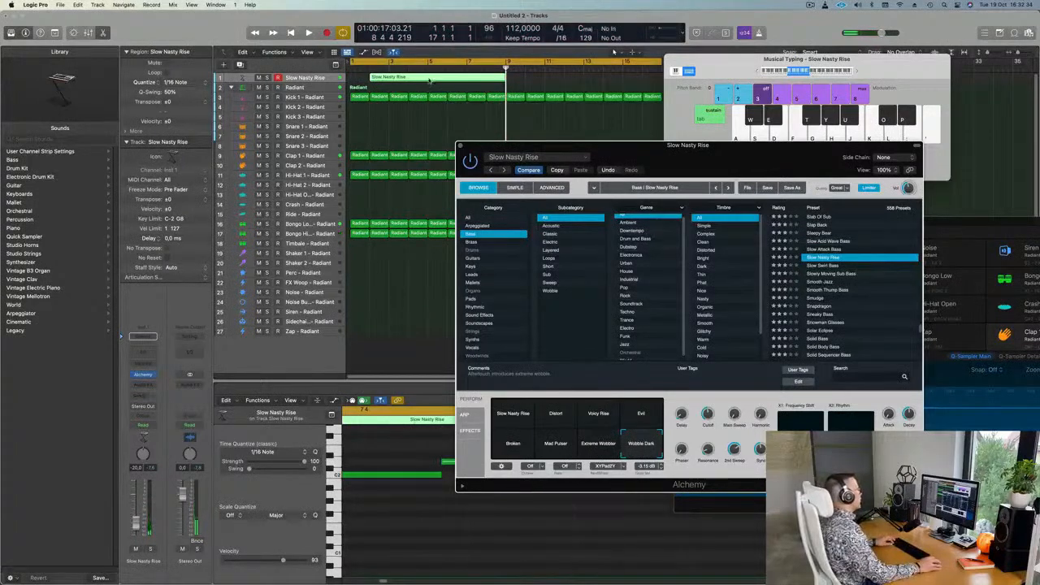
click(429, 80)
double_click(429, 78)
click(420, 76)
key(Delete)
drag(476, 80, 320, 85)
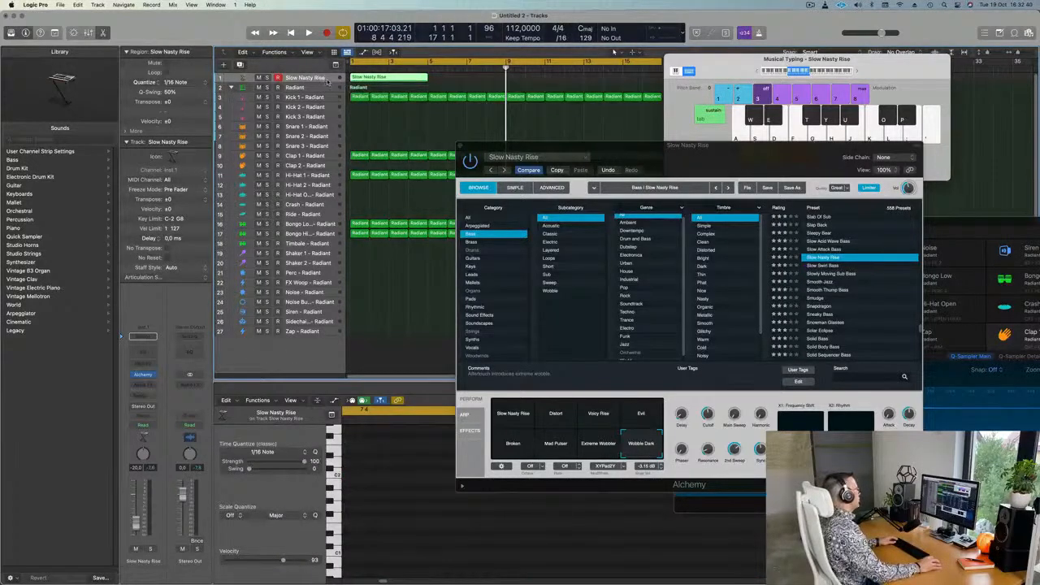
Step: Enlarge the Slow Nasty Rise track's height and open its four-bar region in the Piano Roll
drag(331, 82, 325, 177)
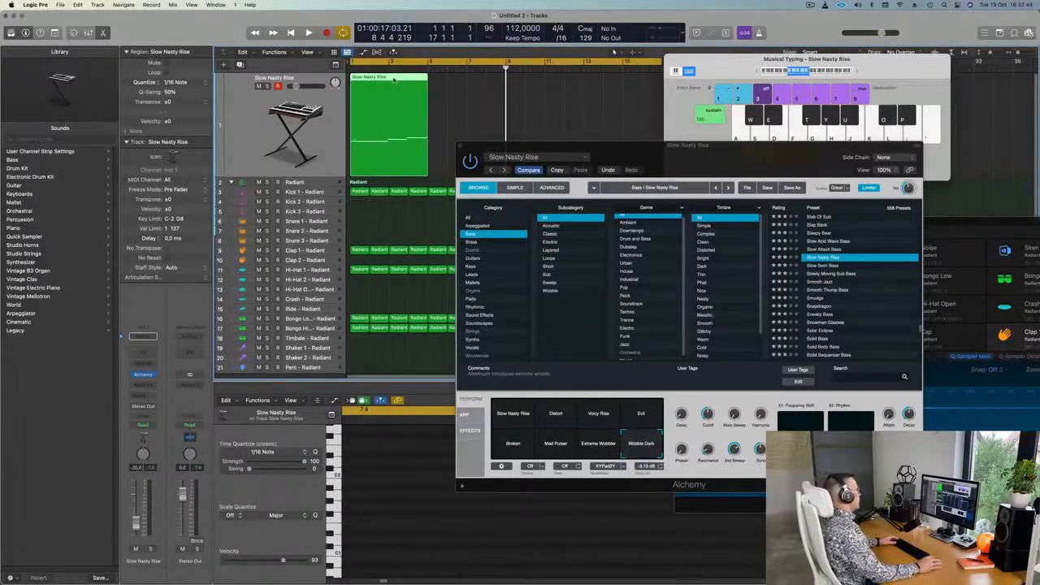
key(e)
double_click(387, 107)
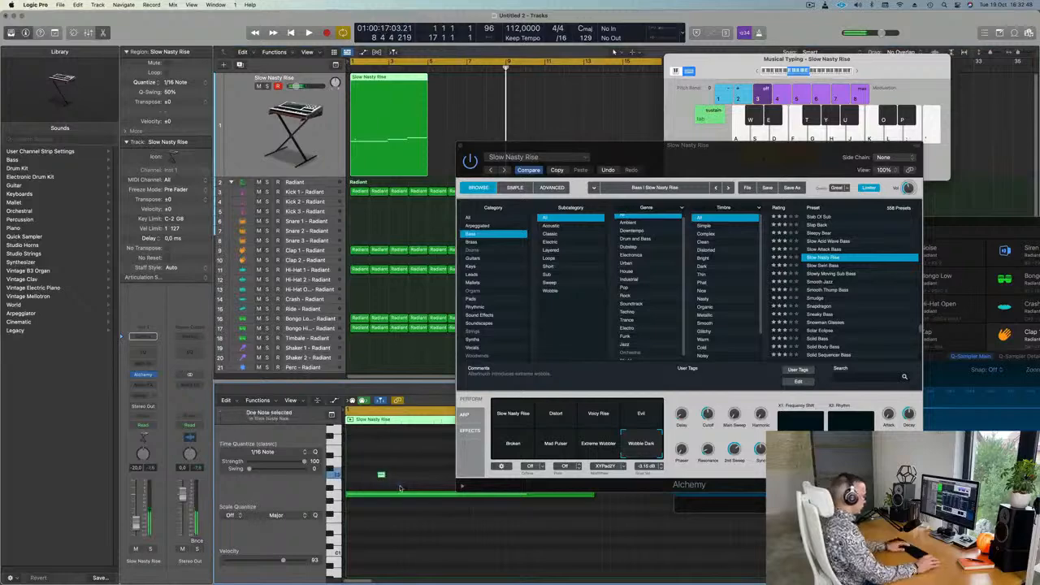
Step: Move the Alchemy window off the Piano Roll and align the second and third bass notes to start on bars 3 and 4
drag(694, 160, 1014, 168)
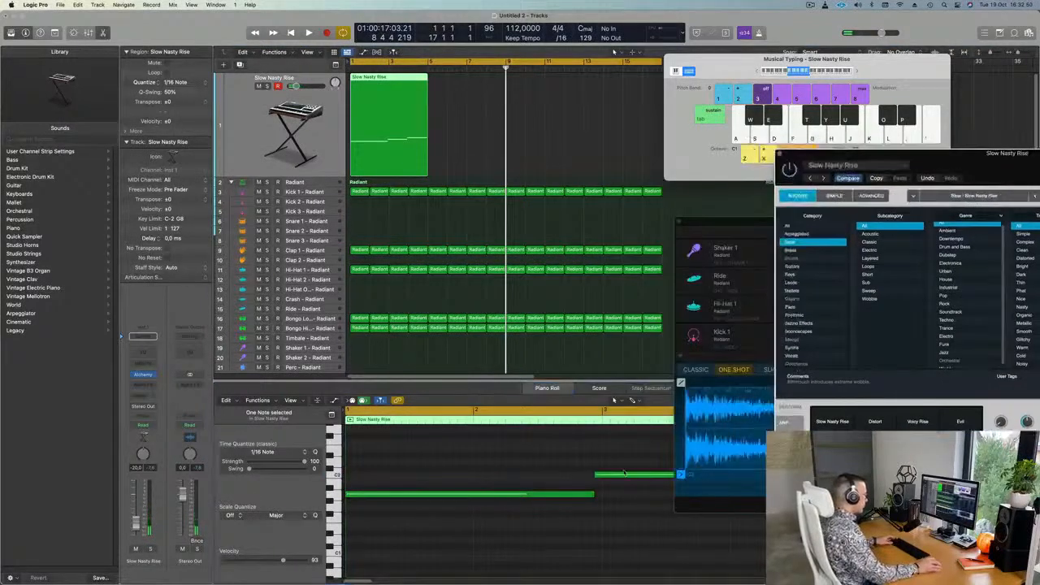
click(534, 567)
key(super+a)
scroll(621, 481, left, 2)
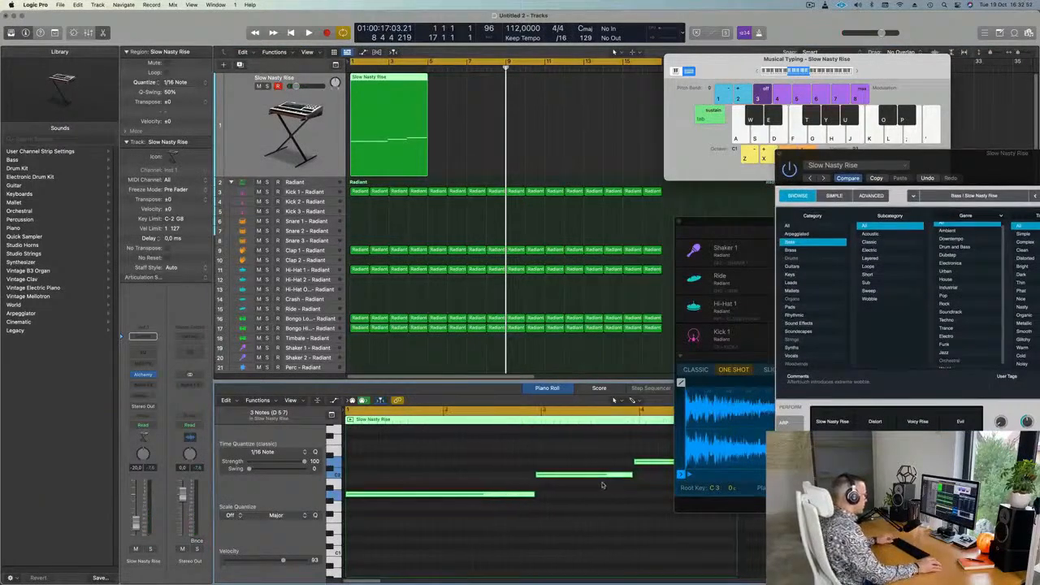
drag(593, 448, 642, 485)
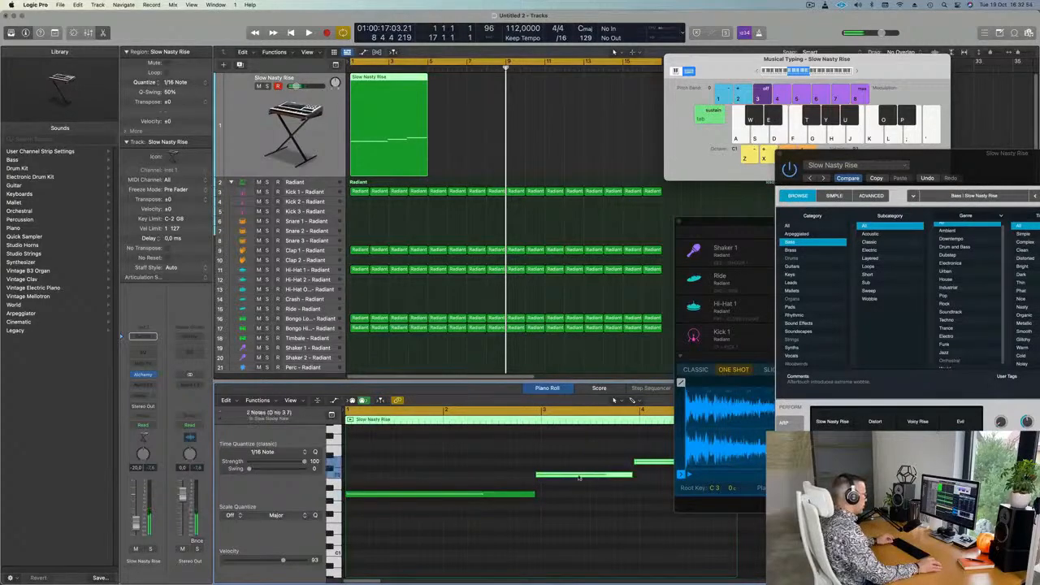
scroll(585, 478, left, 2)
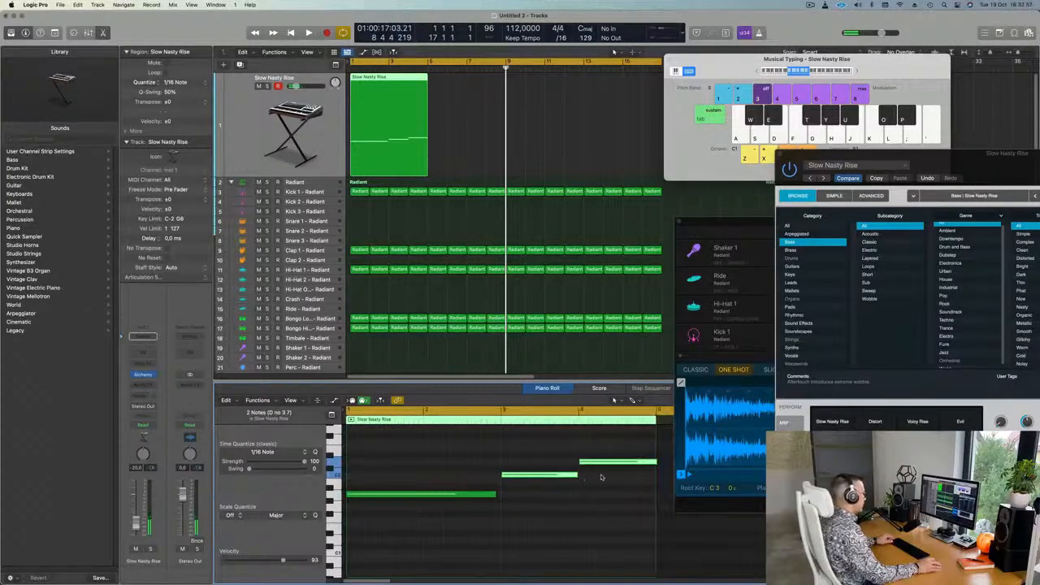
Step: Start playback and extend the first bass note to a length of two full bars
key(super+a)
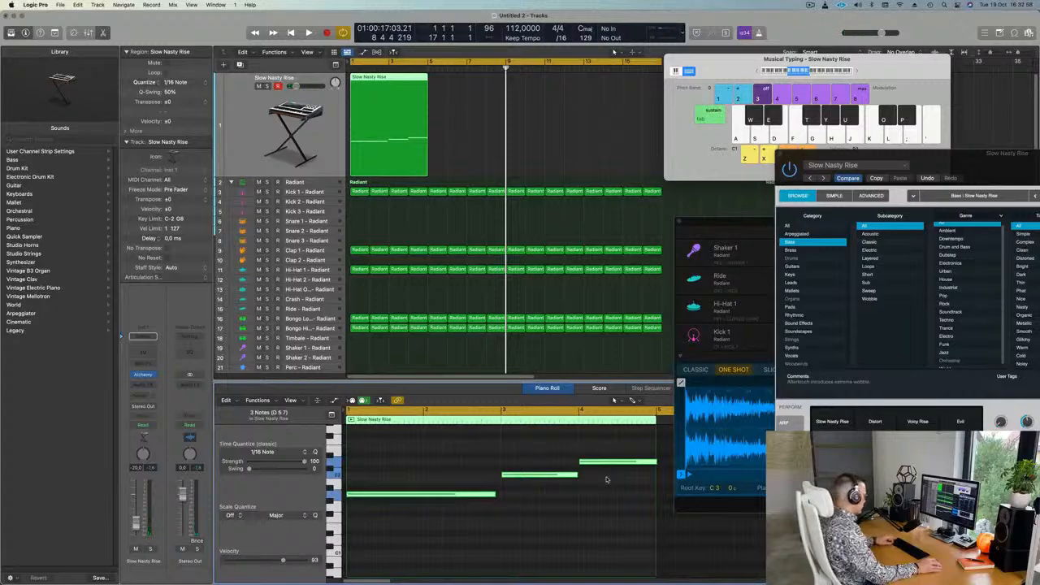
click(630, 481)
click(652, 462)
key(space)
drag(496, 493, 500, 494)
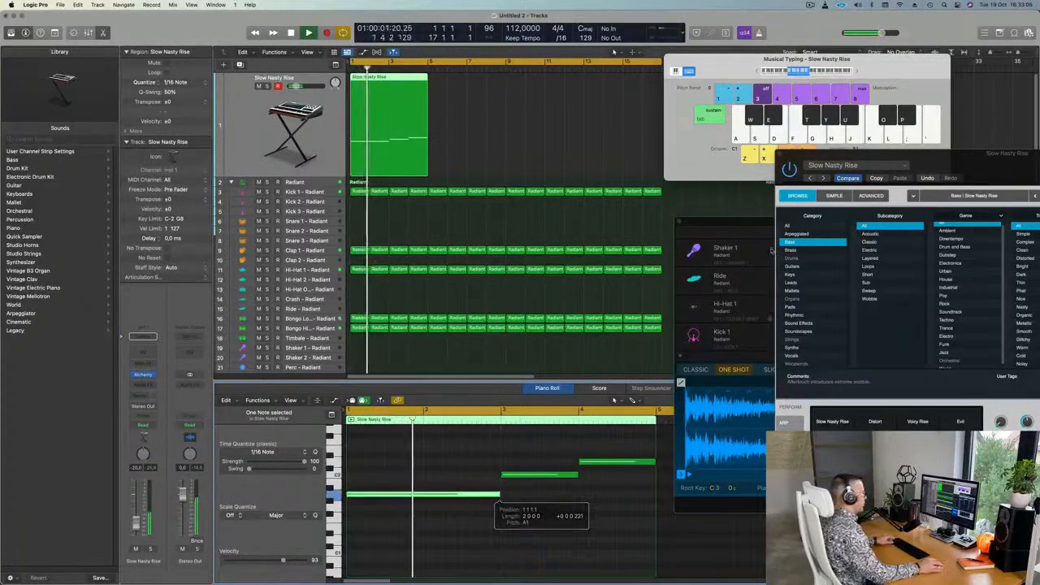
Step: Bring the Alchemy window back into view and repeat the four-bar bass region three times to fill the 16-bar cycle
drag(1004, 162, 654, 137)
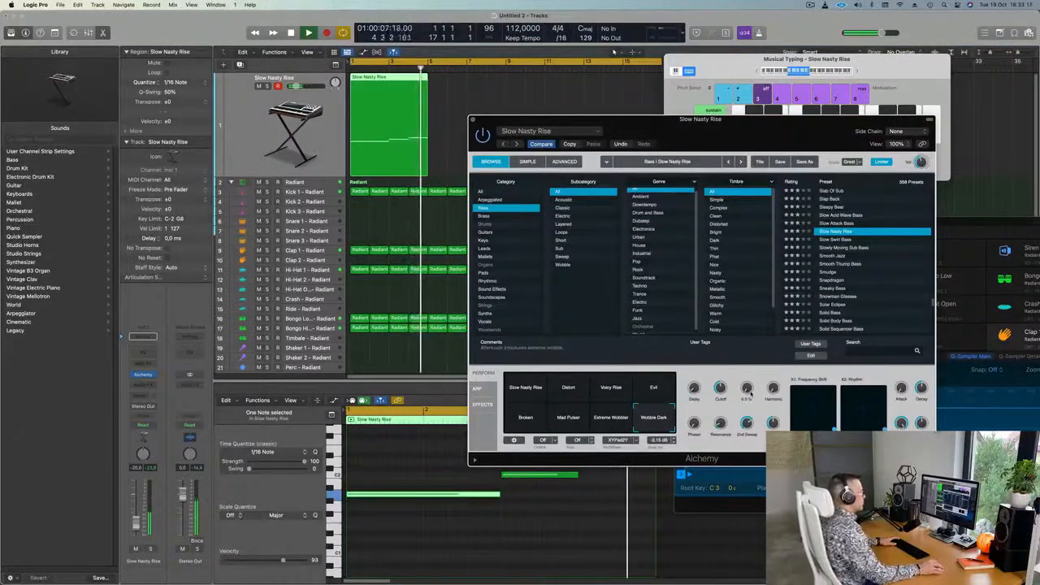
key(Return)
click(446, 117)
click(396, 107)
key(super+r)
key(super+r)
key(super+r)
Step: Rearrange the Musical Typing and Alchemy windows and play the loop while trying Alchemy's Delay and Harmonic controls
drag(723, 60, 863, 70)
drag(727, 129, 742, 111)
key(space)
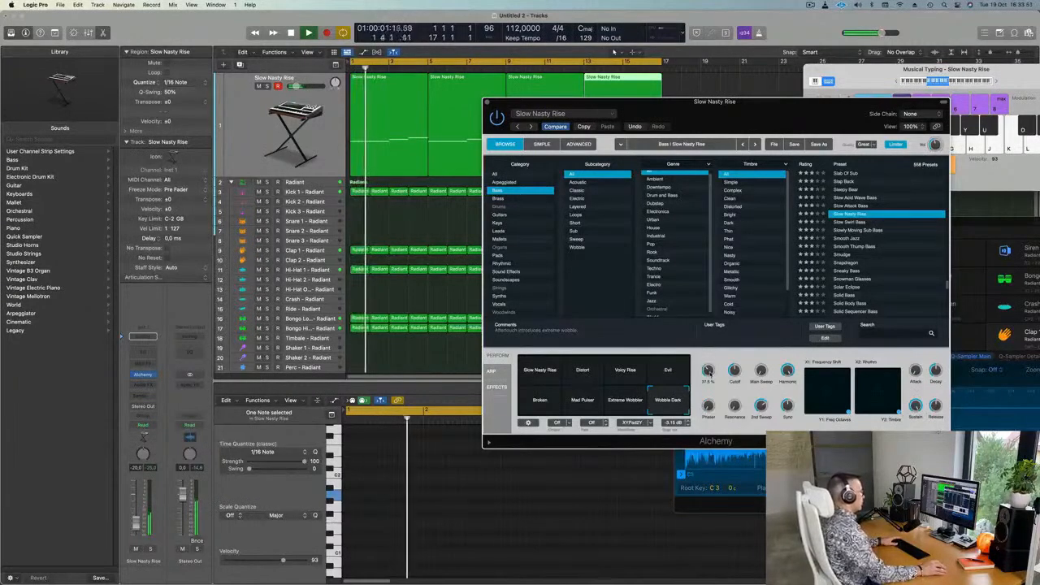
drag(779, 125, 691, 148)
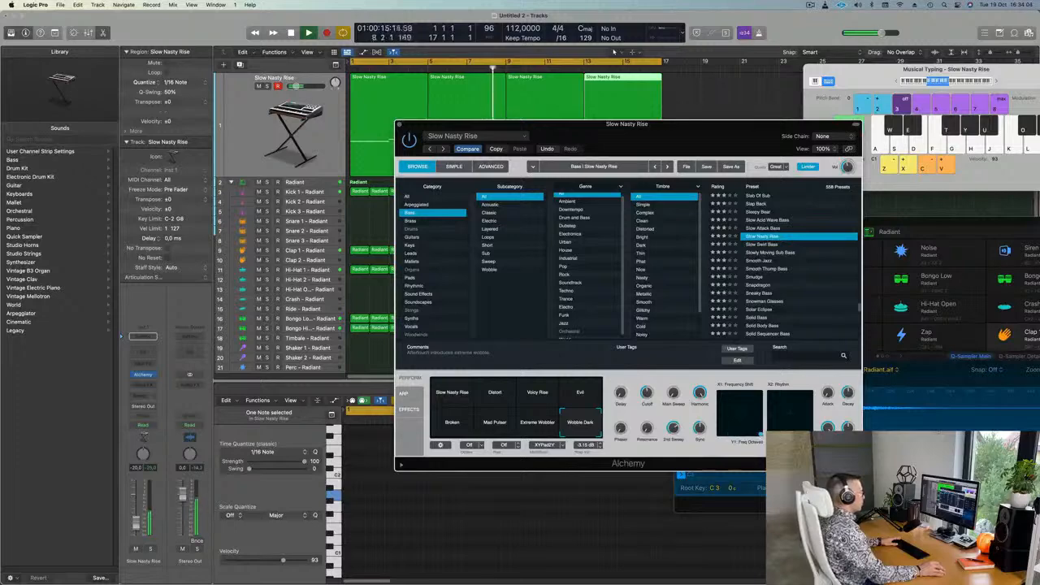
Step: Move the Alchemy window clear of the bass regions and raise the bass track's volume slightly during playback
key(space)
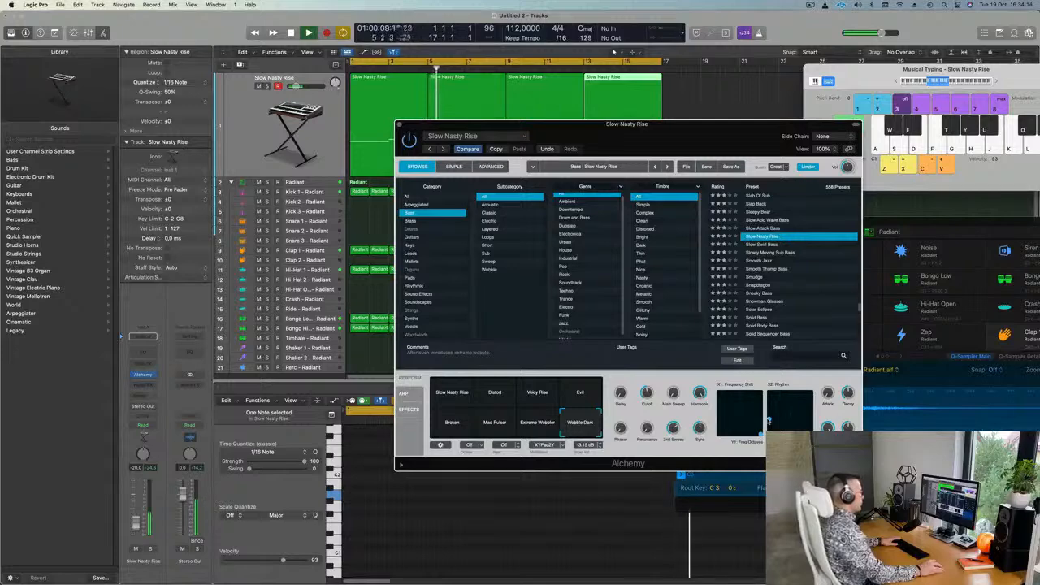
drag(627, 123, 768, 128)
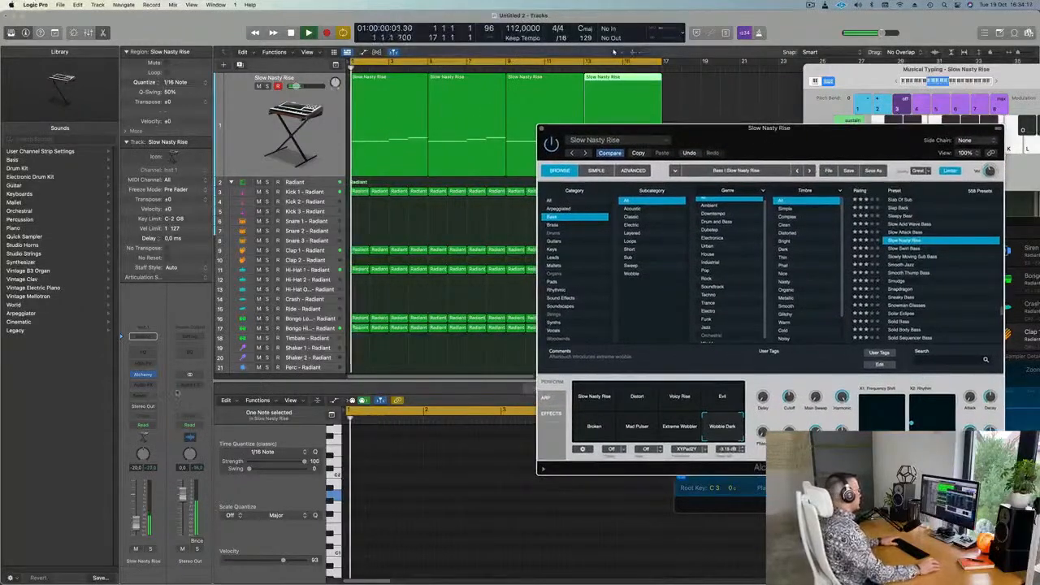
drag(136, 524, 137, 520)
key(Return)
Step: Insert a Compressor on the bass track side-chained to Kick 1 - Radiant, with a 3.7:1 ratio and an adjusted release
click(143, 384)
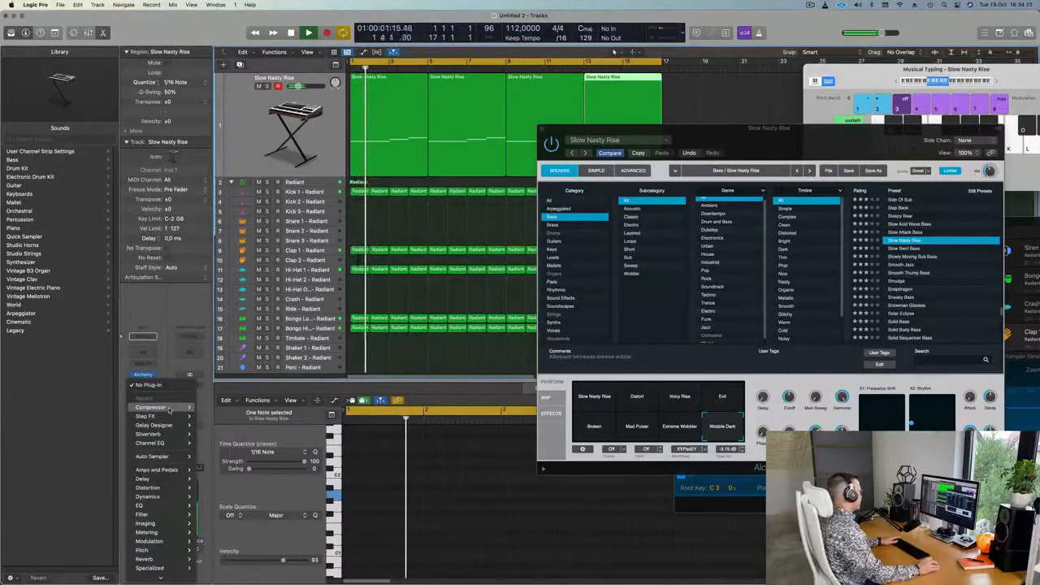
click(208, 407)
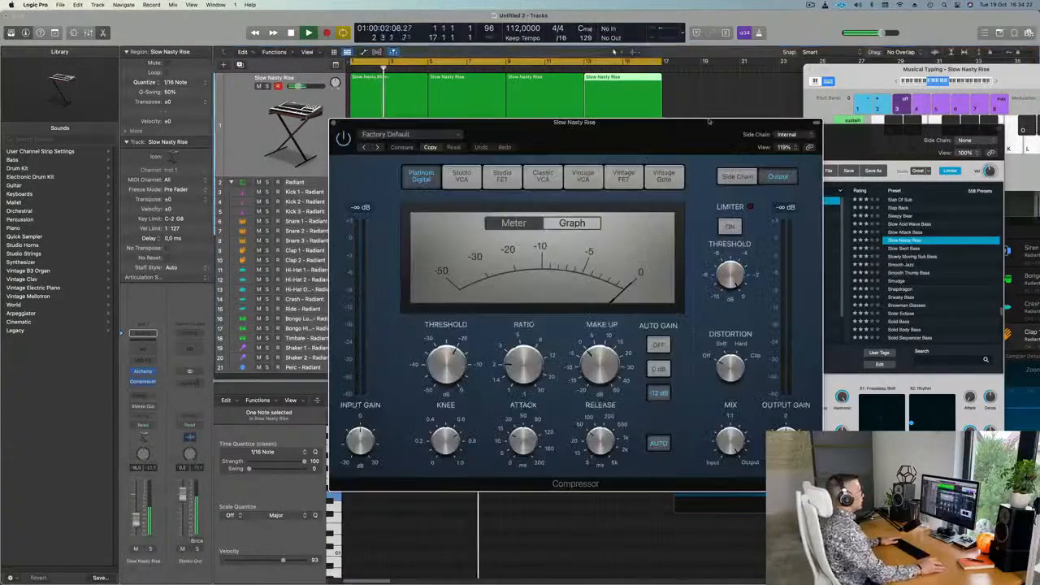
click(782, 134)
mouse_move(785, 159)
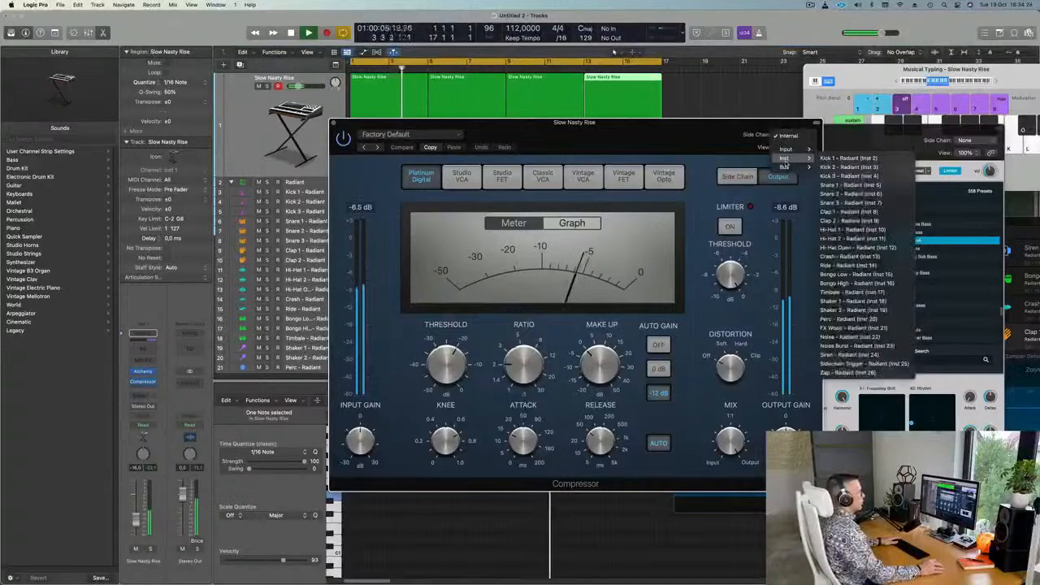
click(848, 158)
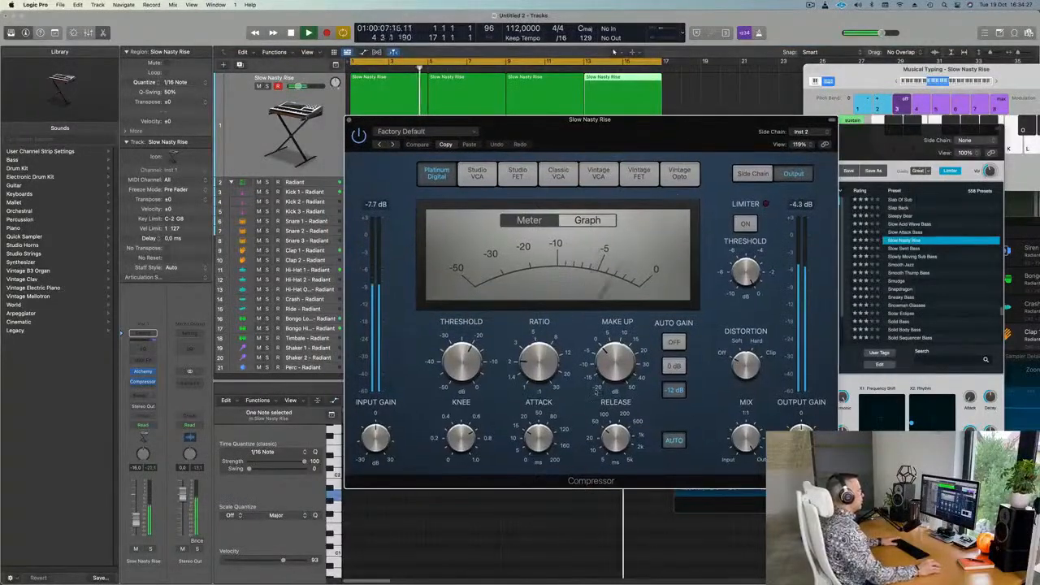
drag(537, 362, 539, 349)
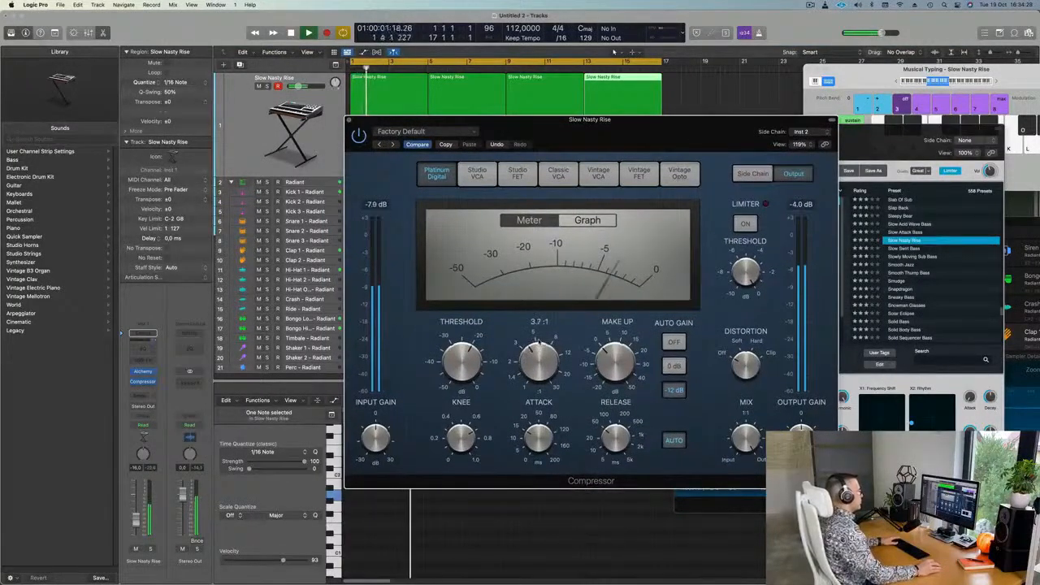
drag(615, 441, 616, 440)
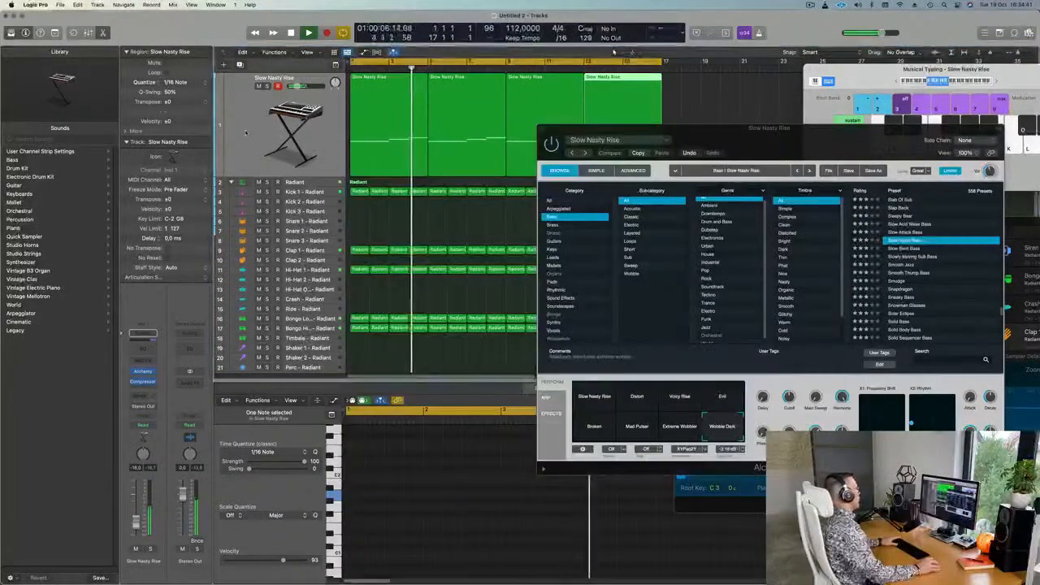
Step: Duplicate the Slow Nasty Rise track, copy its four regions onto the new track and mute the original
key(super+d)
drag(684, 130, 717, 103)
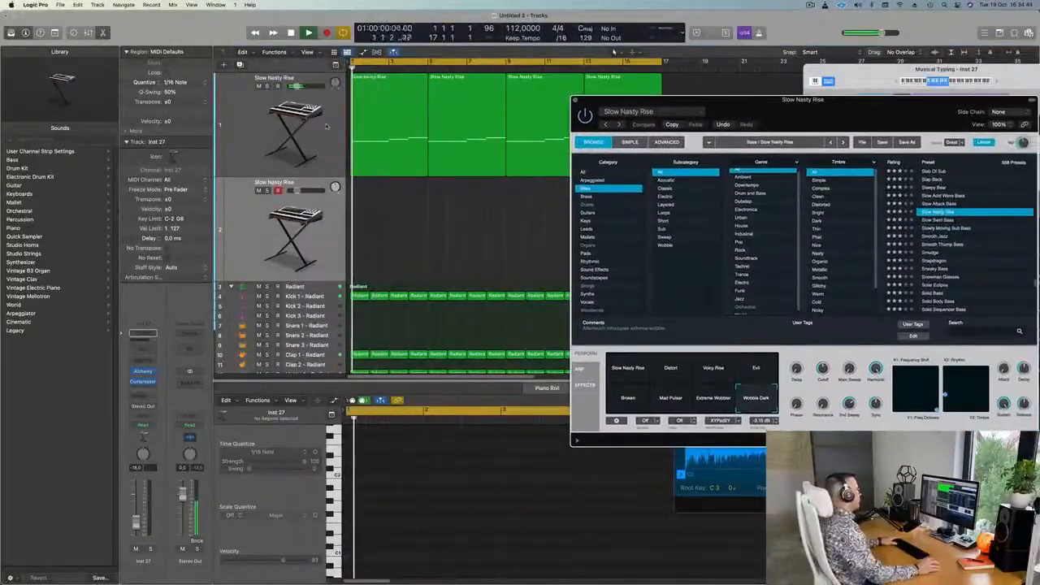
click(408, 96)
drag(409, 80, 408, 192)
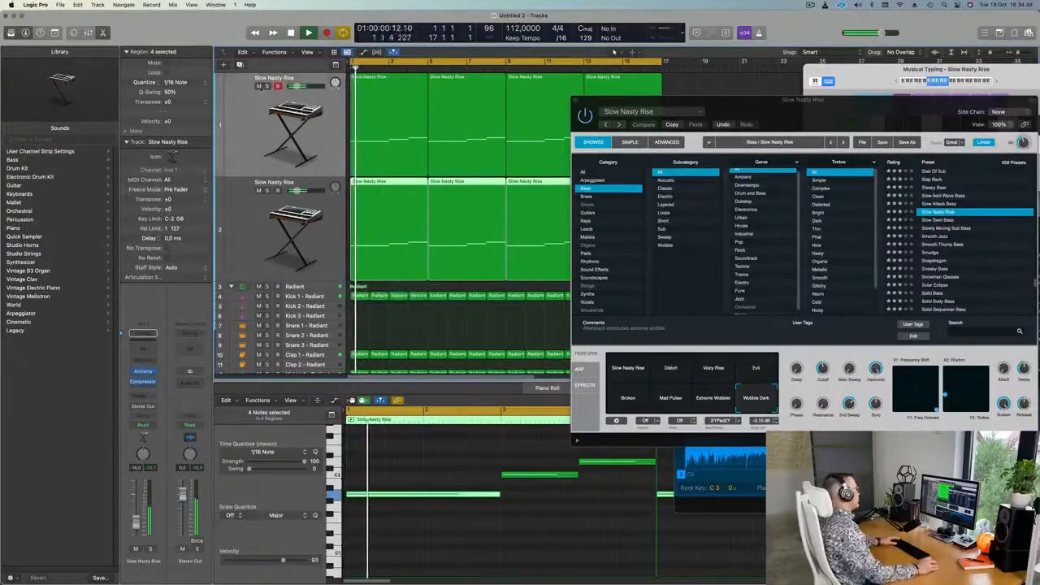
click(260, 87)
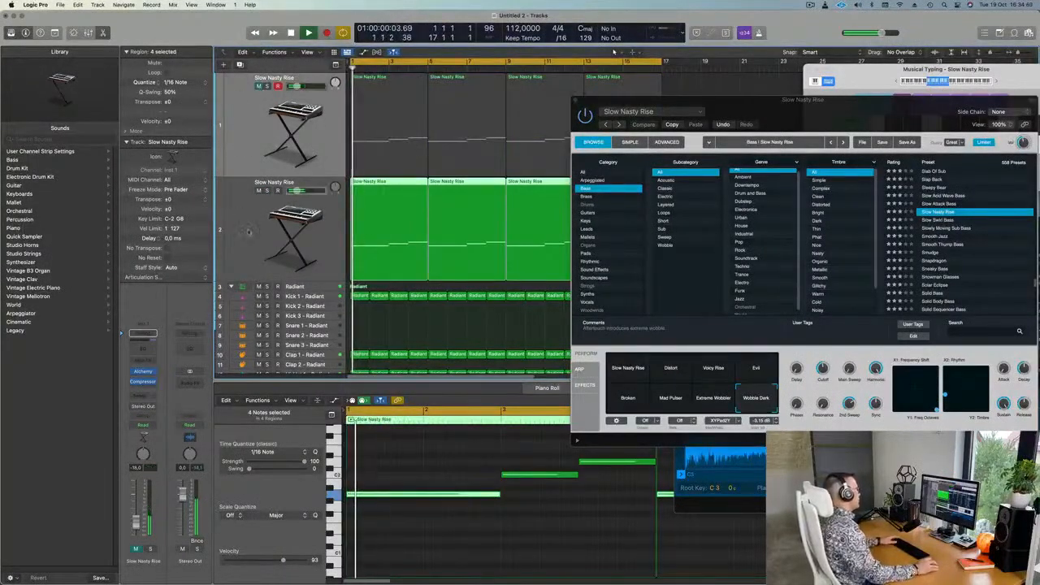
Step: Open the duplicate bass track's Alchemy and arrange both Alchemy windows so the new one is fully accessible
click(243, 223)
key(super+Left)
key(super+Left)
key(super+Left)
key(super+Left)
key(super+Left)
click(144, 372)
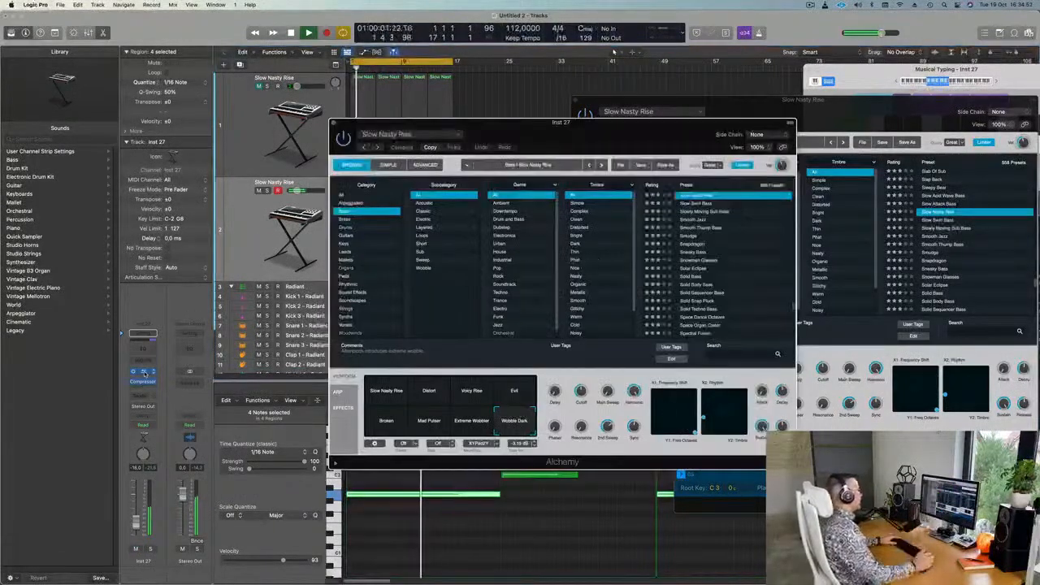
drag(643, 116, 687, 92)
drag(574, 131, 649, 135)
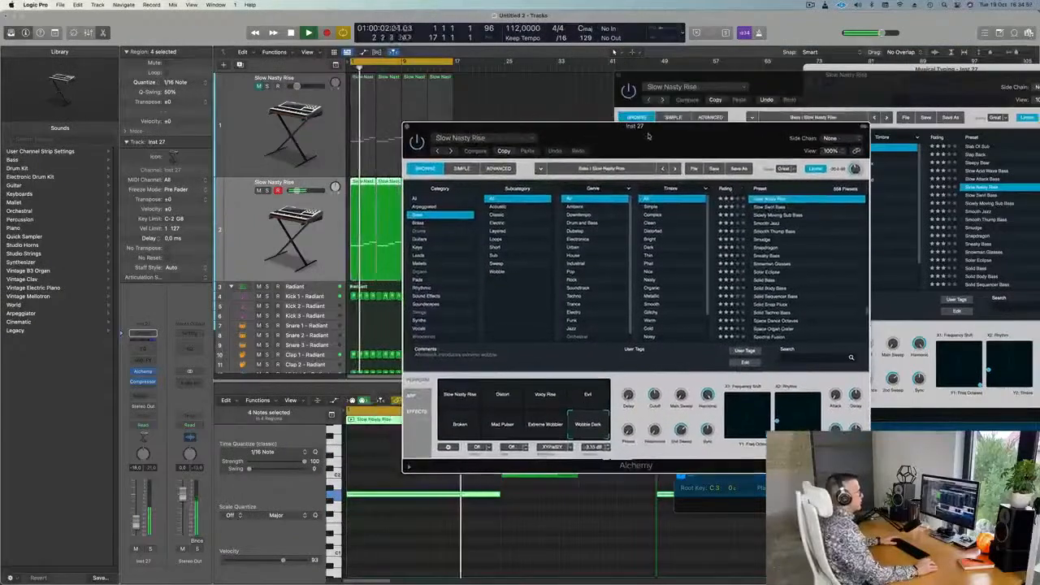
Step: Load the Slowly Moving Sub Bass preset on the duplicate track and audition its variations, including Bass 2, 3, 4, 8 and 5
click(766, 215)
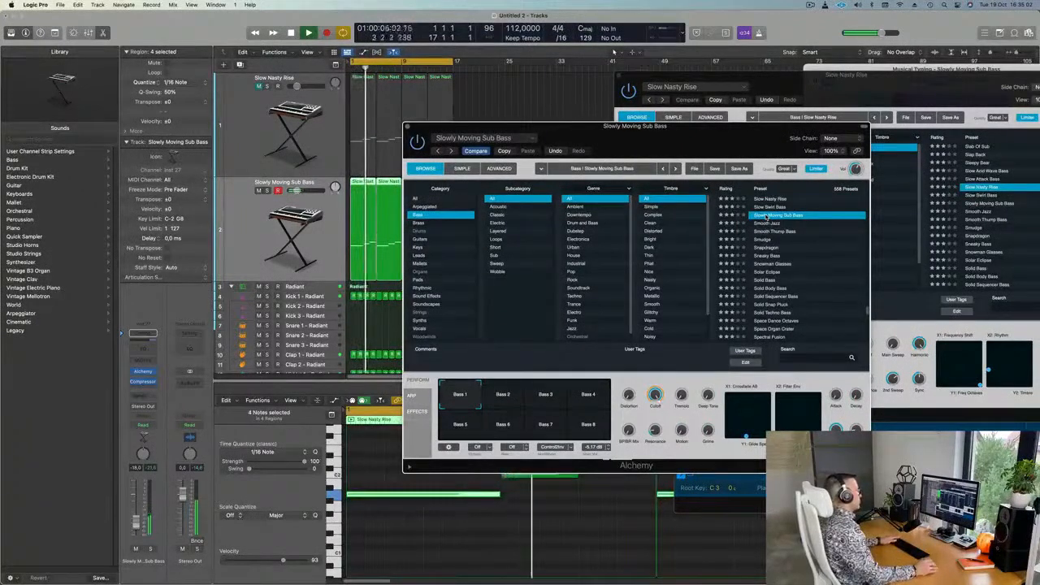
key(space)
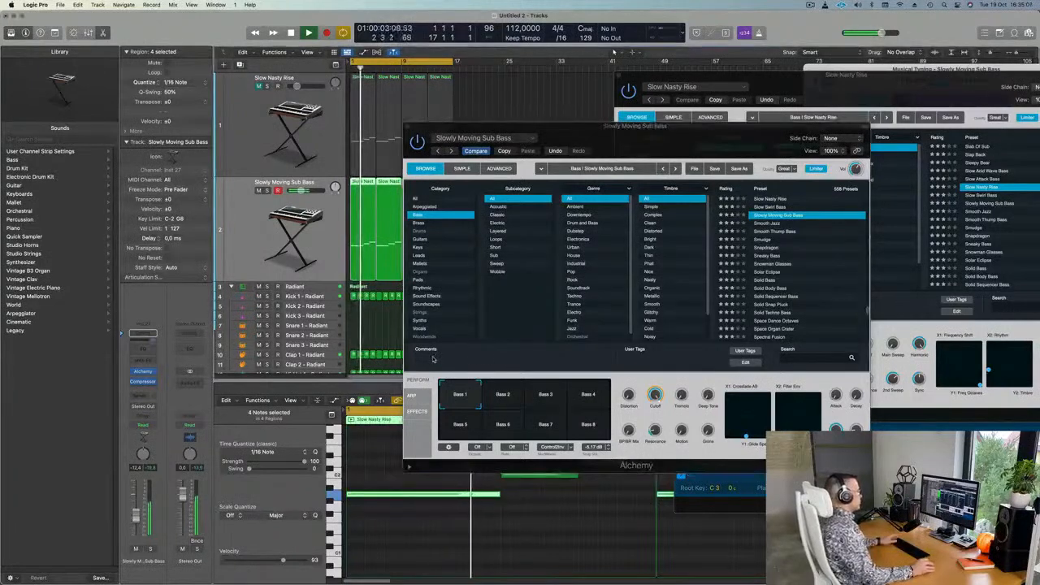
click(503, 395)
click(546, 396)
key(space)
click(588, 396)
key(space)
key(space)
click(589, 423)
click(461, 429)
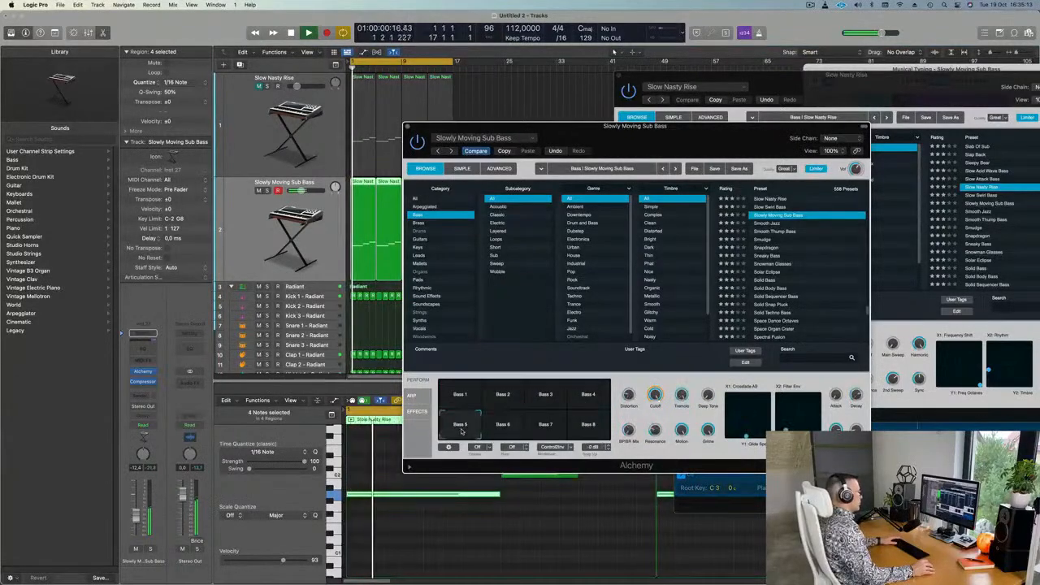
Step: Audition the presets Smudge, Solid Bass with its Drive Decay variation, Solid Body Bass and Solid Snap Pluck
click(764, 240)
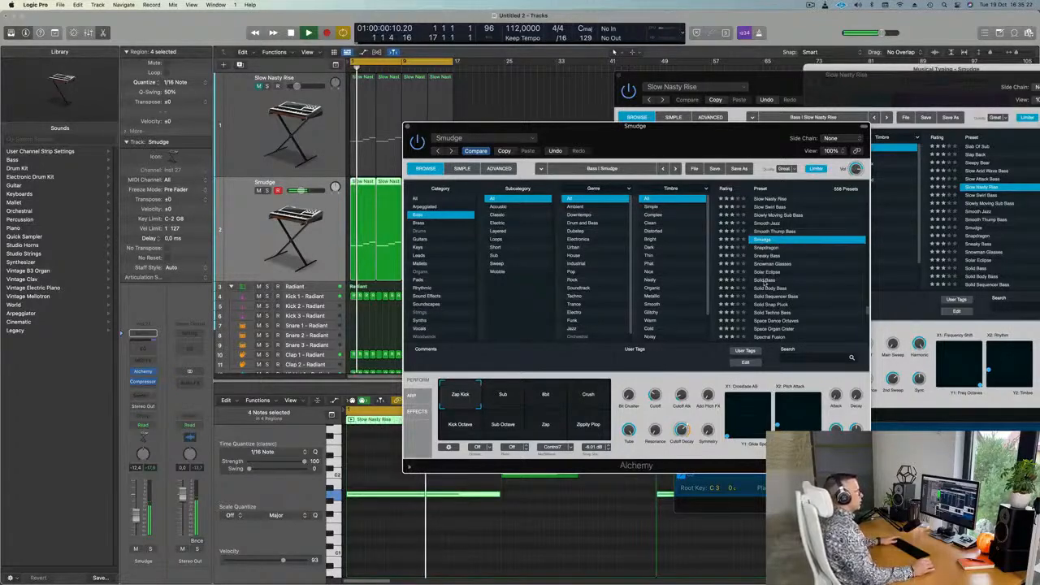
click(765, 280)
drag(696, 130, 735, 82)
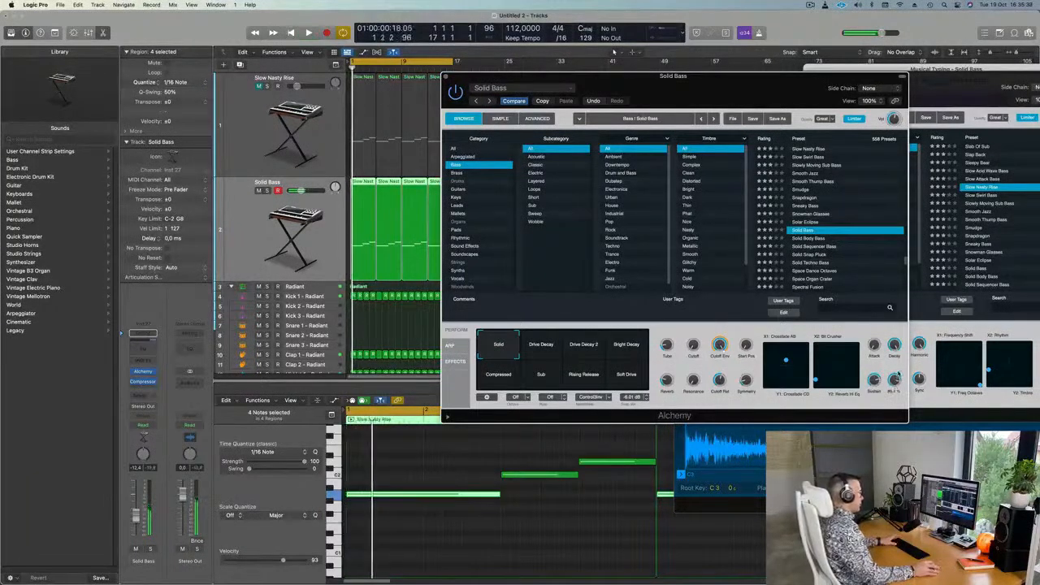
click(550, 348)
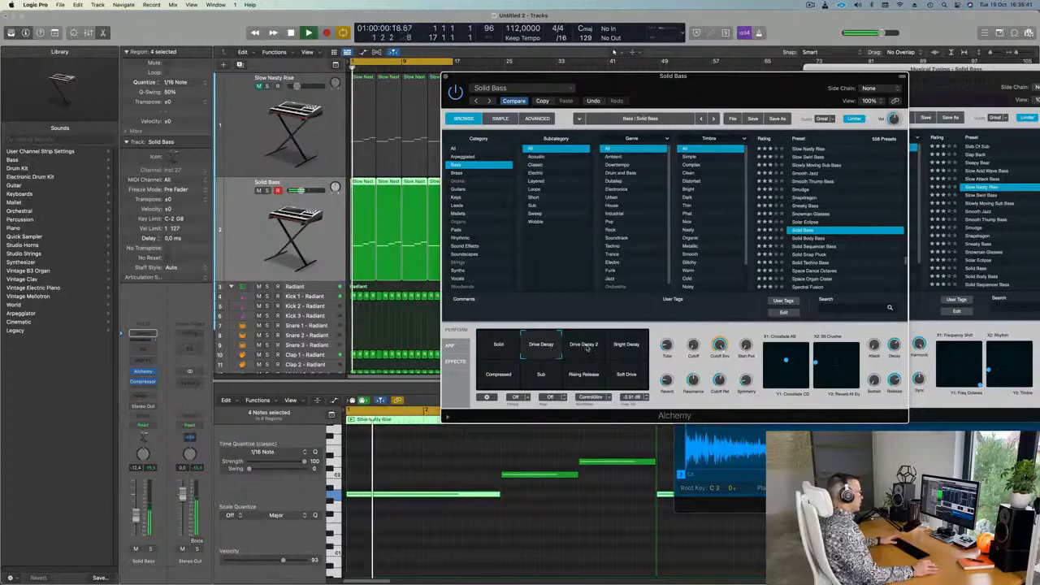
click(809, 239)
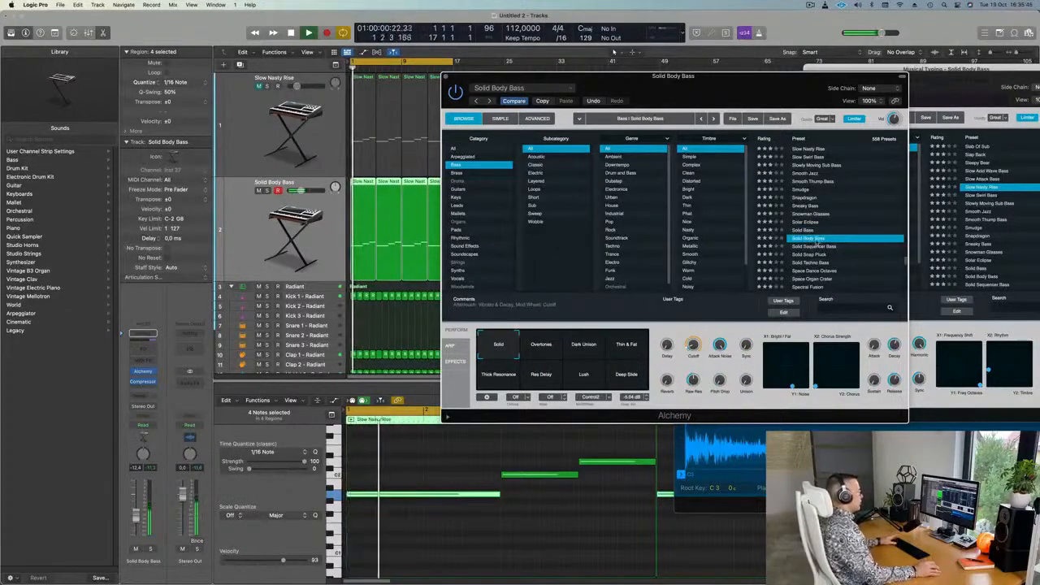
click(810, 255)
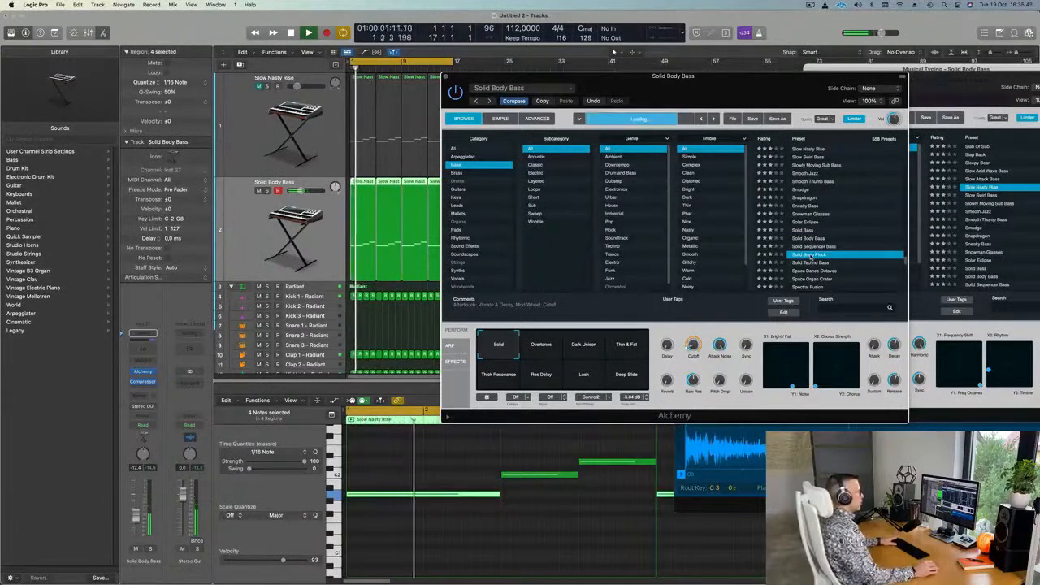
Step: Load the Solid Techno Bass preset and audition its Resonant Punch, Snappy Sub and Sub Punch variations from the loop start
scroll(862, 228, down, 3)
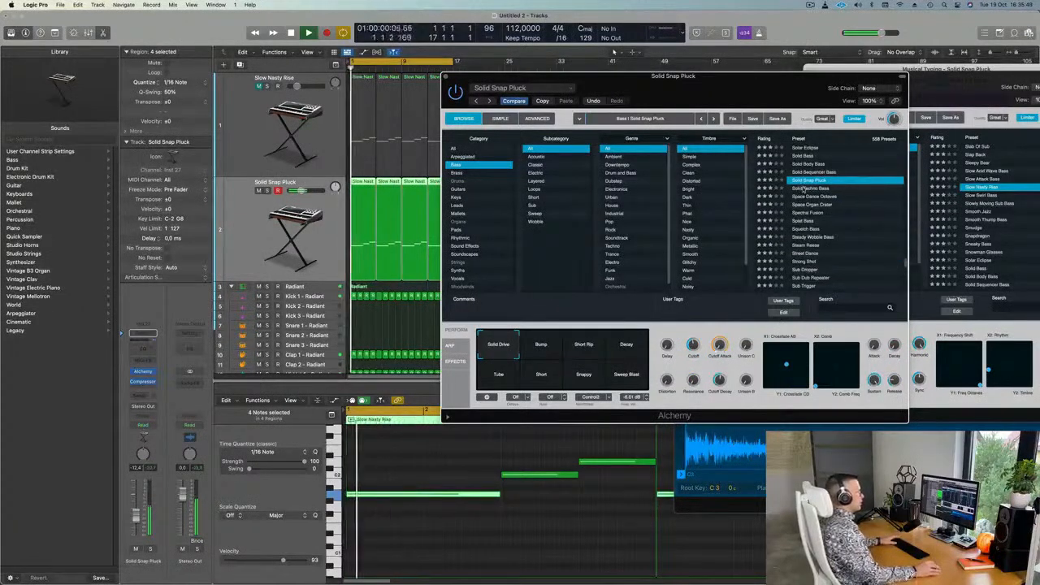
click(808, 188)
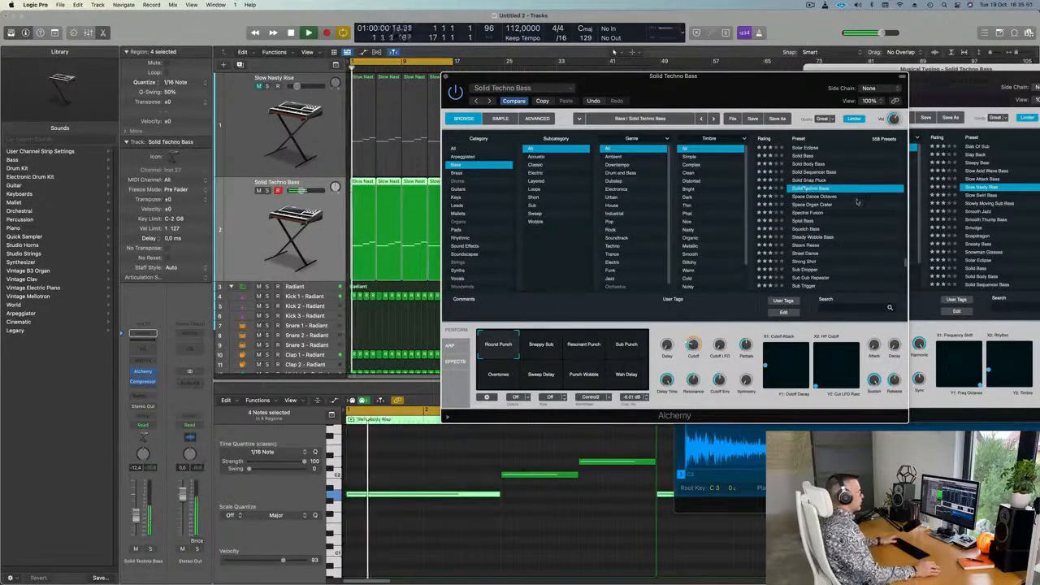
scroll(854, 197, down, 1)
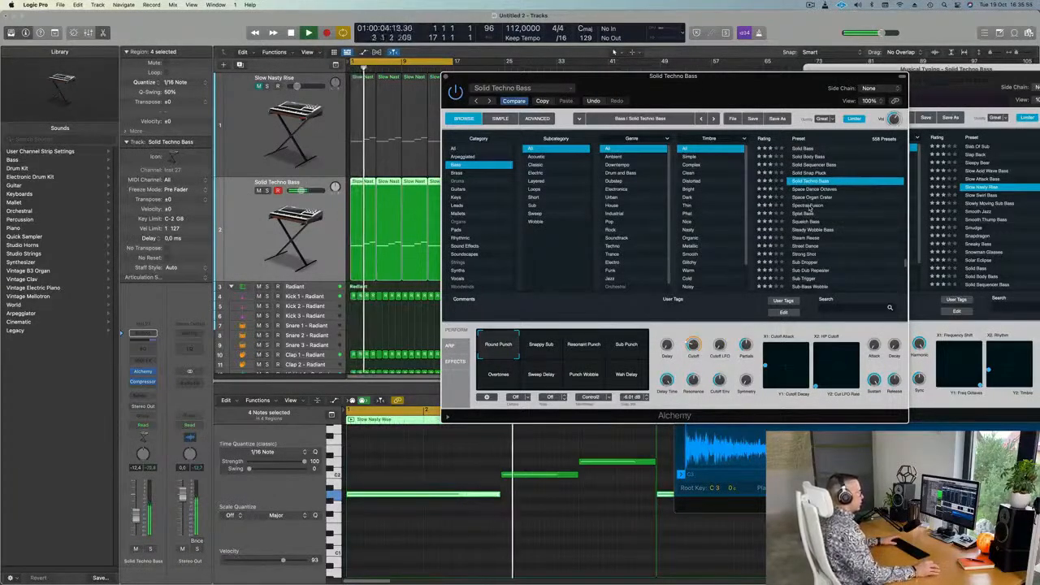
click(575, 350)
key(Return)
click(544, 353)
key(Return)
click(635, 344)
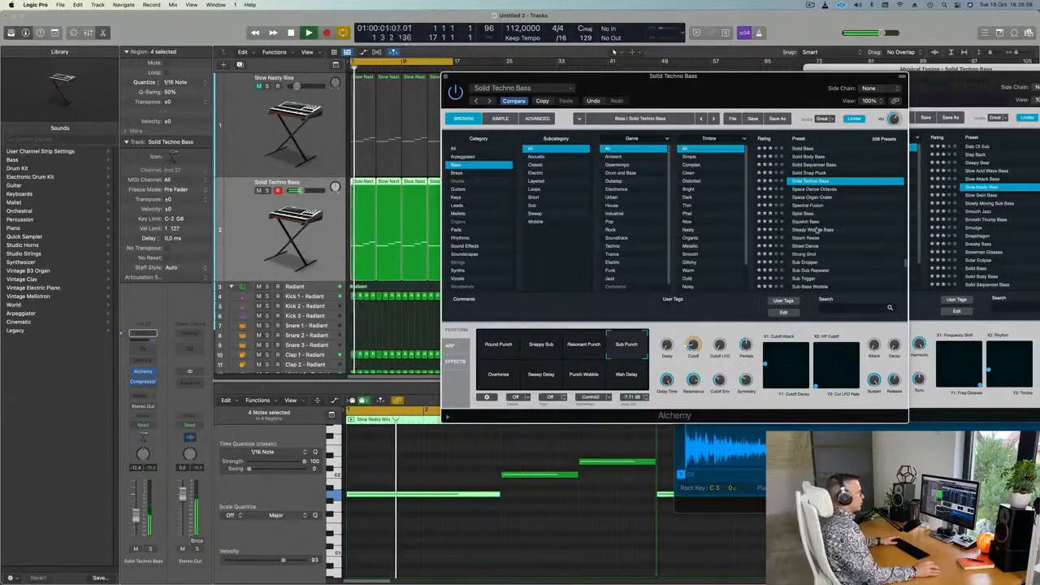
Step: Audition the Steady Wobble Bass preset, replace it with Steam Reese and shift the Alchemy window slightly aside
click(817, 229)
key(Return)
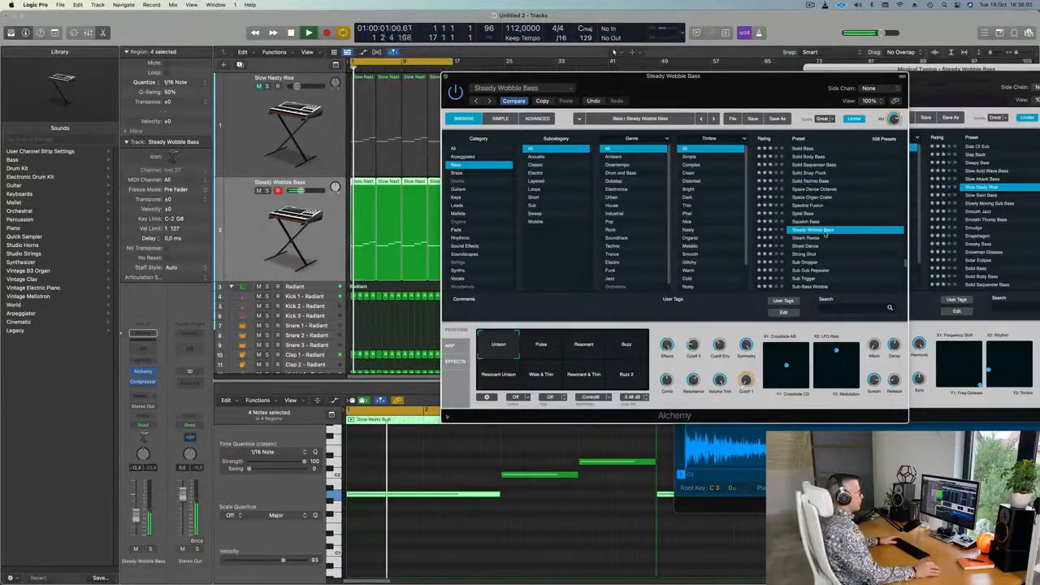
scroll(829, 226, down, 3)
click(808, 174)
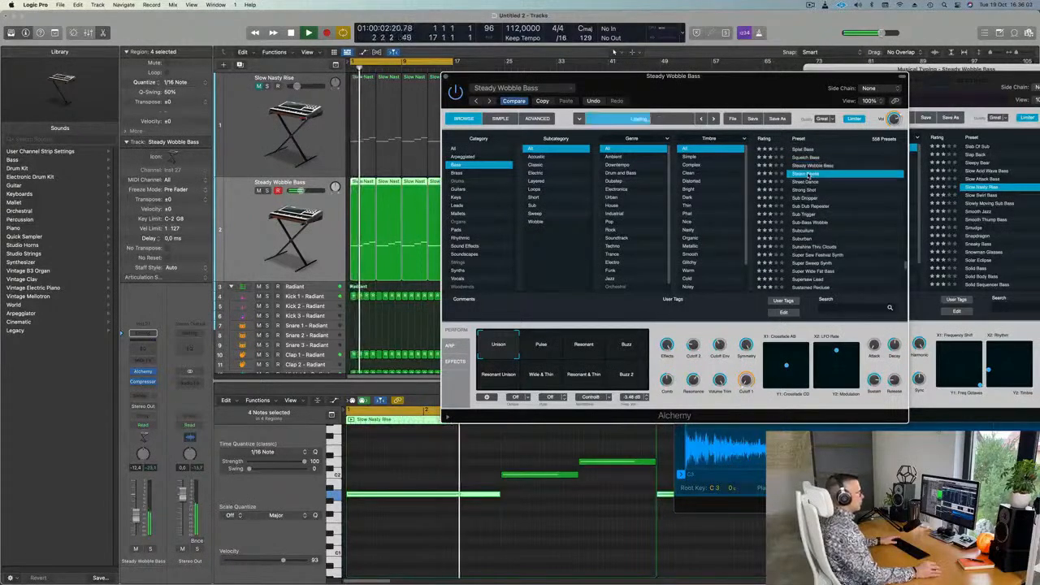
key(Return)
drag(737, 101, 772, 103)
Step: Audition Steam Reese's Undulation, Dark, Attack and Aggressive 2 variations, ending on Aggressive
click(575, 347)
click(617, 348)
click(668, 349)
click(576, 377)
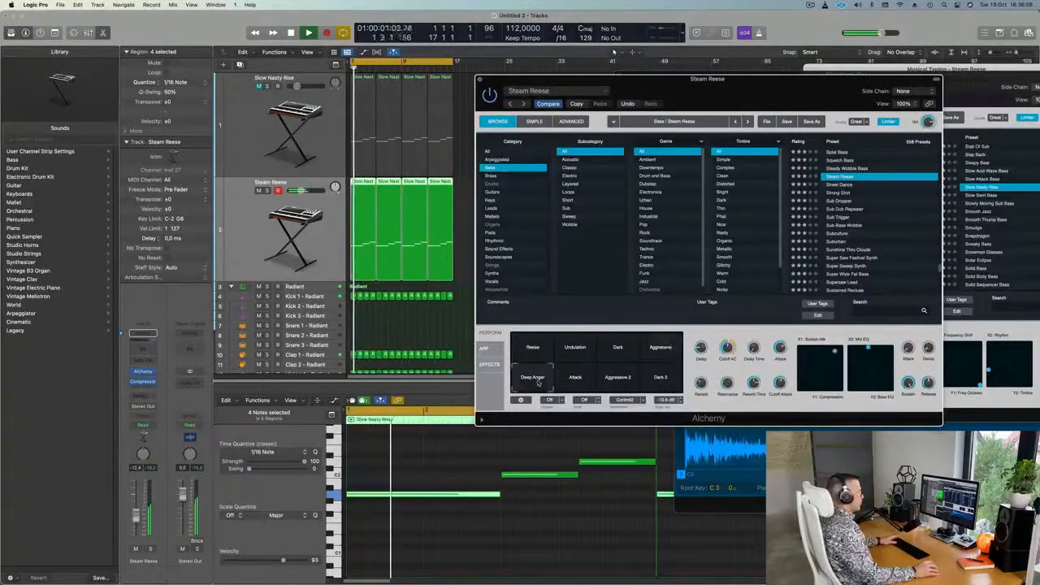
click(618, 377)
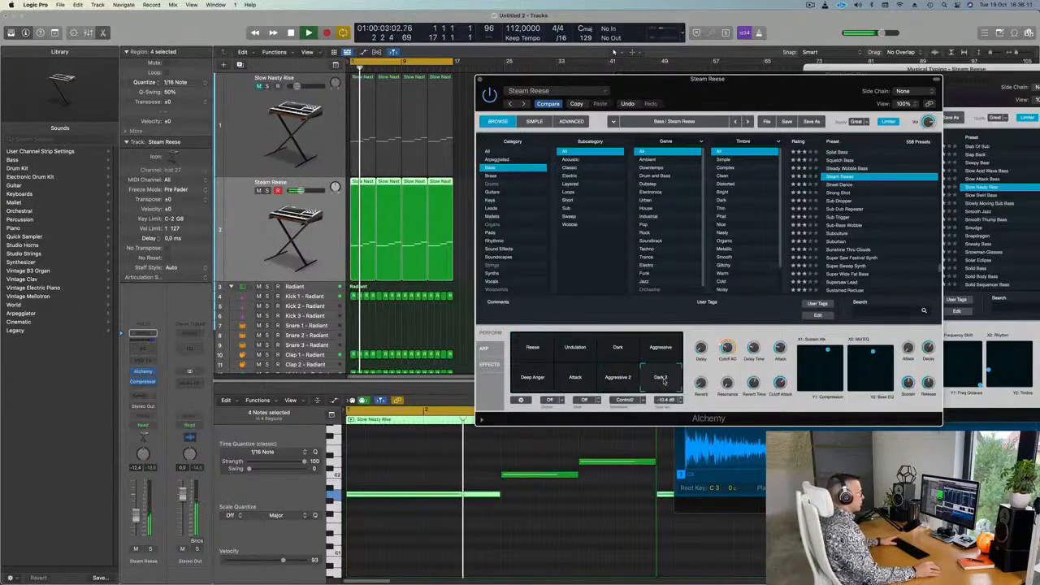
click(660, 348)
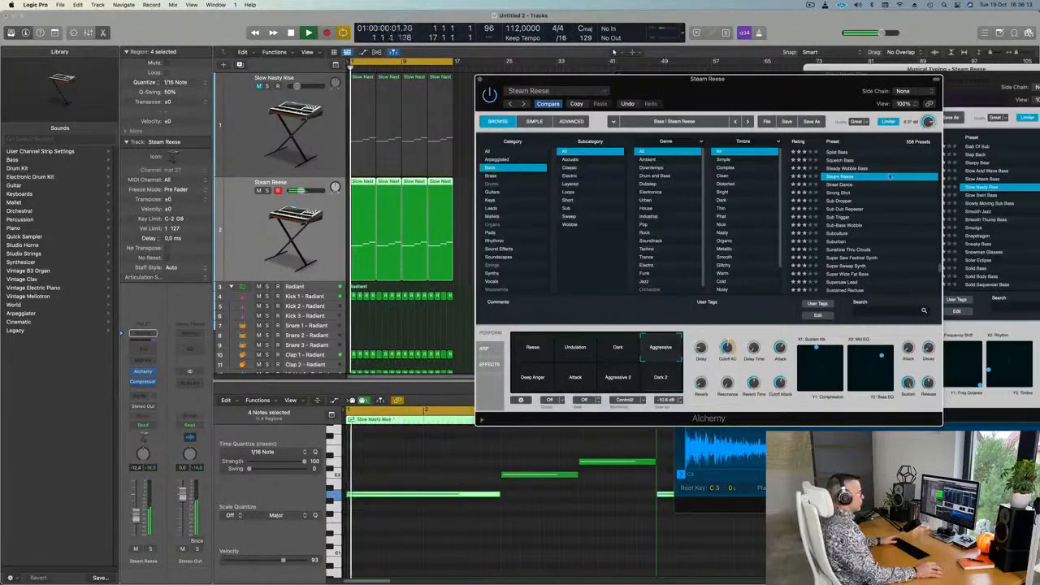
Step: Audition the Street Dance and Sub Dub Repeater presets on the duplicate track, then load Subculture
click(845, 185)
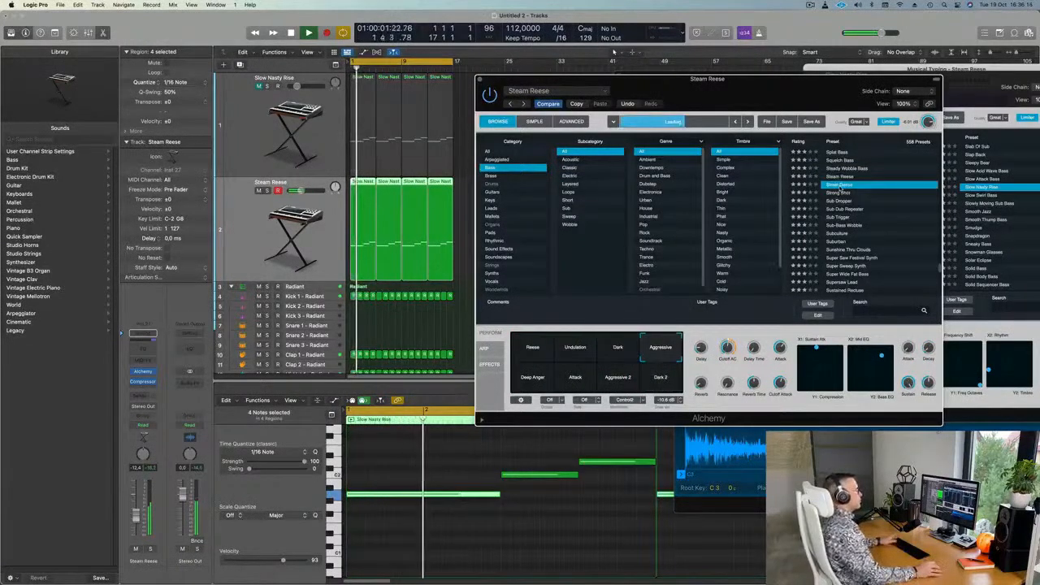
scroll(854, 187, down, 1)
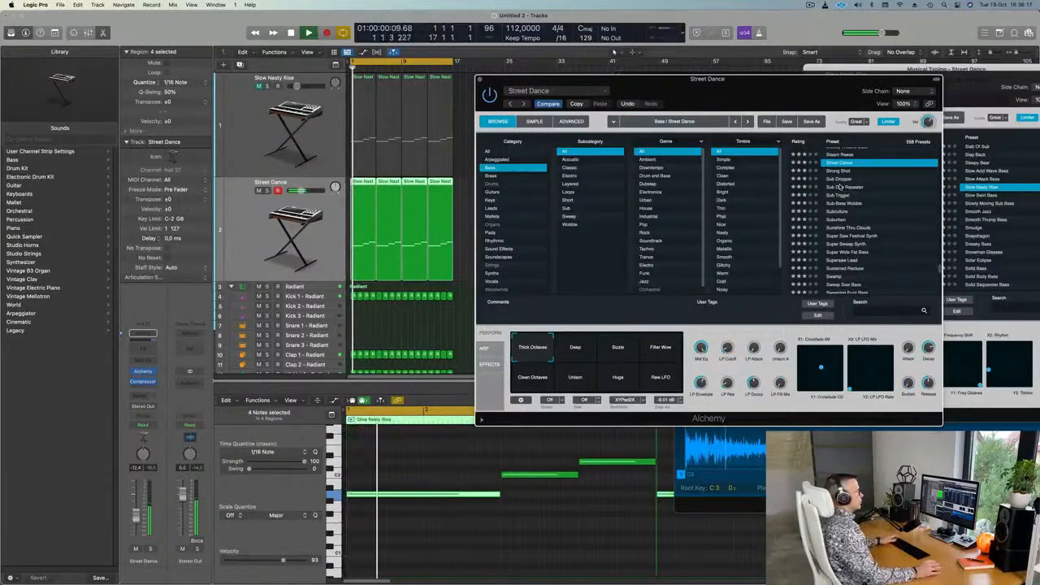
click(841, 187)
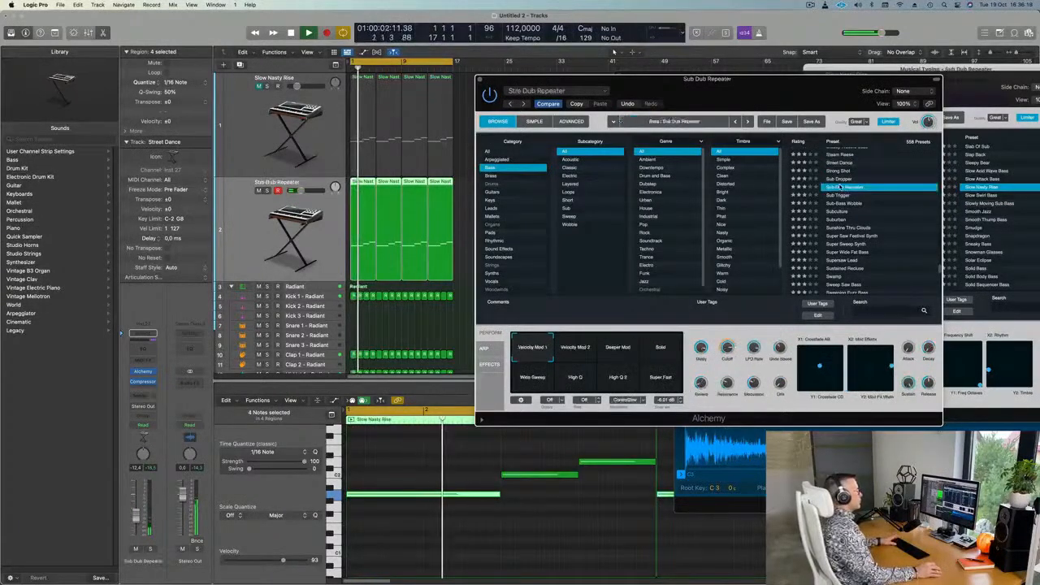
scroll(876, 190, down, 1)
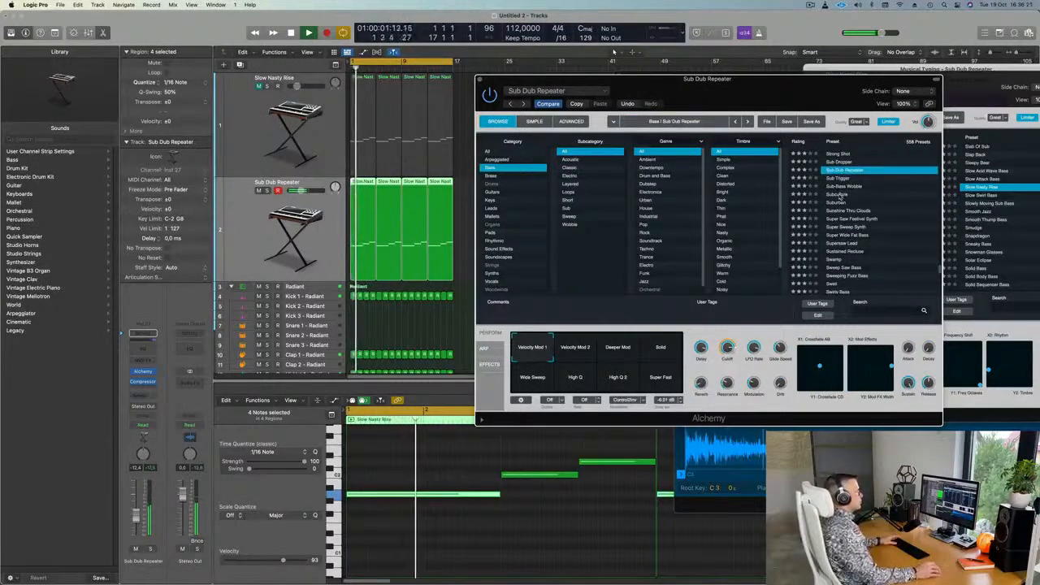
click(839, 195)
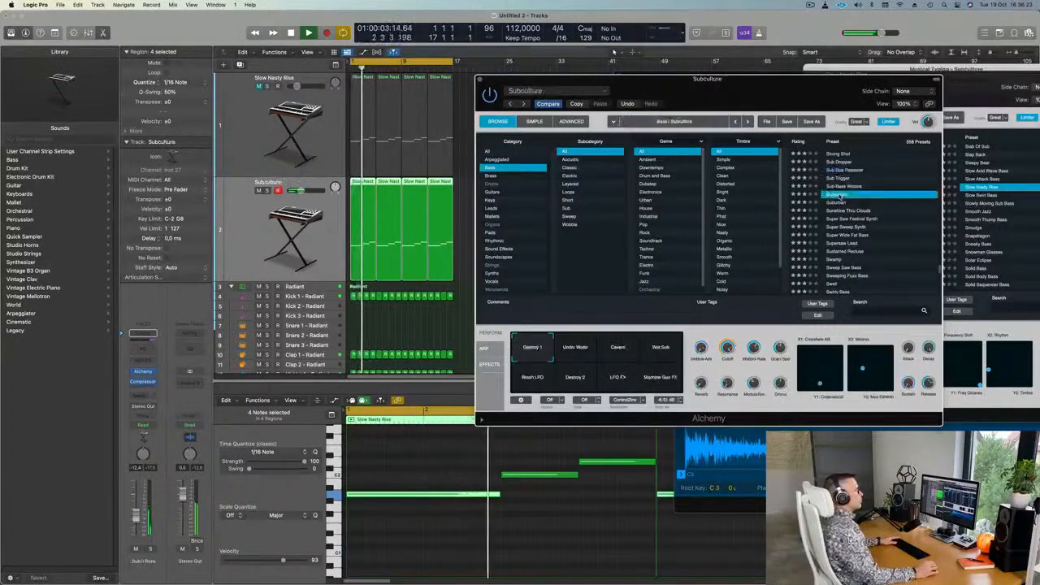
Step: Load the Suburban preset on the second bass track and audition its S&H 1, Drippy FX, Metal FX and Warm Resonance variations
scroll(868, 208, down, 1)
click(837, 195)
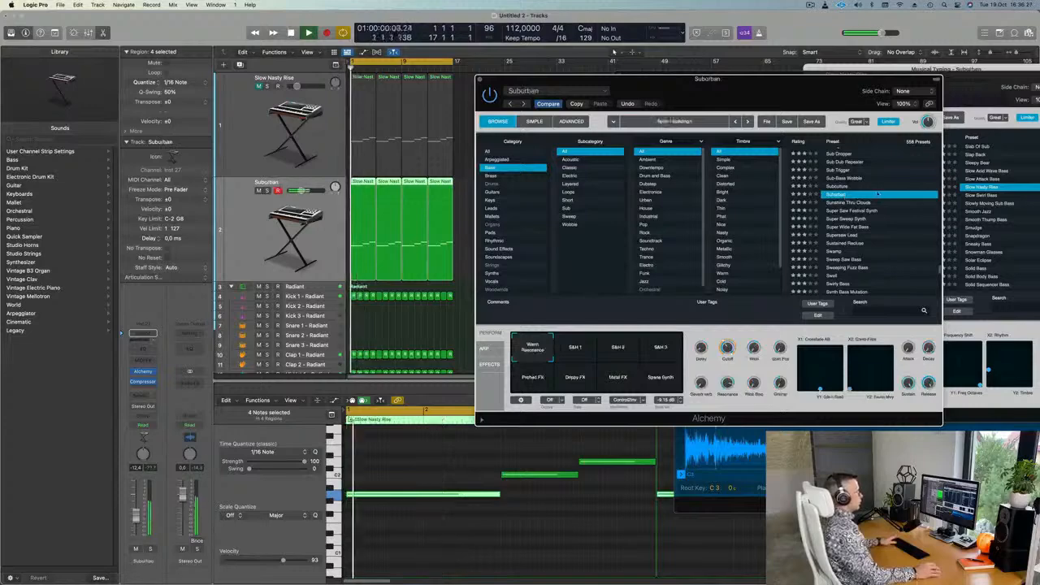
click(574, 347)
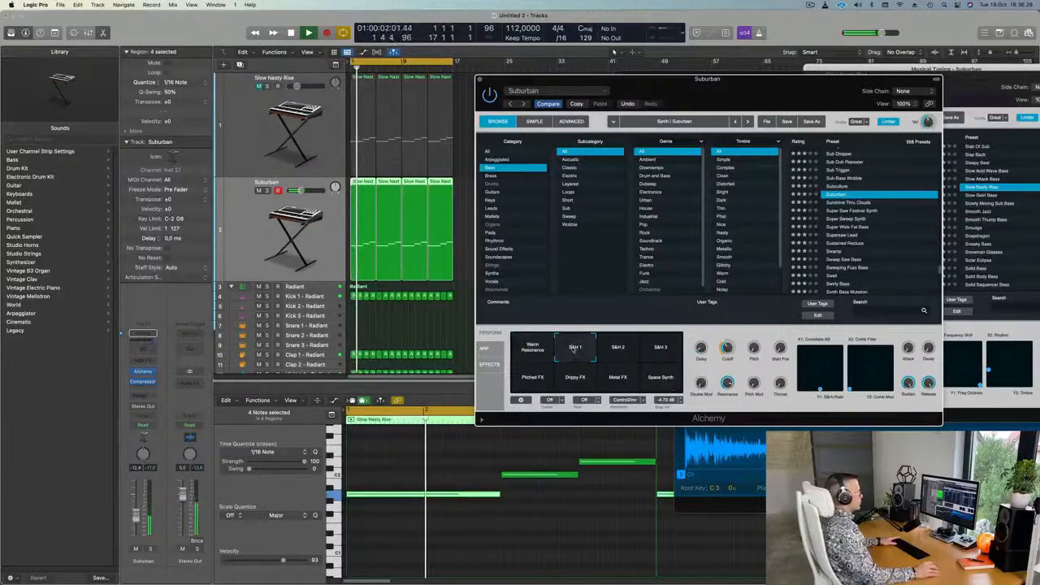
click(574, 377)
click(618, 378)
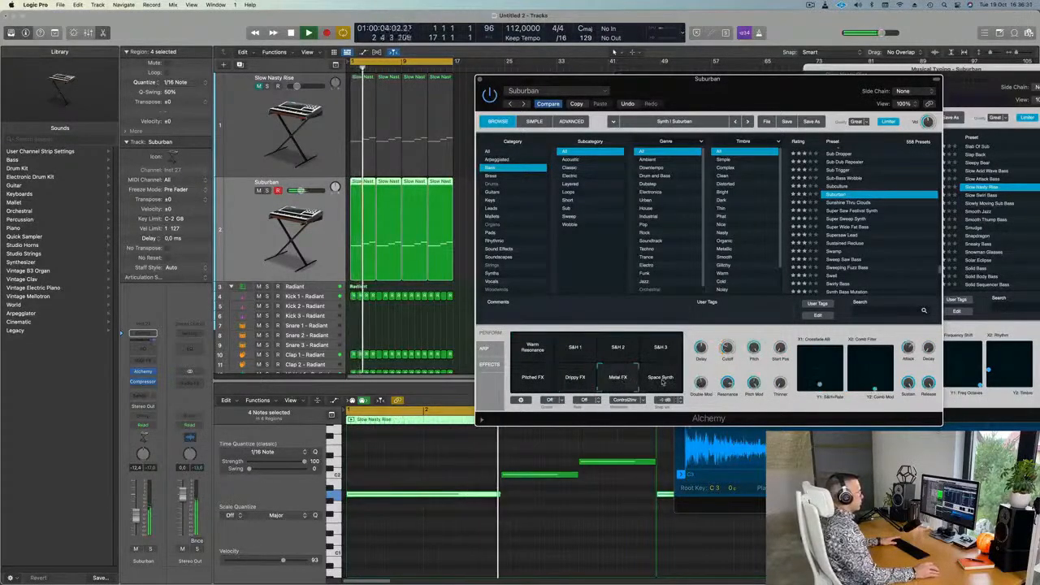
click(534, 349)
key(space)
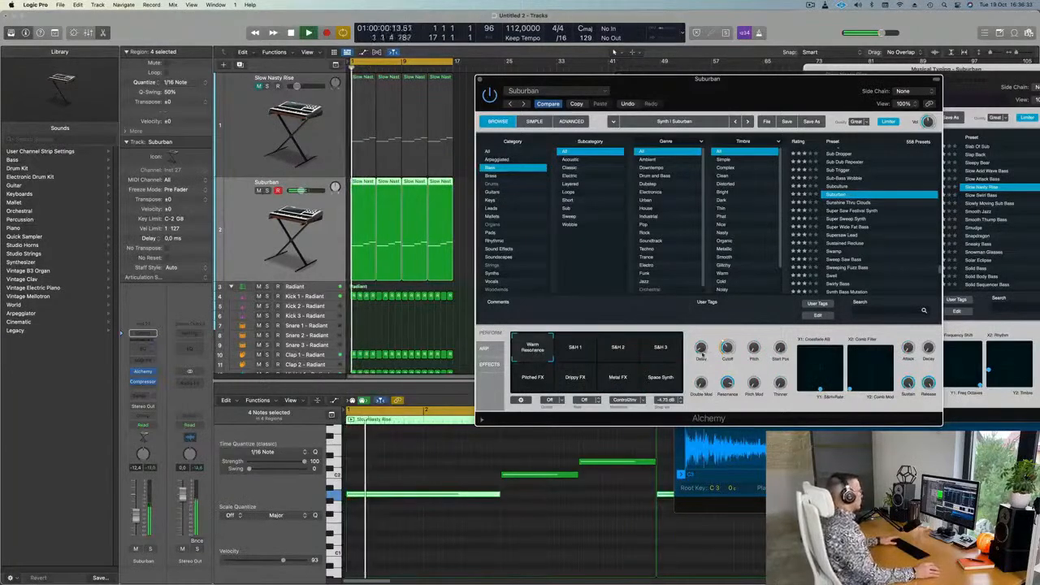
Step: Load the Sunshine Thru Clouds preset, lower the track's volume to about -13 dB and close its Alchemy window
click(861, 203)
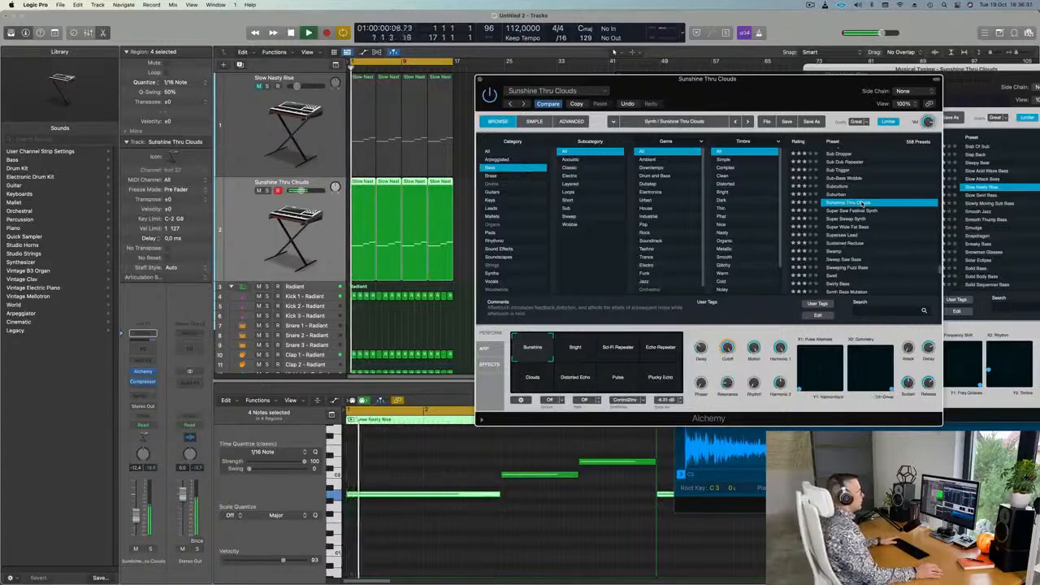
drag(748, 97, 763, 117)
key(space)
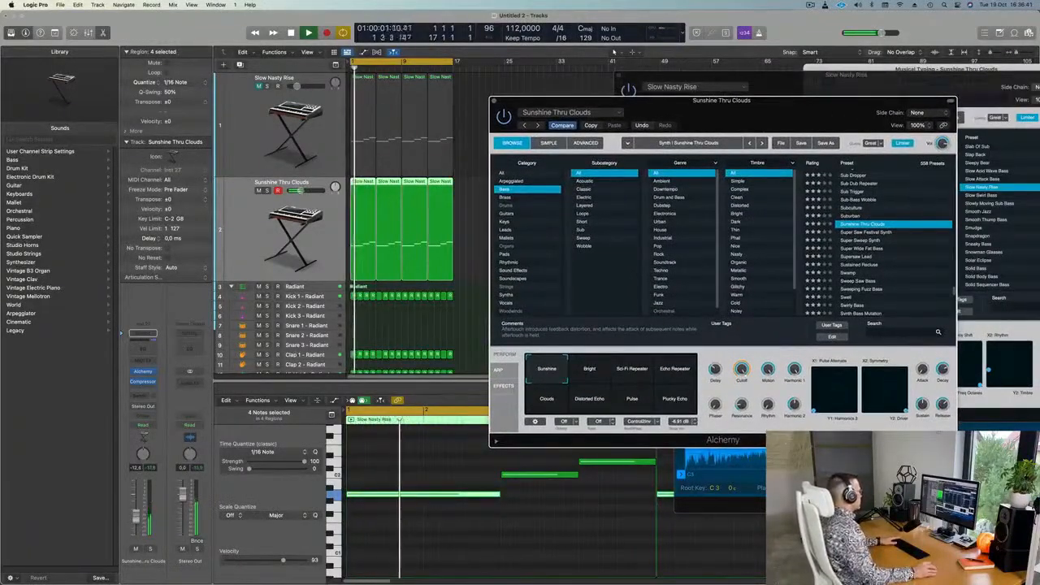
drag(137, 519, 136, 516)
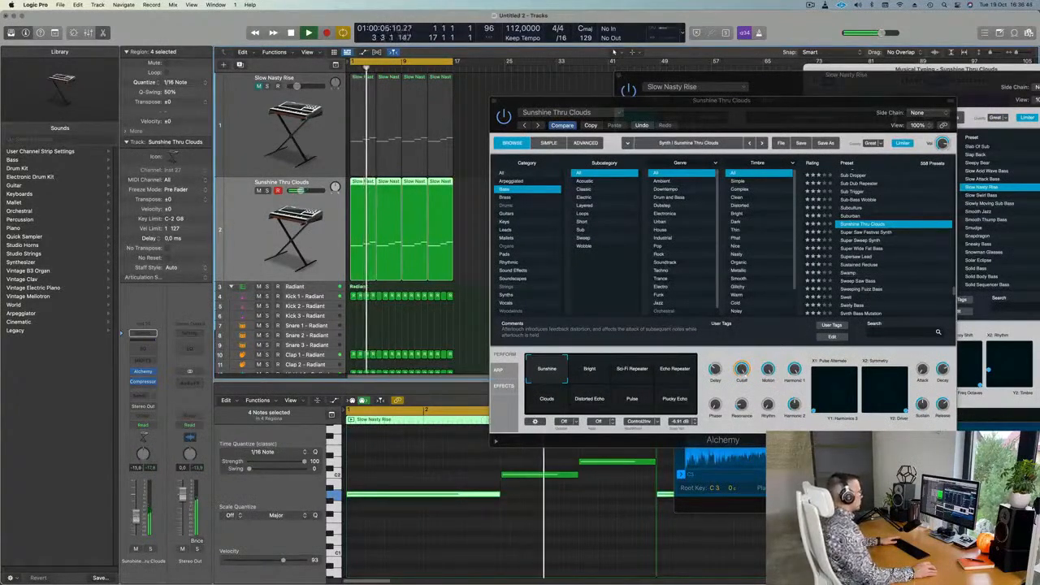
drag(494, 104, 436, 126)
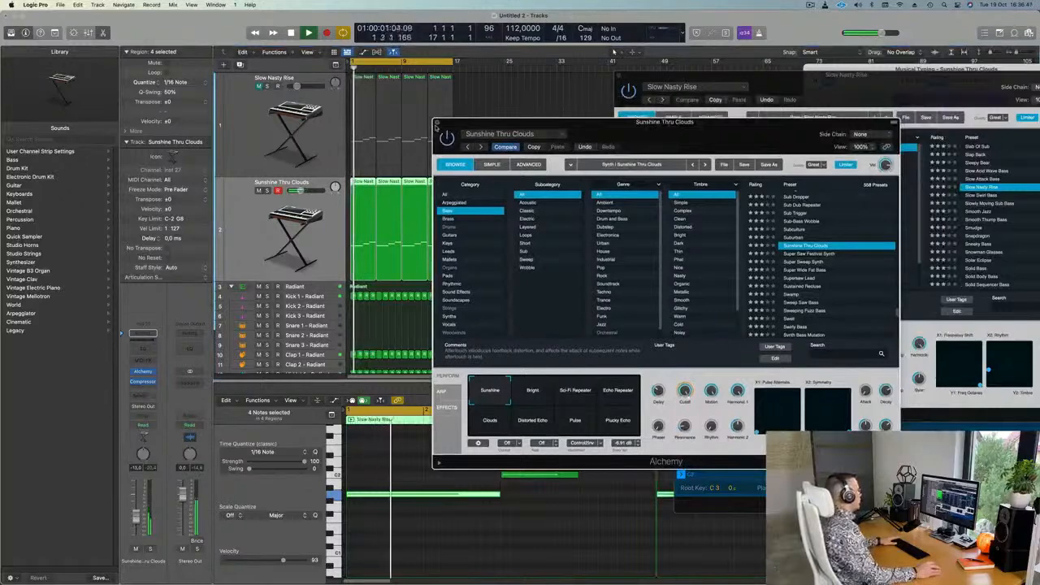
click(437, 123)
Step: Create a duplicate of the Sunshine Thru Clouds track with the same channel settings and open its Alchemy instrument
scroll(270, 202, down, 2)
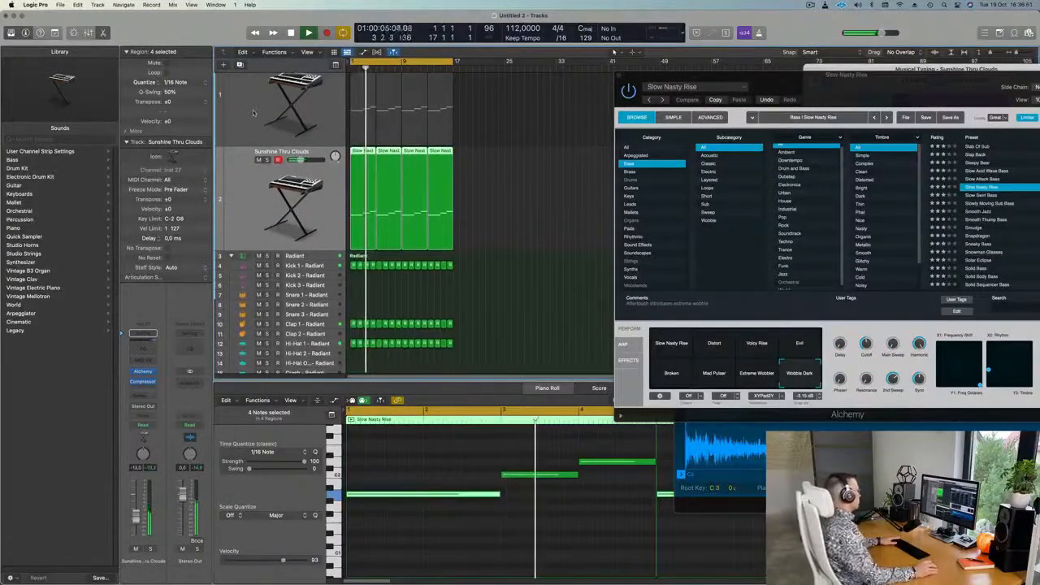
click(240, 65)
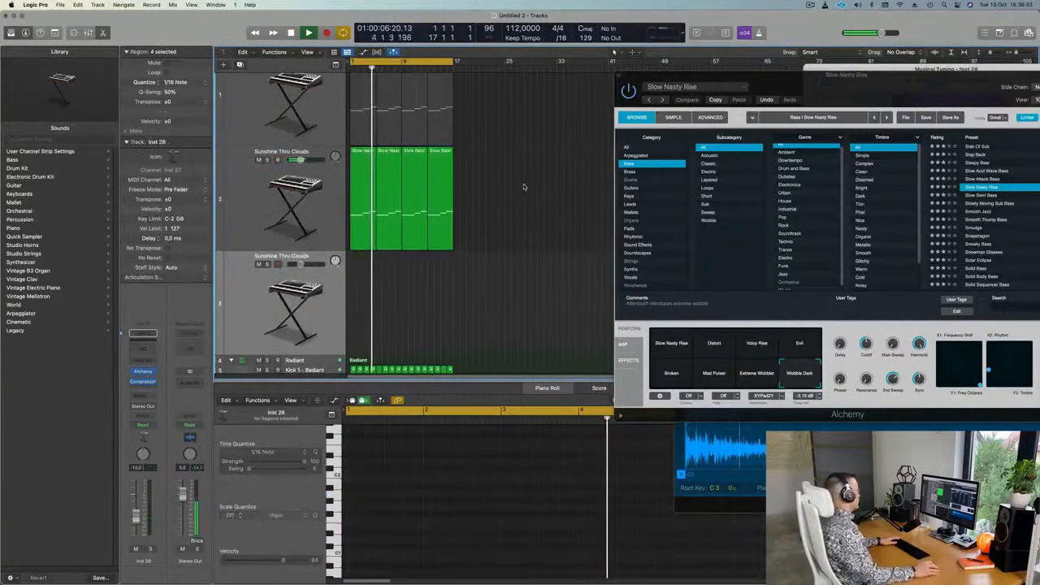
key(space)
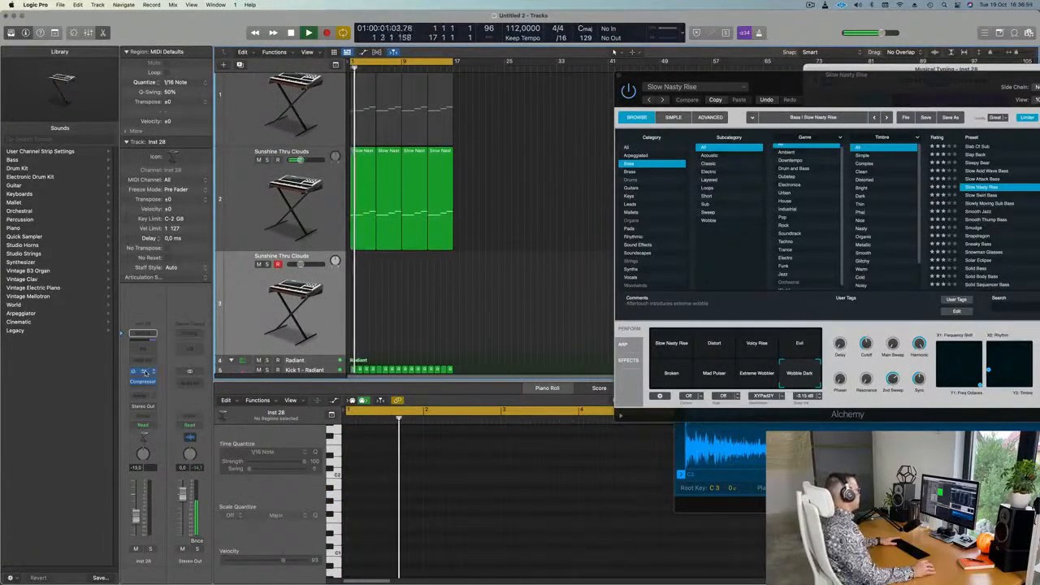
click(144, 372)
drag(541, 133, 529, 118)
key(space)
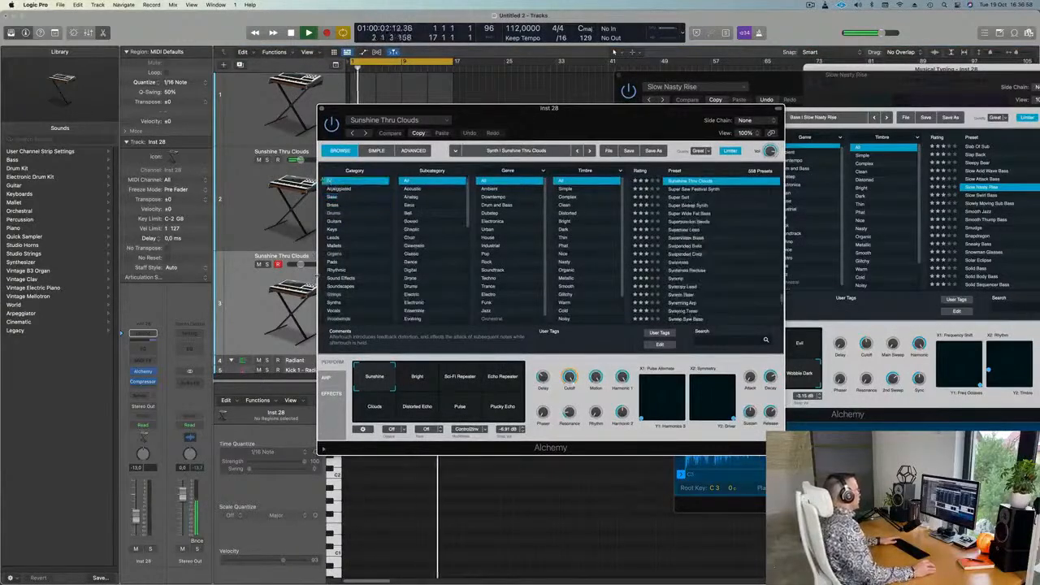
Step: Filter the new track's presets to the Pads category, load Abandoned Pad and play from the loop start
click(334, 263)
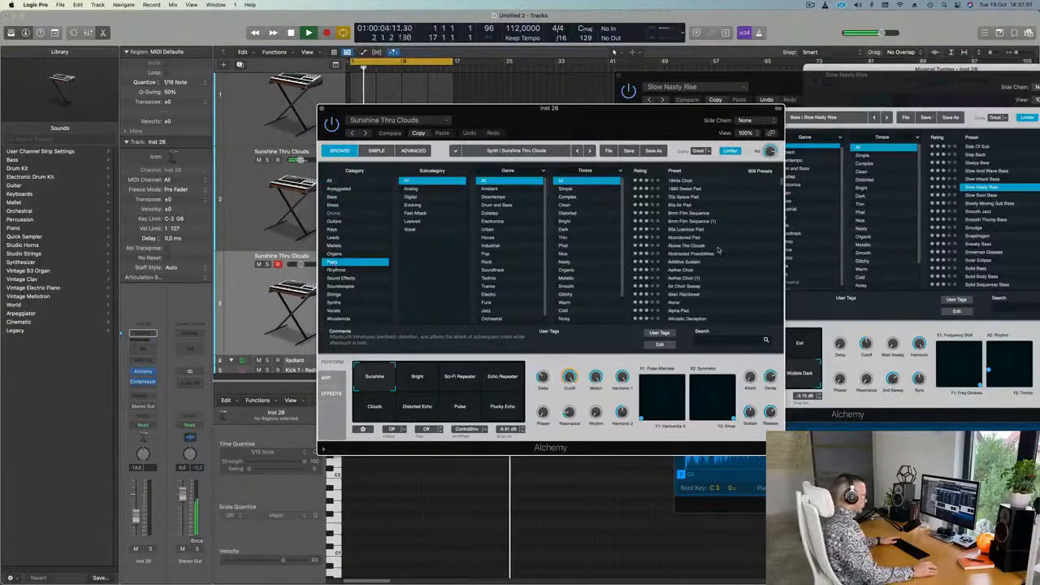
click(685, 238)
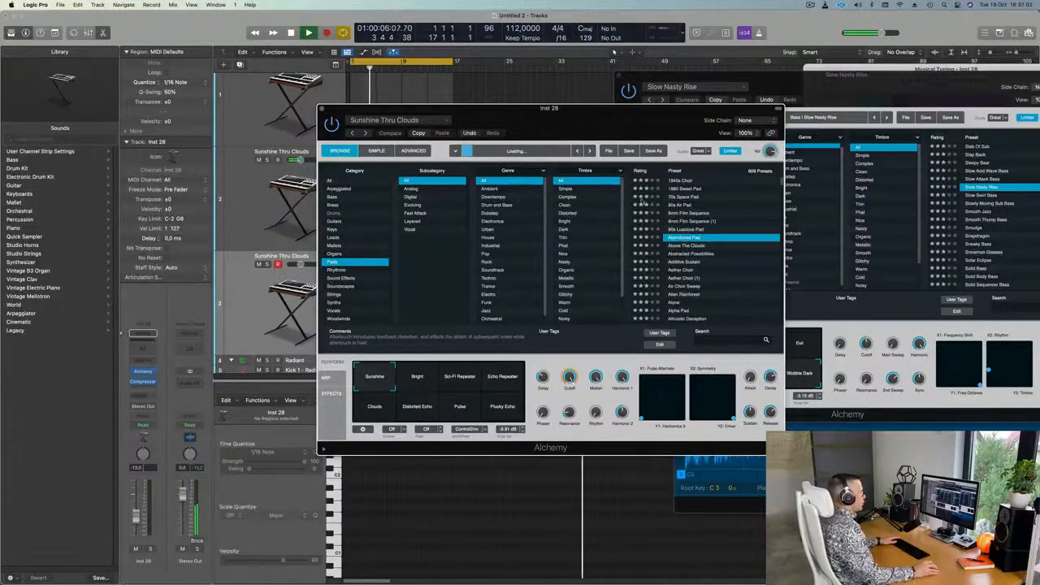
drag(575, 121, 723, 105)
key(Return)
click(230, 329)
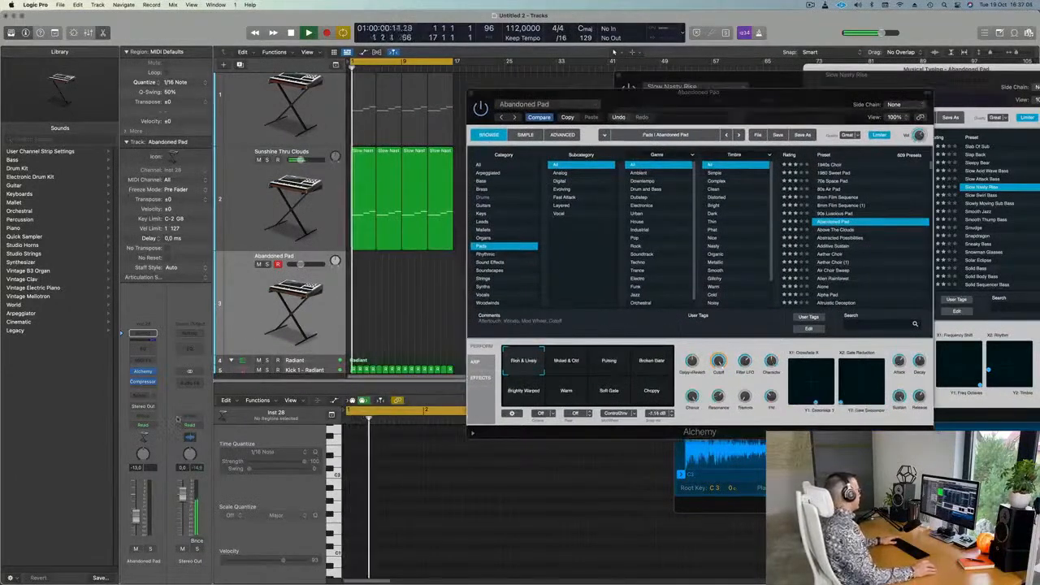
key(Return)
key(Return)
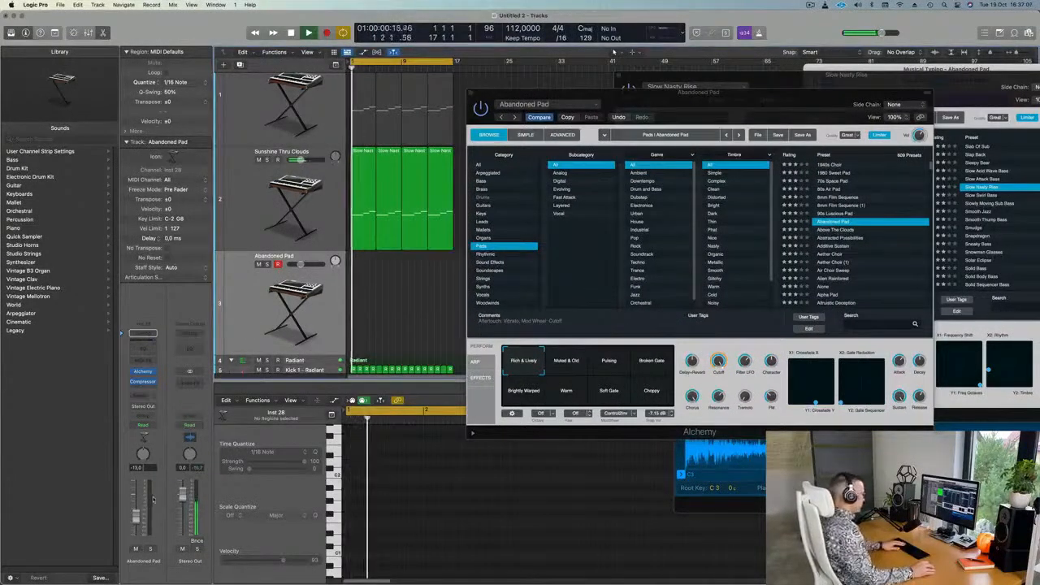
Step: Close the Slow Nasty Rise Alchemy window, bring the Musical Typing keyboard into view and set its octave to C3
click(771, 78)
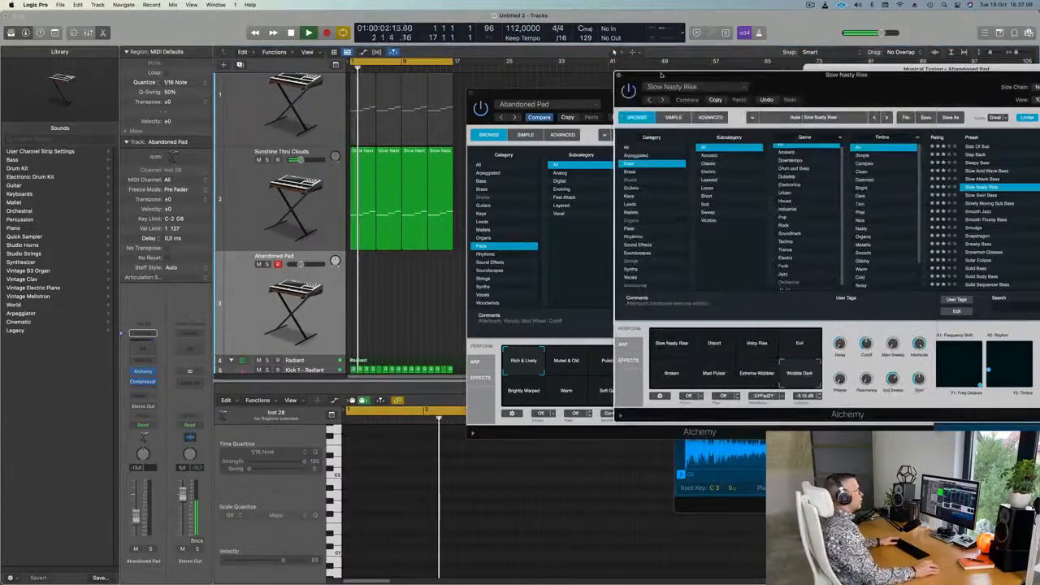
click(619, 75)
drag(945, 69, 788, 74)
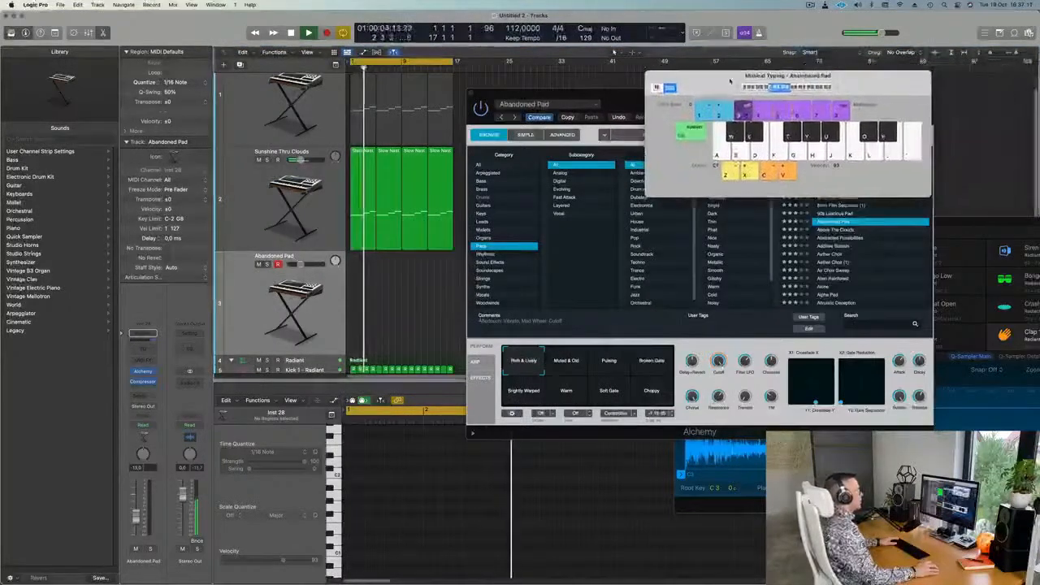
click(839, 88)
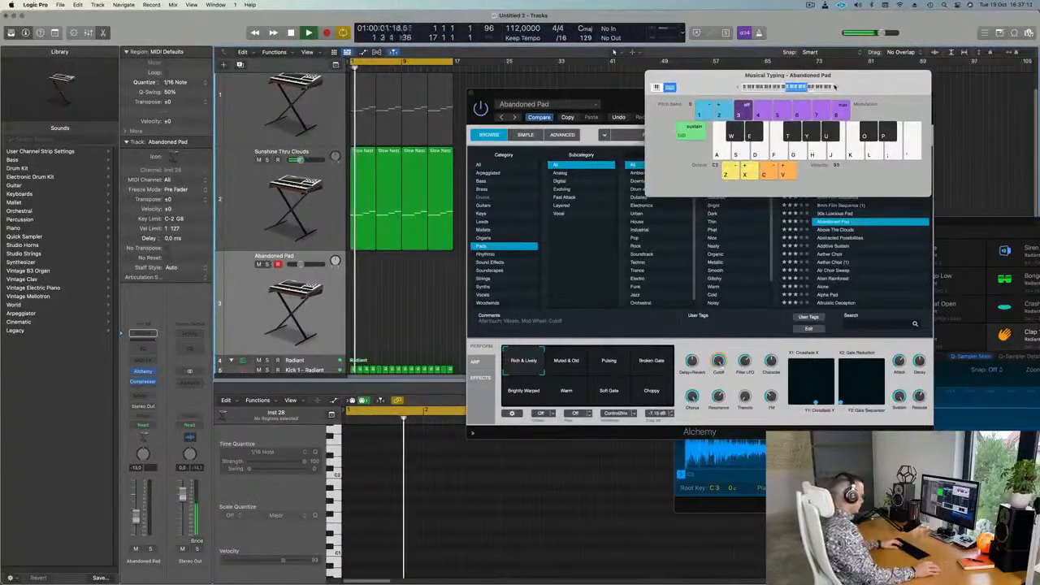
Step: Audition Abandoned Pad by playing a few notes on the Musical Typing keyboard over the loop
key(f)
key(g)
key(g)
key(f)
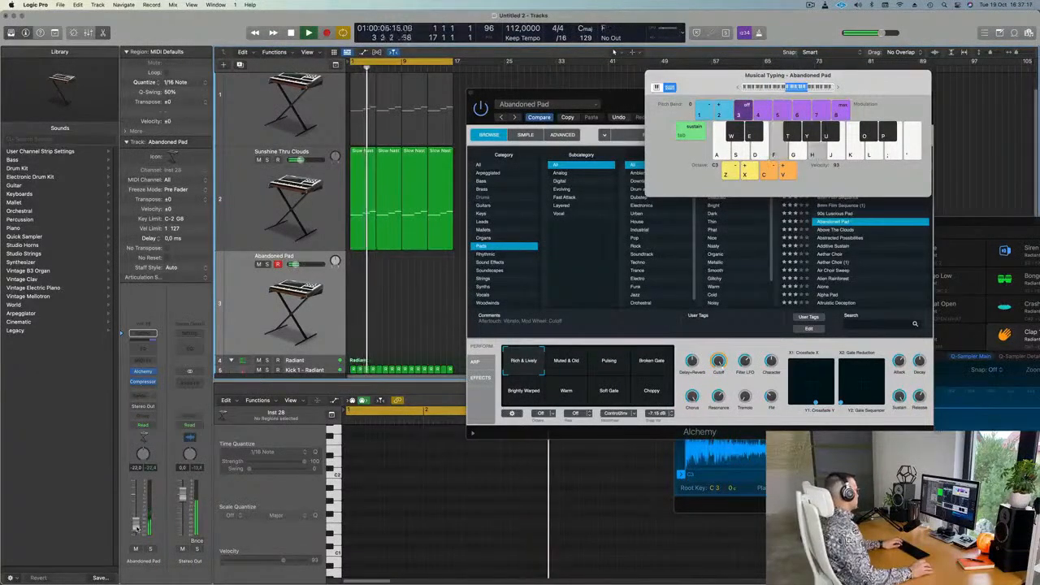
key(d)
key(d)
key(f)
Step: Load the Abstracted Possibilities pad preset and audition its Slow Swell variation
click(840, 241)
click(840, 238)
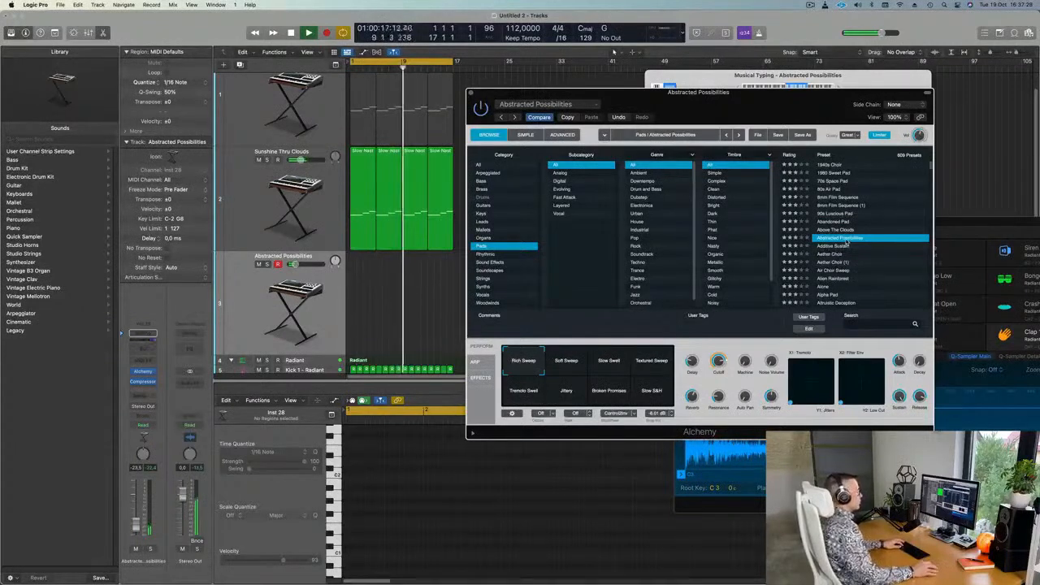
click(622, 358)
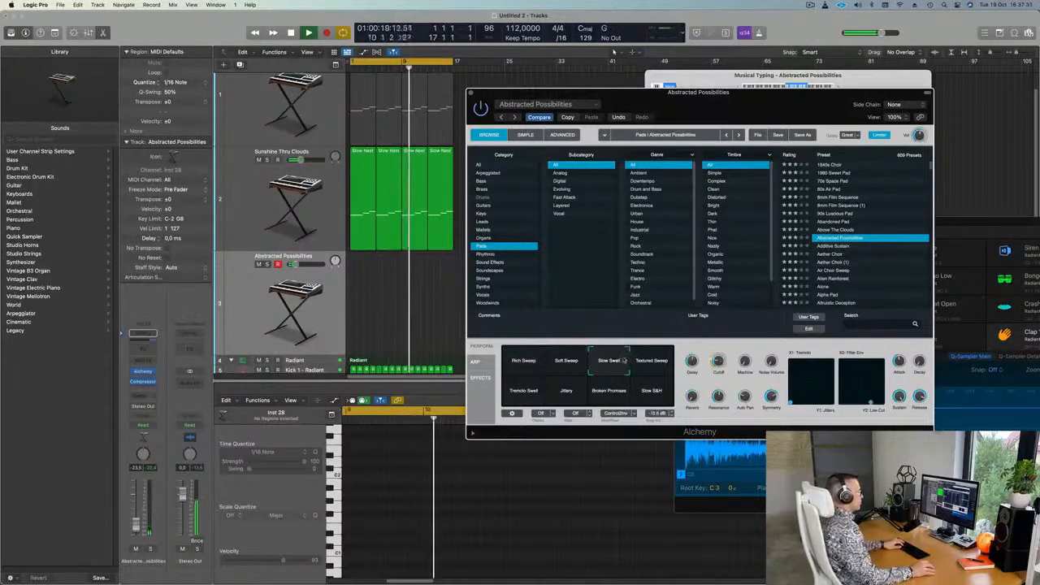
Step: Load the Aether Choir preset, record a four-bar two-note chord part on its track from bar 5, and stop playback
click(833, 254)
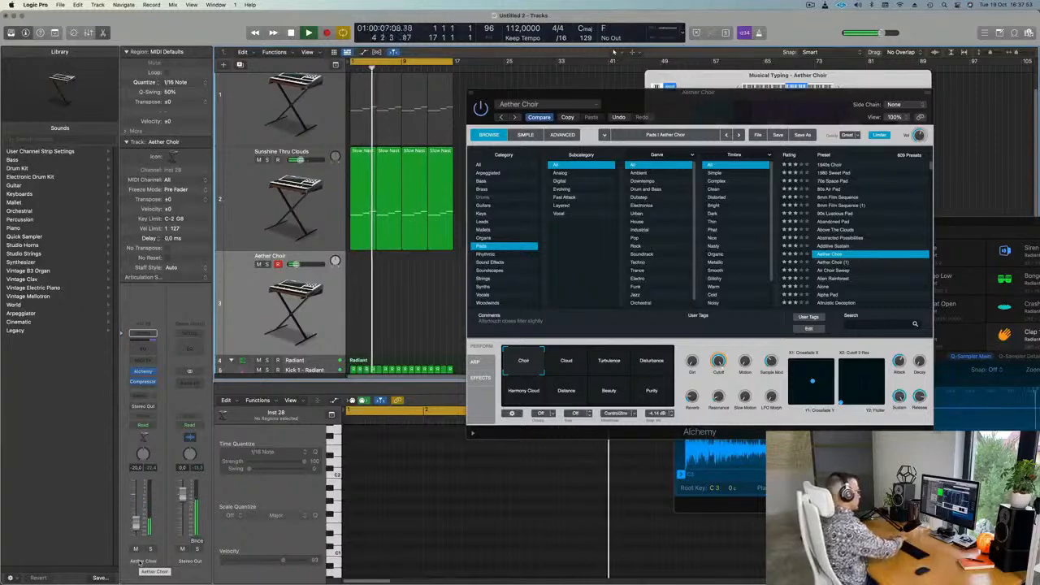
key(r)
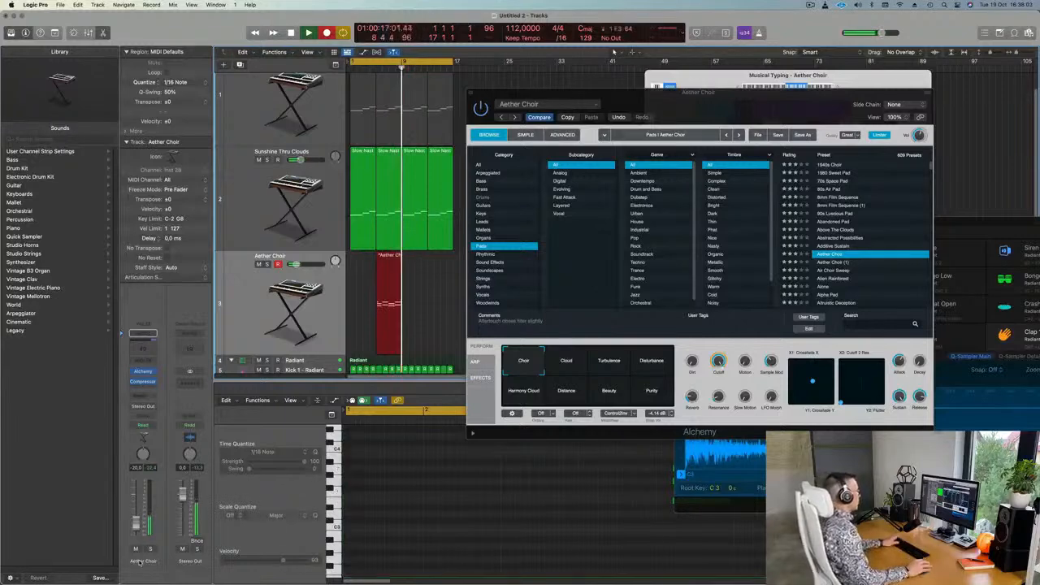
key(space)
Step: Quit the Google Chrome, Photos, Messages and Mail apps running in the background
mouse_move(138, 580)
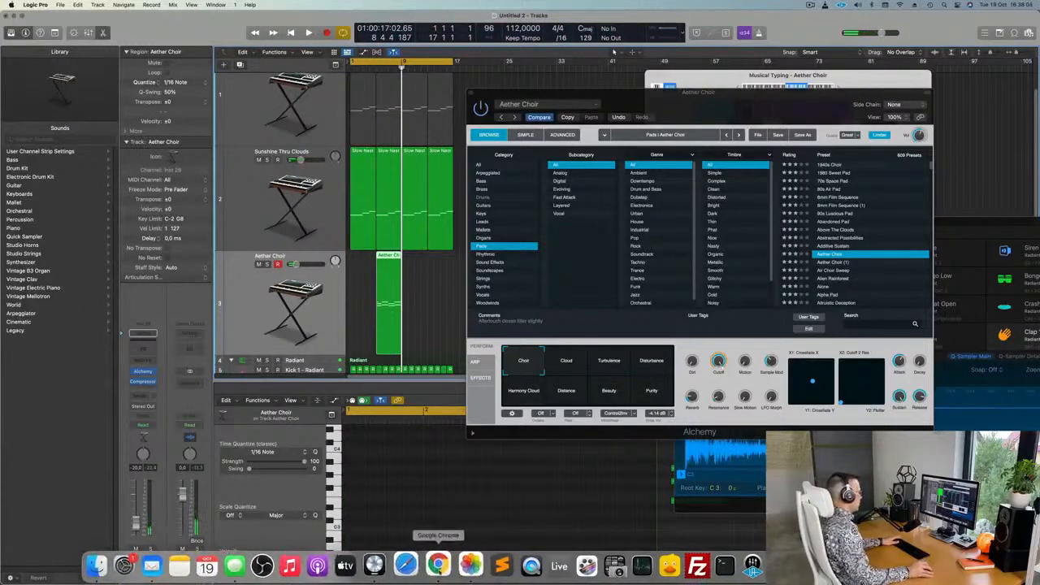
right_click(438, 567)
click(443, 532)
right_click(468, 564)
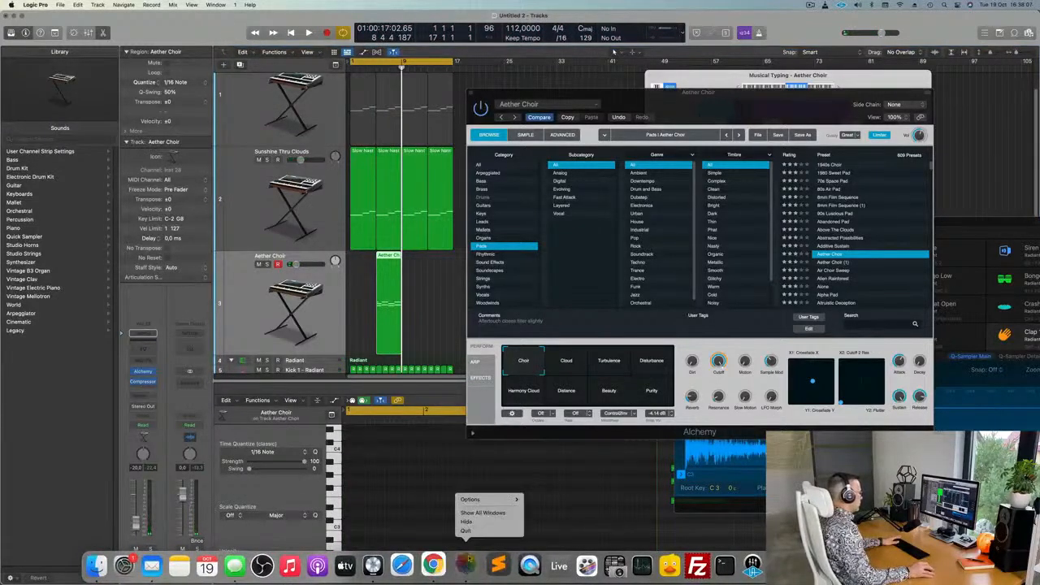
click(467, 531)
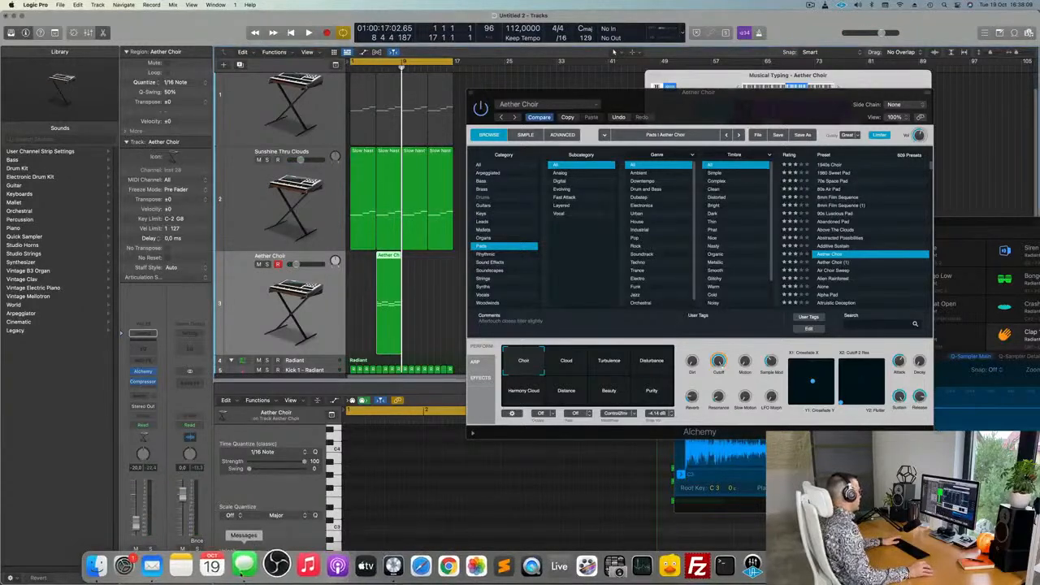
right_click(243, 569)
click(253, 532)
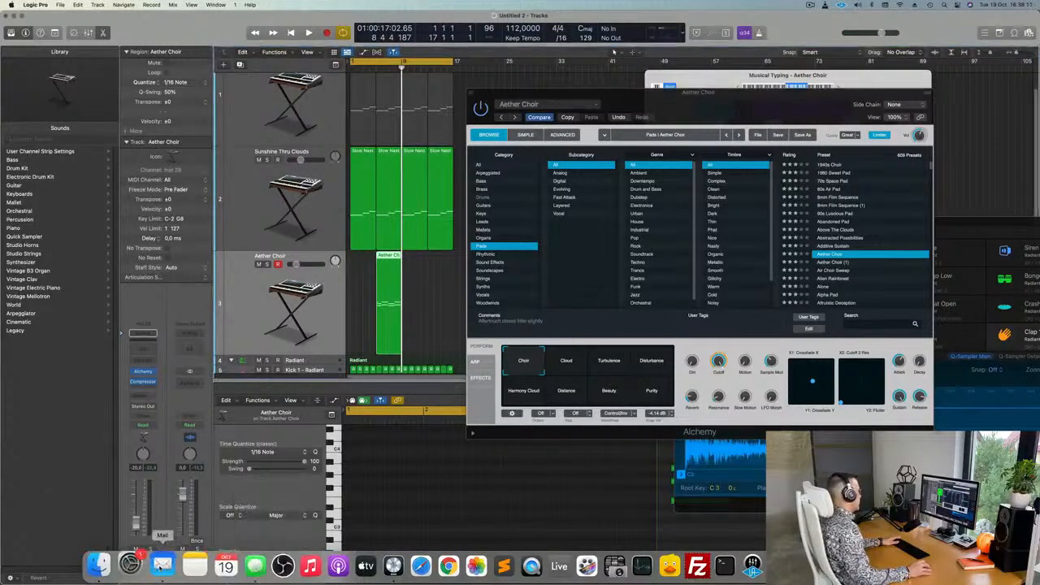
right_click(163, 563)
click(171, 531)
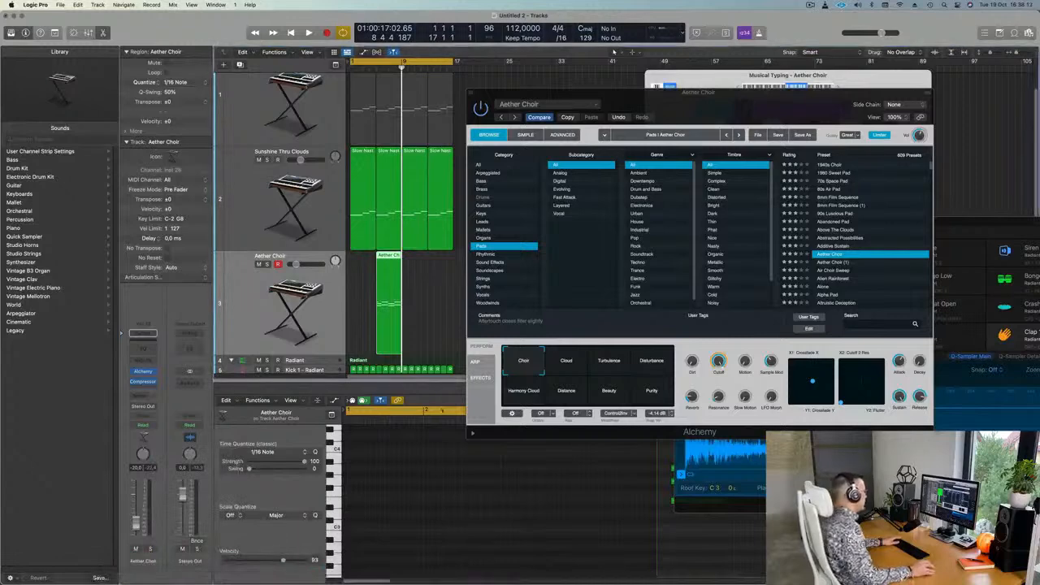
Step: Move the Aether Choir region to bar 1 and adjust its first two notes to fill the whole first bar
drag(395, 259, 366, 260)
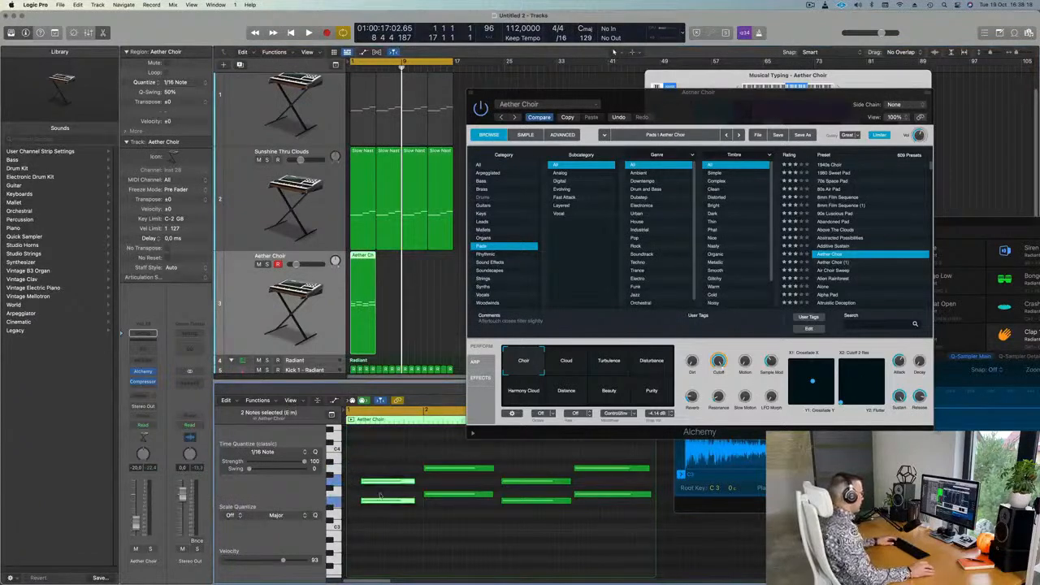
drag(396, 481, 382, 481)
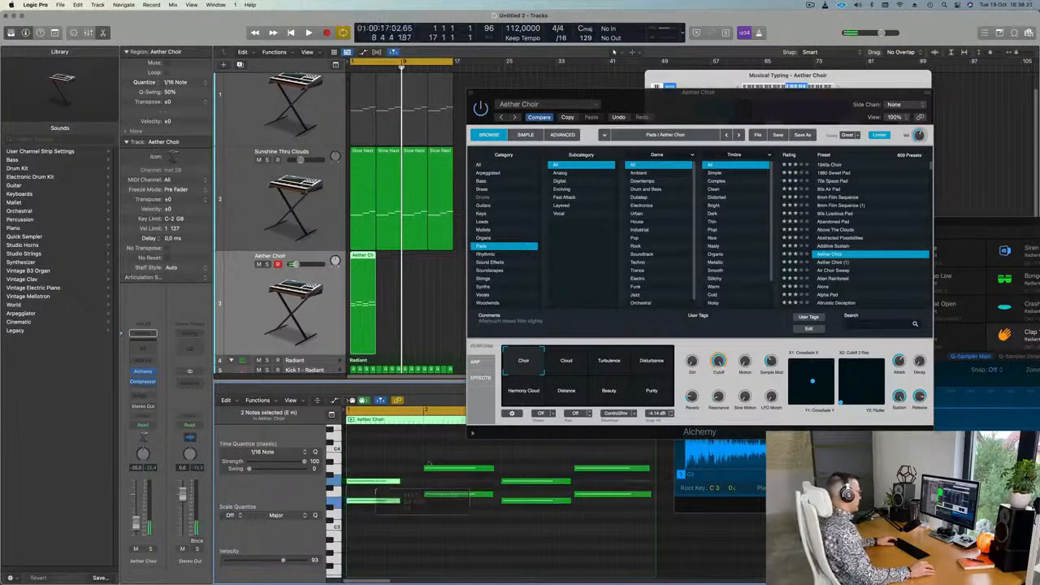
key(super+a)
drag(423, 456, 422, 483)
key(space)
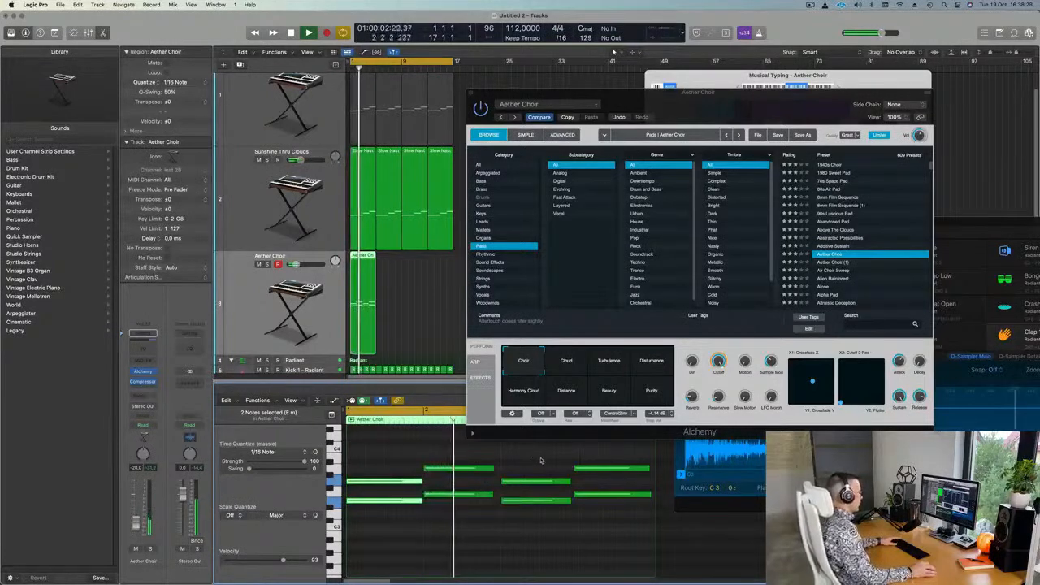
Step: Align the last chord's two notes with the start of bar 4 and move the Alchemy window aside
mouse_move(590, 458)
mouse_down()
mouse_move(597, 496)
mouse_move(599, 470)
mouse_up()
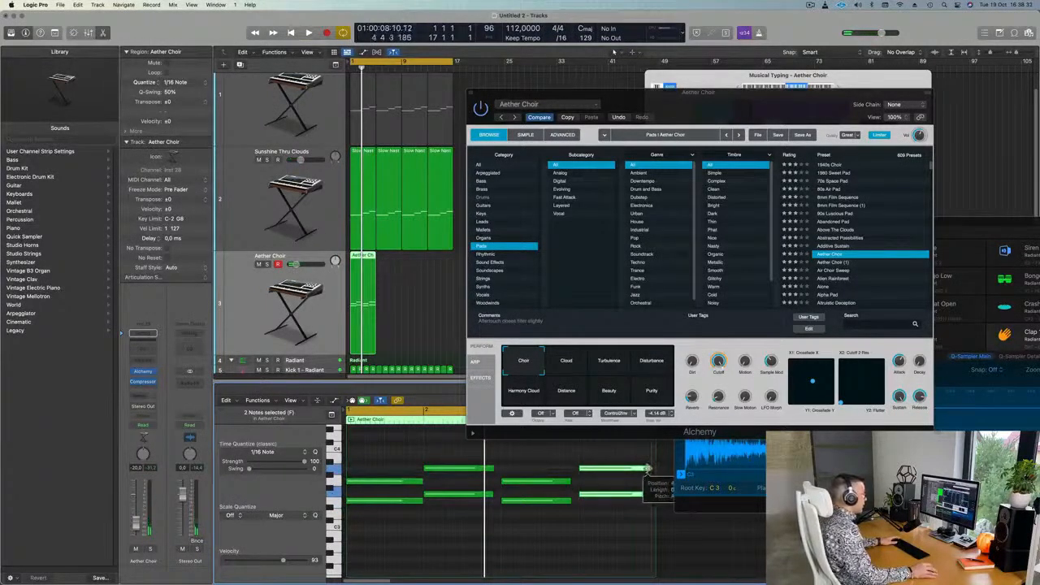
drag(757, 110, 788, 98)
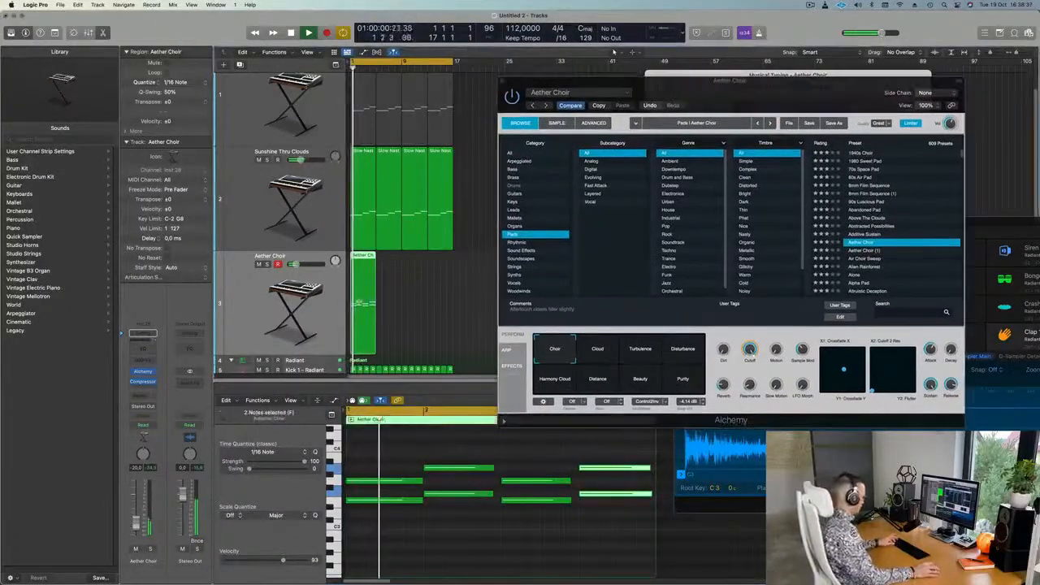
drag(804, 100, 736, 89)
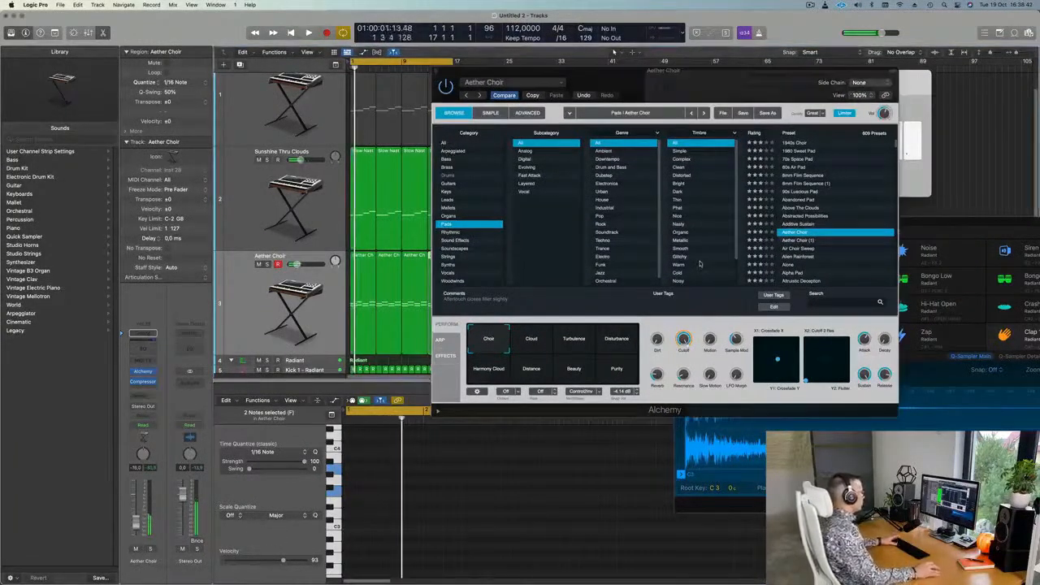
Step: Audition the Aether Choir performance snapshots during playback, including Turbulence, Disturbance, Harmony Cloud, Beauty and Purity, and settle on Cloud
drag(657, 82, 702, 74)
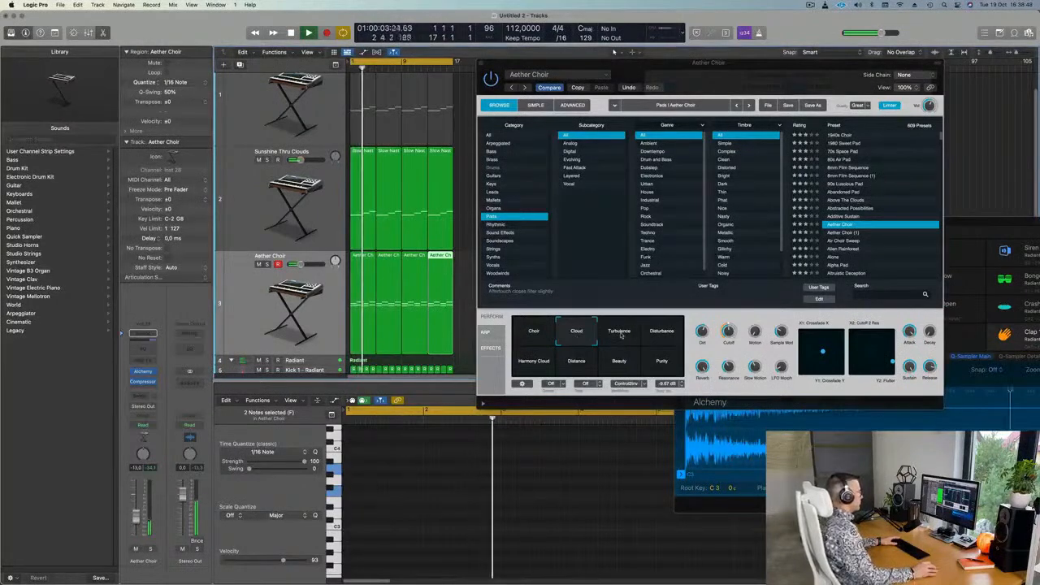
click(619, 332)
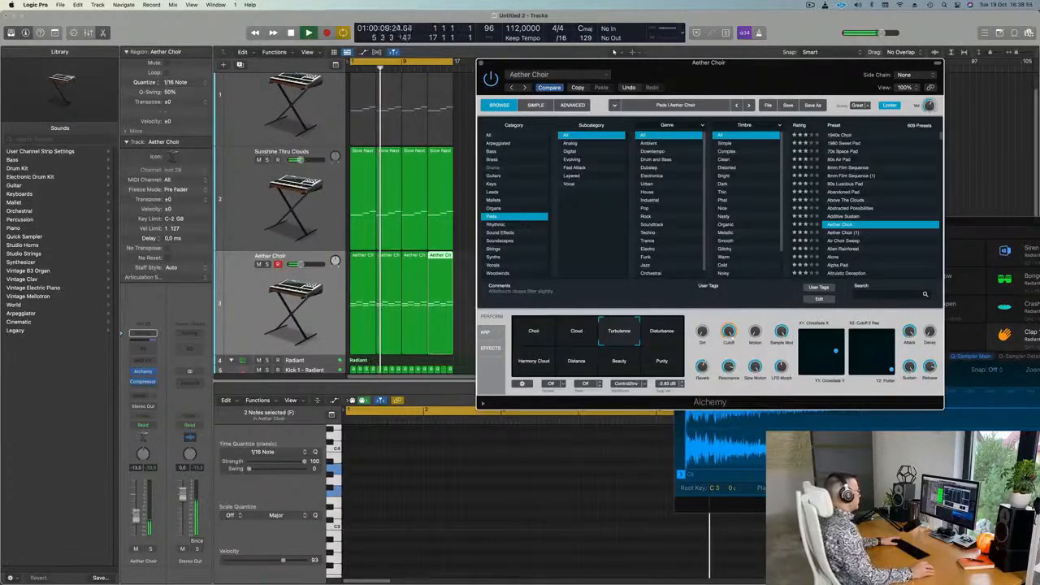
click(657, 339)
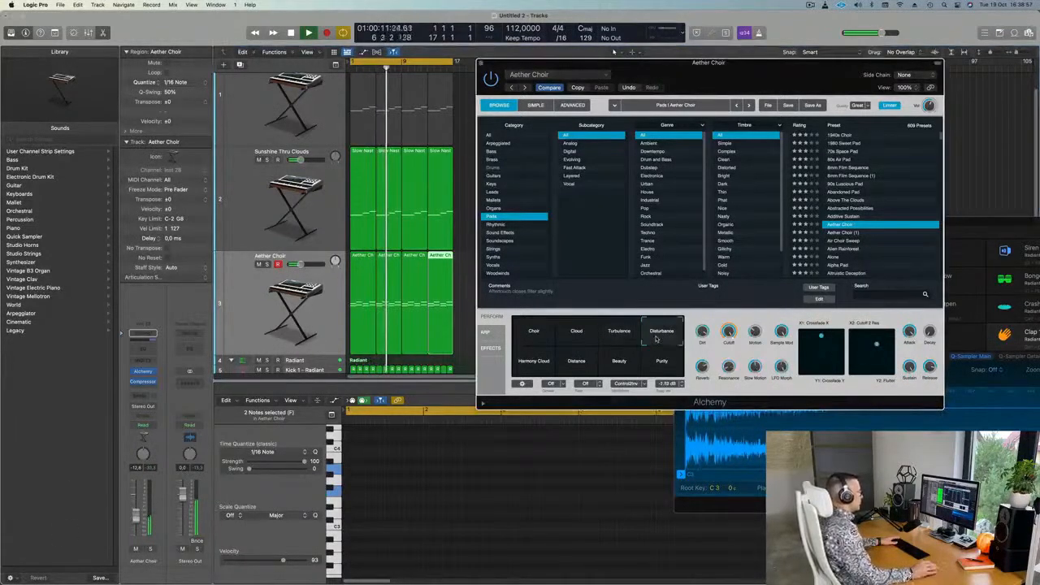
click(534, 363)
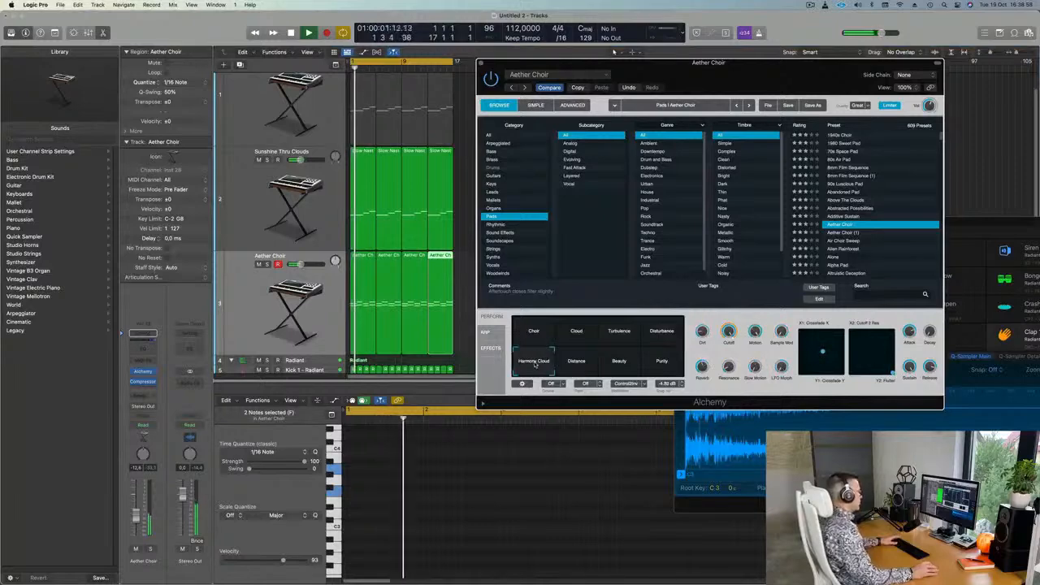
click(578, 368)
click(623, 363)
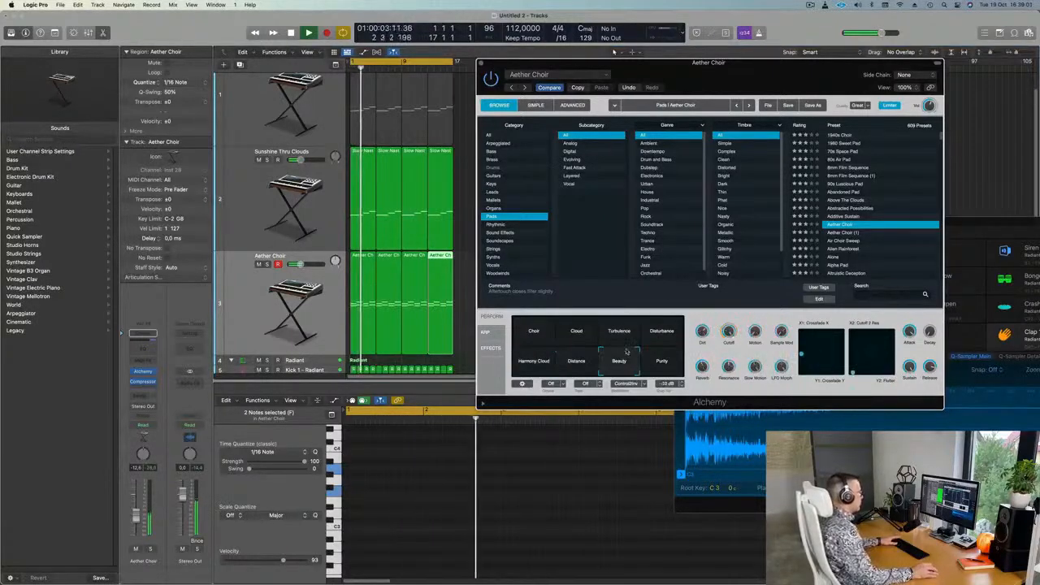
click(666, 362)
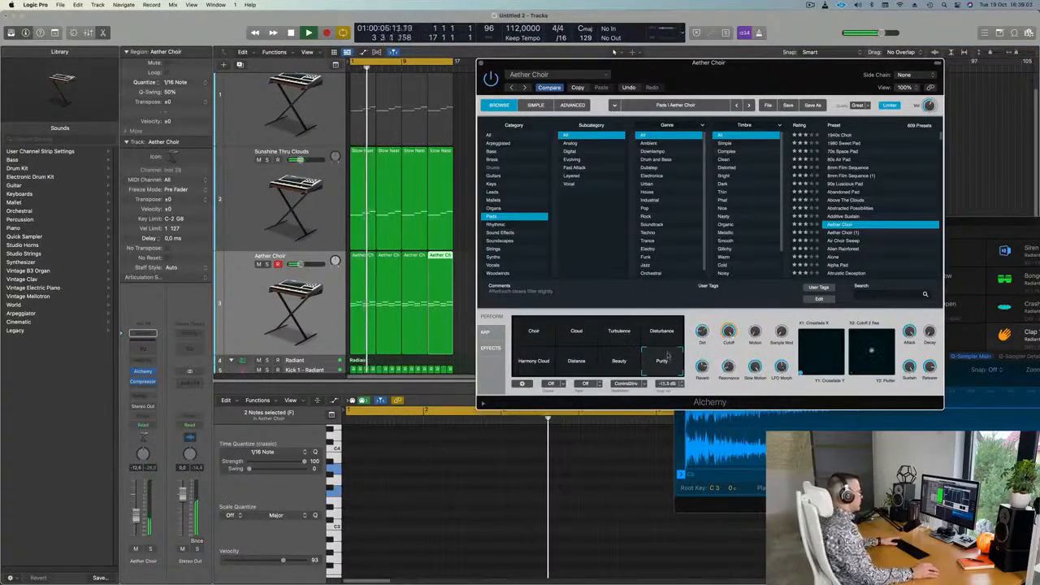
click(619, 333)
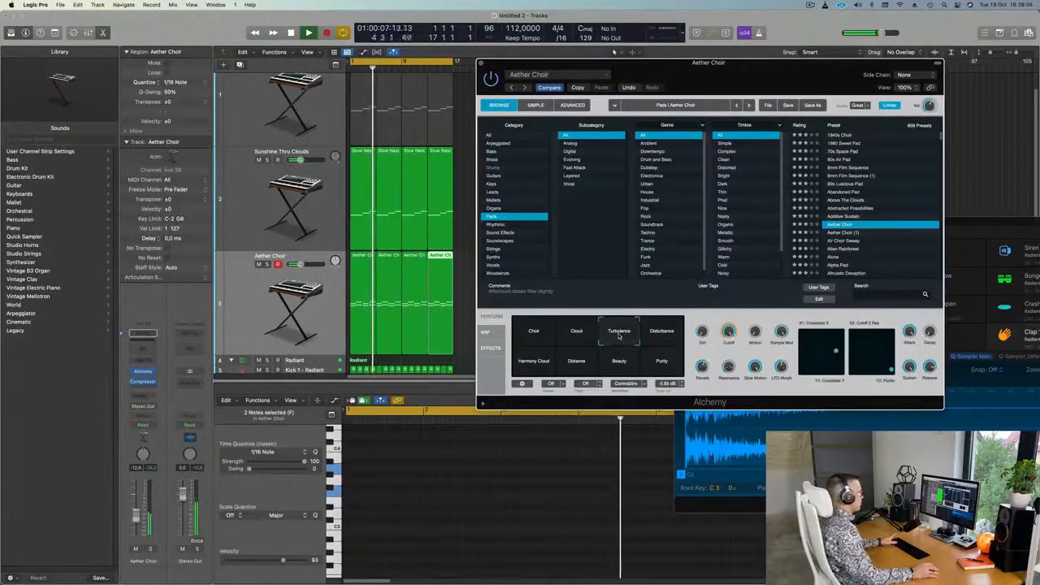
click(575, 334)
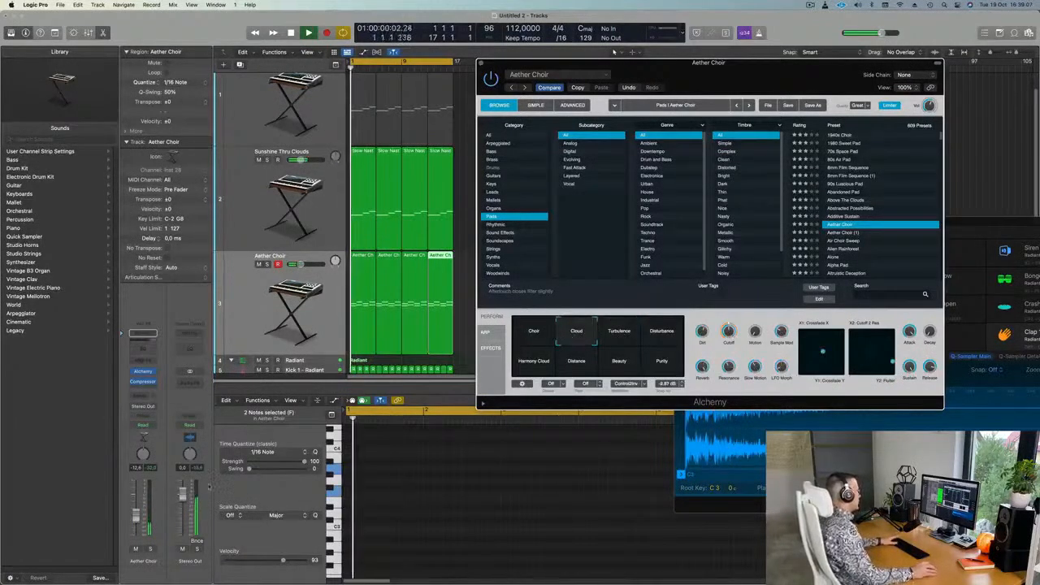
Step: Raise the Aether Choir channel's volume, close its Alchemy window and replay the loop from bar 1
click(136, 514)
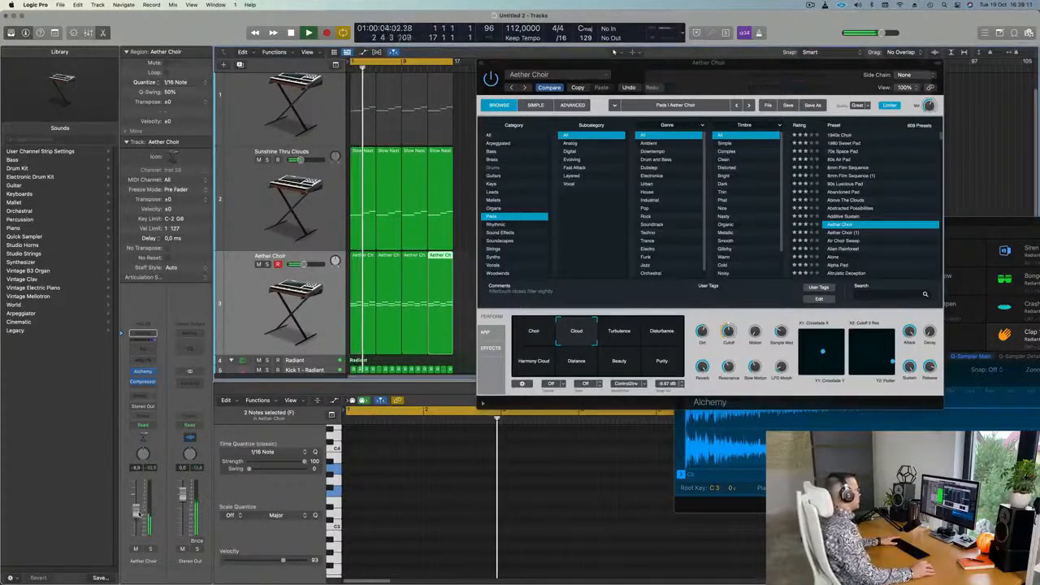
click(481, 63)
scroll(490, 149, down, 5)
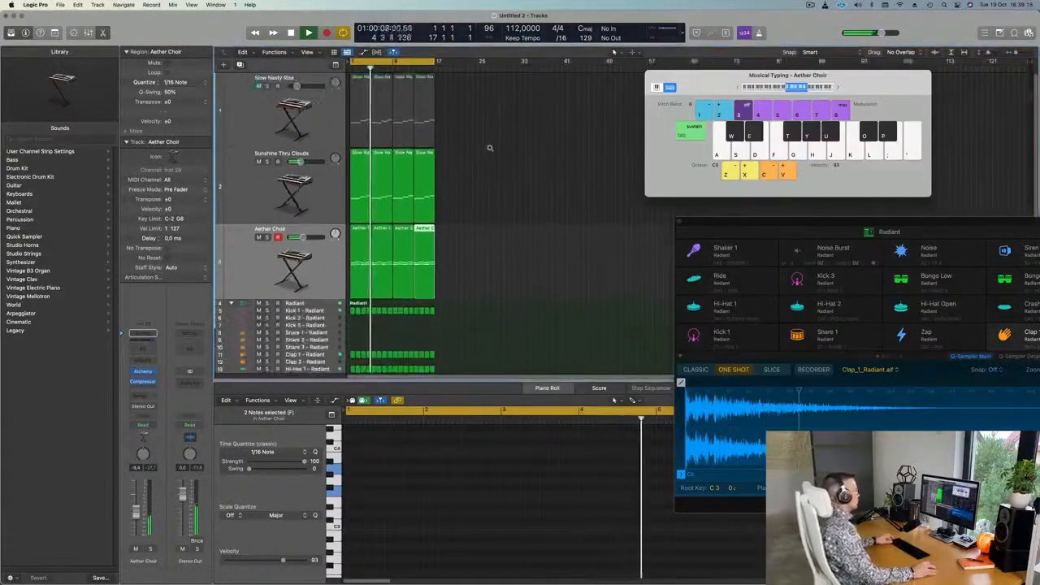
scroll(490, 149, down, 3)
scroll(494, 152, right, 5)
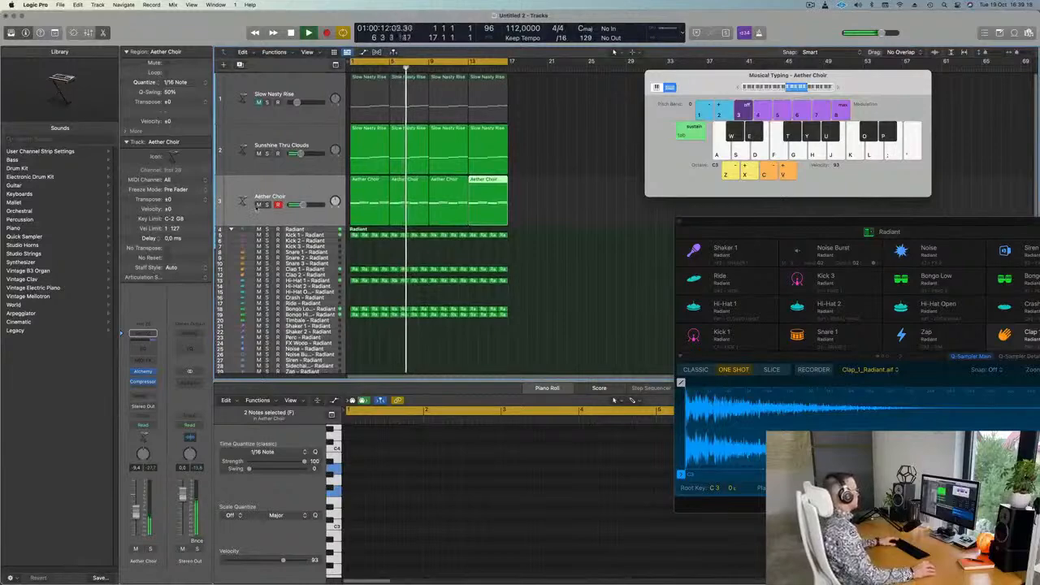
click(281, 187)
key(Return)
mouse_move(382, 582)
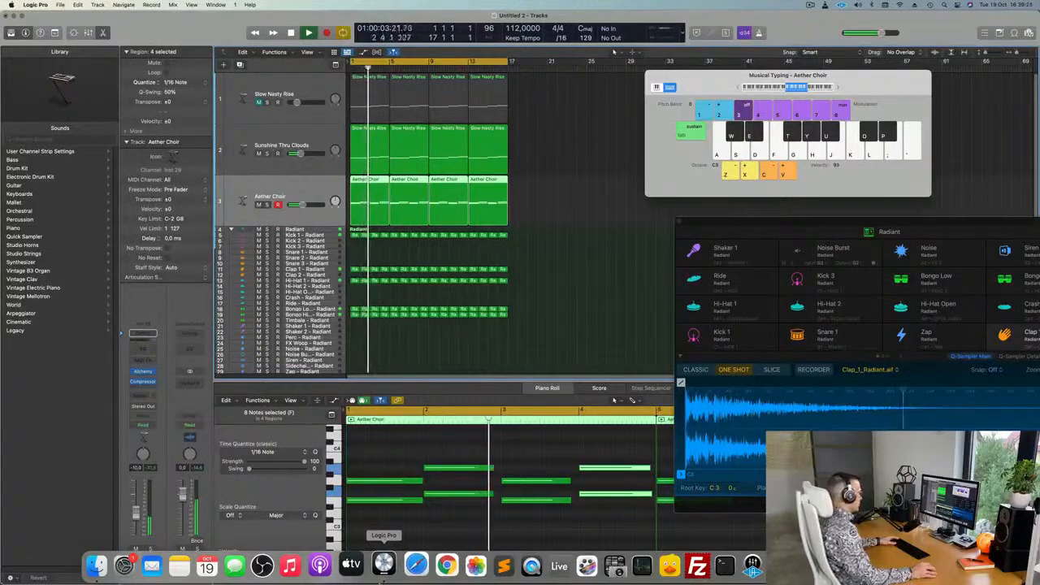
right_click(914, 566)
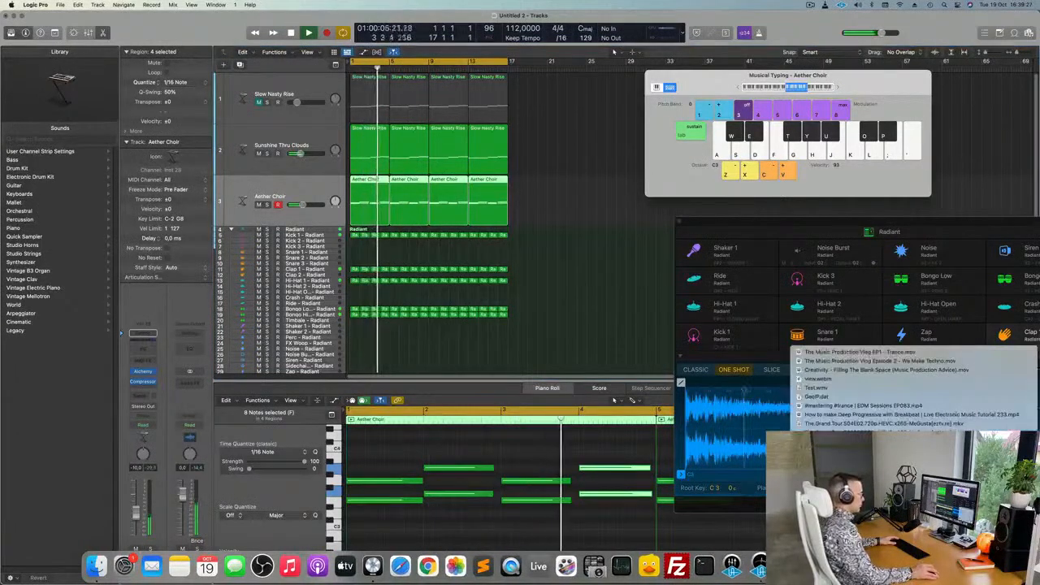
click(914, 566)
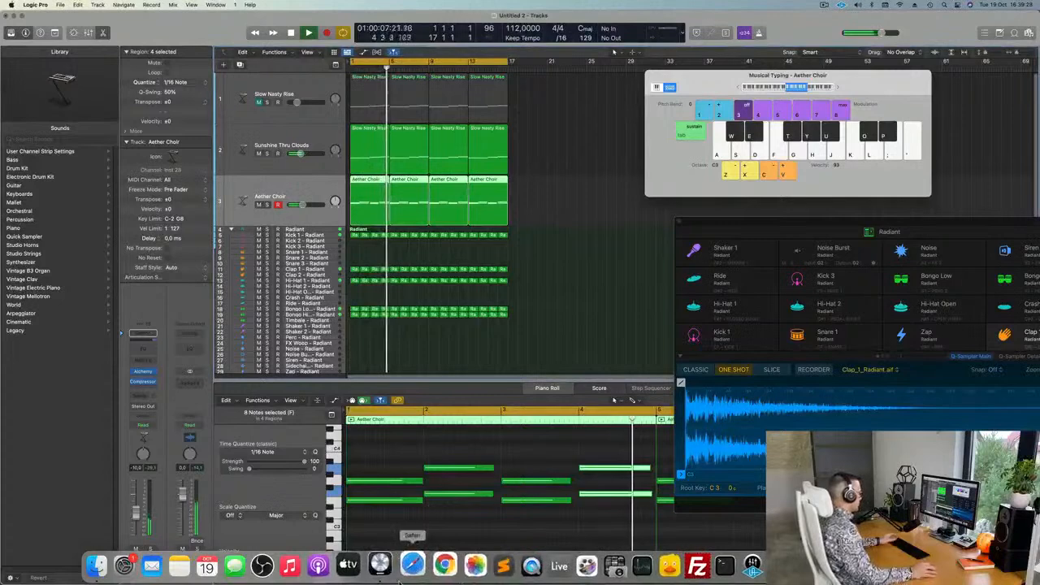
click(610, 298)
Step: Check the Aether Choir track on its own and in the full loop by toggling solo while playing from bar 1
key(Return)
click(267, 205)
click(267, 205)
click(252, 215)
key(Return)
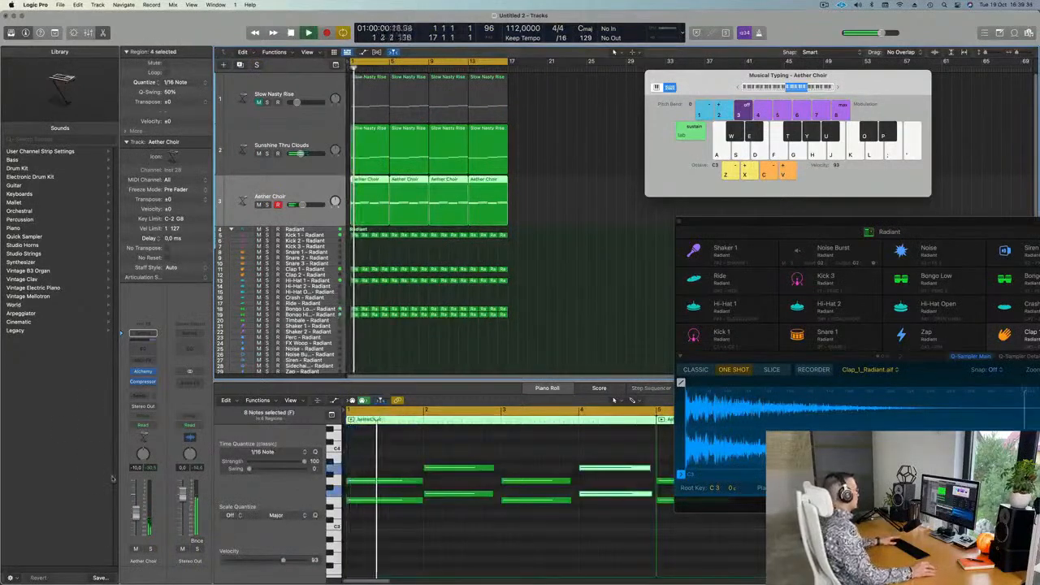
click(625, 267)
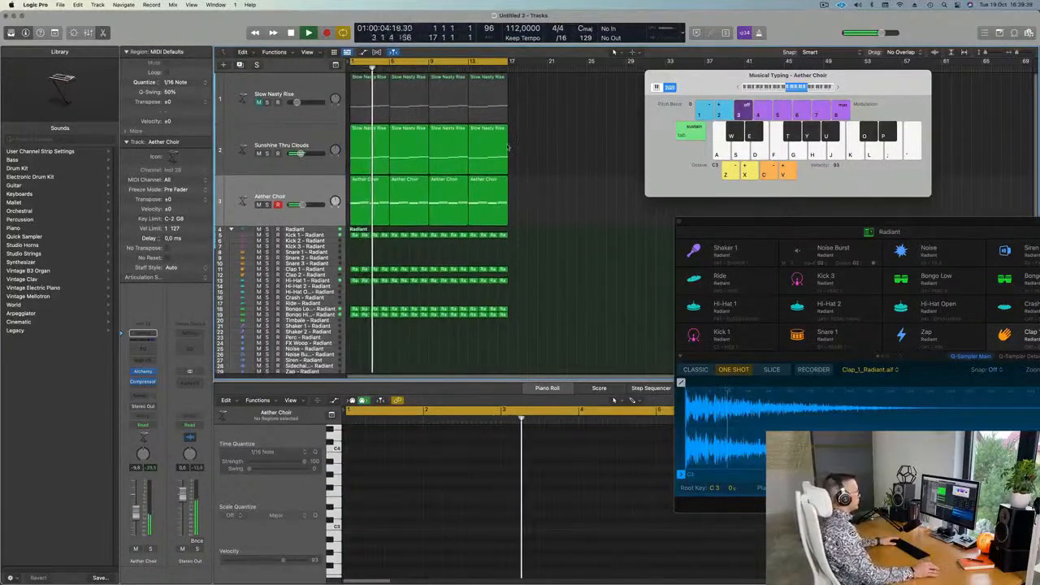
click(307, 187)
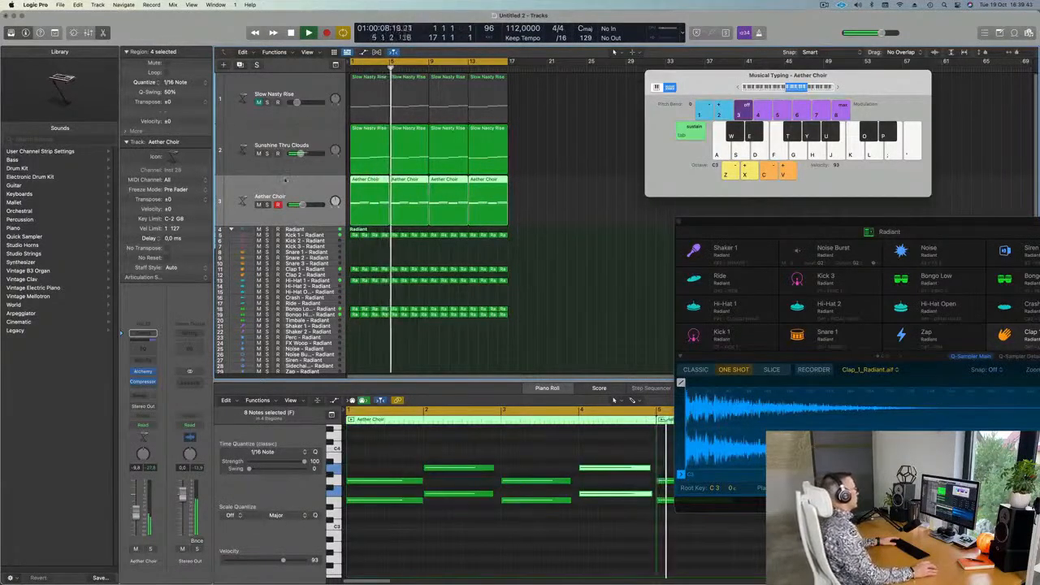
Step: Duplicate the Sunshine Thru Clouds track with its settings and delete the muted Slow Nasty Rise track
click(301, 134)
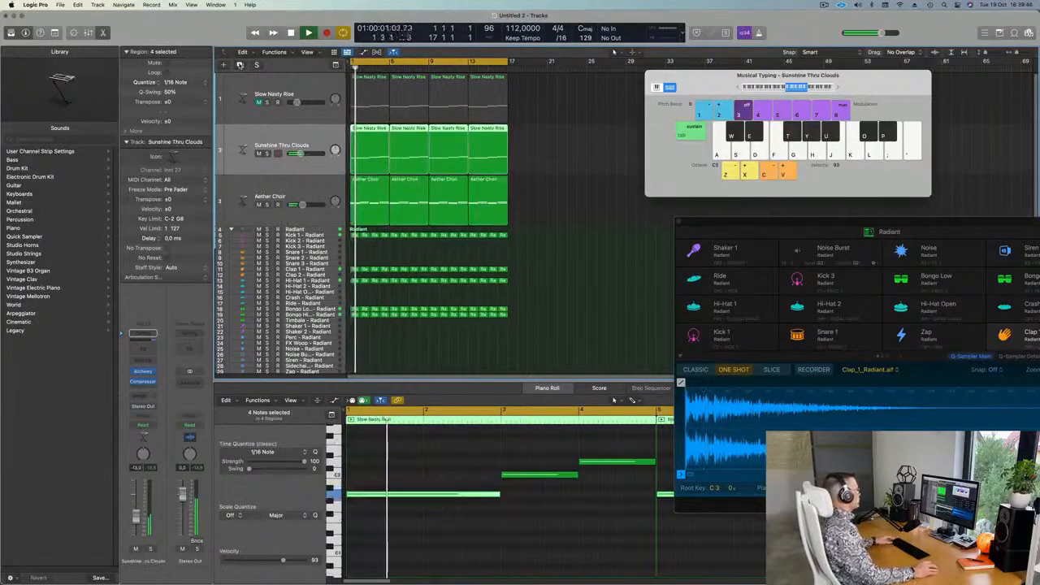
key(super+d)
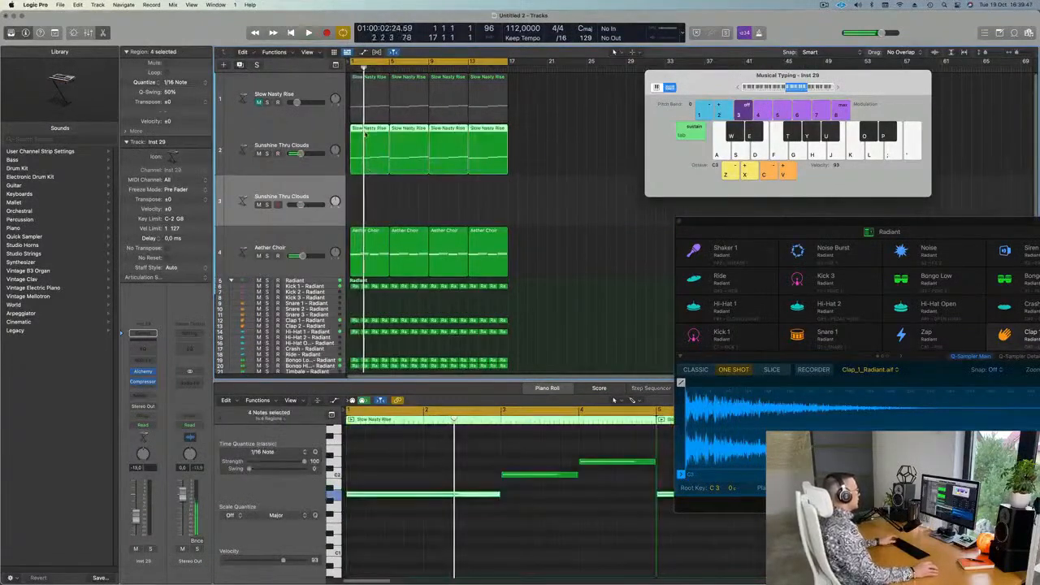
click(314, 84)
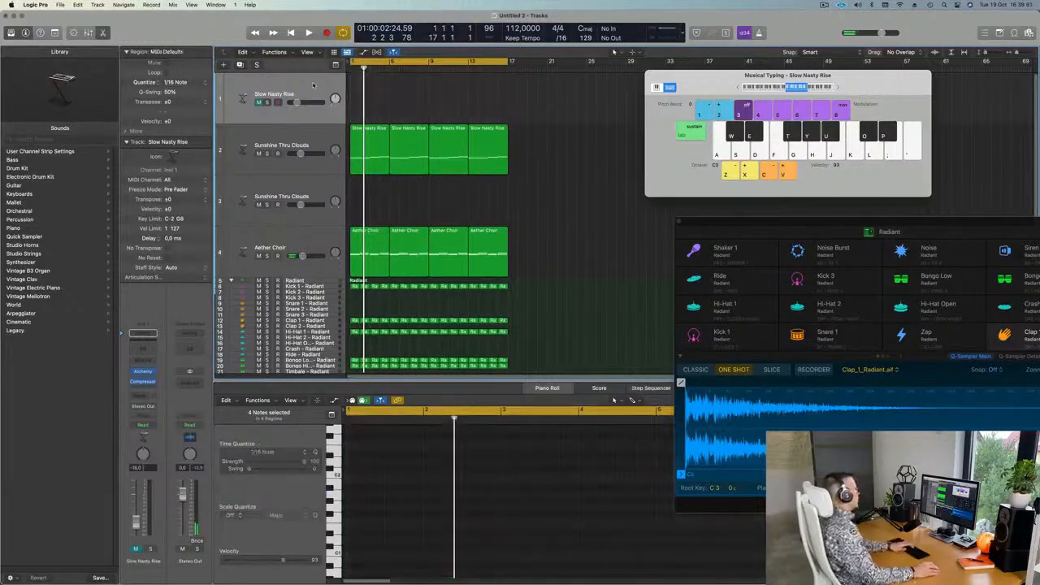
key(super+BackSpace)
key(space)
Step: Copy the first Sunshine Thru Clouds region to bar 1 of the duplicated track and transpose all its notes up
click(310, 139)
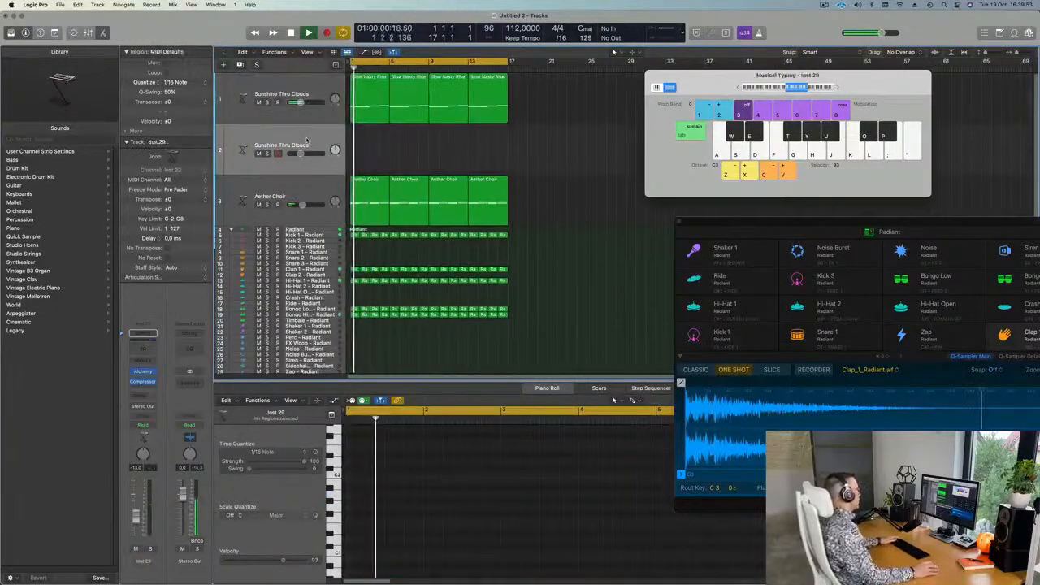
key(space)
key(space)
drag(373, 99, 372, 152)
key(space)
drag(398, 455, 658, 519)
key(Delete)
key(space)
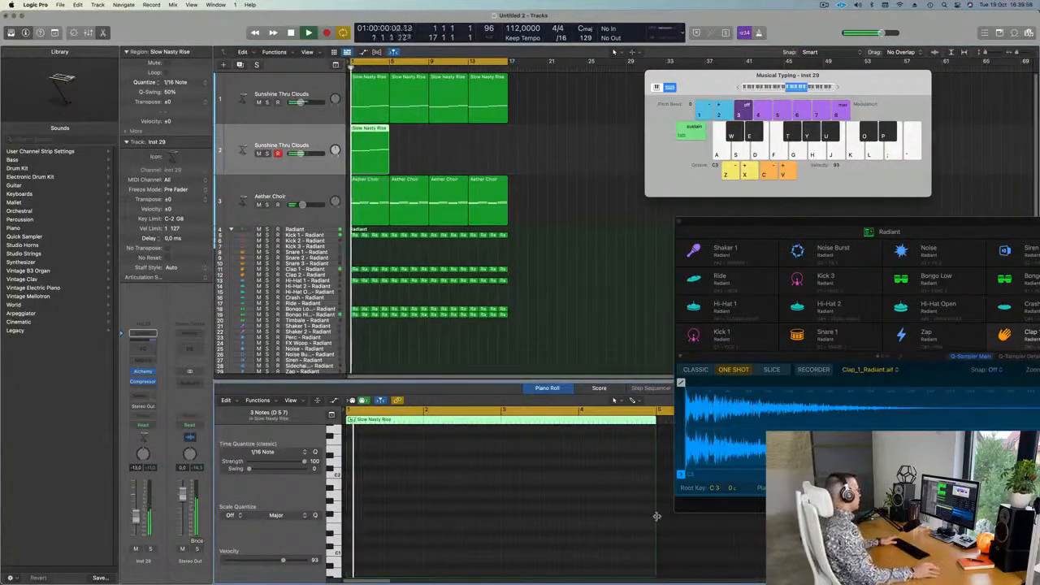
Step: Load the Altruistic Deception preset from Alchemy's Pads category on the duplicated track, clear the plug-in window from the tracks and start playback
click(143, 373)
drag(543, 131, 525, 135)
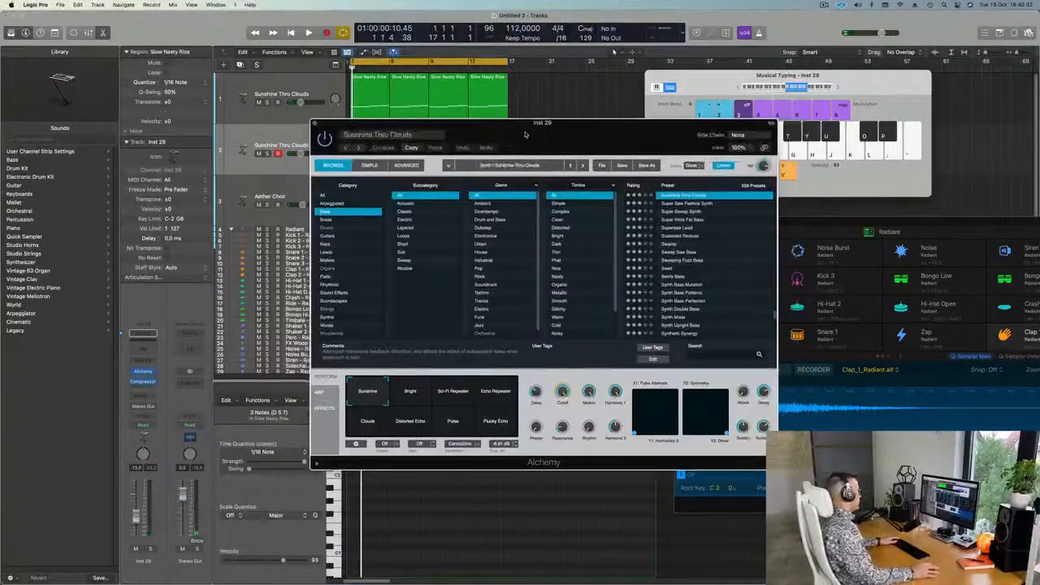
click(322, 197)
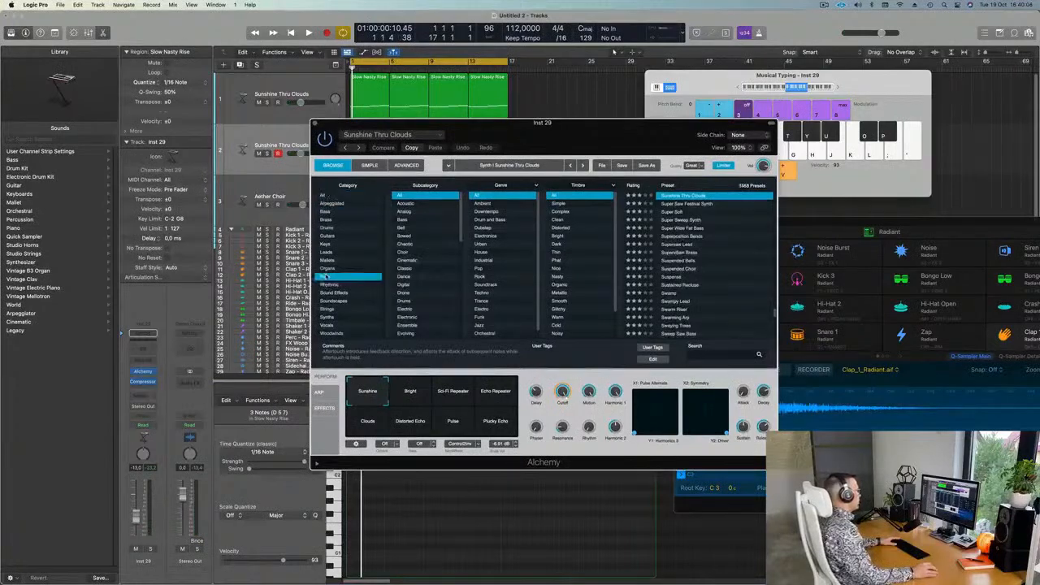
scroll(696, 260, down, 3)
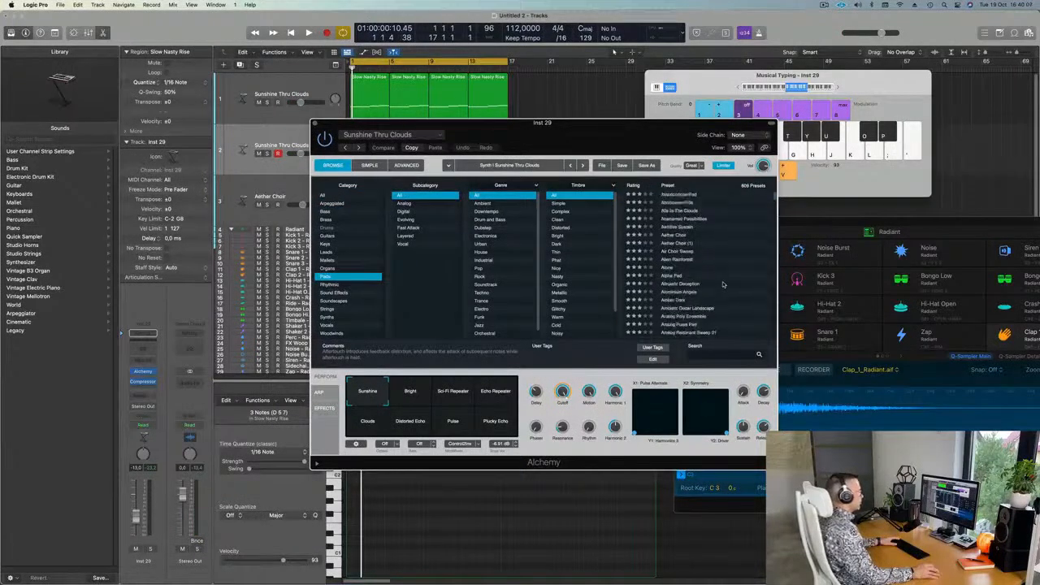
click(688, 278)
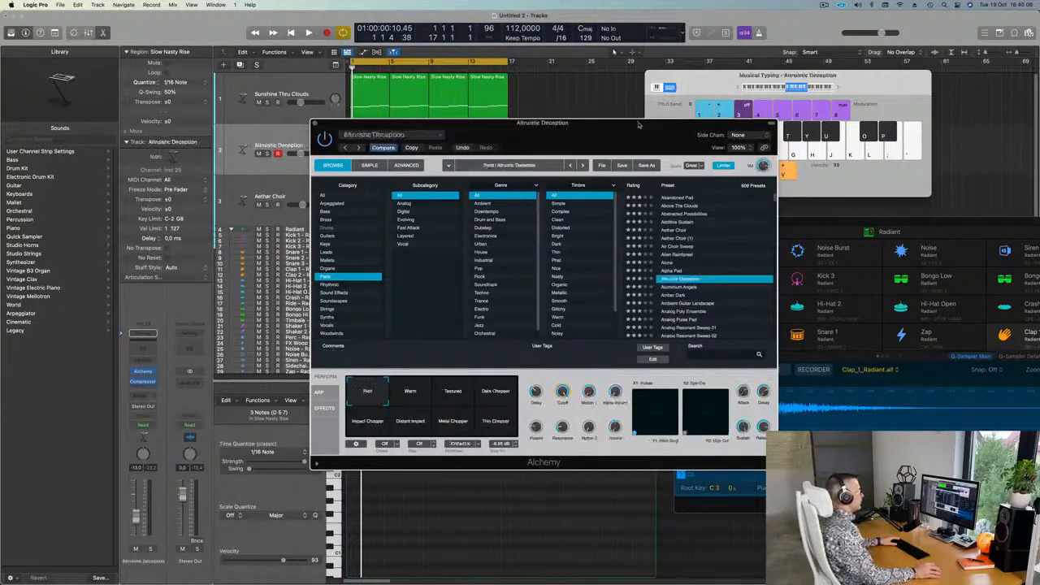
drag(639, 122, 891, 126)
key(space)
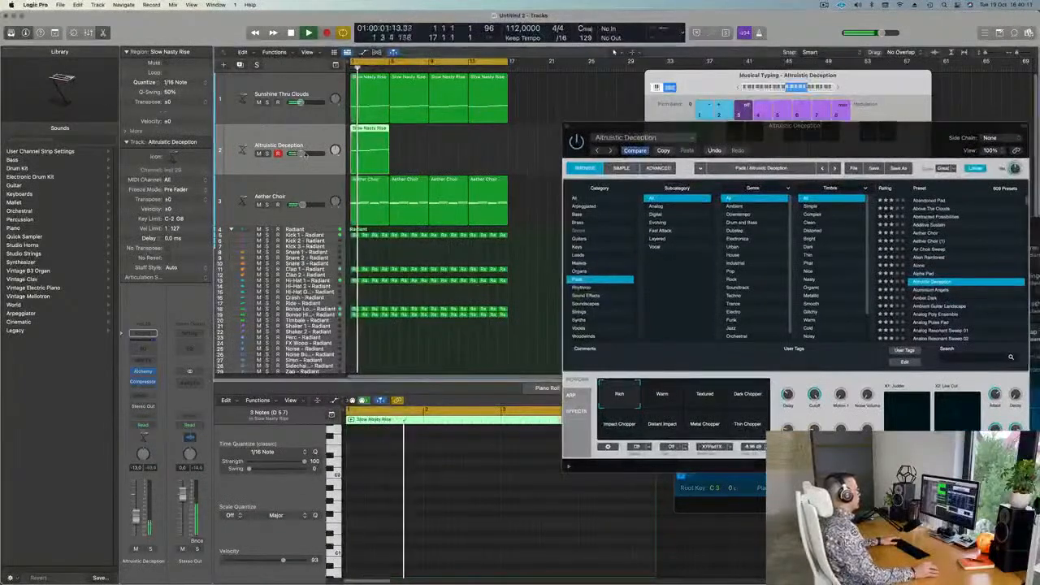
Step: Lower the Altruistic Deception track's volume and repeat its four-bar region three times to fill the 16-bar loop
drag(300, 153, 295, 153)
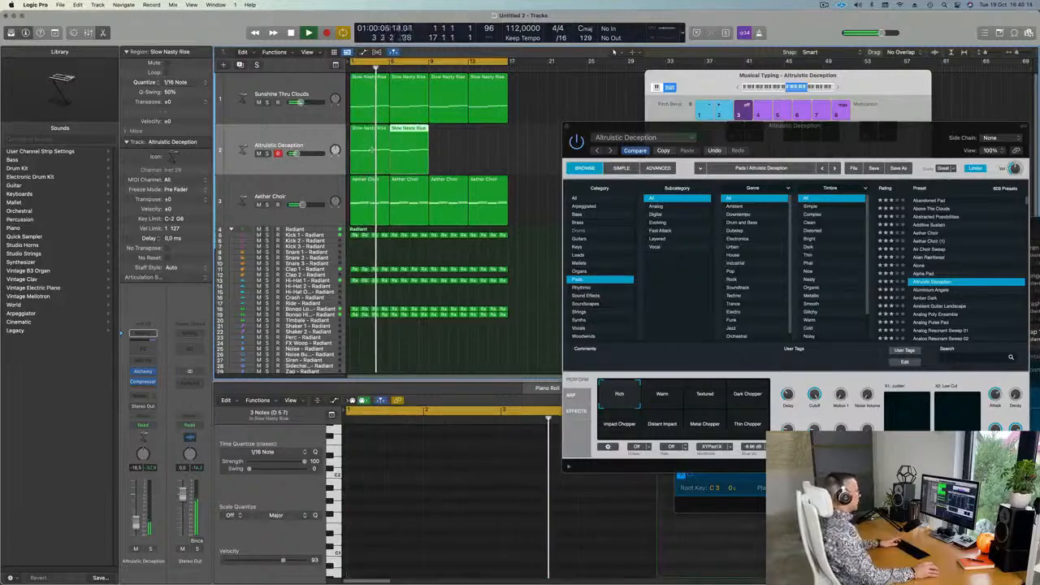
key(super+r)
key(super+r)
key(super+r)
click(266, 138)
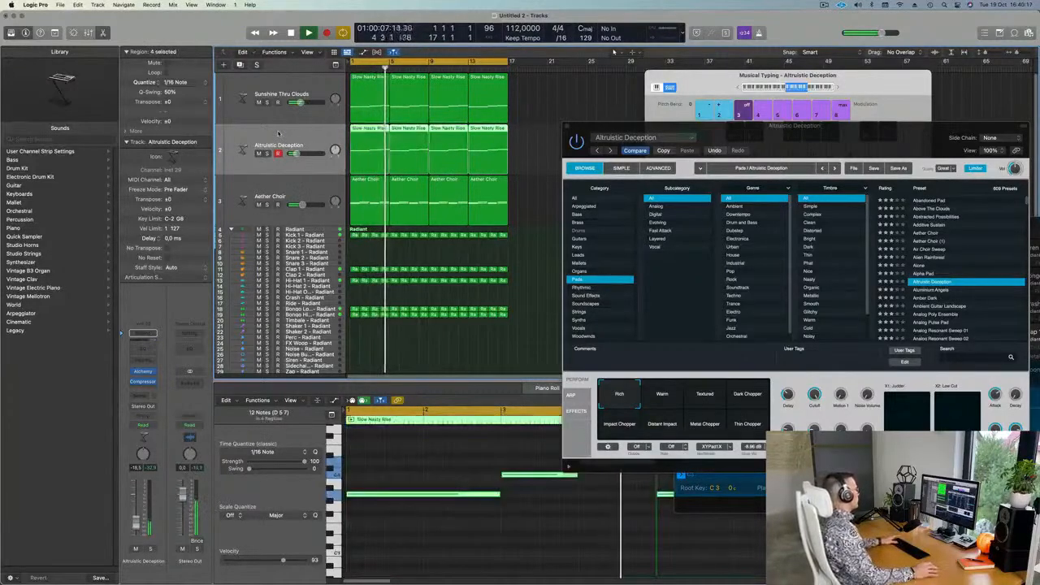
key(Return)
Step: Add a Bus 5 send to the Altruistic Deception channel and insert the SilverVerb reverb on Aux 5
click(141, 396)
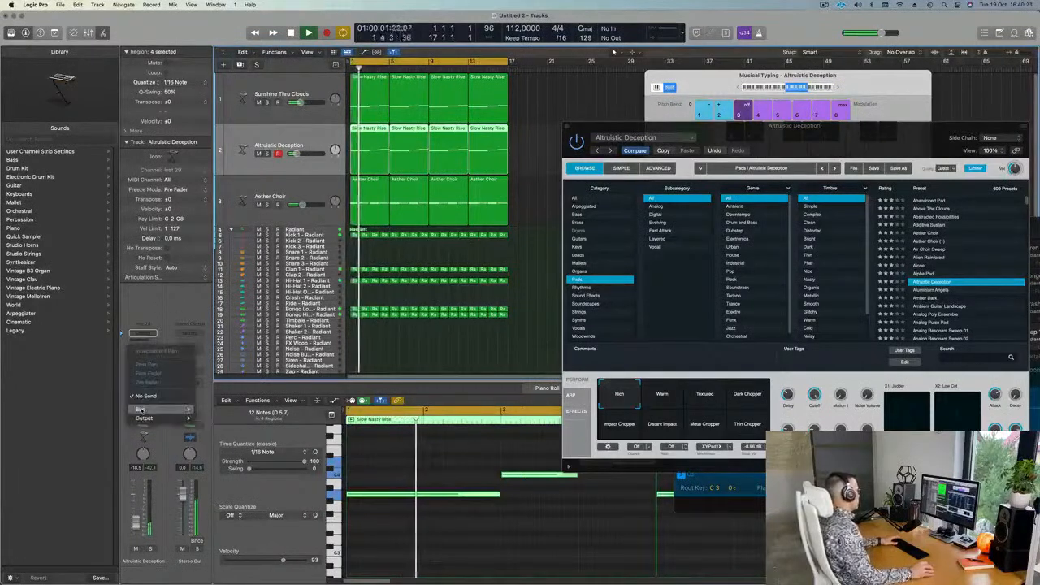
mouse_move(143, 407)
click(209, 268)
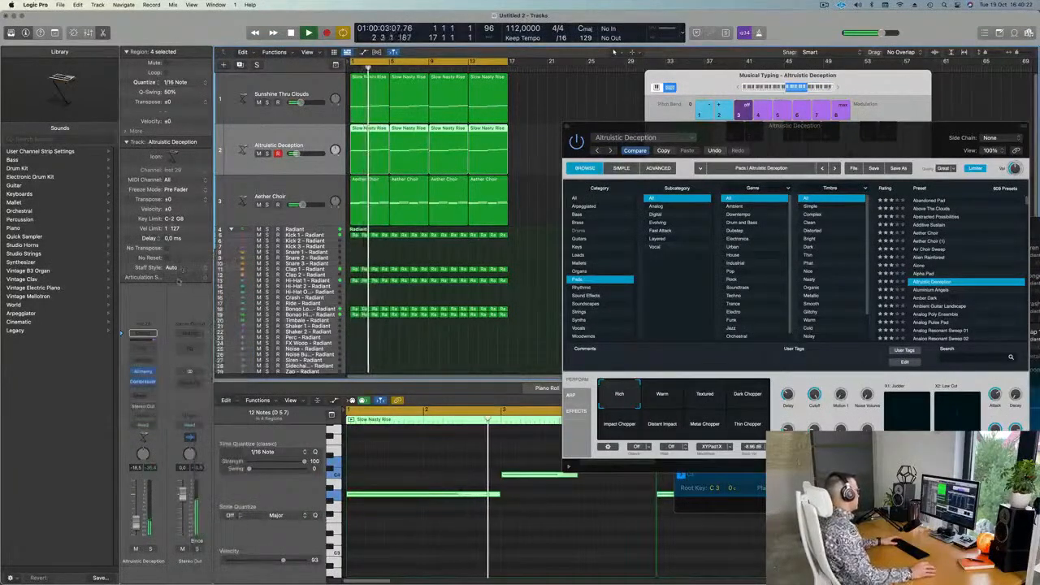
click(193, 378)
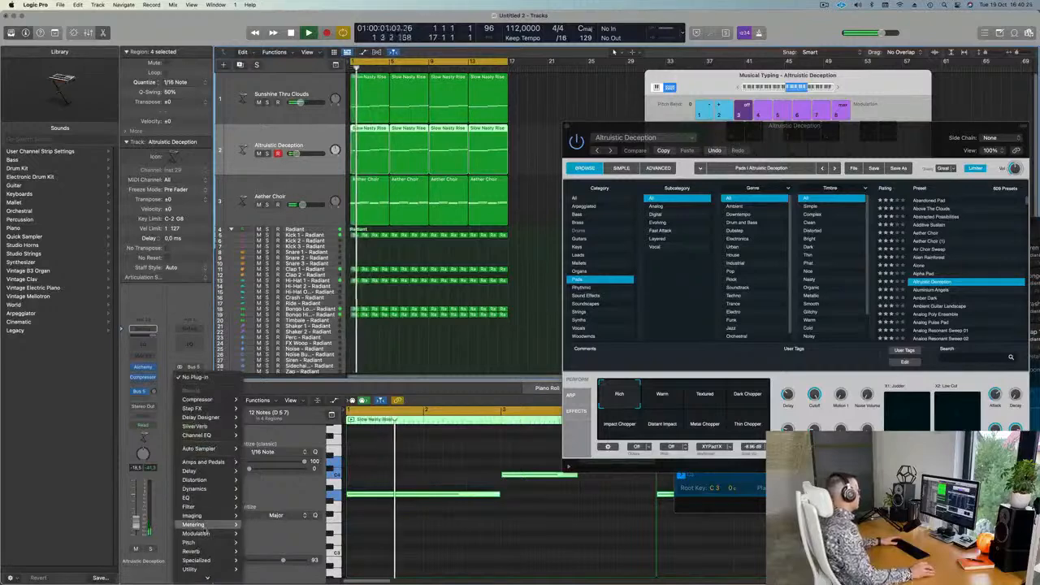
mouse_move(204, 553)
mouse_move(268, 567)
click(317, 567)
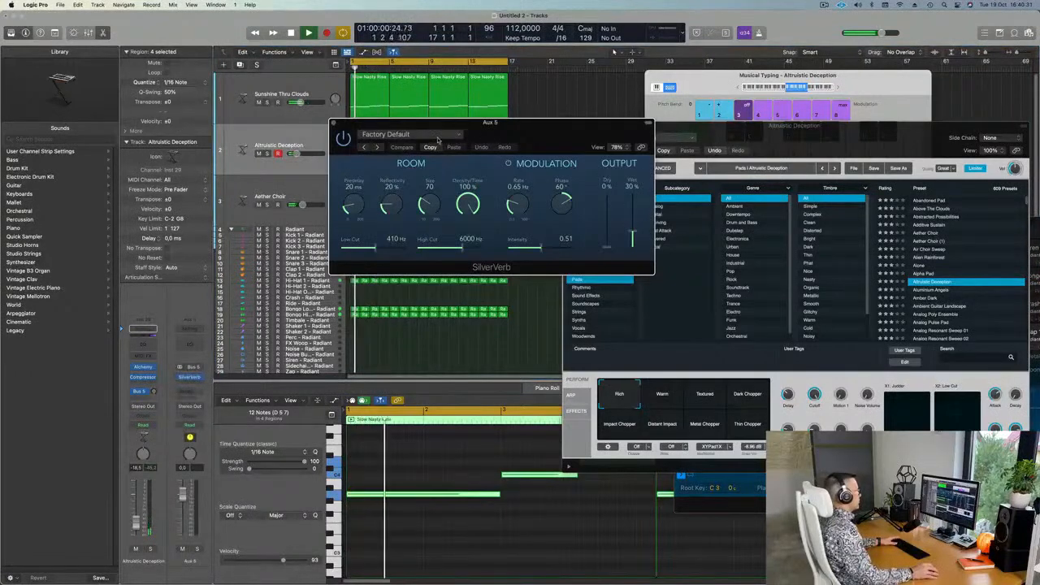
Step: Load the grandiose preset in SilverVerb and move its window clear of the upper tracks
click(437, 136)
click(592, 209)
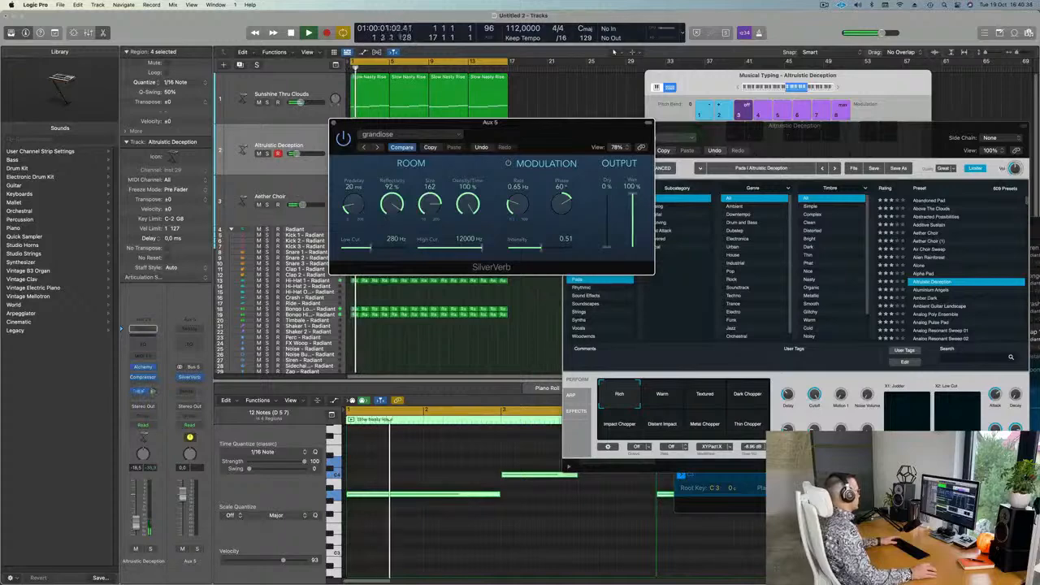
drag(480, 178, 592, 257)
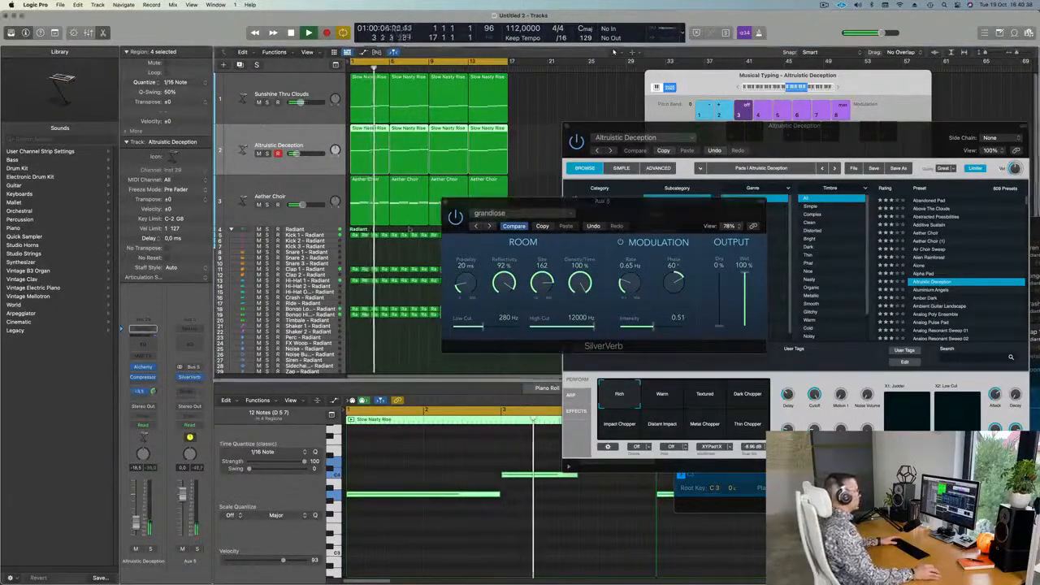
Step: Close SilverVerb, audition the Dark Chopper and Textured variations of Altruistic Deception in Alchemy and settle on Warm
drag(464, 203, 393, 213)
click(372, 214)
drag(882, 140, 806, 133)
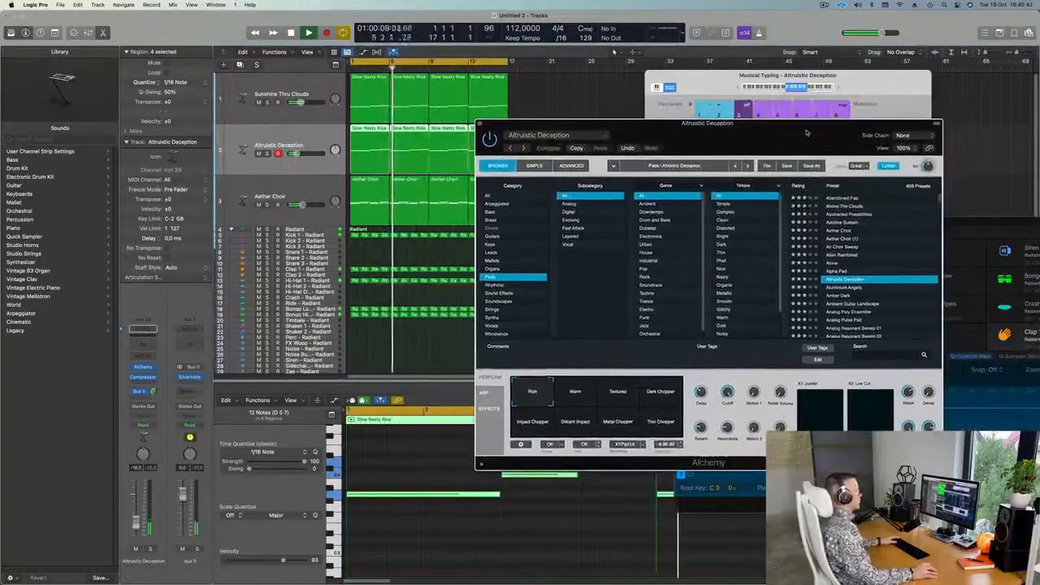
click(660, 393)
click(617, 393)
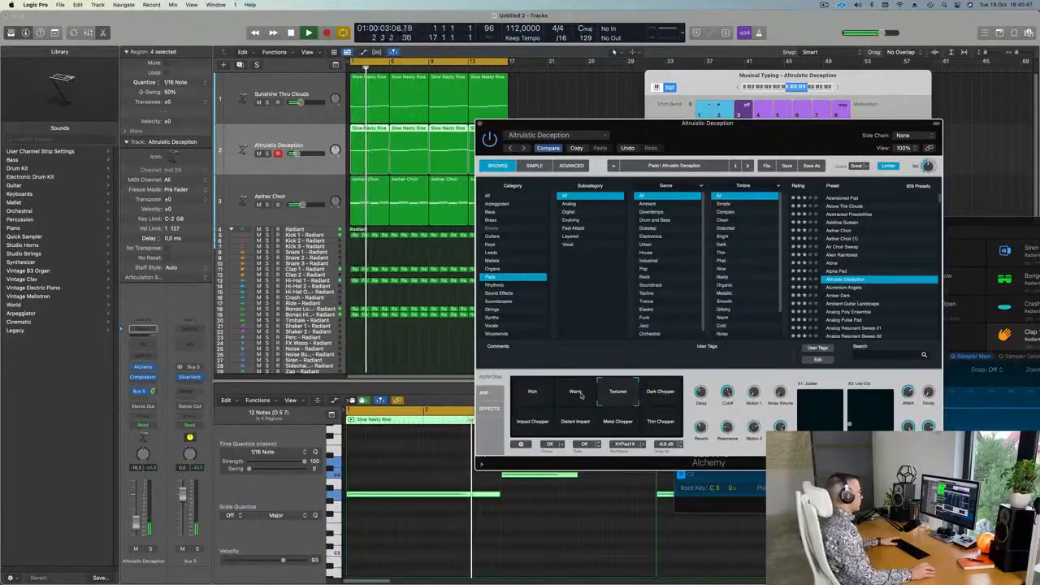
click(575, 395)
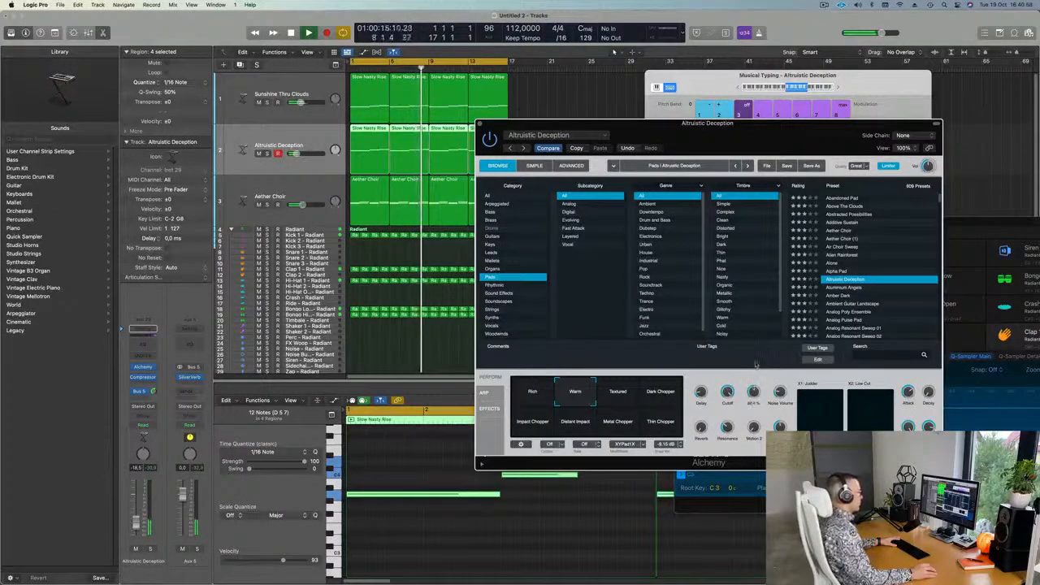
Step: Adjust Alchemy's Attack control for Altruistic Deception while replaying the loop from the start, and close the Alchemy window
key(Return)
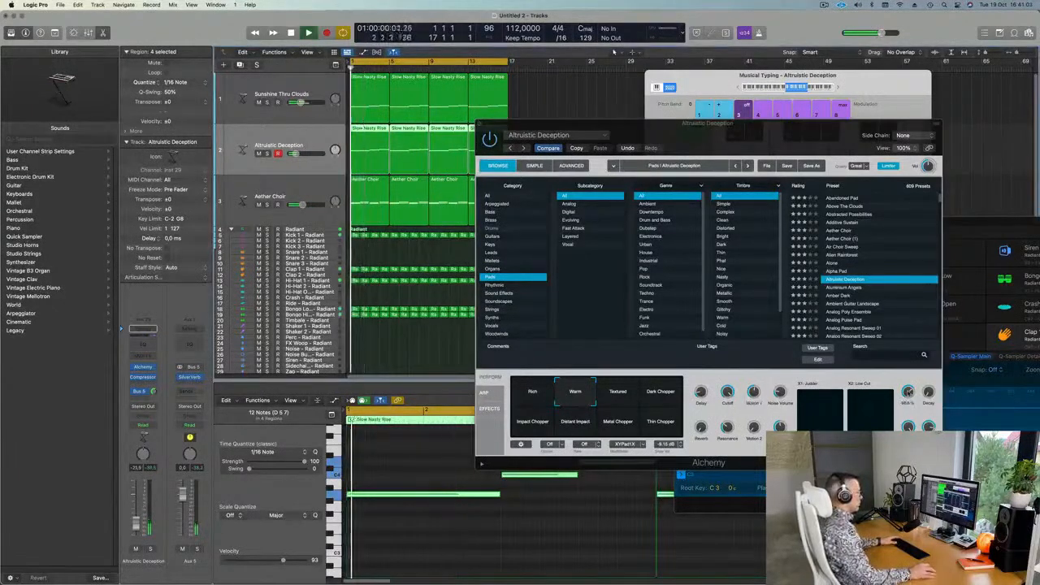
key(Return)
key(Return)
key(Return)
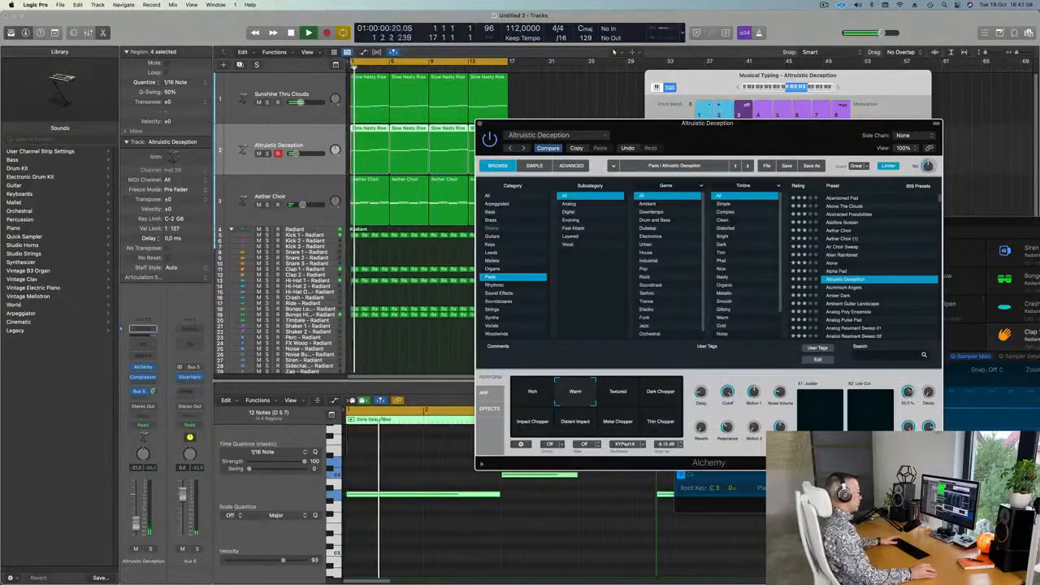
key(Return)
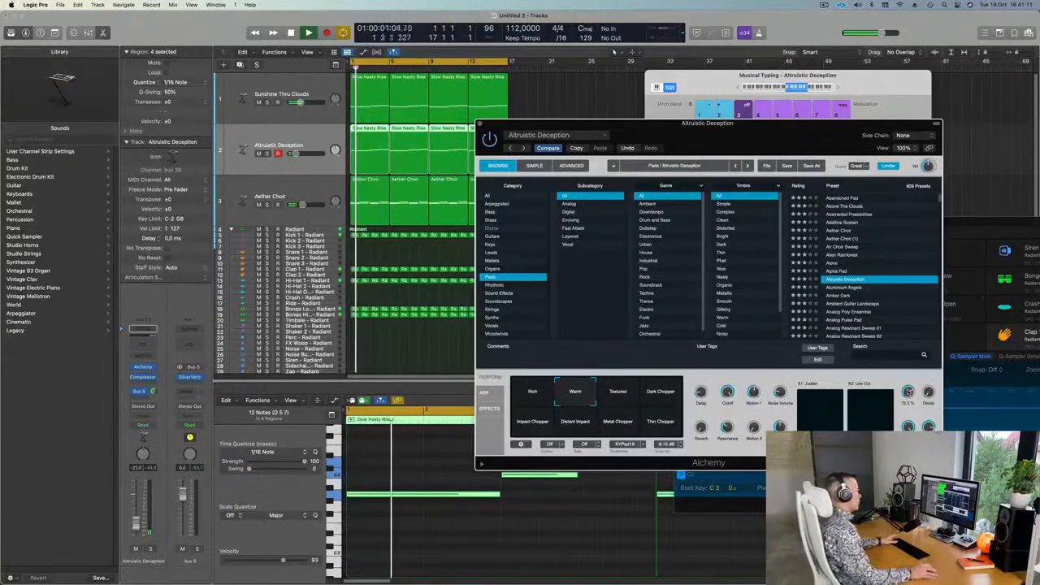
drag(810, 143, 761, 160)
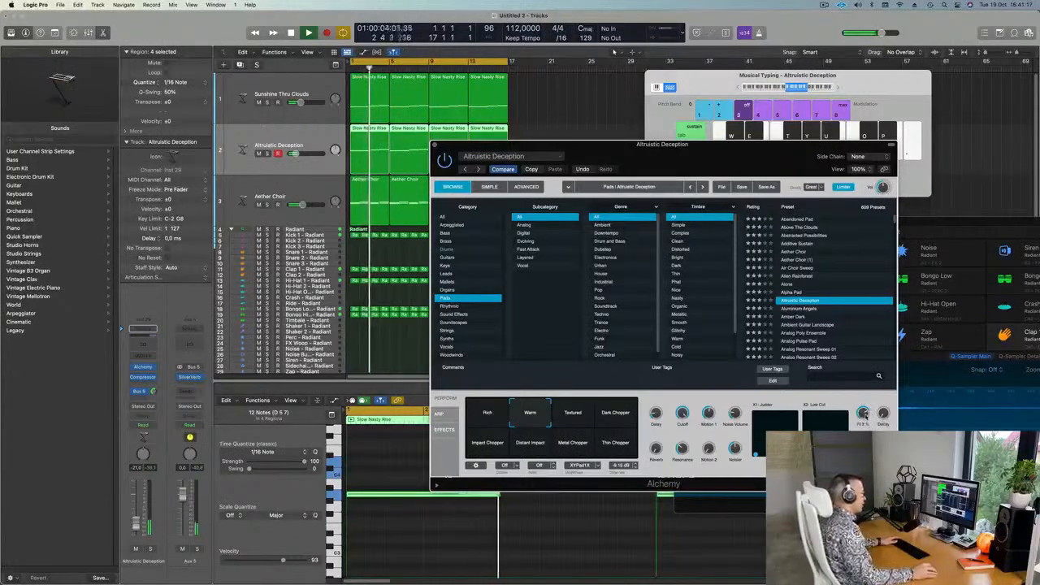
drag(752, 152, 684, 112)
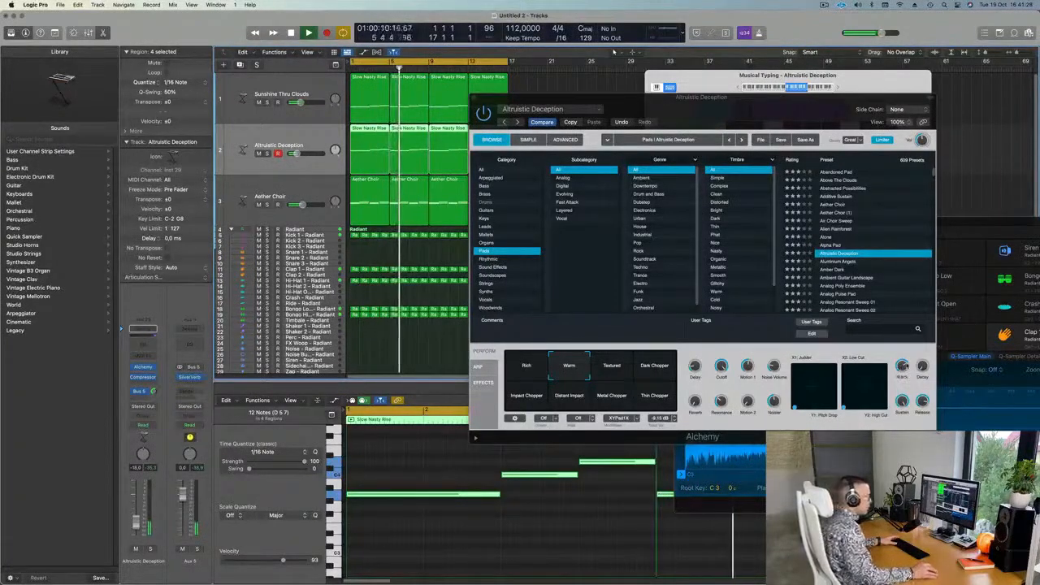
key(Return)
click(474, 98)
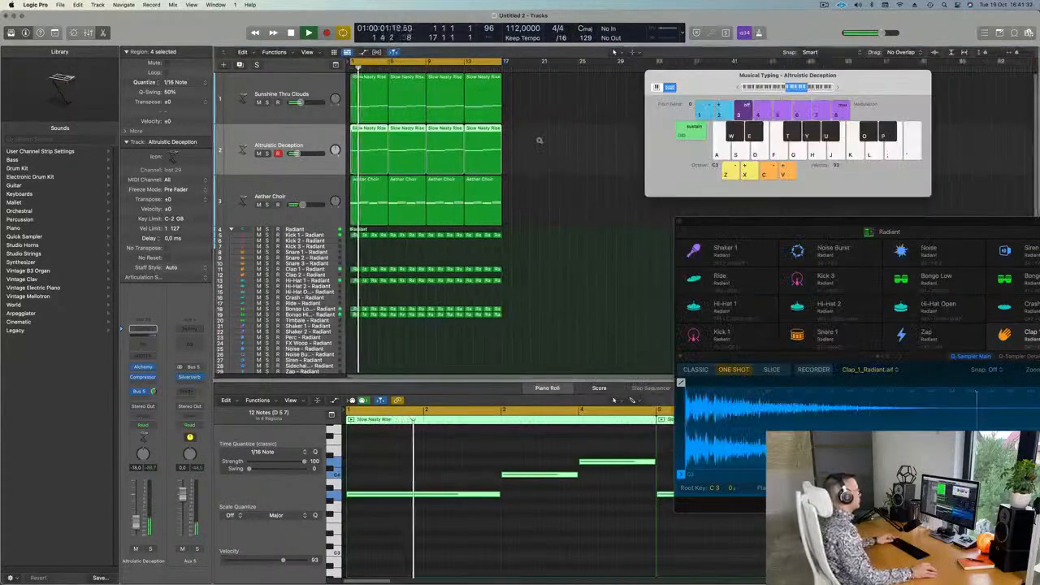
Step: Compare the Aether Choir track in and out of solo against the looping mix and reselect the Altruistic Deception track
scroll(557, 167, left, 3)
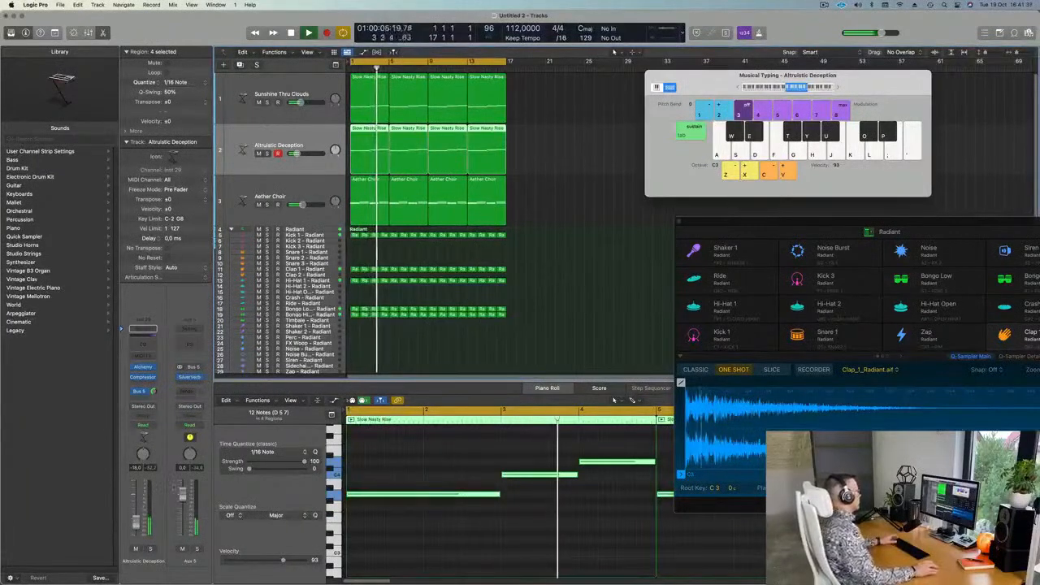
click(295, 199)
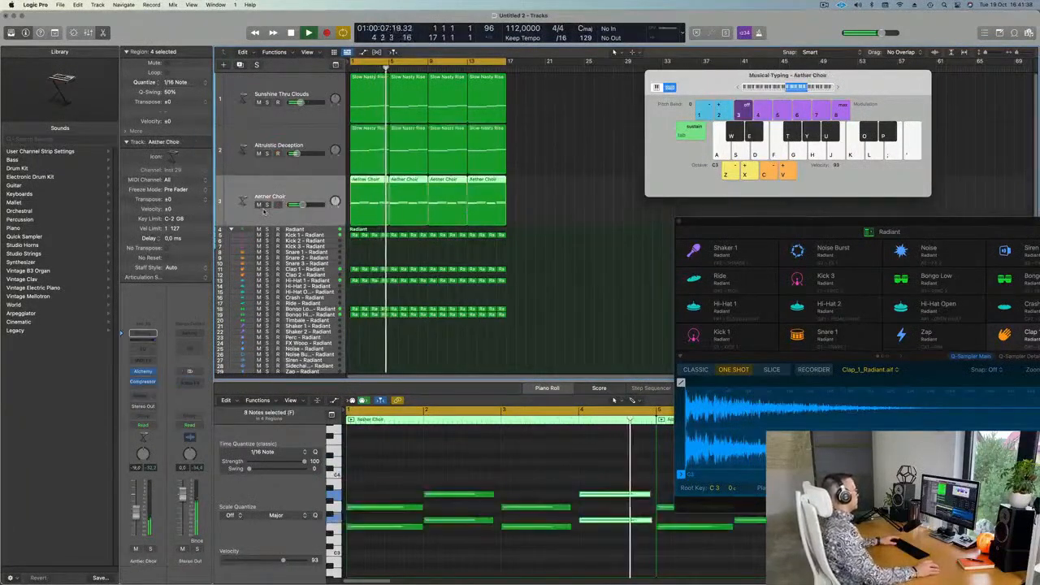
click(265, 205)
click(266, 205)
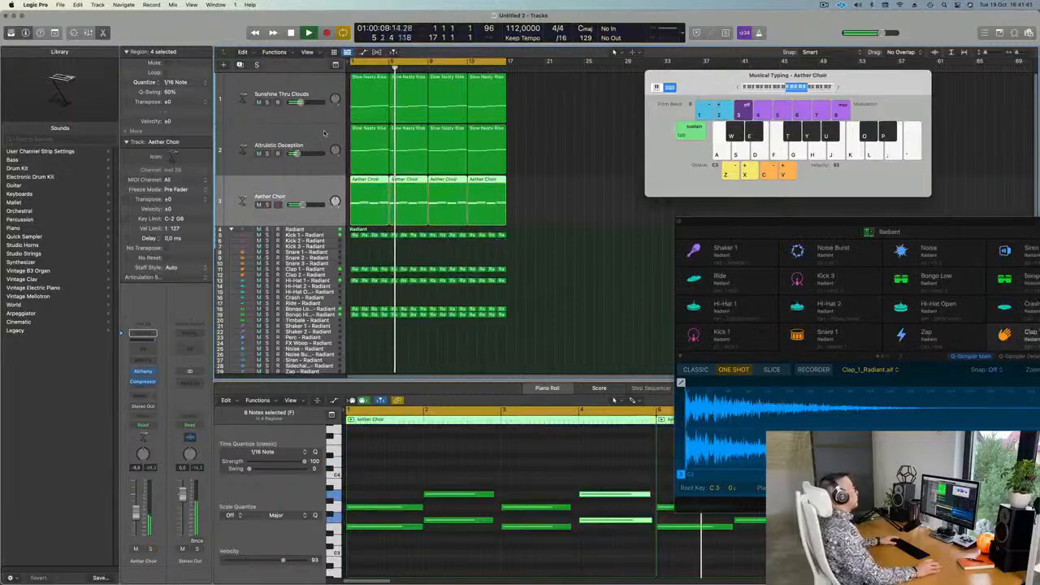
click(304, 162)
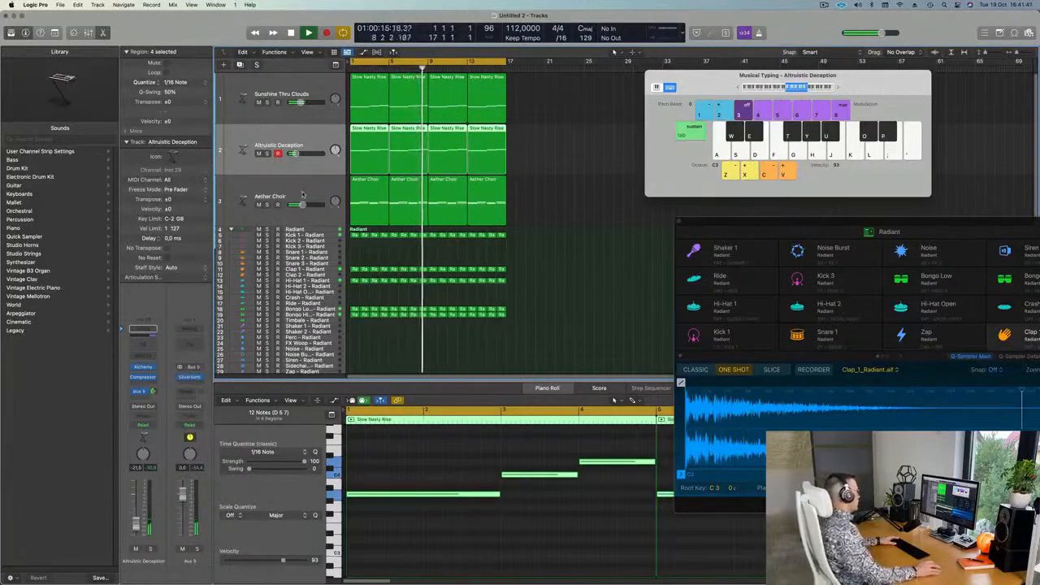
Step: Solo Aether Choir, add a Bus 5 send with its level raised, and replay the full mix from the start
click(267, 205)
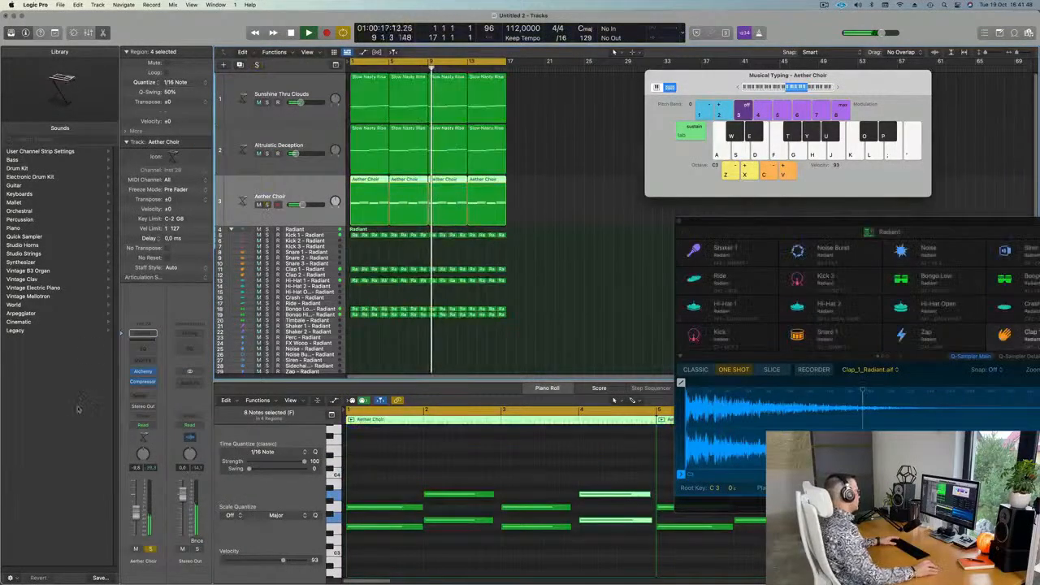
click(143, 396)
mouse_move(149, 408)
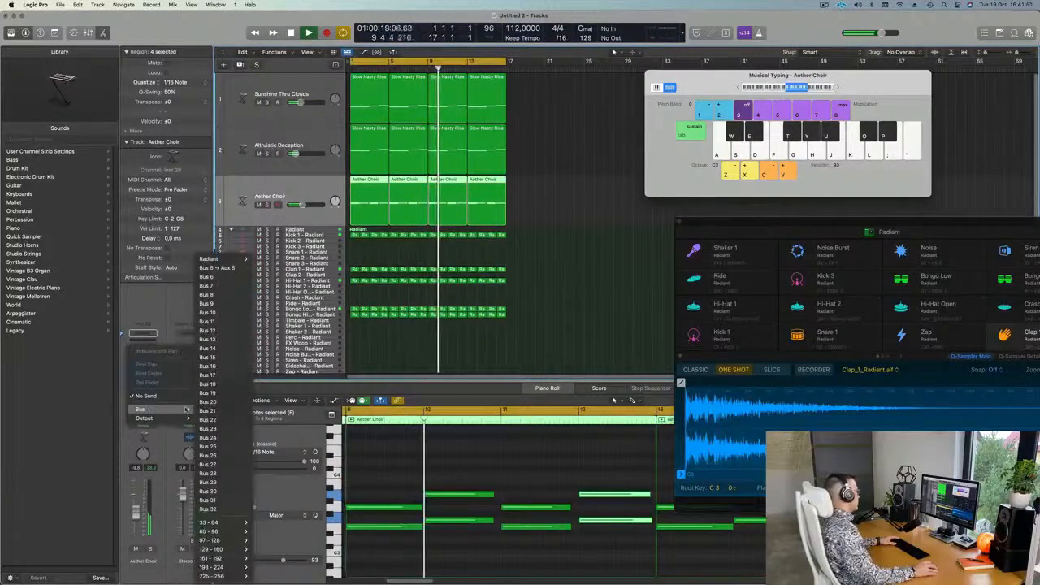
click(213, 267)
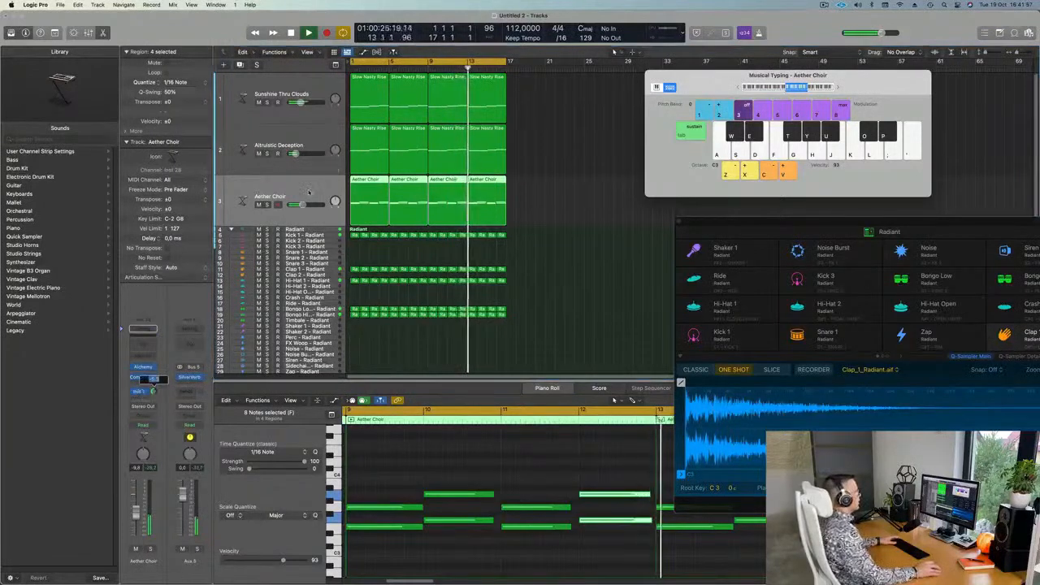
key(Return)
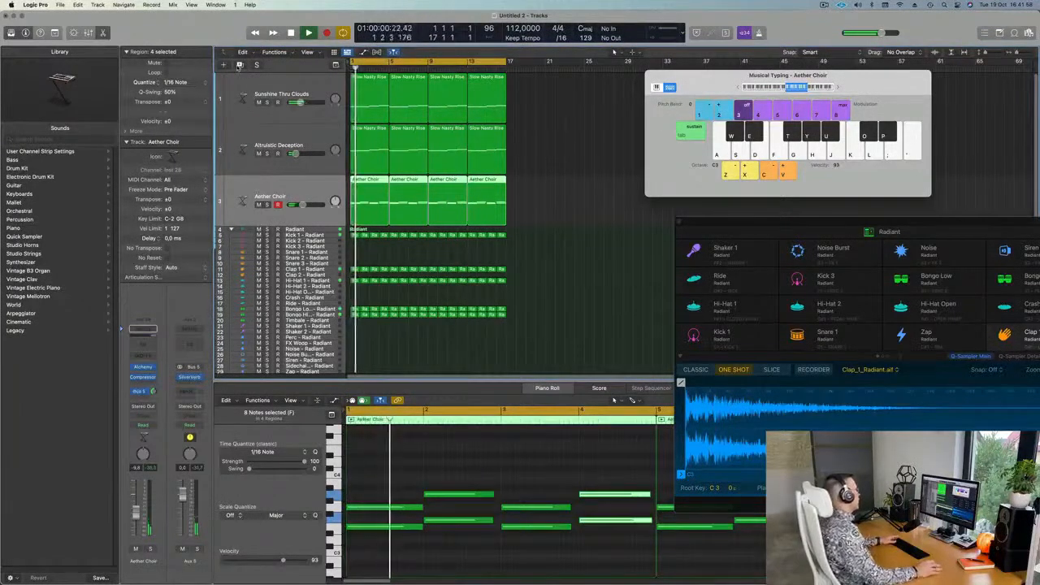
Step: Duplicate the Aether Choir track, replace its Alchemy instrument with a stereo Vintage B3 Organ and move the organ window off the tracks
key(super+d)
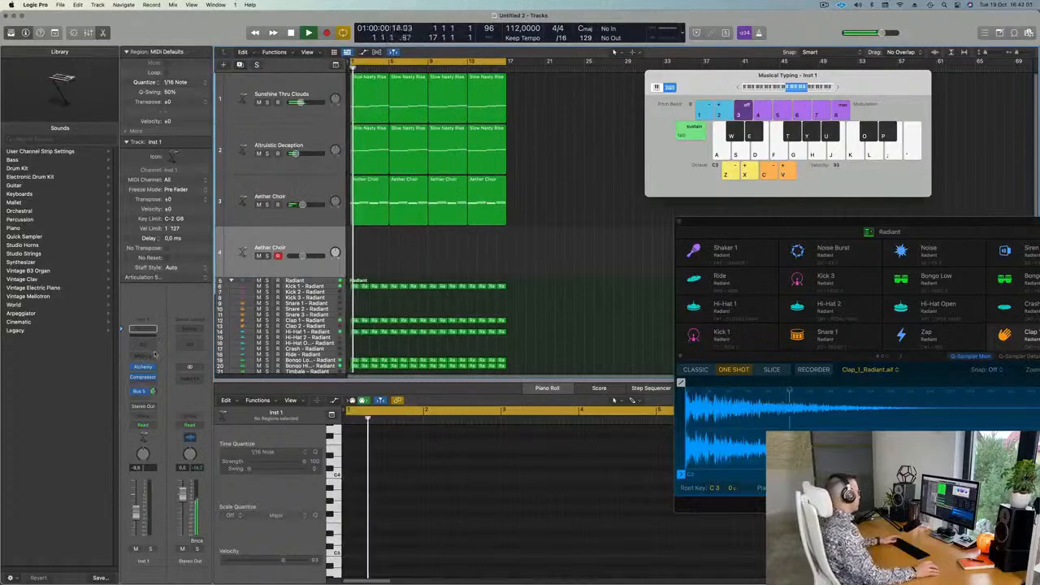
click(146, 367)
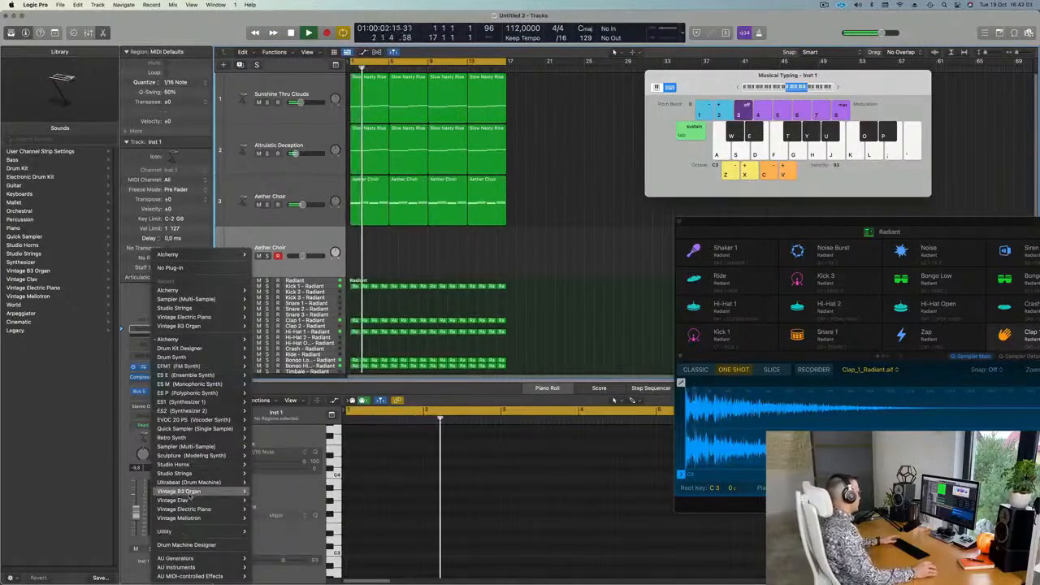
mouse_move(194, 503)
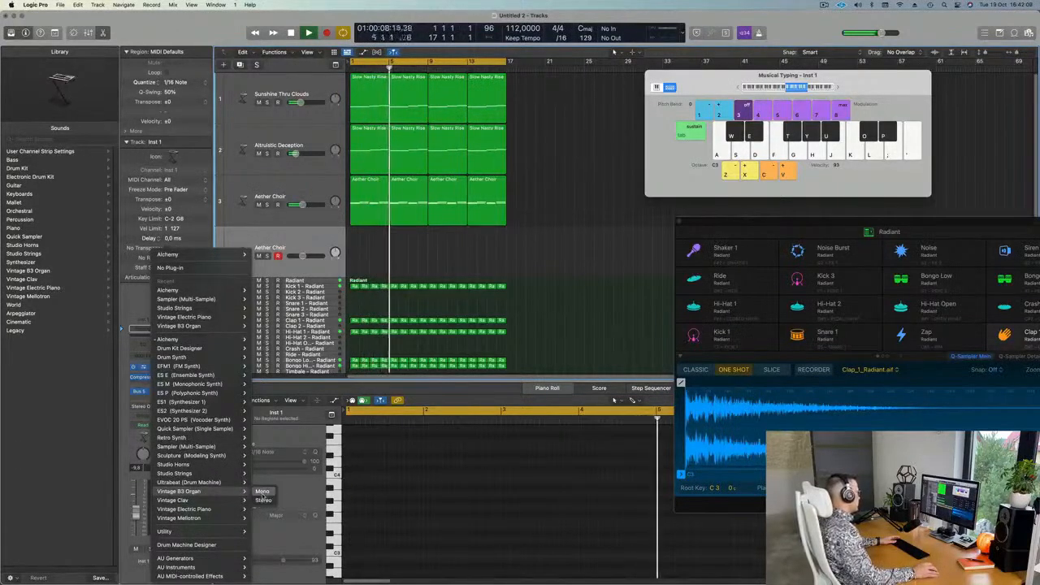
click(261, 501)
drag(539, 131, 638, 224)
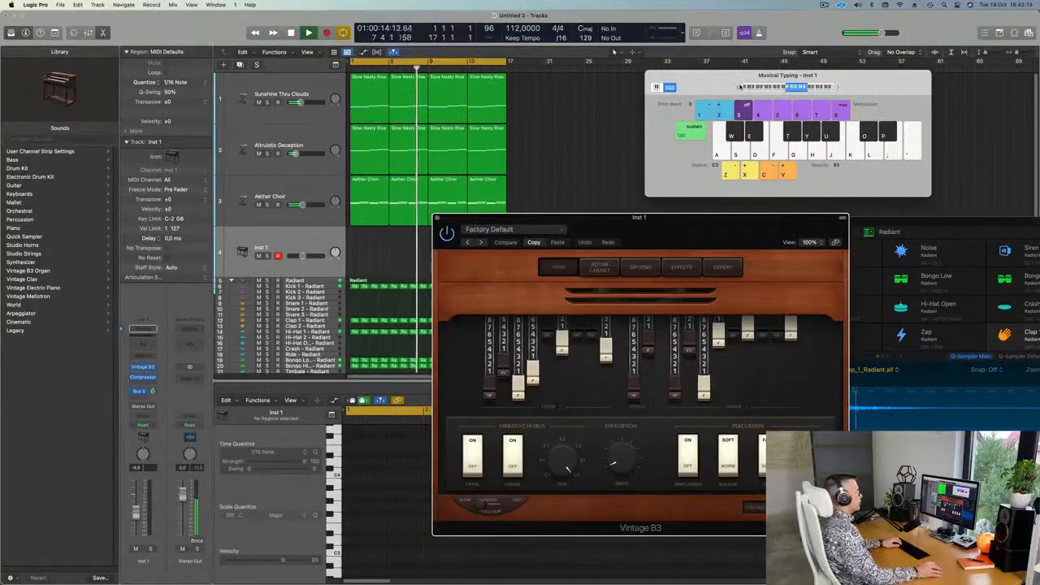
Step: Set the Musical Typing octave to C1 and the organ track's volume to about -7.2 dB while testing notes
drag(727, 80, 660, 94)
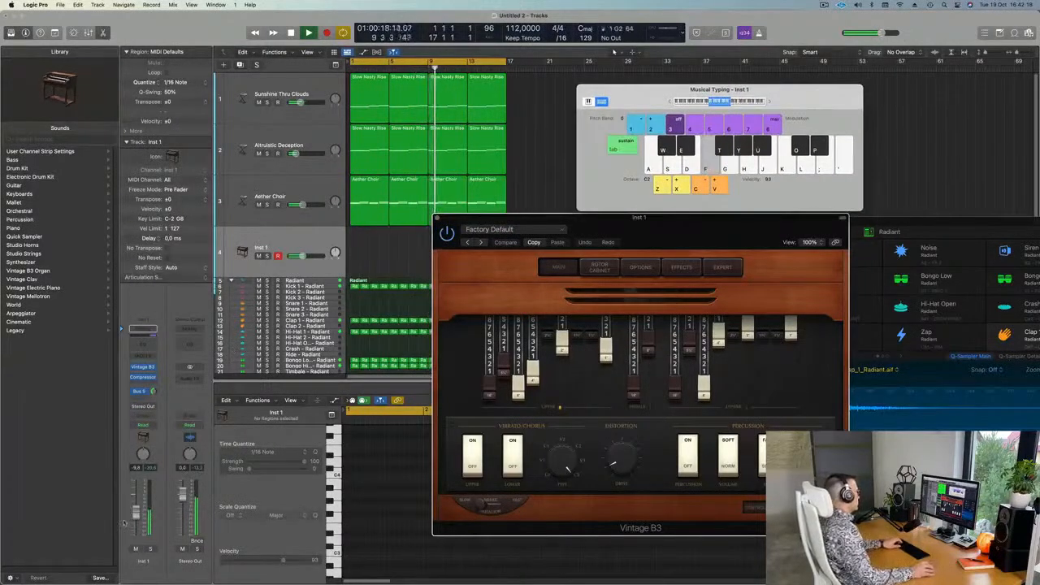
drag(137, 521, 137, 520)
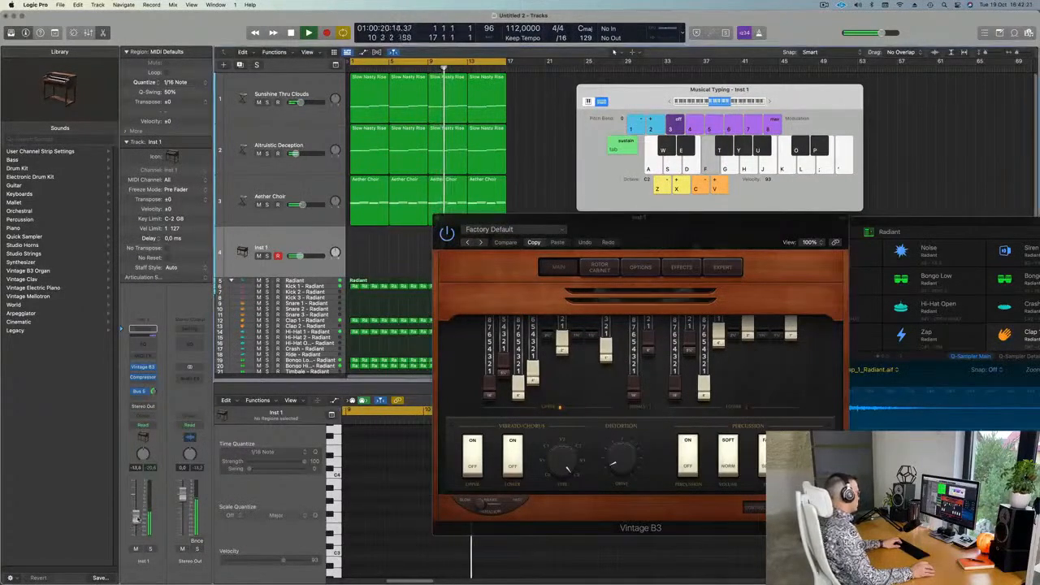
key(f)
key(d)
key(f)
click(671, 101)
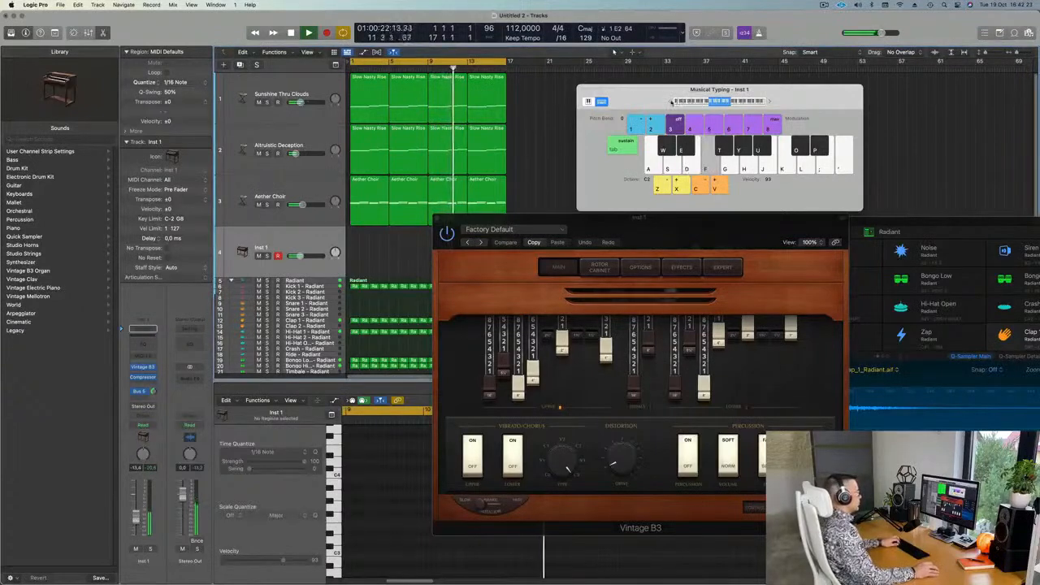
key(s)
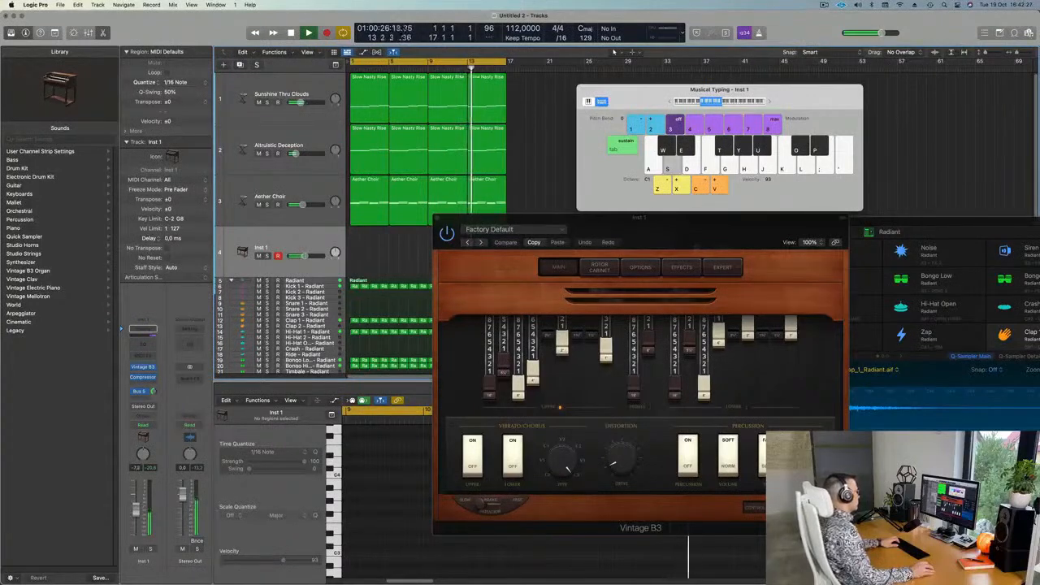
key(s)
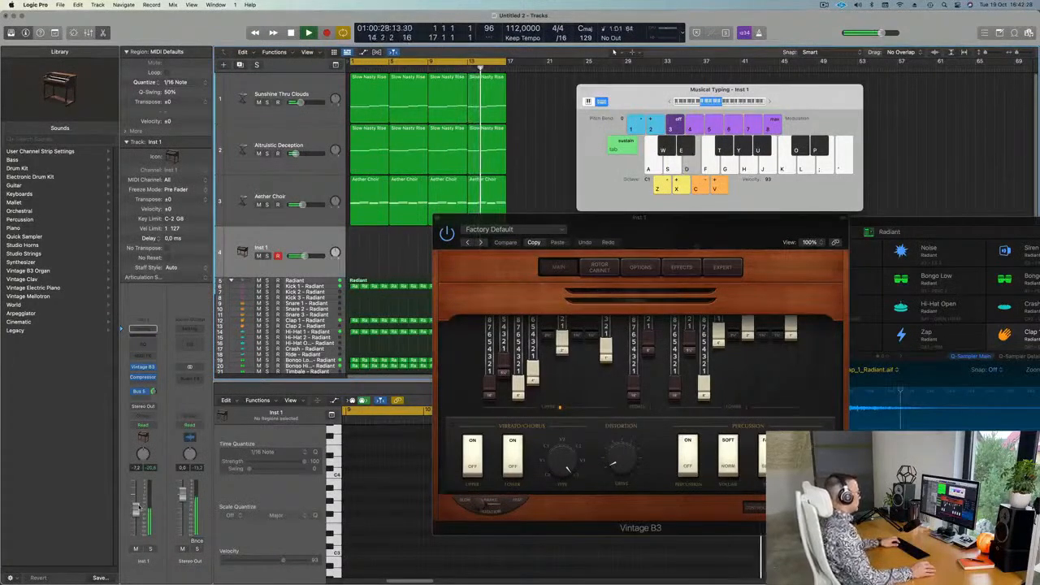
Step: Rehearse a low organ line centred on D1 over the looping tracks with Musical Typing
key(d)
key(f)
key(s)
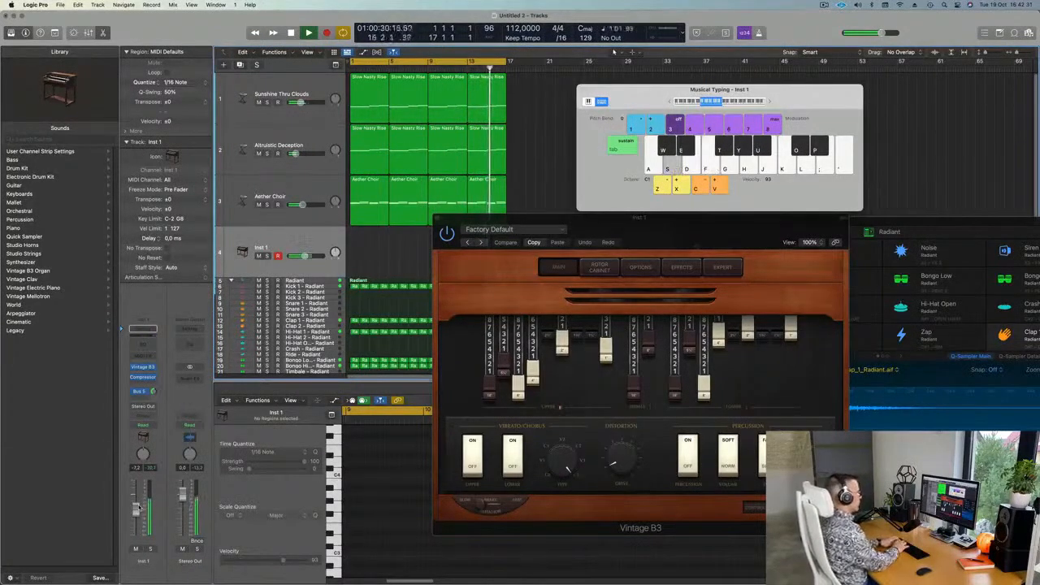
key(a)
key(s)
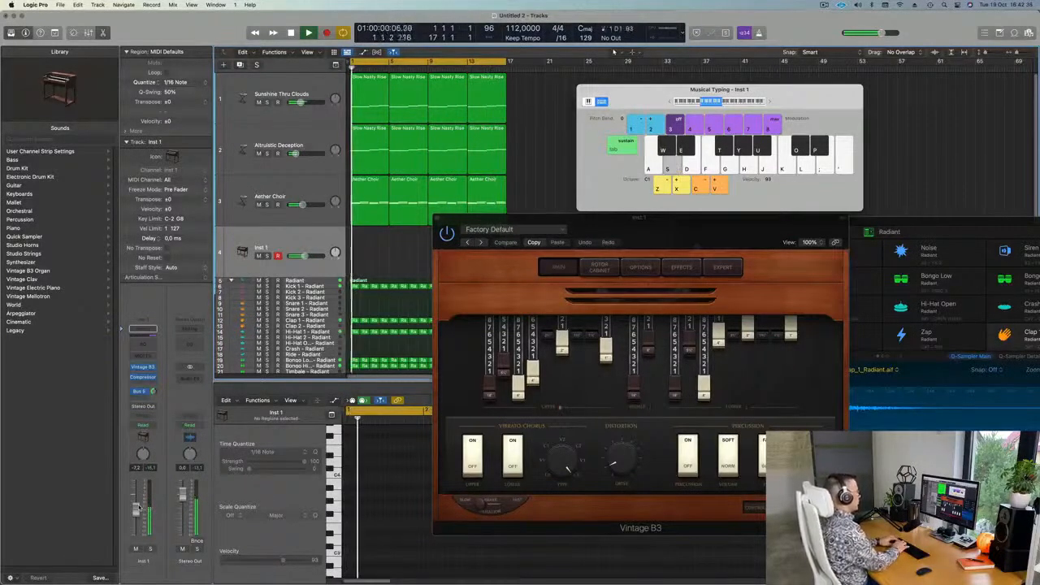
key(j)
key(s)
key(s)
key(f)
key(s)
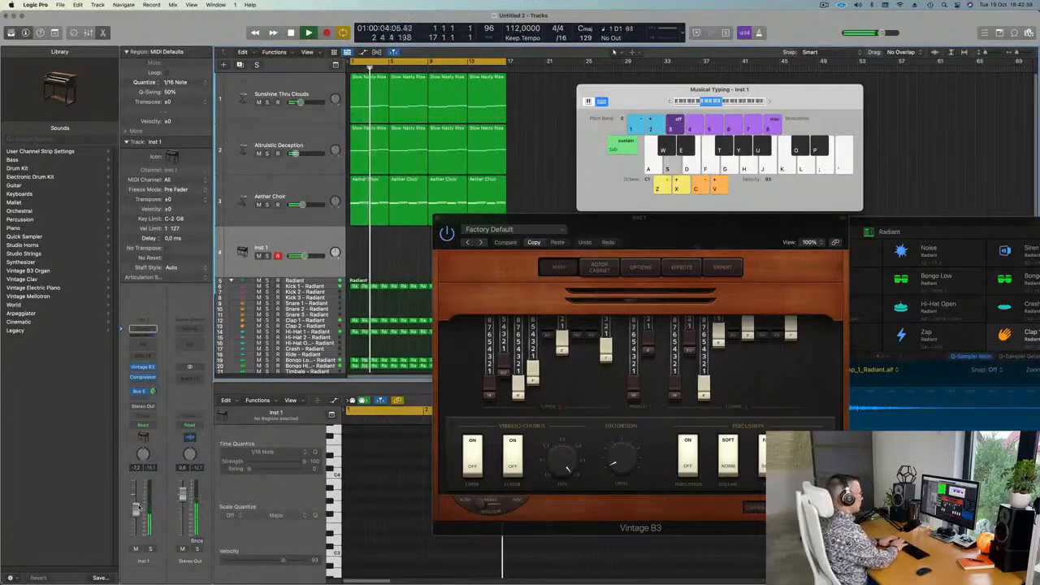
key(a)
key(s)
key(s)
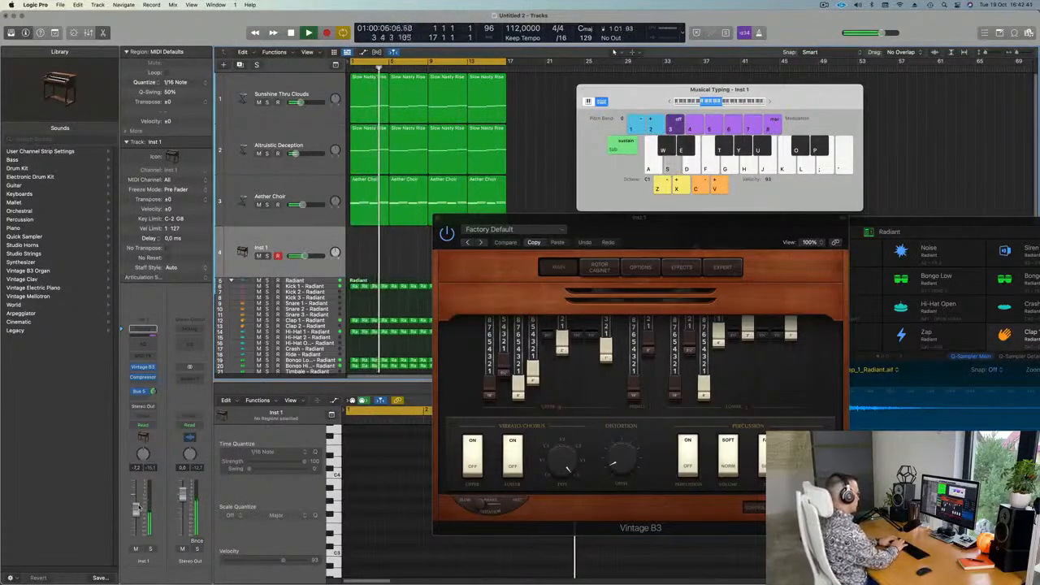
key(s)
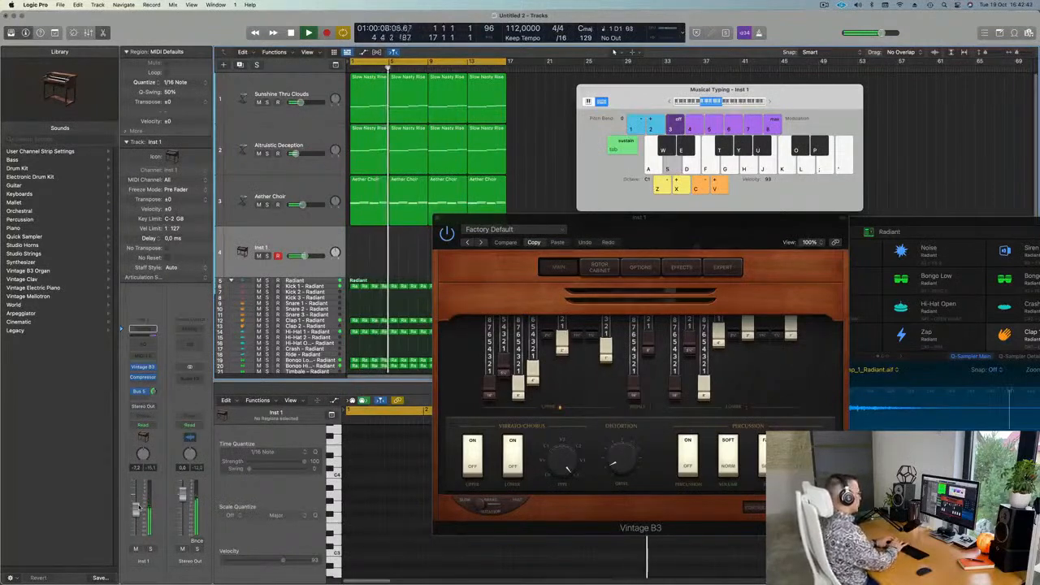
key(s)
key(s)
key(s)
key(s)
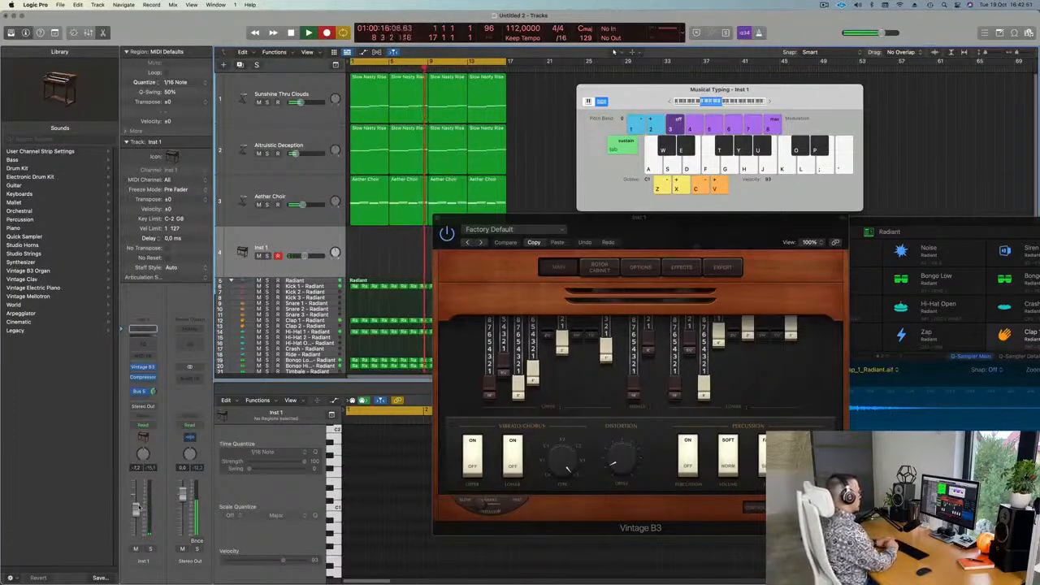
Step: Record a short rhythmic D1 line on the organ track from bar 9 and stop the transport
key(s)
key(s)
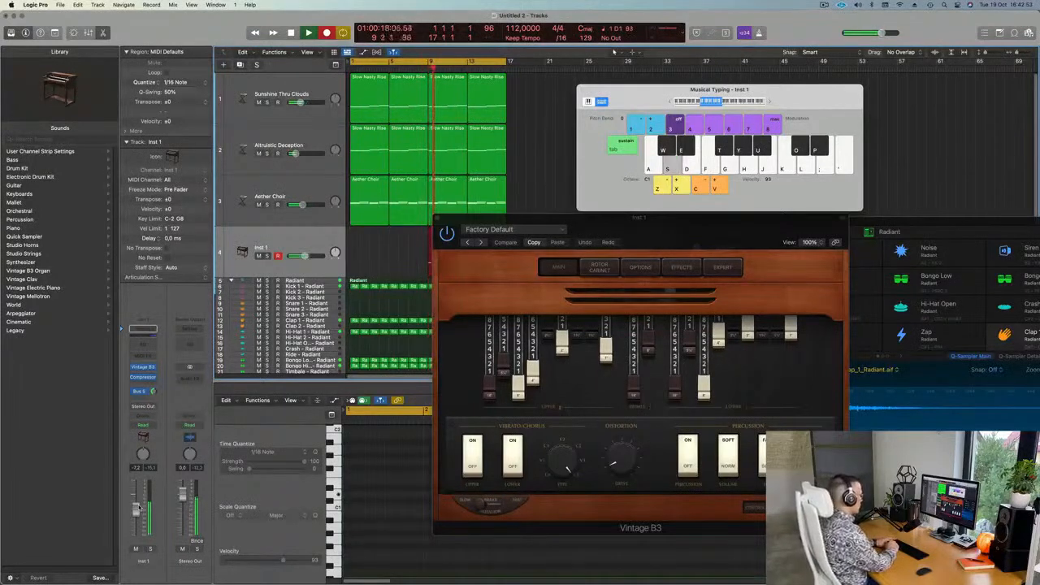
key(s)
key(s)
key(space)
Step: Move the Vintage B3 window aside, place the recorded organ region at bar 1 and start playback
drag(695, 224, 1002, 218)
drag(437, 232, 359, 237)
key(space)
Step: Select all notes of the organ region in the Piano Roll and replay the loop from the start
click(404, 517)
key(super+a)
key(space)
scroll(413, 528, up, 2)
scroll(412, 528, down, 2)
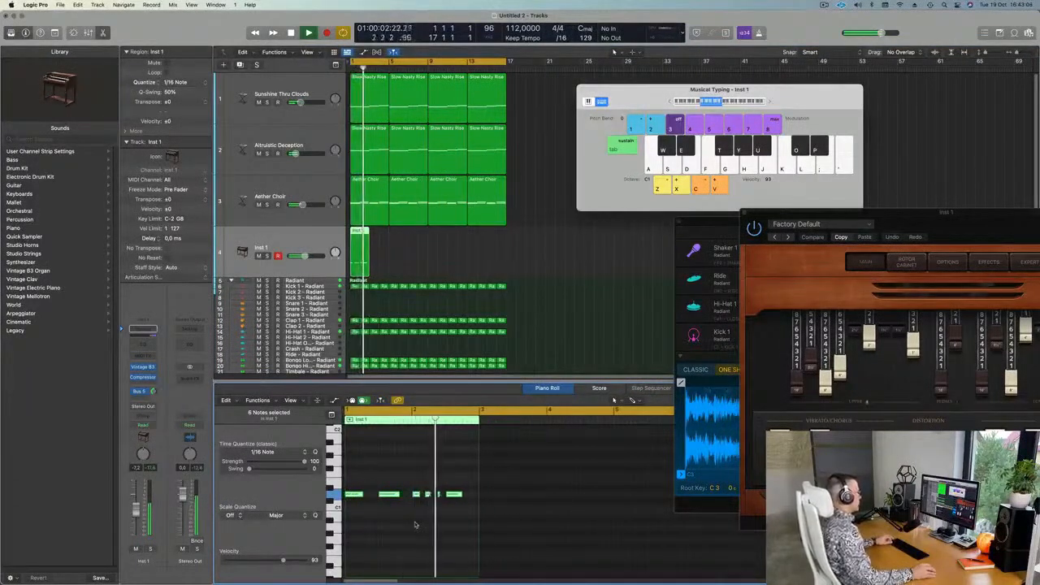
scroll(415, 524, down, 2)
key(space)
key(space)
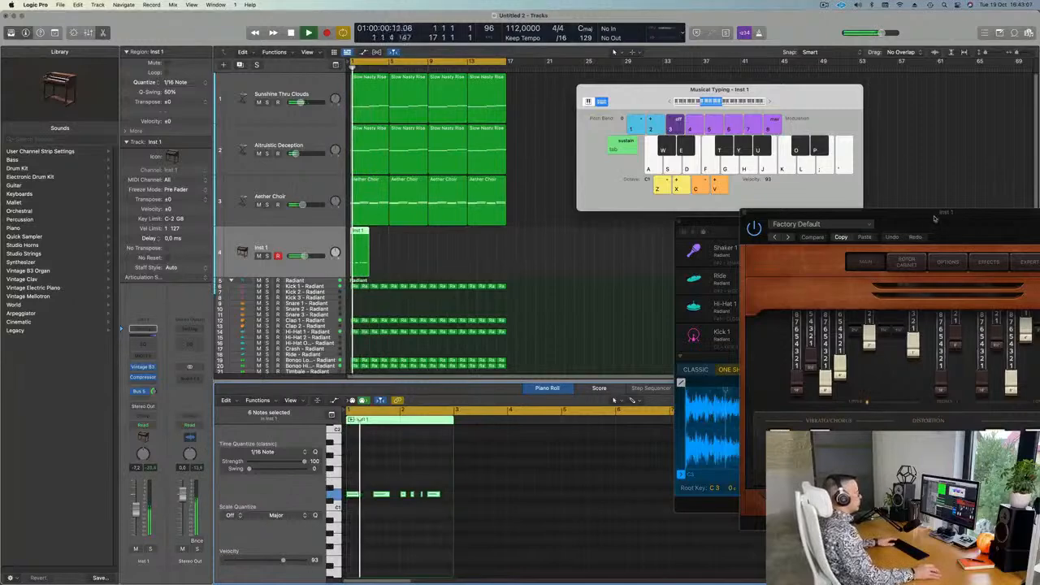
Step: Stop playback and repeat the two-bar organ region seven times so it fills all 16 bars
drag(929, 218, 692, 216)
key(space)
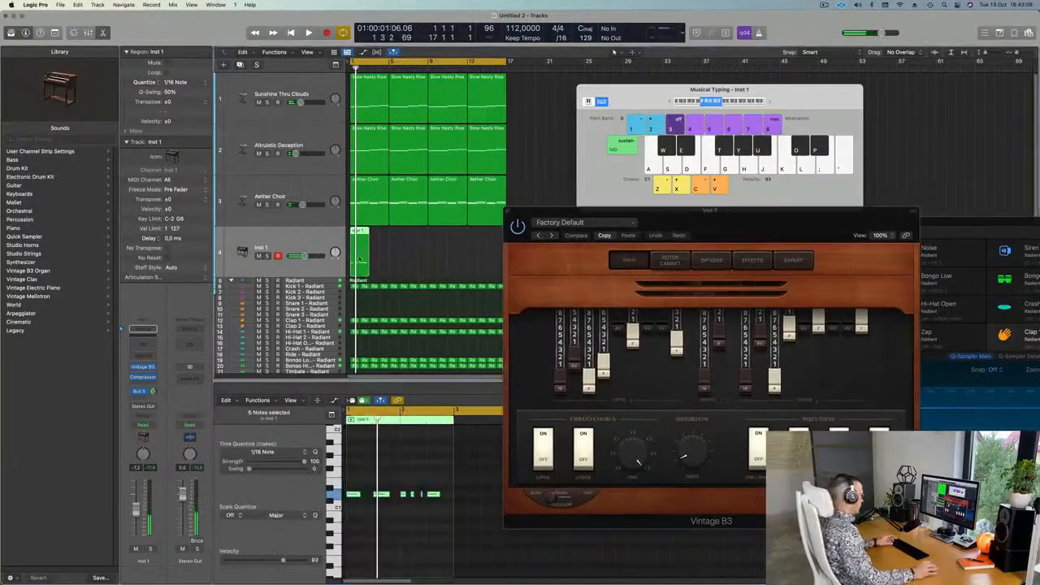
key(super+r)
key(super+r)
key(super+r)
key(super+r)
key(super+r)
key(super+r)
key(super+r)
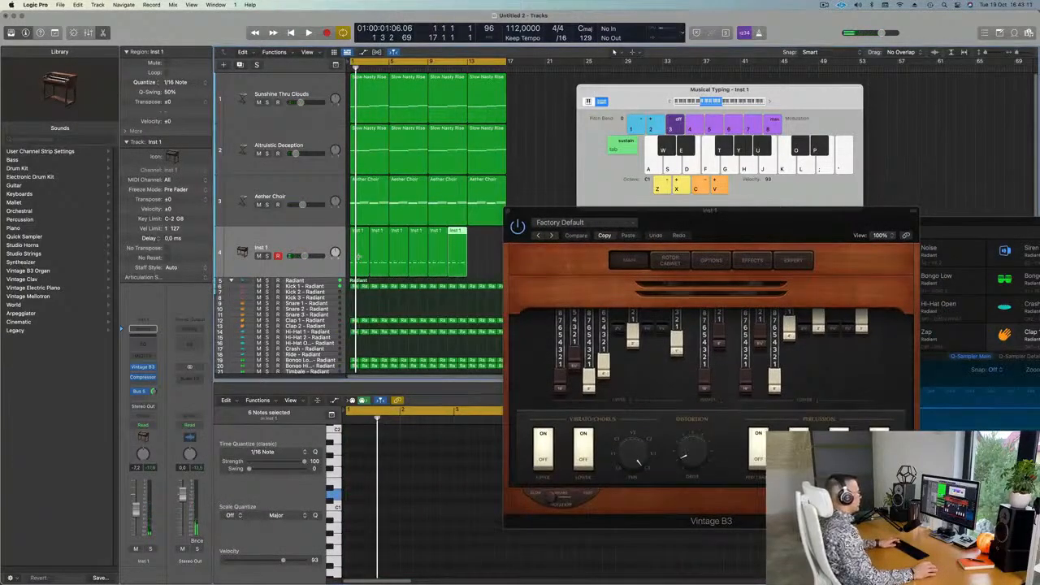
Step: Replay the loop, briefly soloing the organ track to check it alone, and restart playback from bar 1
drag(766, 221, 671, 196)
key(space)
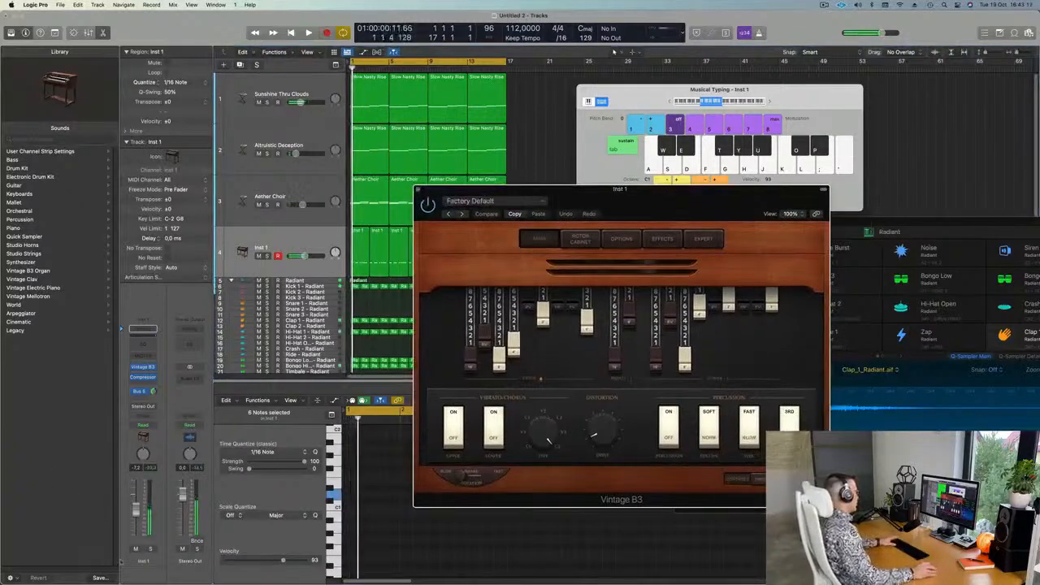
click(151, 549)
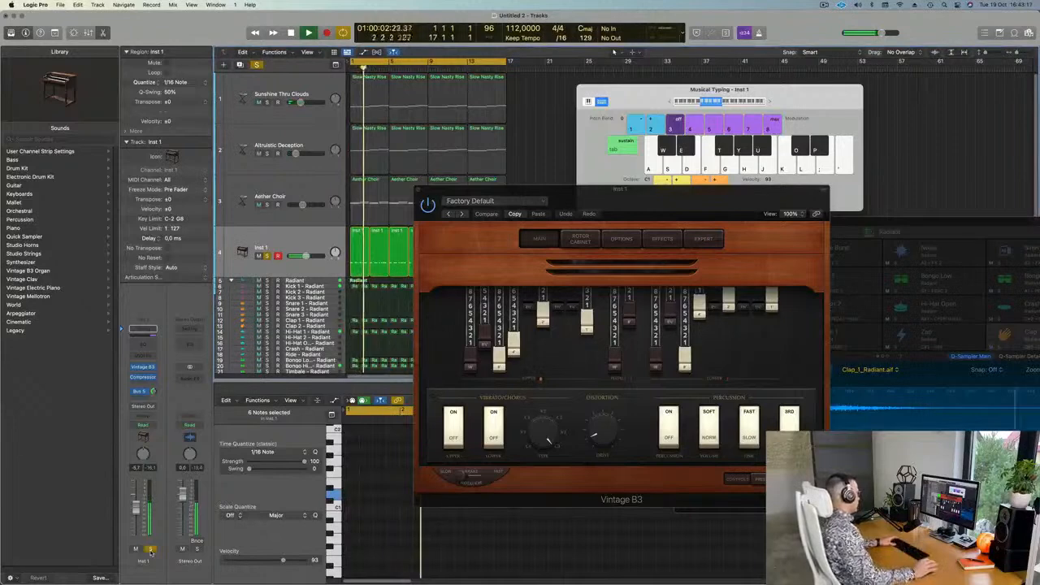
click(151, 549)
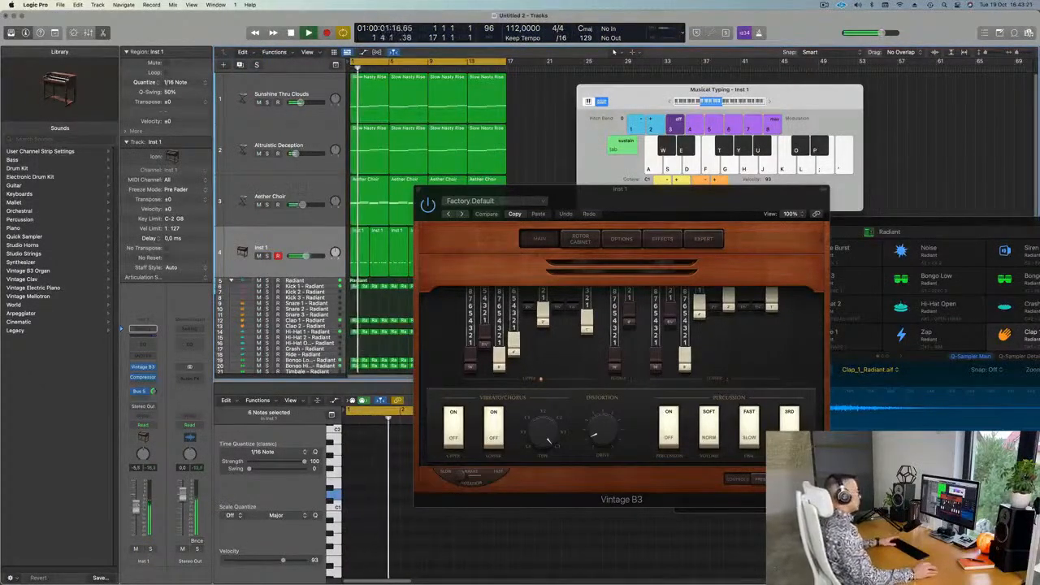
key(Return)
drag(653, 203, 615, 199)
key(Return)
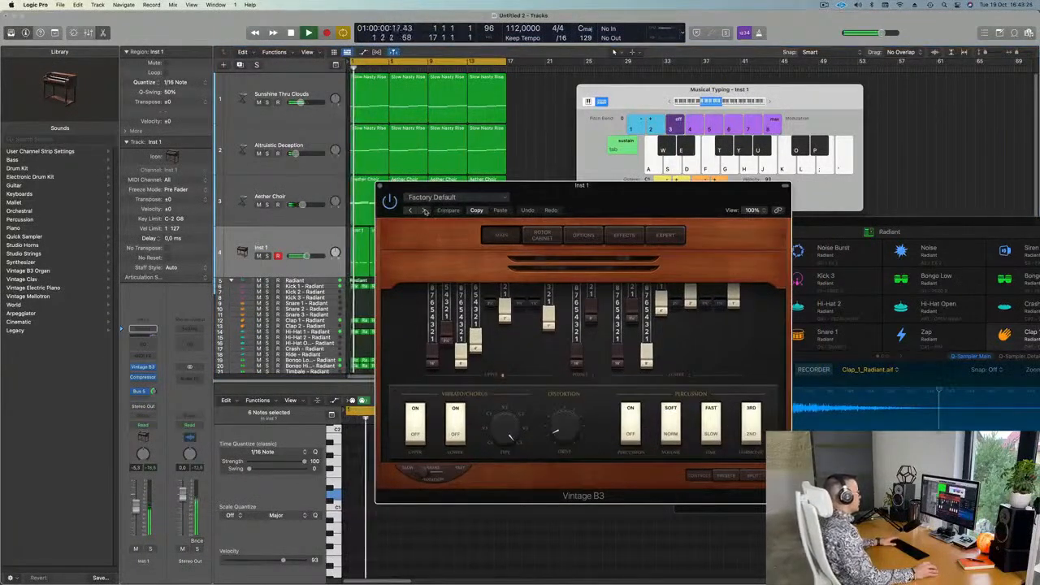
Step: Load the 80's Pop Organ preset, lower the organ track's volume to about -14.4 dB and adjust its Bus 5 send
click(425, 211)
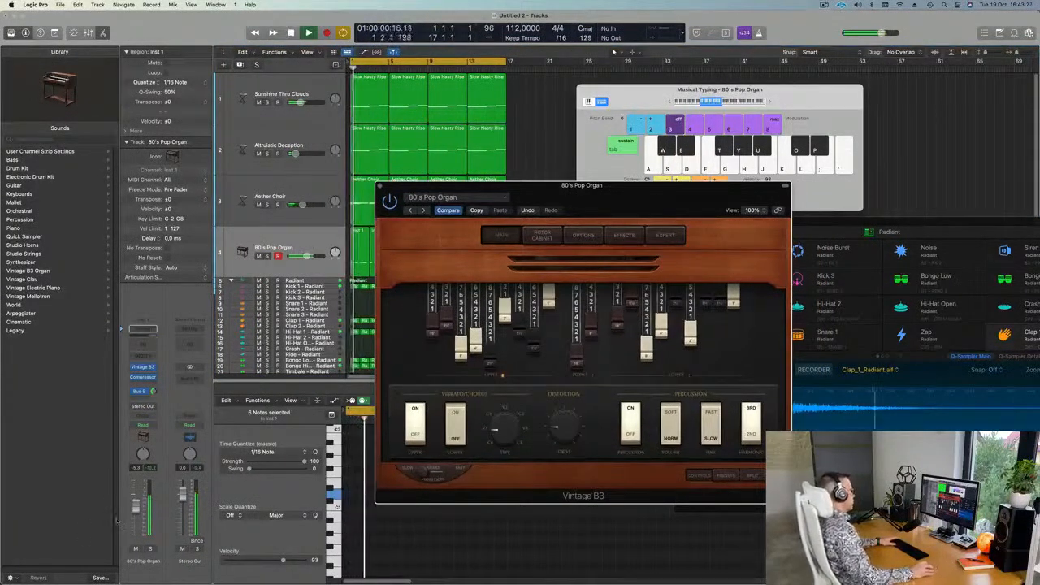
drag(306, 256, 299, 256)
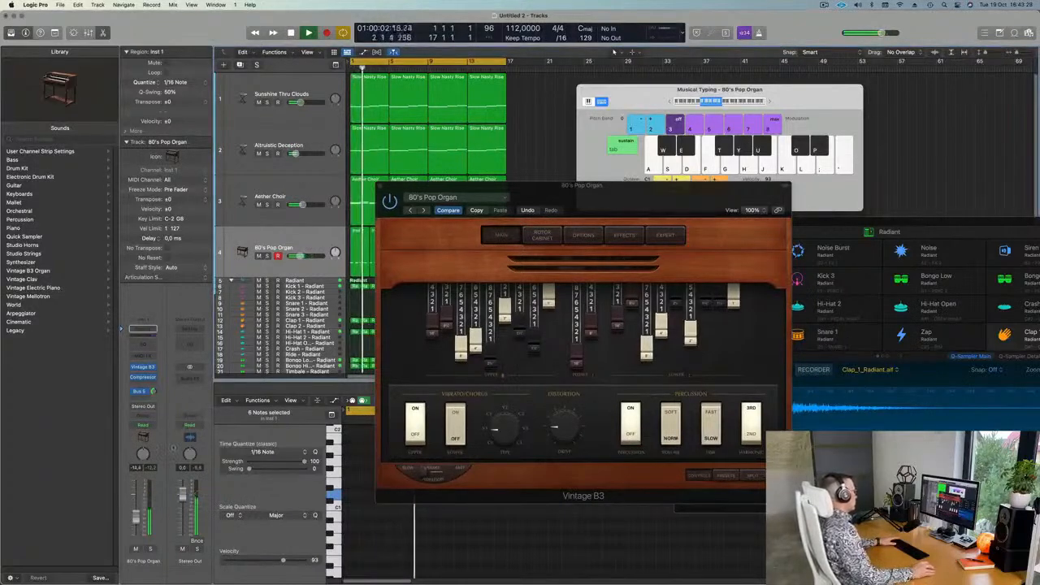
drag(155, 392, 154, 390)
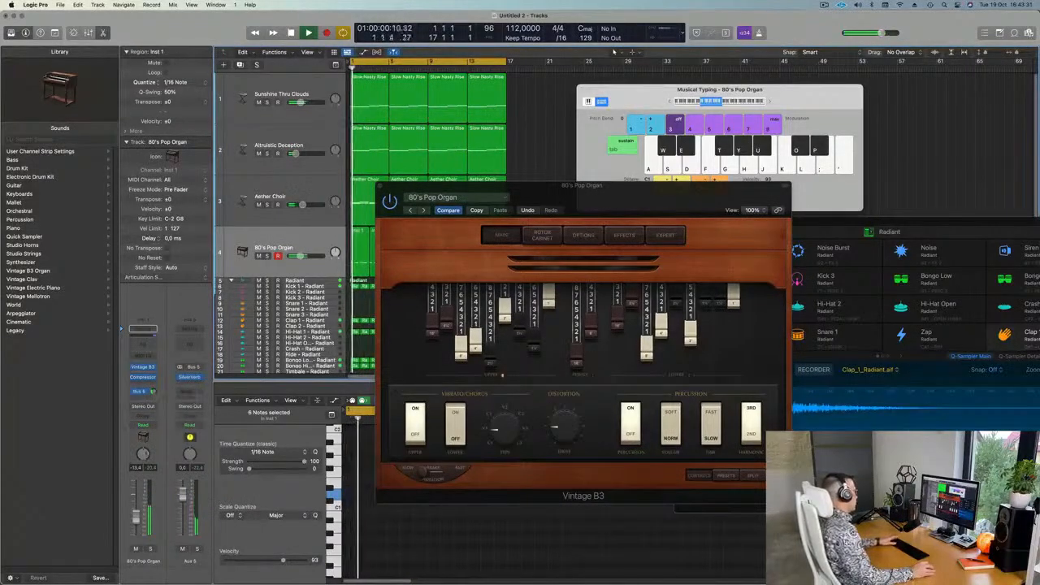
Step: Audition the Bebop Organ, Blues Solo Organ and Church Door Organ presets of the Vintage B3 over the looping tracks
click(424, 211)
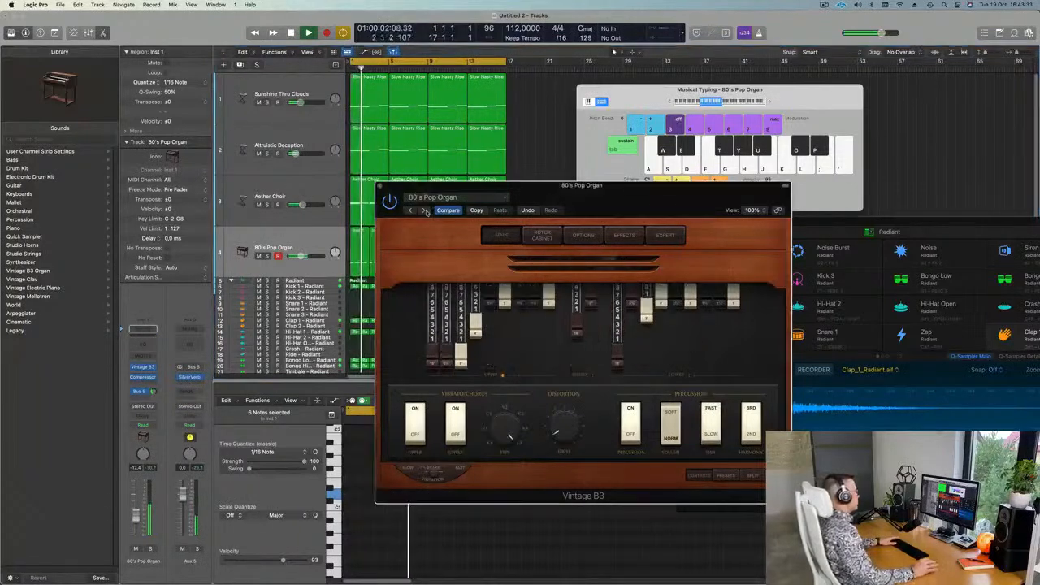
key(space)
click(425, 210)
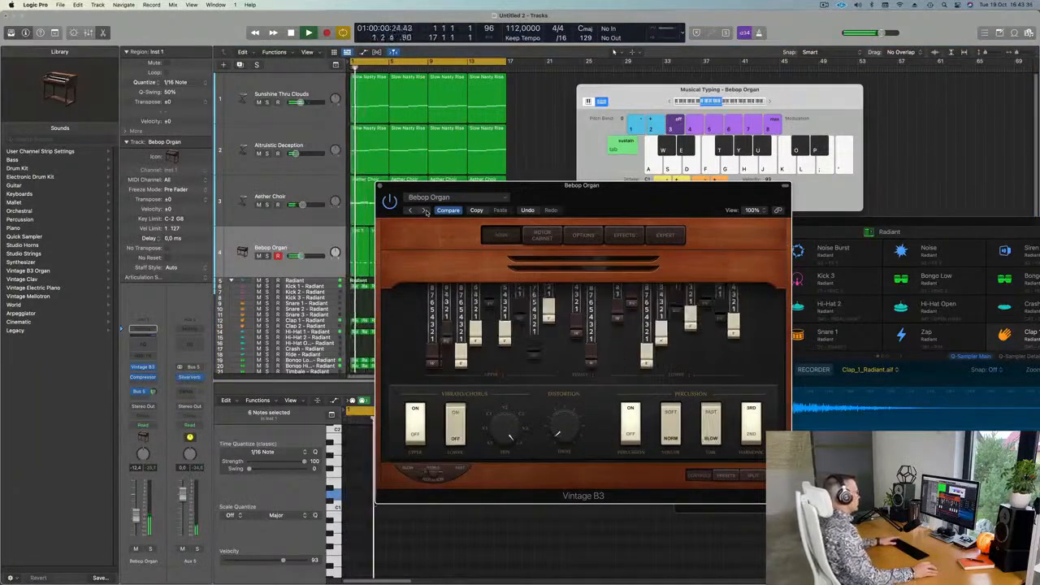
click(397, 211)
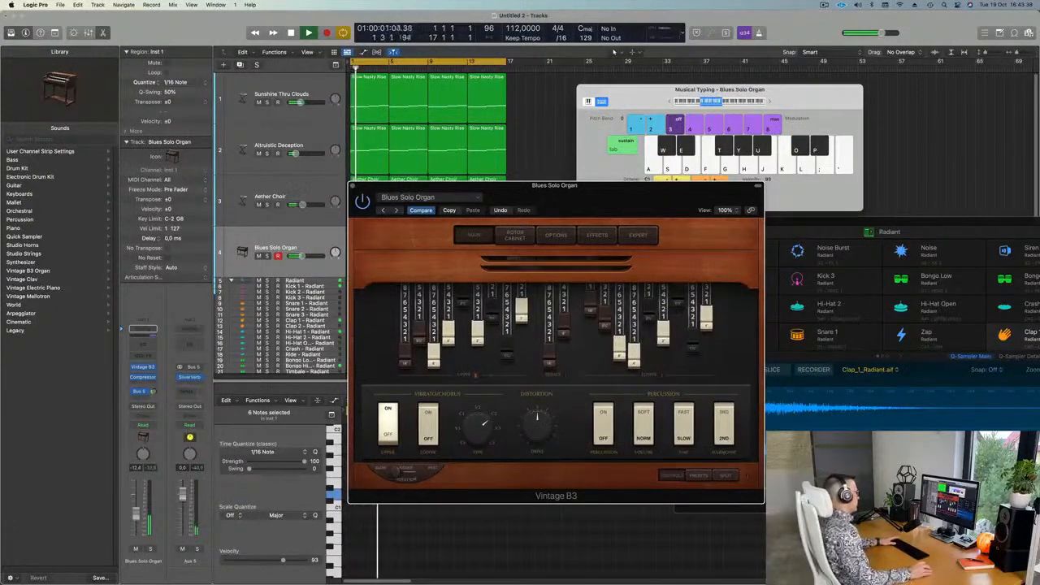
click(614, 51)
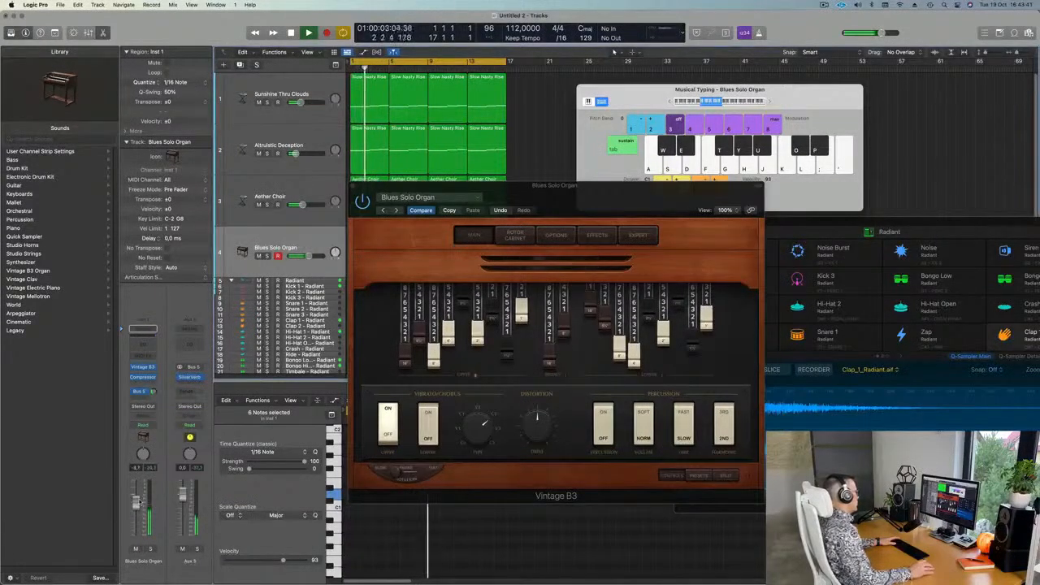
click(397, 210)
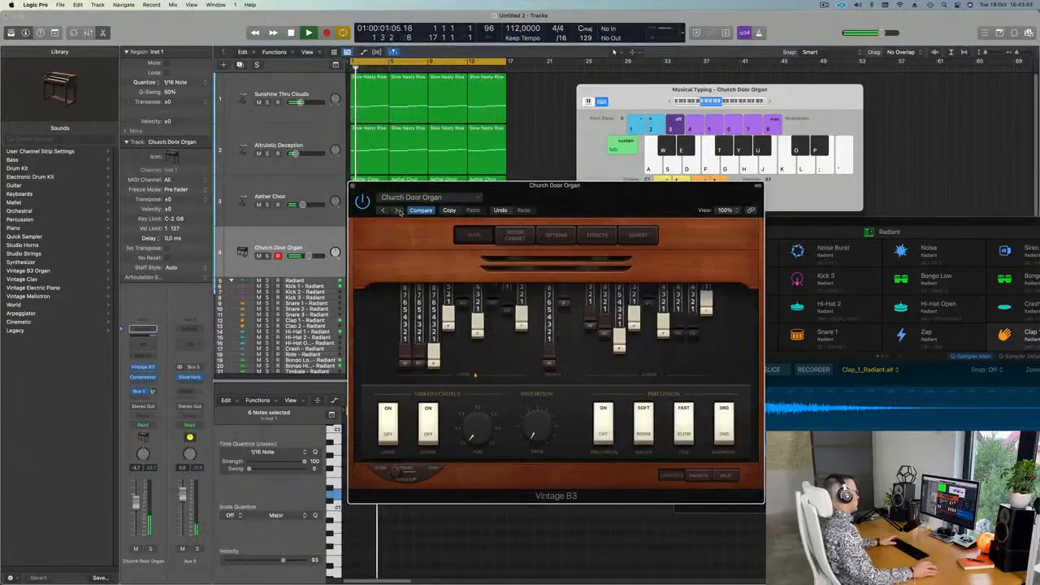
drag(584, 195, 534, 204)
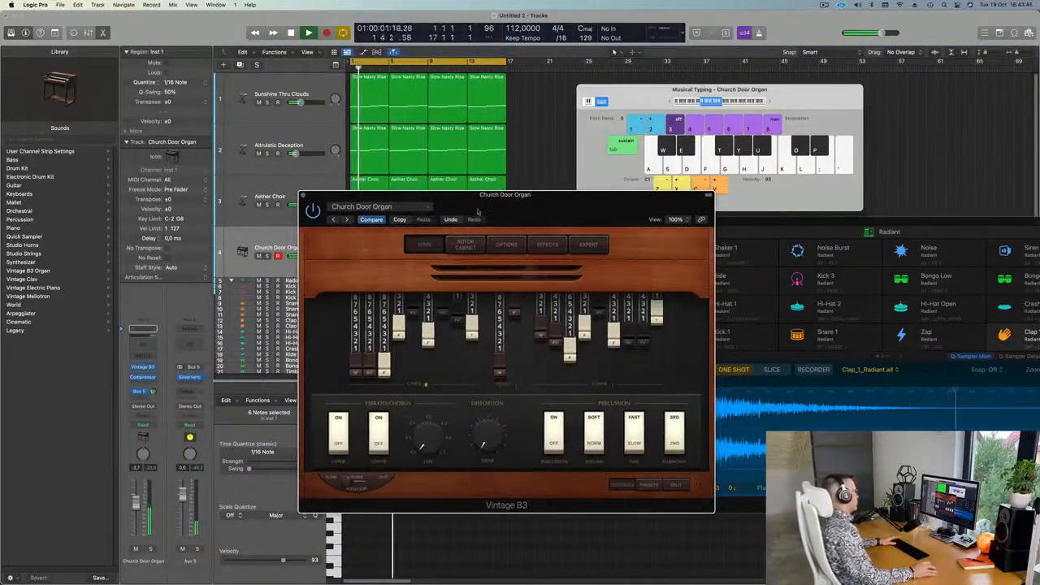
Step: Audition the Vintage B3 presets from Classic Funk Organ through Distorted Organ and Far Off Organ to Grand Organ
click(346, 220)
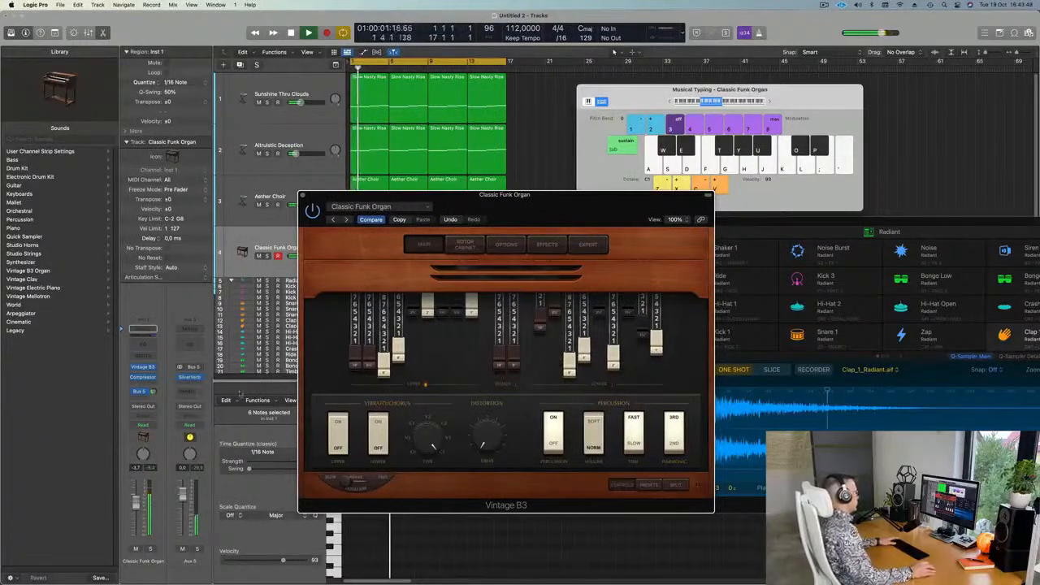
click(345, 220)
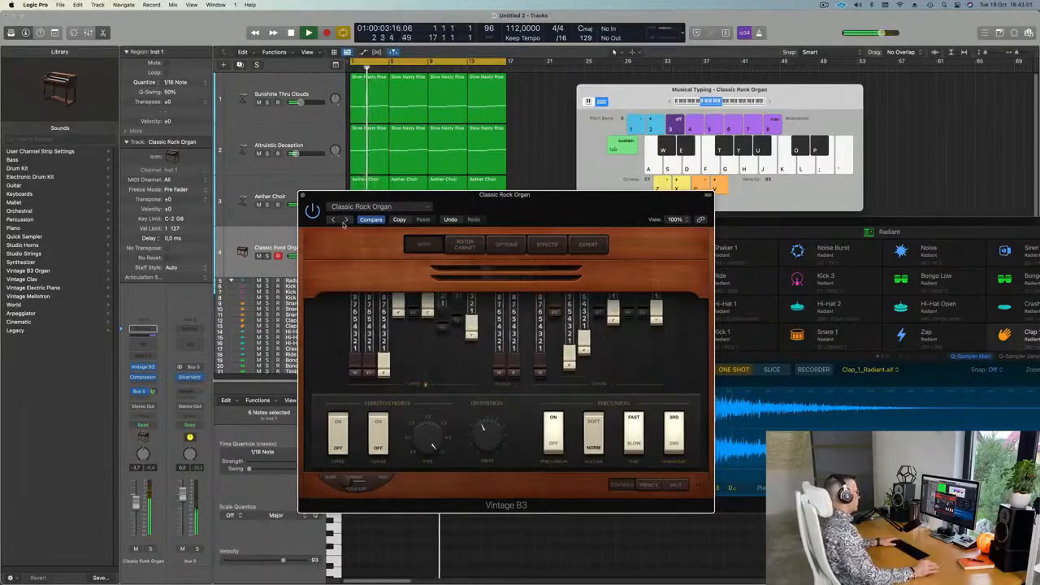
click(347, 221)
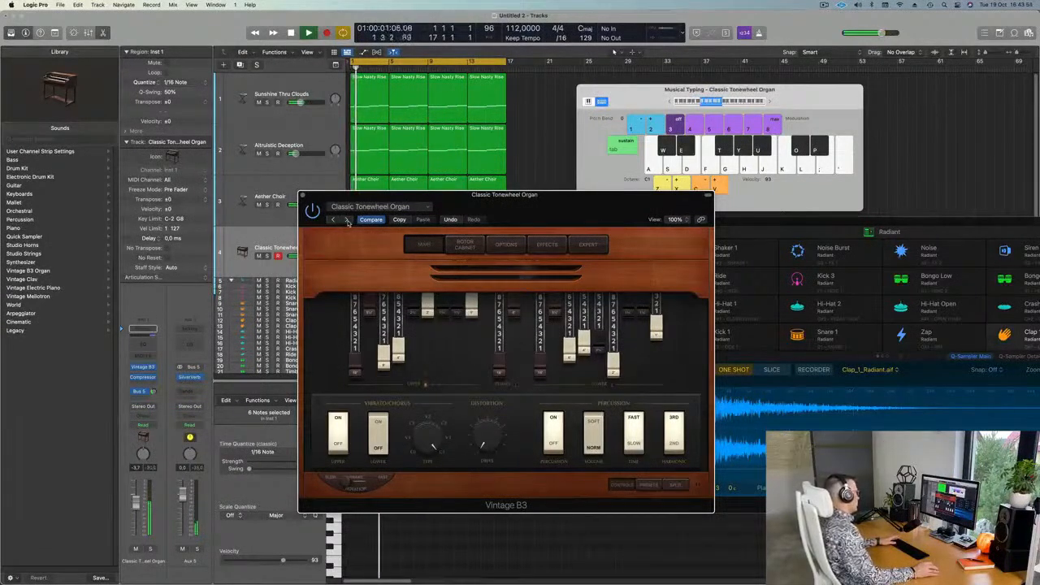
click(347, 220)
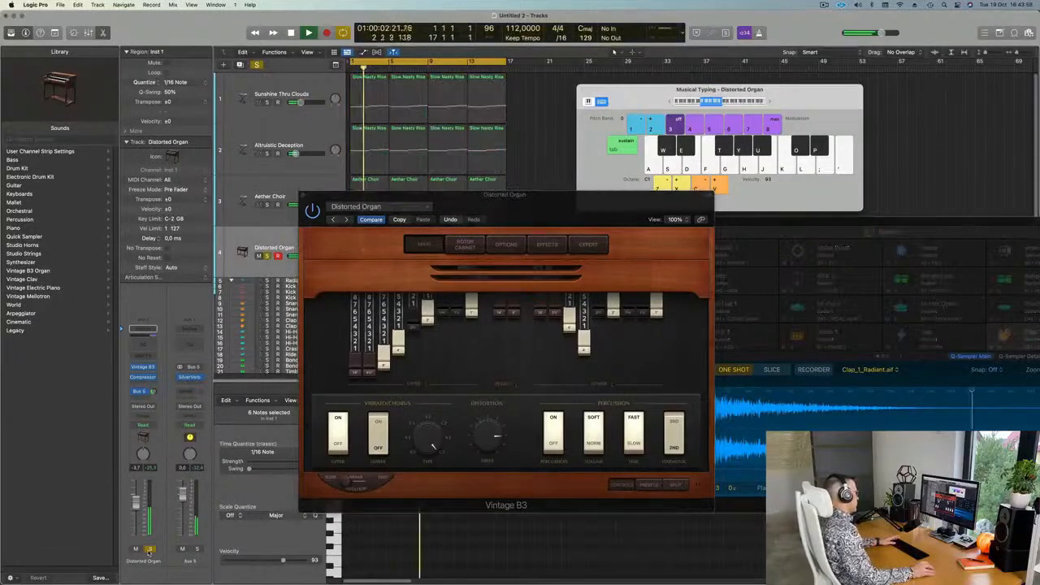
click(347, 220)
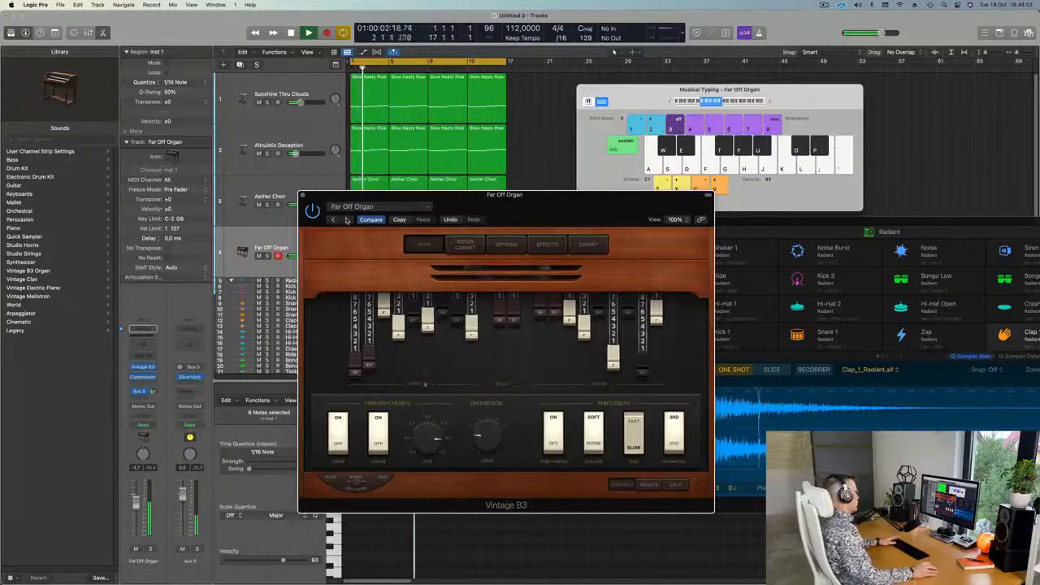
click(347, 221)
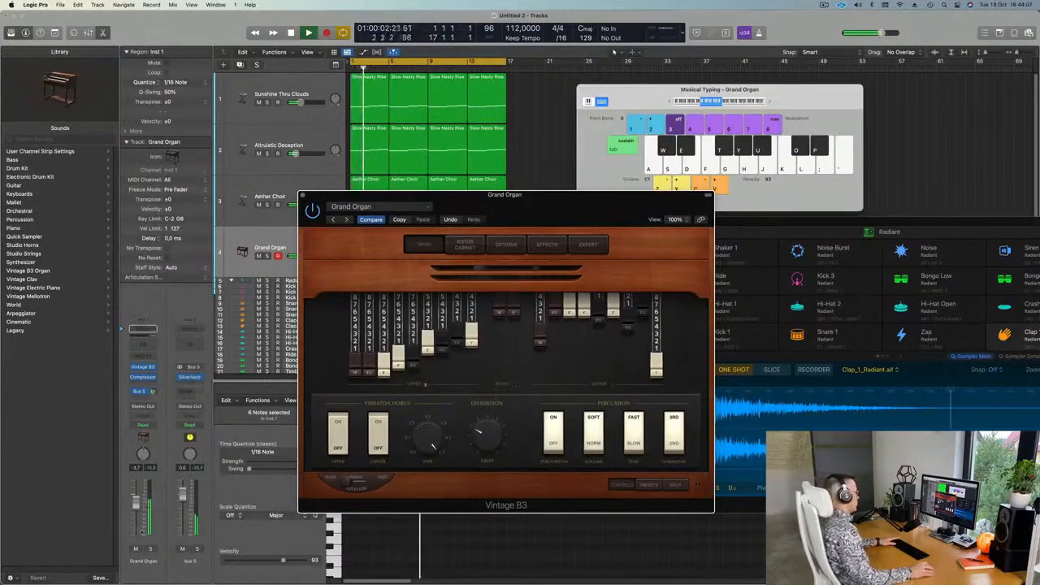
Step: Lower the organ track's volume and audition the Hard Rock Organ preset, checking it in solo
drag(135, 503, 135, 513)
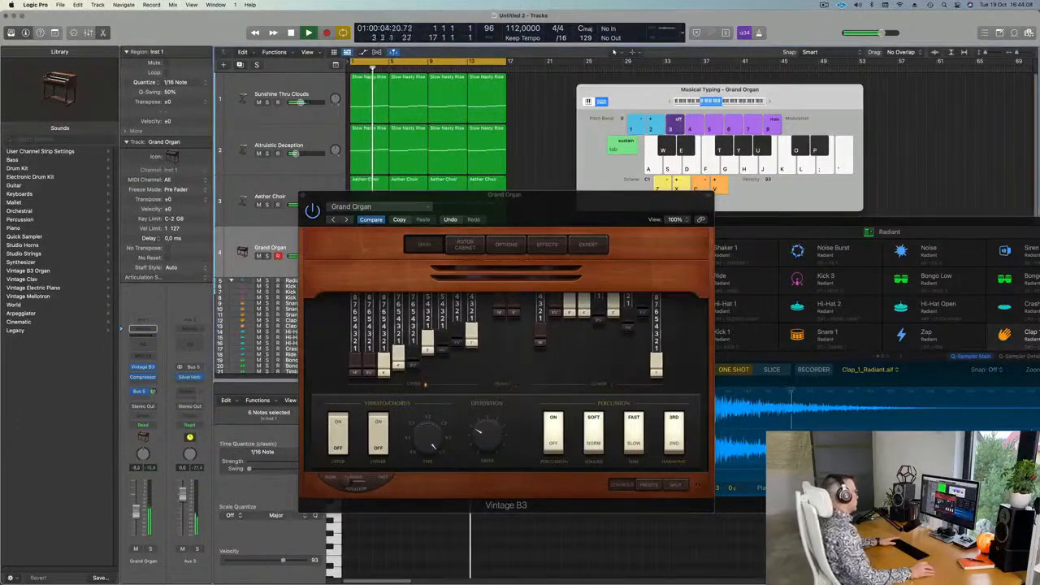
click(347, 220)
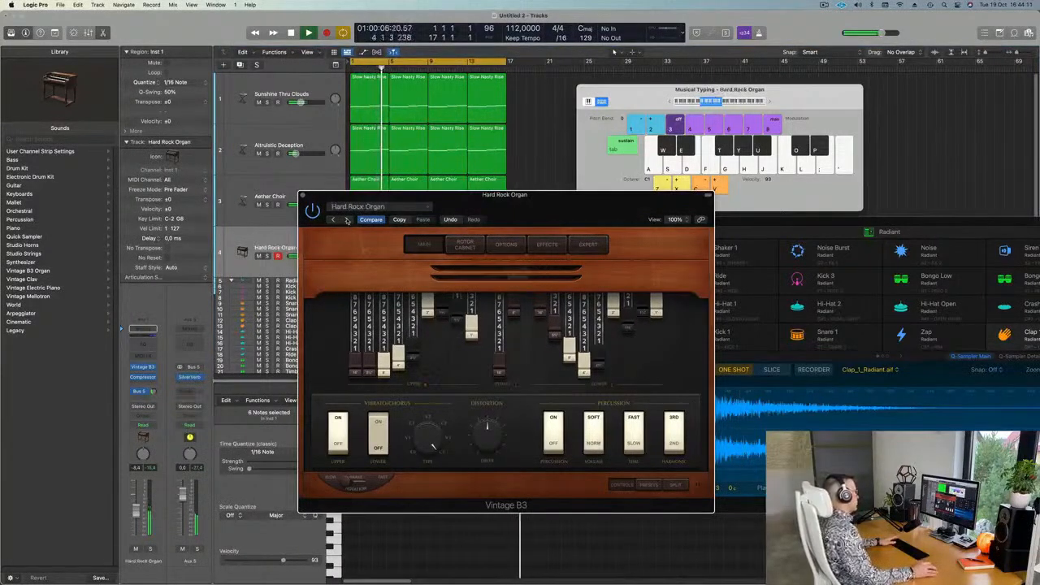
click(148, 550)
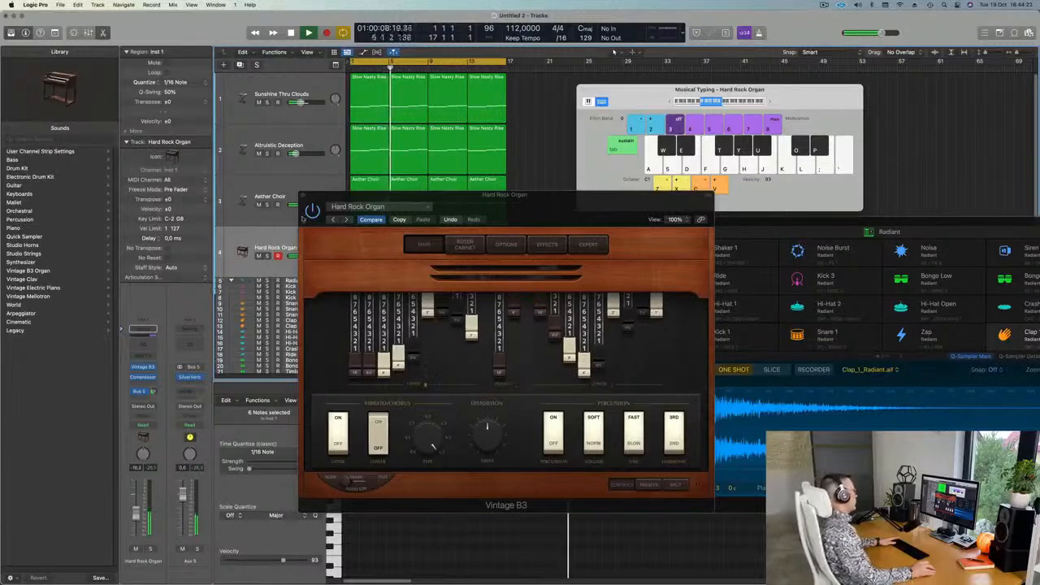
Step: Switch the Vintage B3 to the Jazz Fusion Organ preset, set the track volume to -13.6 dB and close the instrument window
click(347, 220)
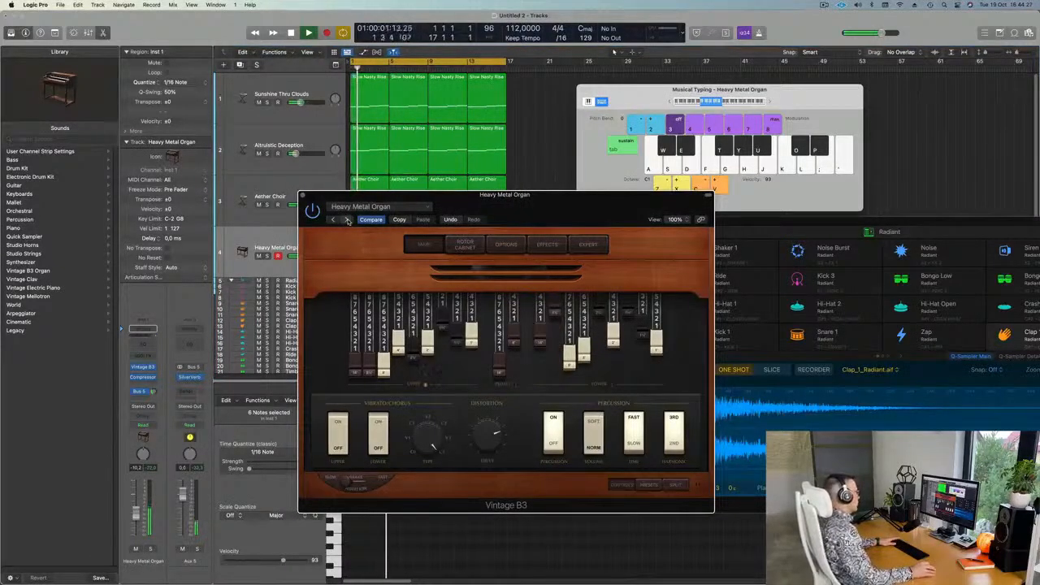
click(347, 221)
click(347, 220)
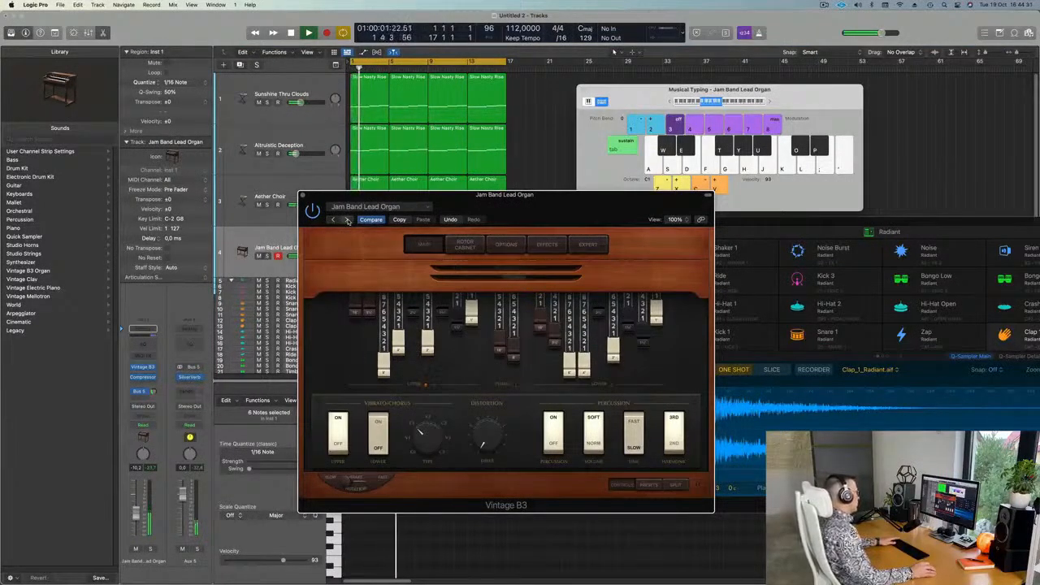
click(347, 220)
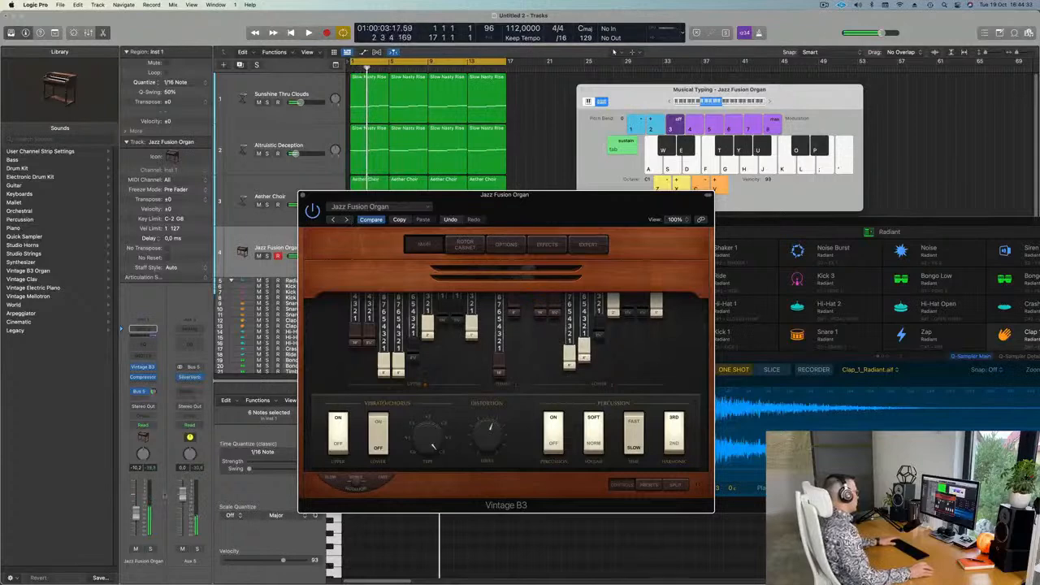
drag(137, 518, 137, 521)
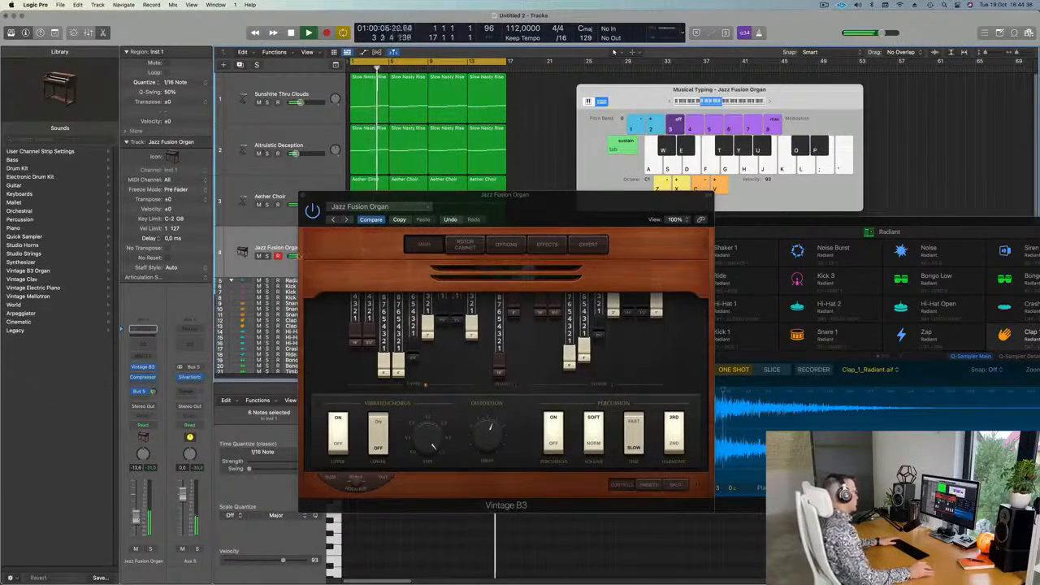
click(303, 195)
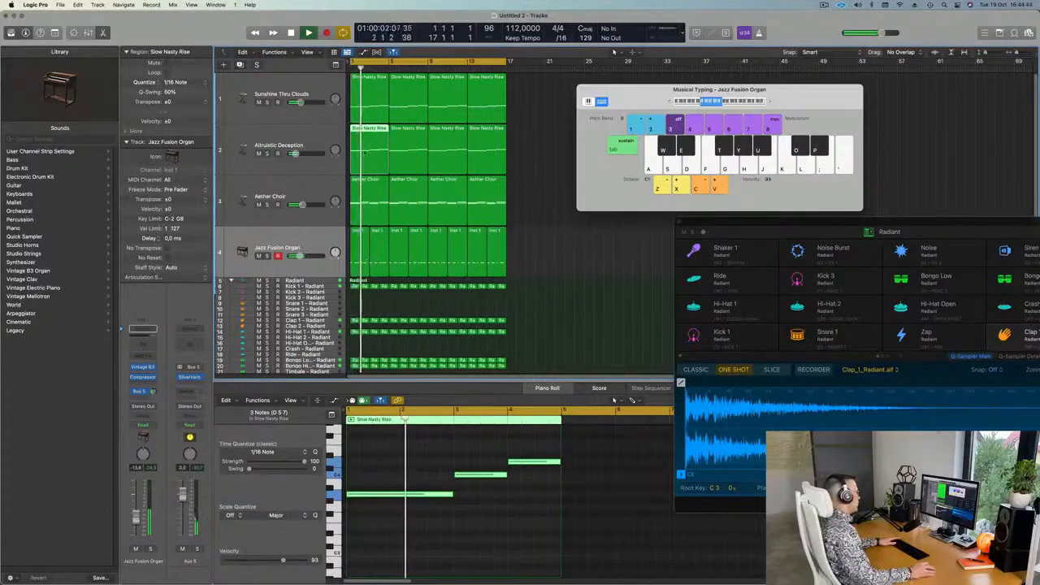
Step: Examine the notes of the first Altruistic Deception region in the Piano Roll, moving the Radiant window out of the way
double_click(369, 132)
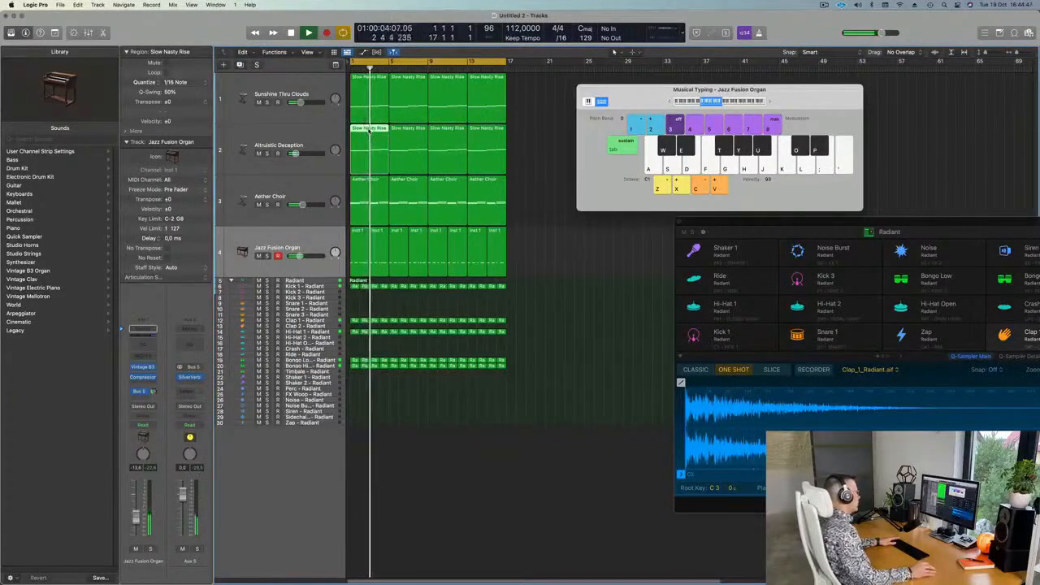
double_click(369, 131)
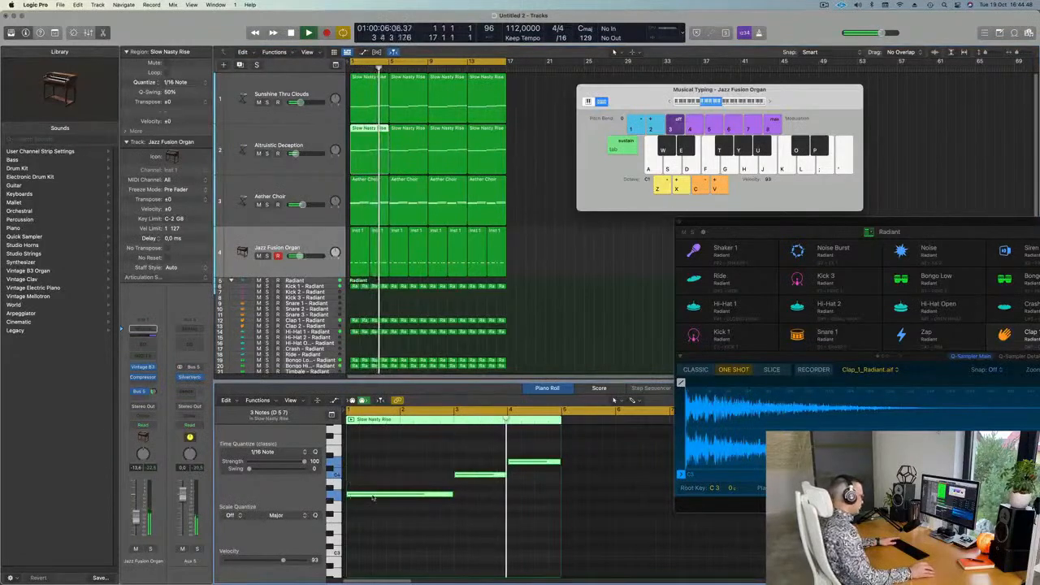
drag(768, 224, 1035, 221)
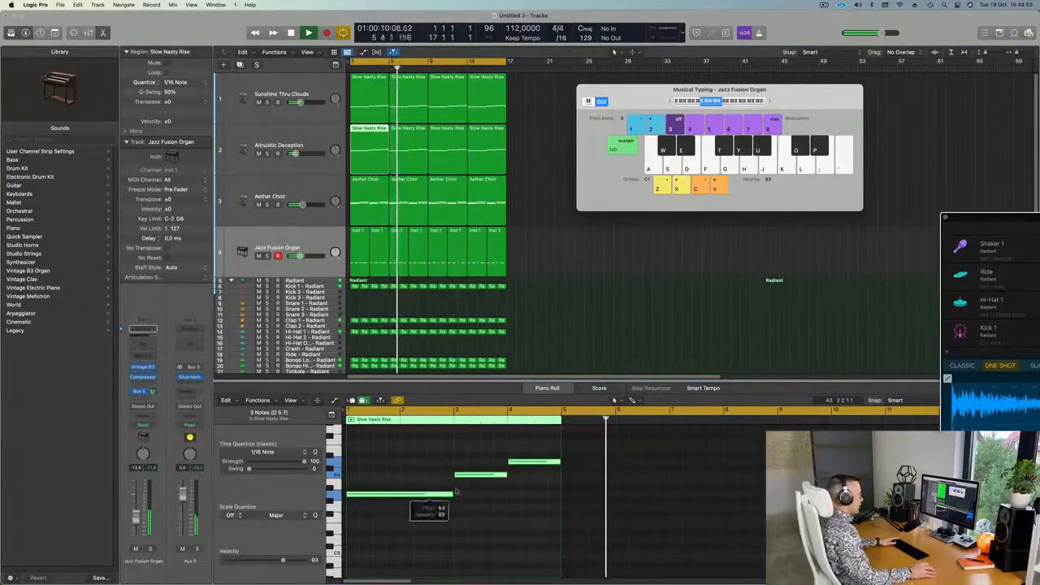
click(482, 477)
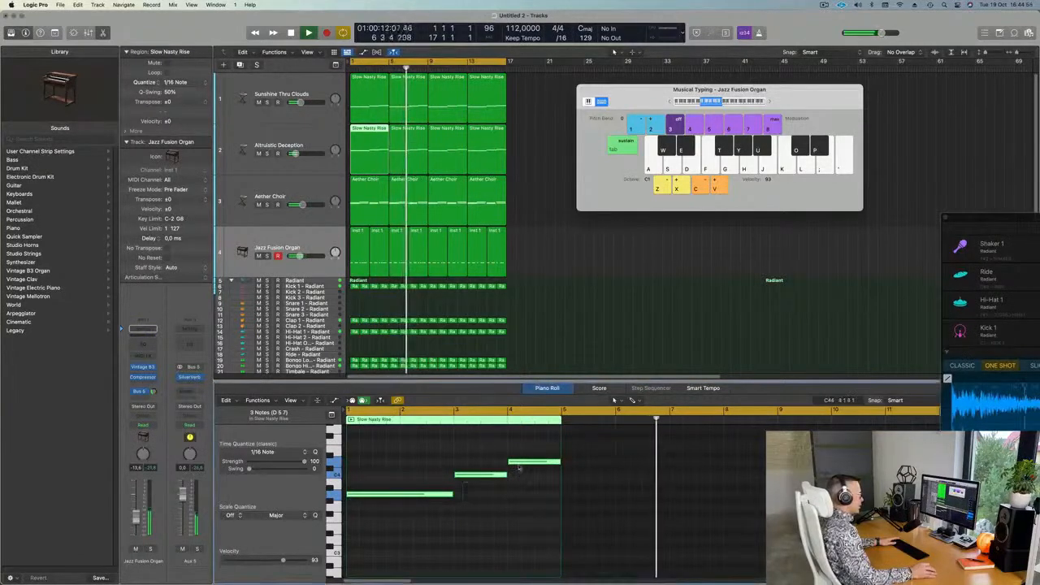
Step: Restart playback and transpose all notes of the first organ region down five semitones to A0
scroll(431, 272, down, 2)
key(Return)
click(365, 230)
click(390, 529)
key(super+a)
key(alt+Down)
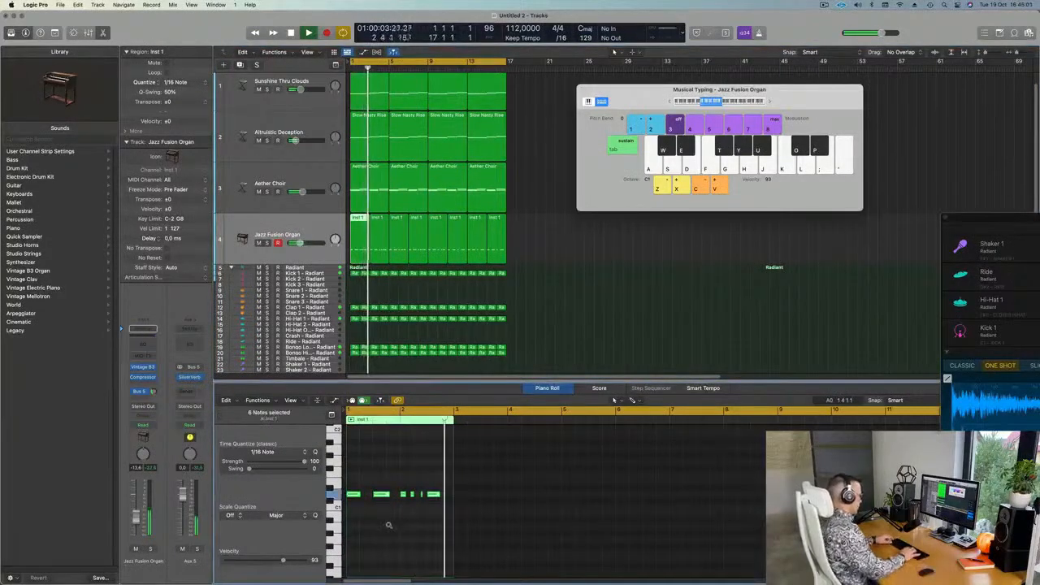
key(alt+Down)
key(alt+Down)
key(alt+Down)
key(alt+Down)
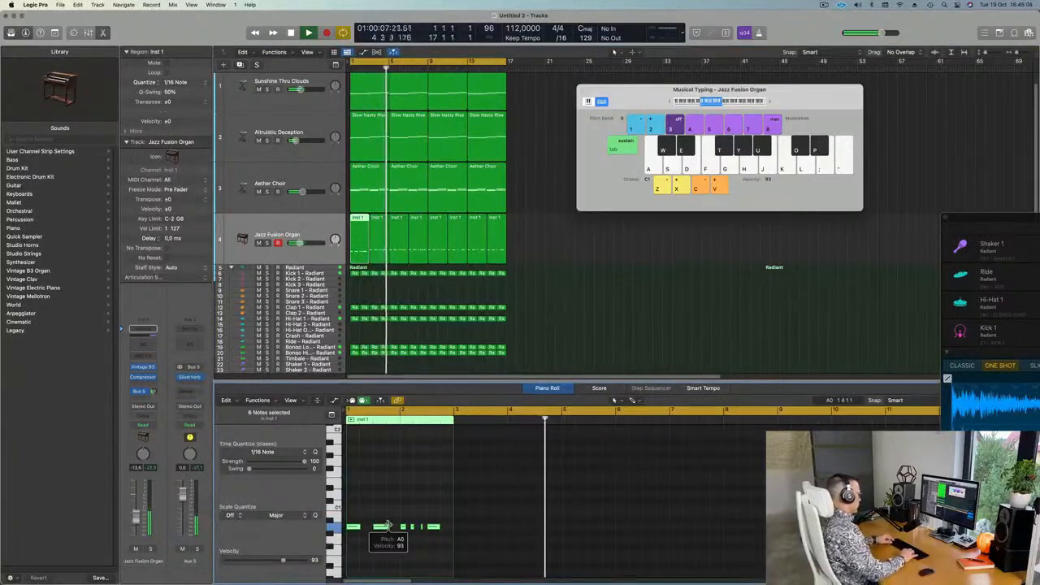
Step: Solo the Jazz Fusion Organ track and transpose all notes of its first region up to D1 during playback
key(Return)
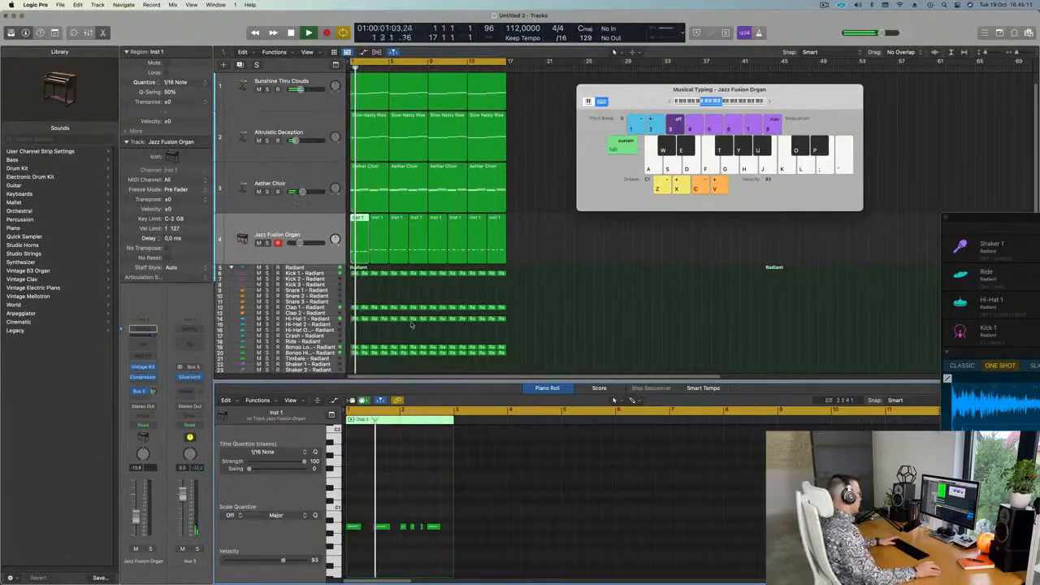
key(space)
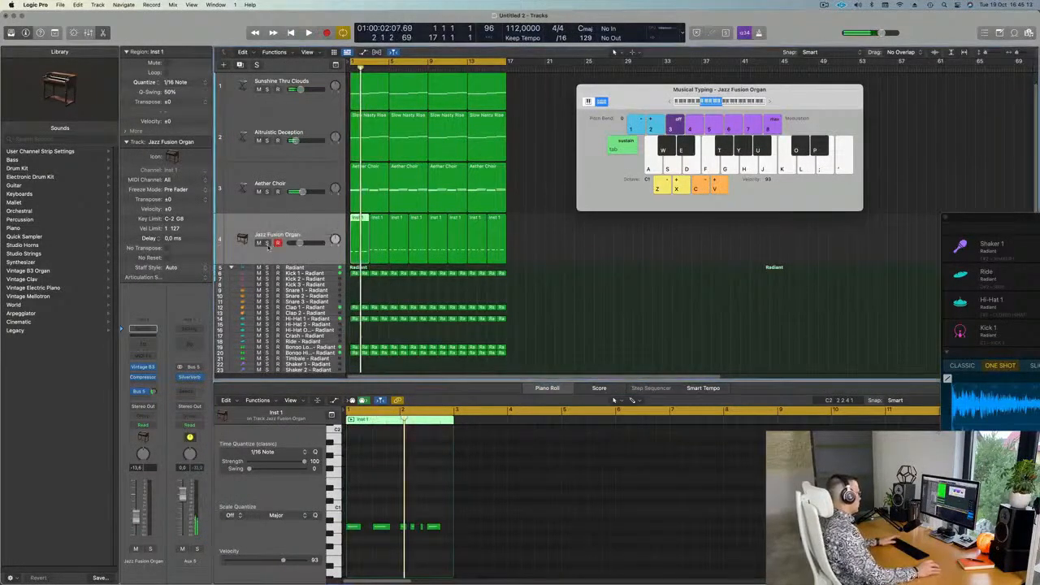
click(268, 243)
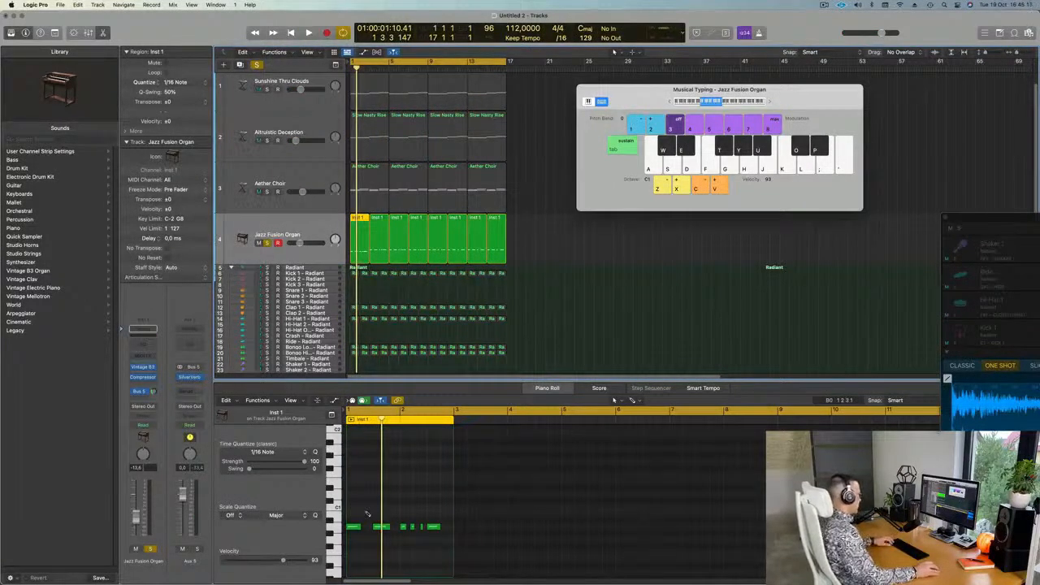
key(space)
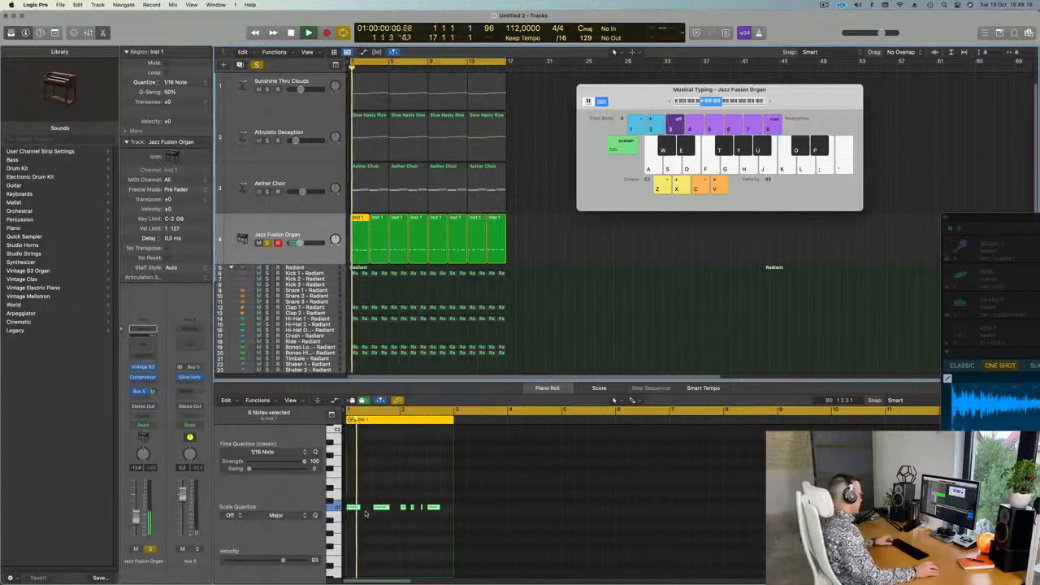
key(alt+Up)
key(alt+Up)
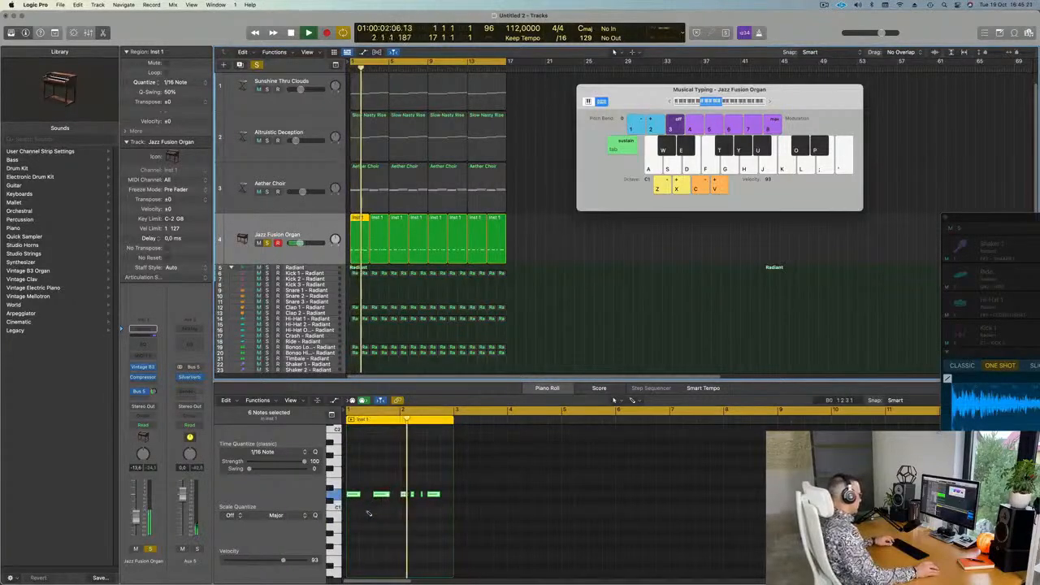
Step: Transpose the first organ region's notes up an octave to D2, undoing any stray edit
key(space)
key(space)
drag(349, 497, 450, 503)
key(super+z)
scroll(401, 509, up, 3)
scroll(400, 510, up, 1)
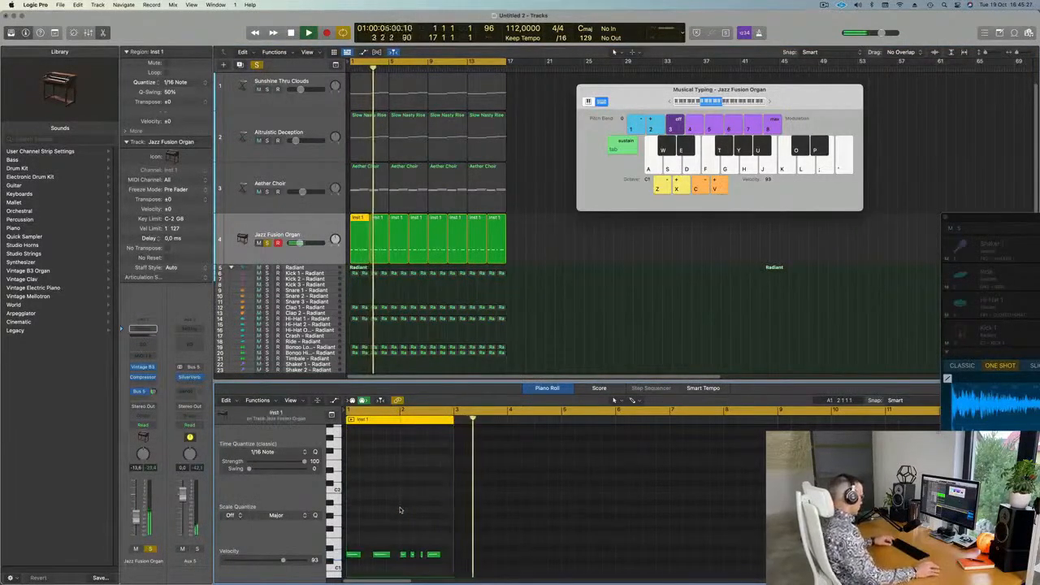
scroll(400, 509, down, 5)
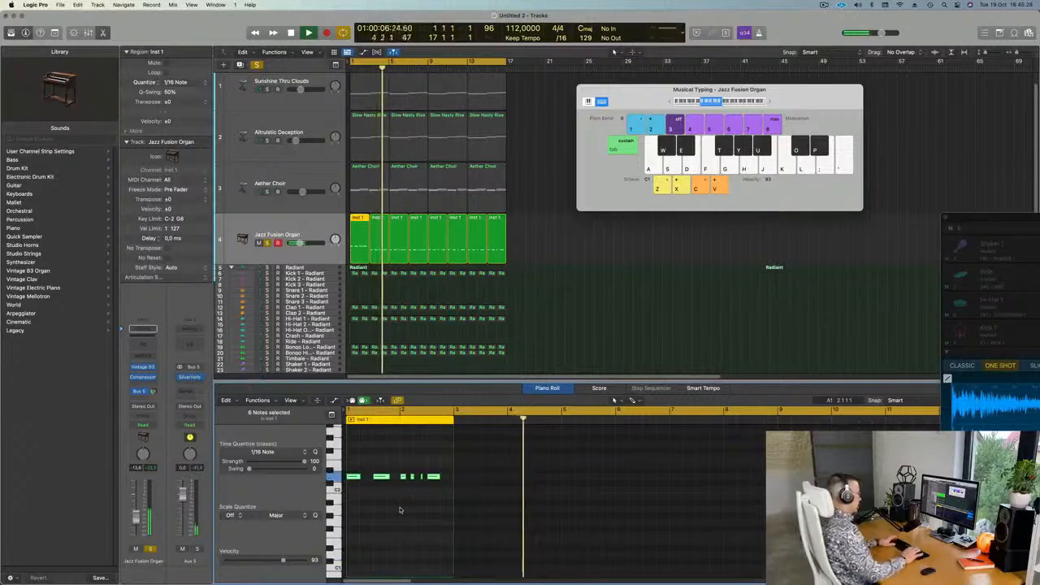
Step: Turn off the organ track's solo, replay the loop from the start and clear the region selection
click(378, 237)
key(Return)
click(325, 254)
key(space)
key(super+a)
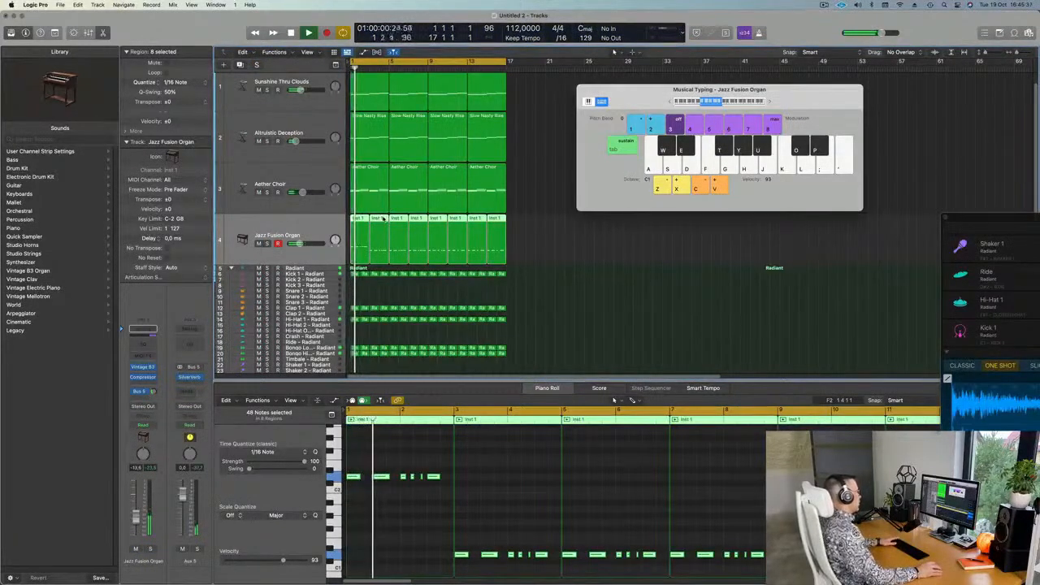
click(512, 242)
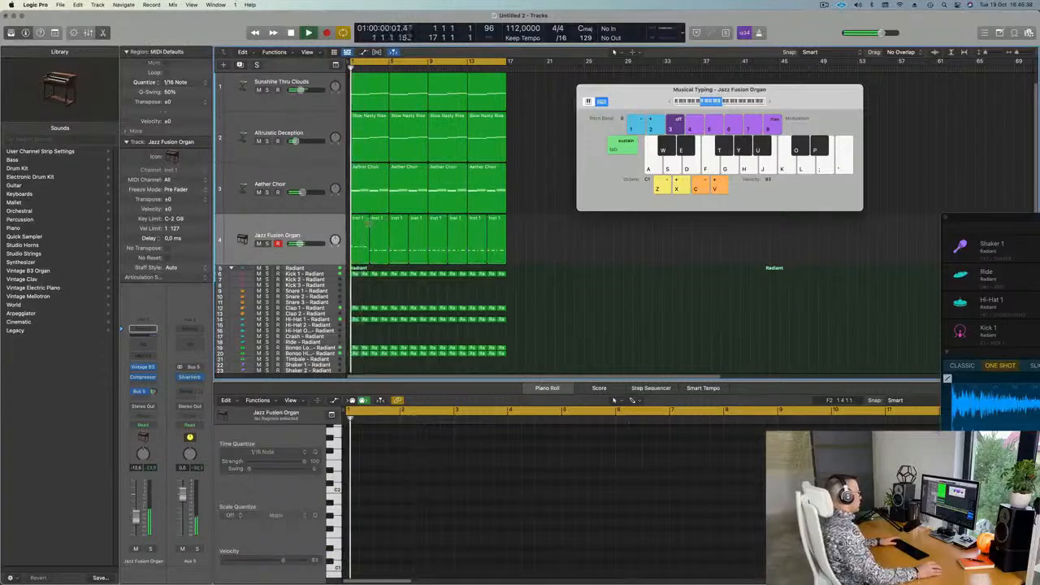
Step: Transpose the second organ region up an octave, raise its first two notes to E2 and last four to F2, and audition it
click(382, 244)
click(514, 530)
key(super+a)
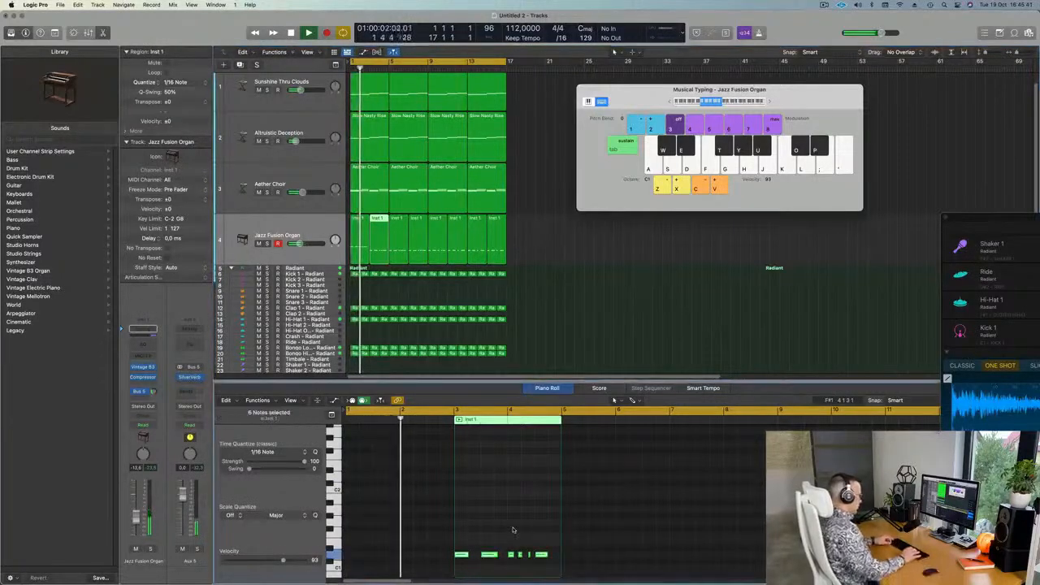
key(alt+shift+Up)
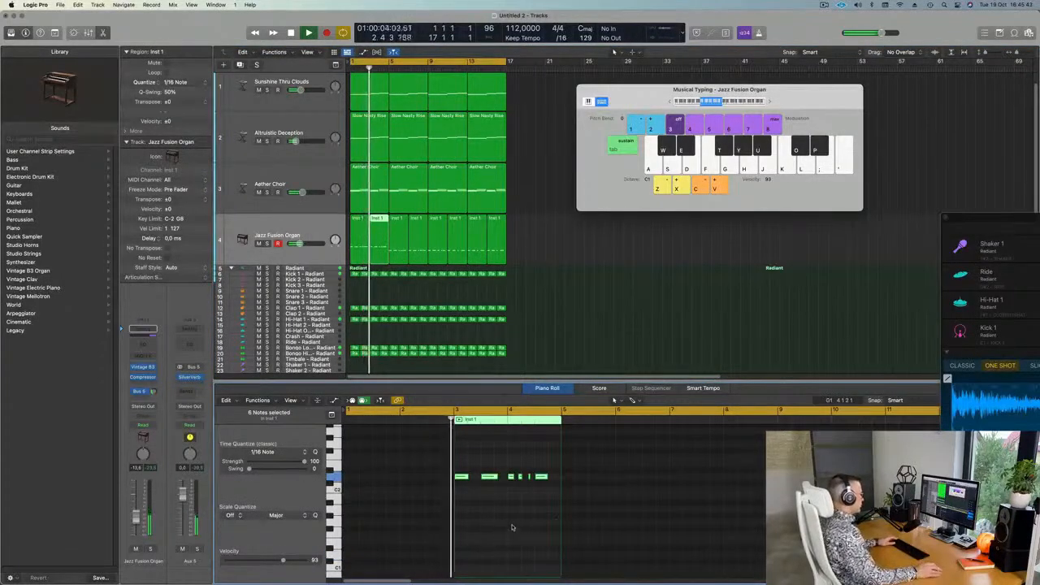
scroll(509, 521, up, 2)
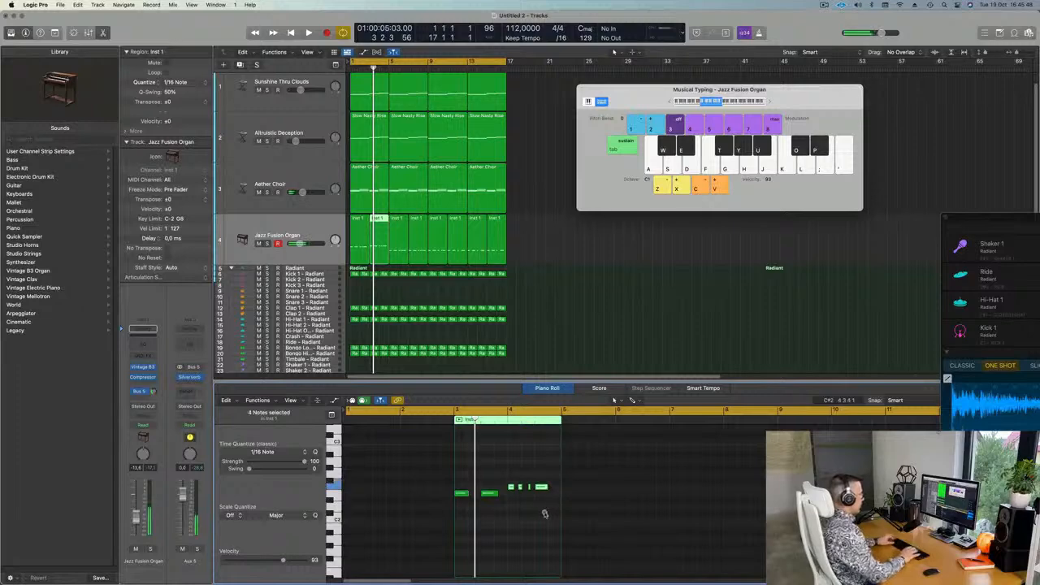
key(space)
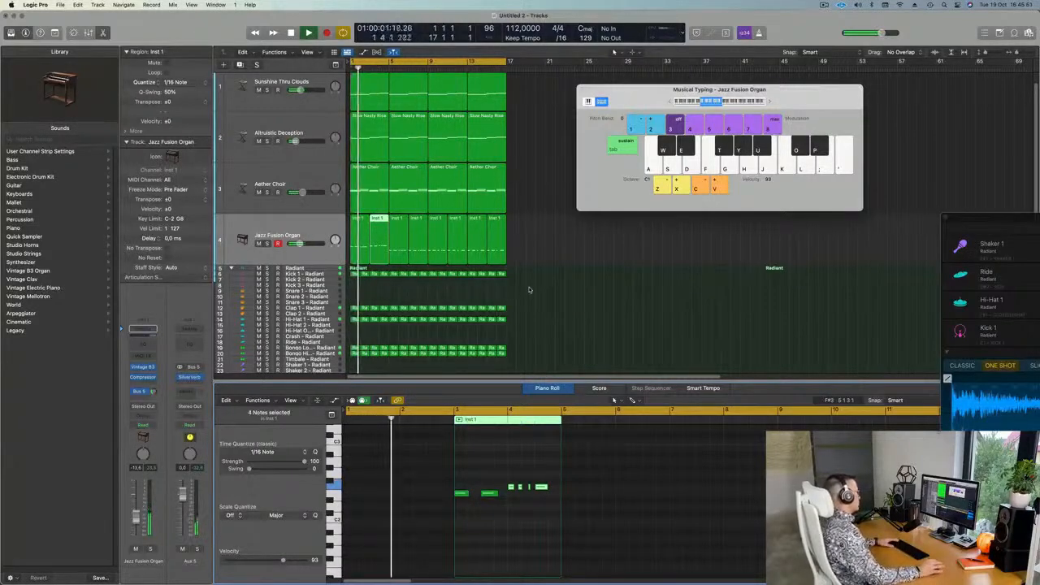
scroll(531, 295, up, 2)
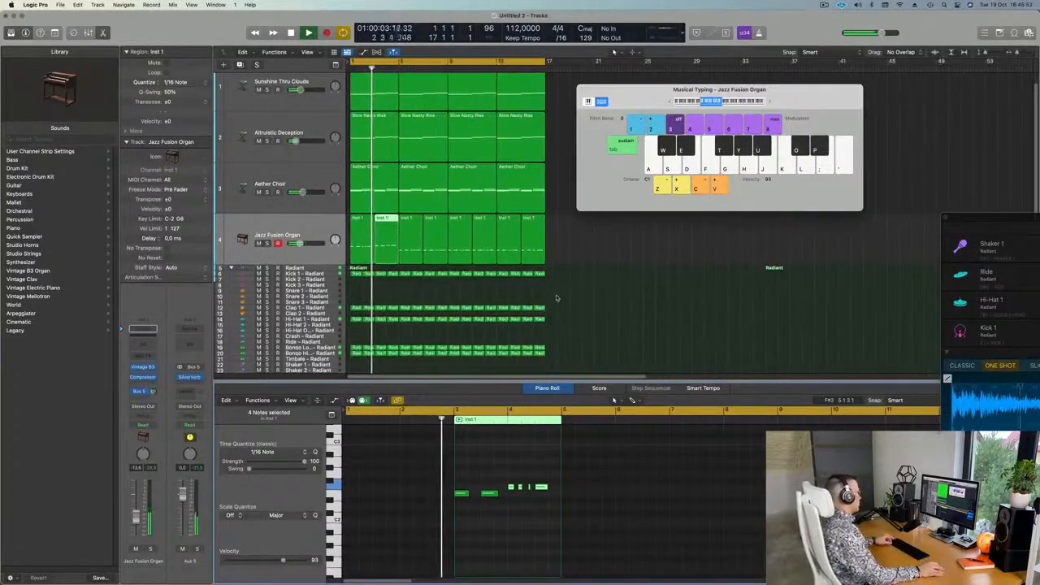
scroll(526, 297, down, 1)
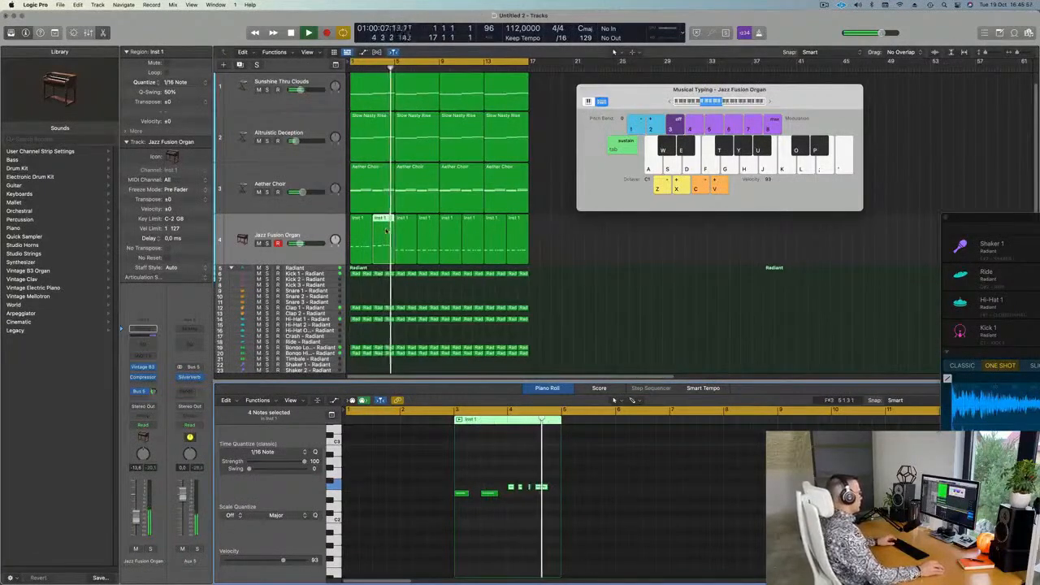
Step: Check the Altruistic Deception chords, raise the second organ region's first two notes to F2 and last four to G2, and replay
click(382, 139)
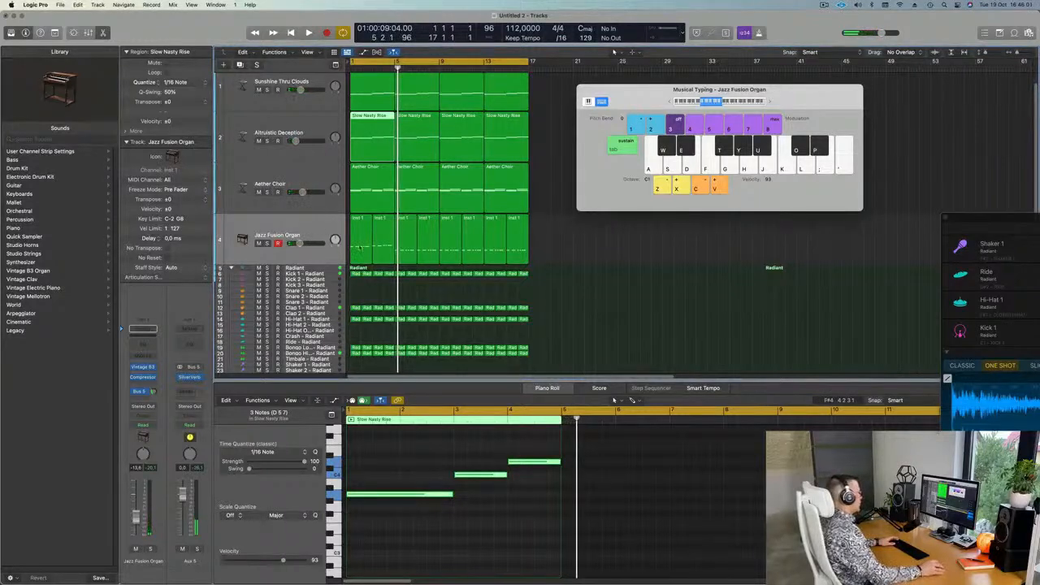
click(382, 241)
drag(468, 481, 554, 488)
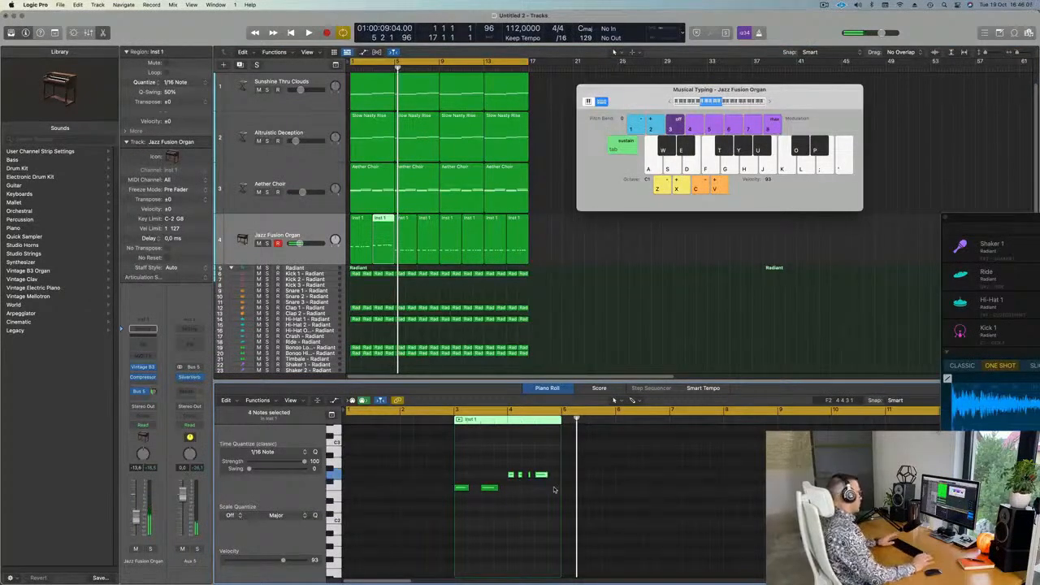
key(Return)
key(space)
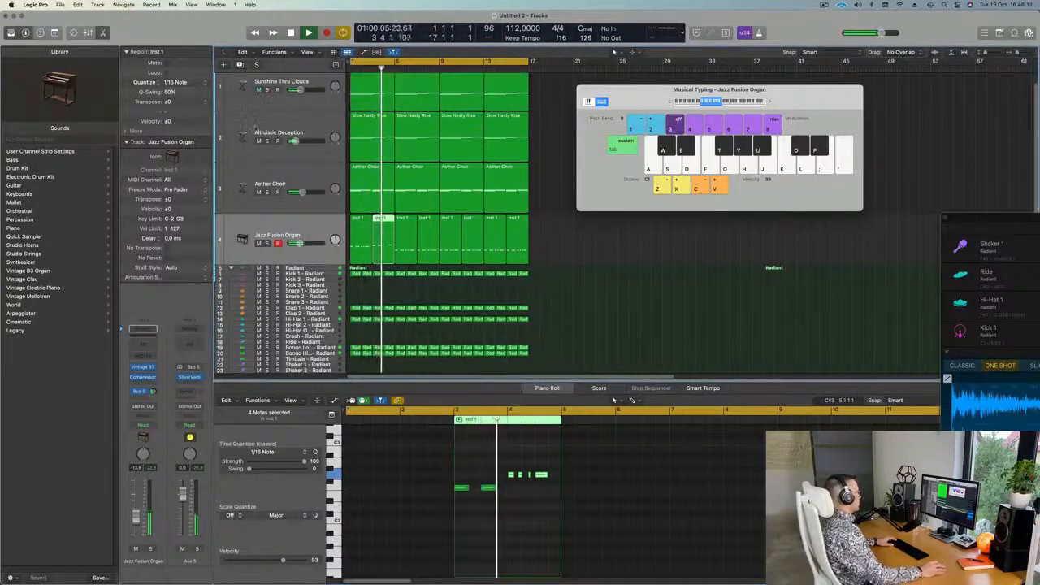
Step: Mute the Altruistic Deception and Aether Choir tracks and listen to the organ line from the start of the loop
click(259, 140)
click(260, 192)
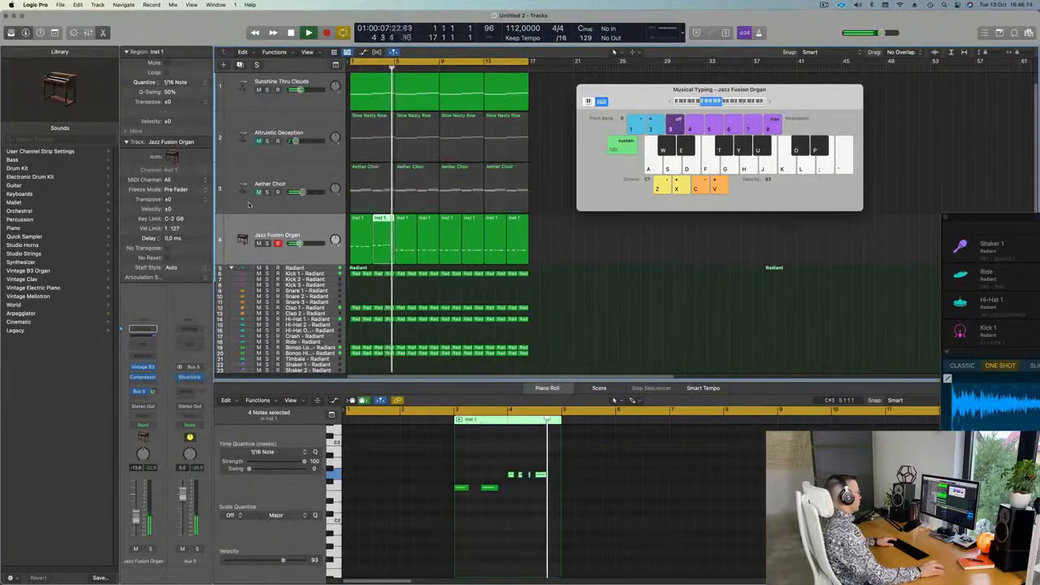
scroll(564, 265, down, 1)
scroll(567, 266, up, 4)
scroll(606, 269, down, 3)
scroll(610, 269, up, 1)
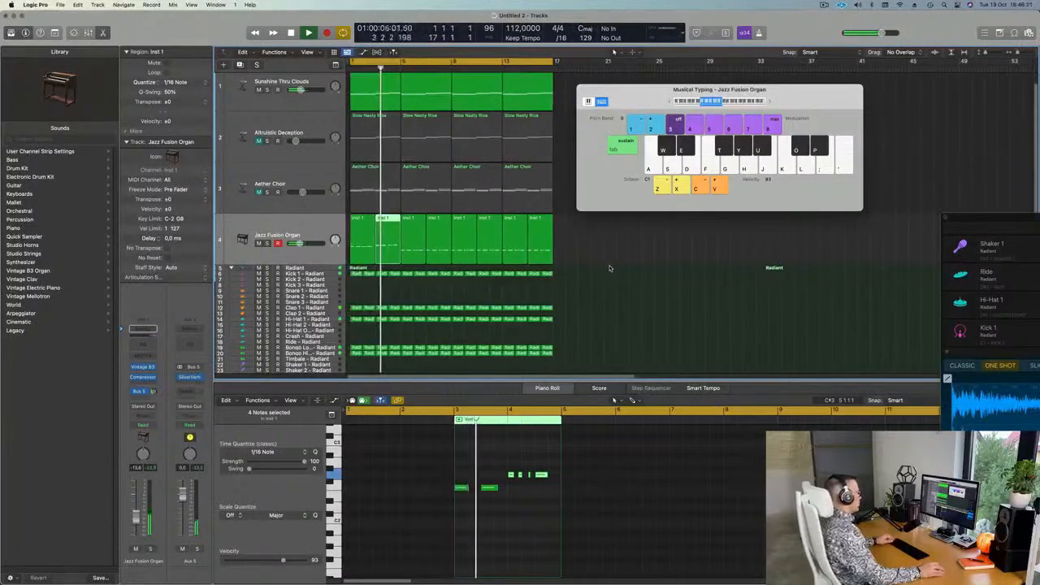
scroll(610, 268, up, 1)
scroll(610, 268, down, 1)
scroll(611, 268, down, 1)
scroll(615, 268, up, 2)
key(Return)
scroll(329, 242, down, 2)
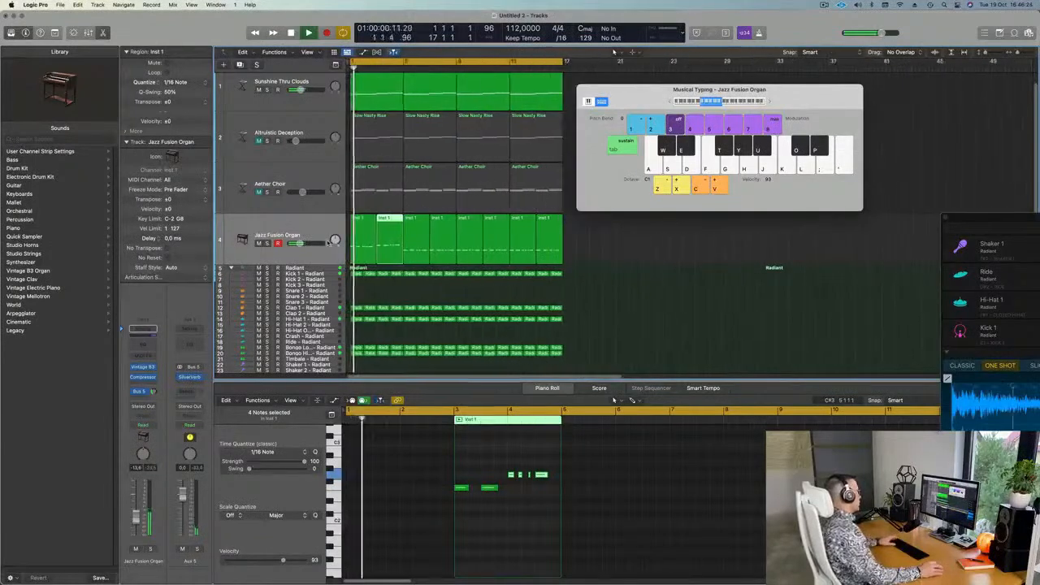
scroll(328, 242, down, 1)
key(space)
Step: Delete the six organ regions from bar 5 onward, keeping the first two, and play them
drag(582, 239, 402, 243)
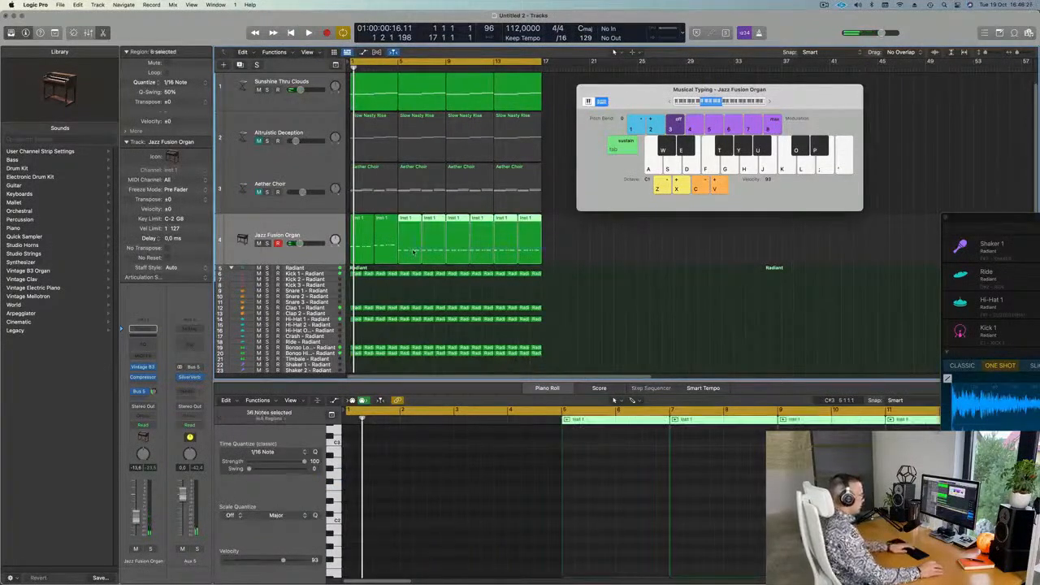
key(Delete)
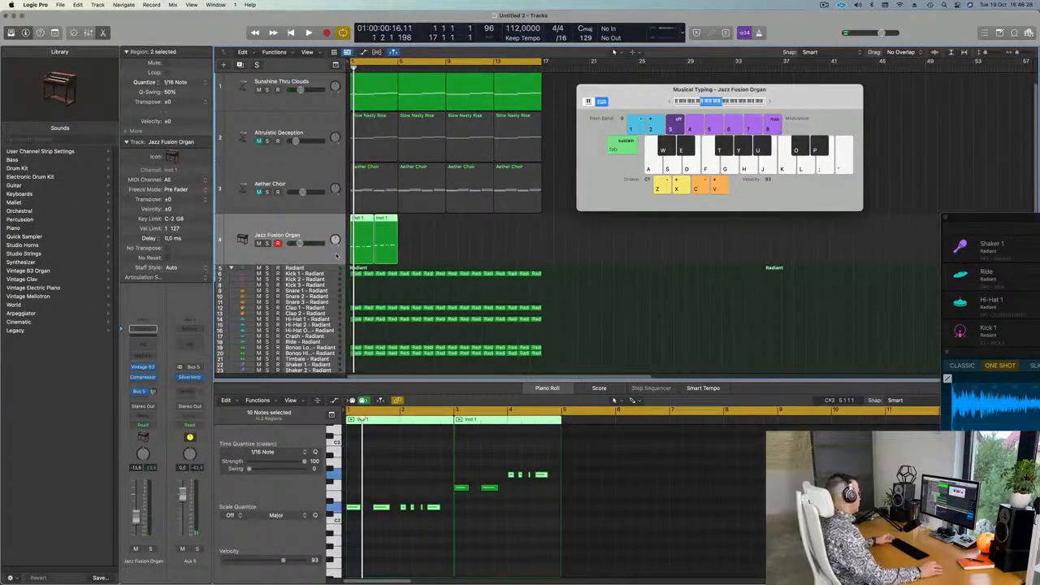
key(space)
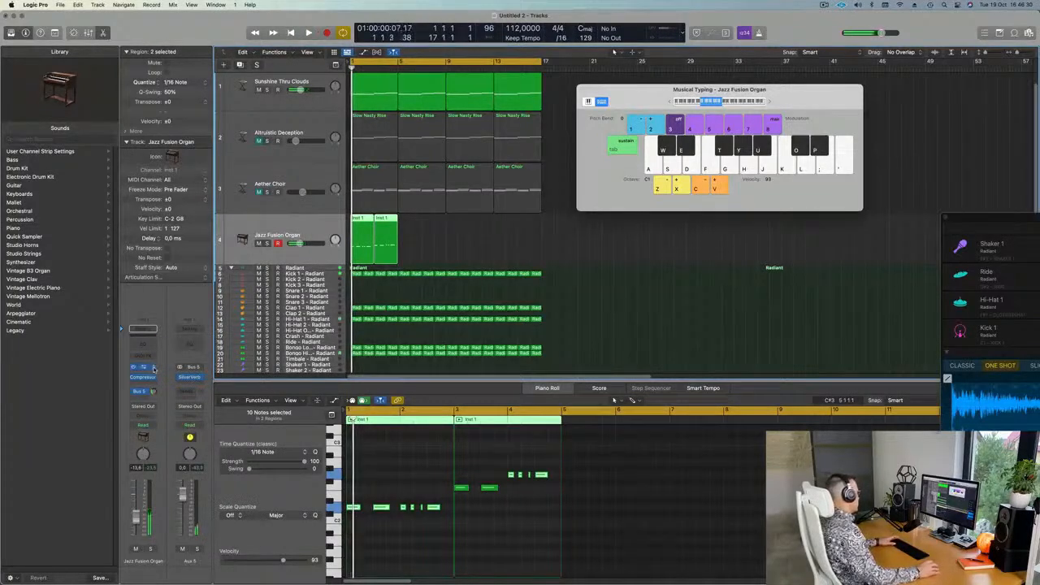
Step: Replace the Vintage B3 with a stereo Alchemy and load the Calm And Storm preset from the Organs category
click(154, 368)
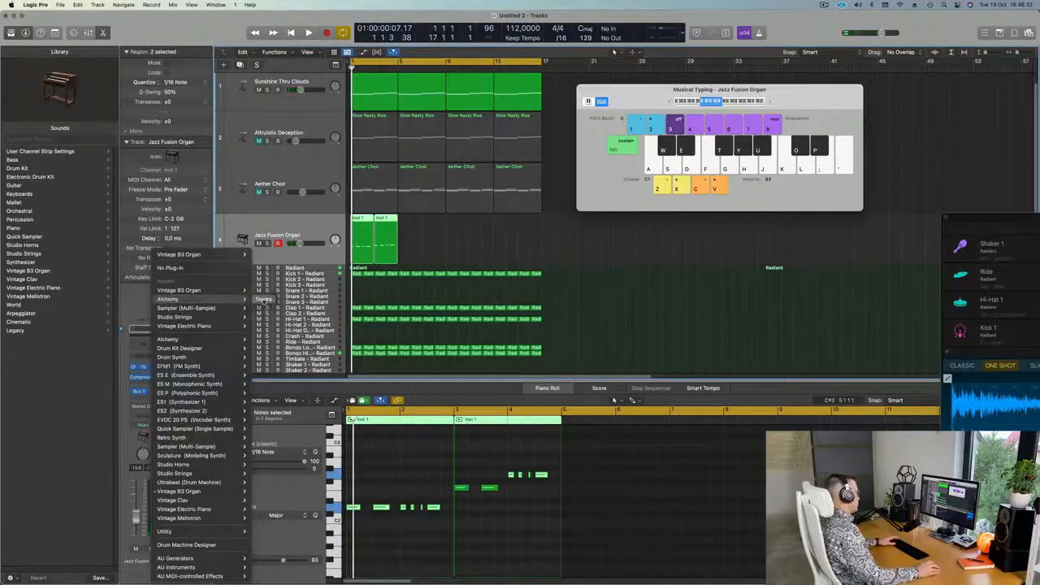
click(263, 300)
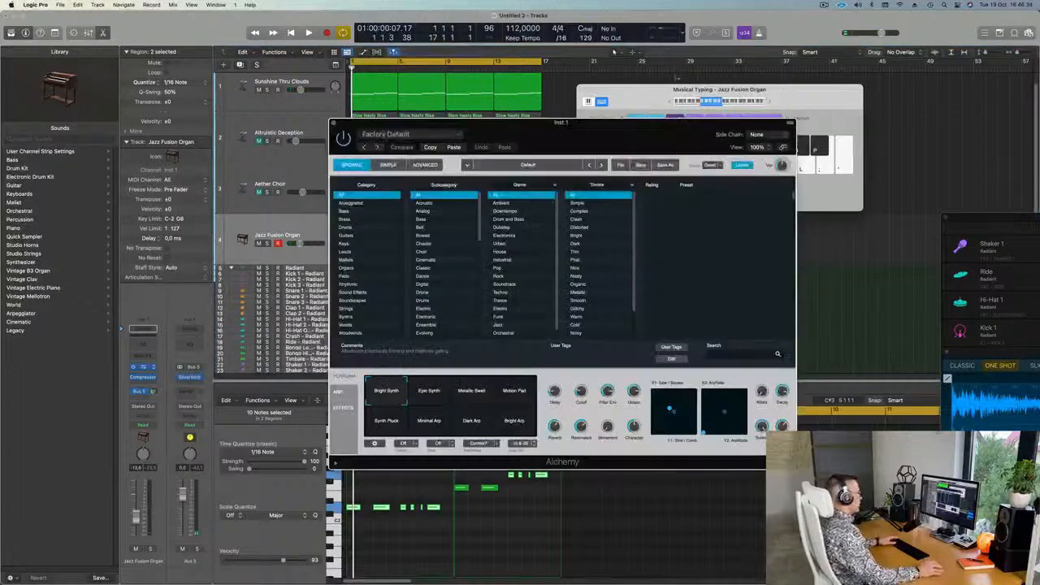
key(space)
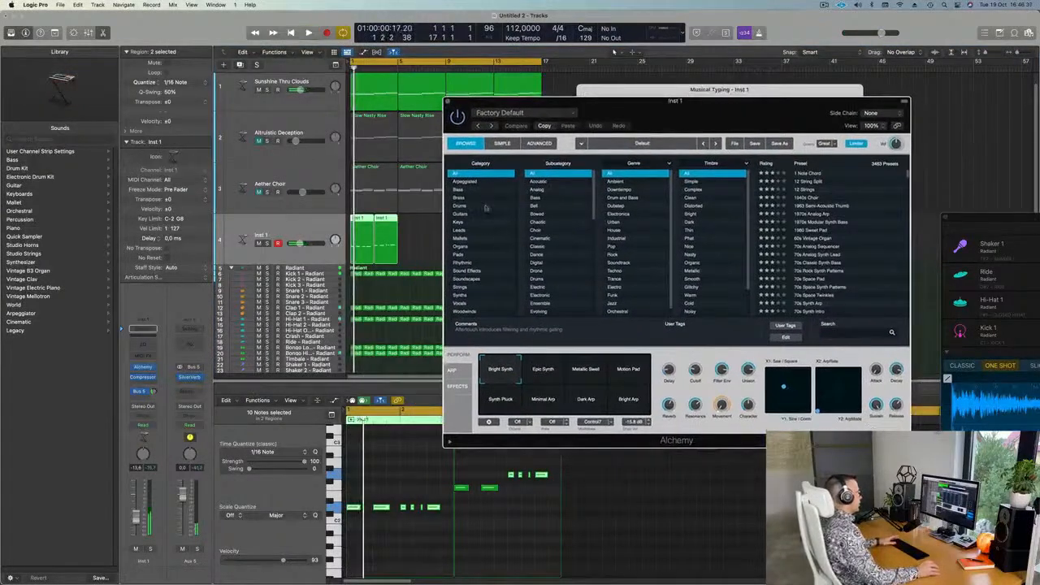
click(465, 246)
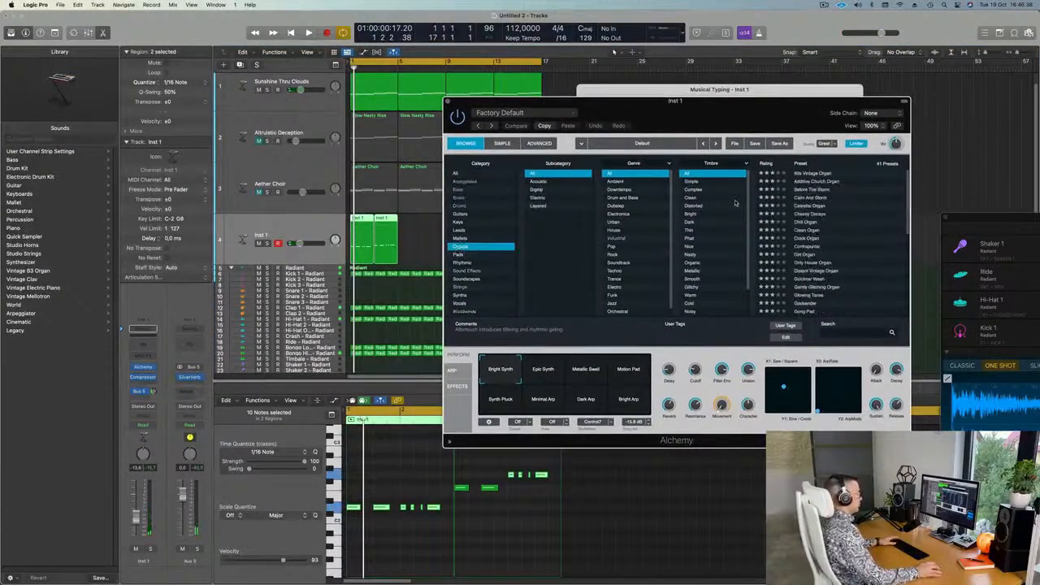
click(809, 199)
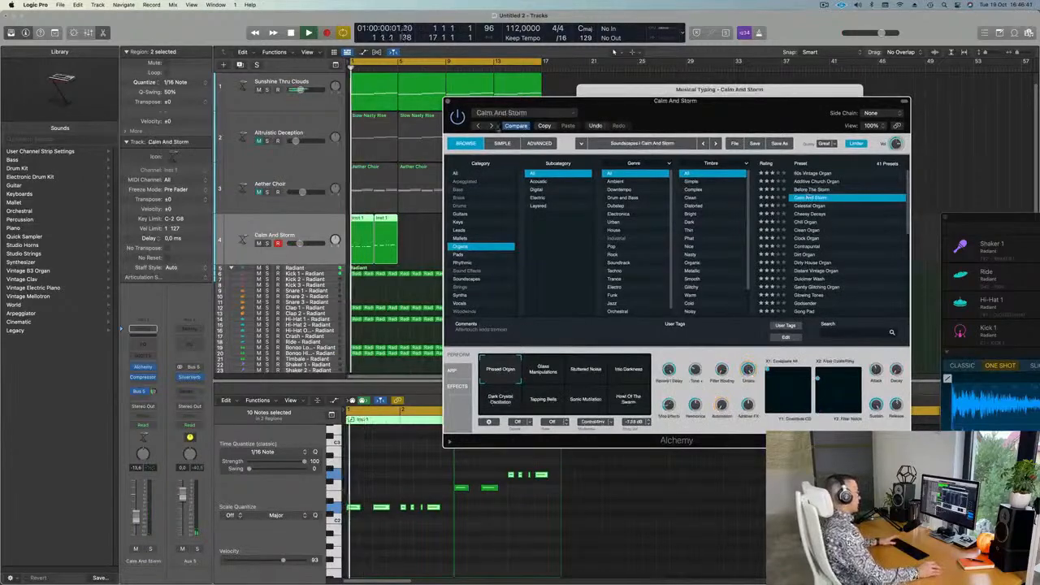
Step: Transpose all notes of both organ regions down an octave and replay them
click(418, 461)
key(super+a)
key(alt+shift+Down)
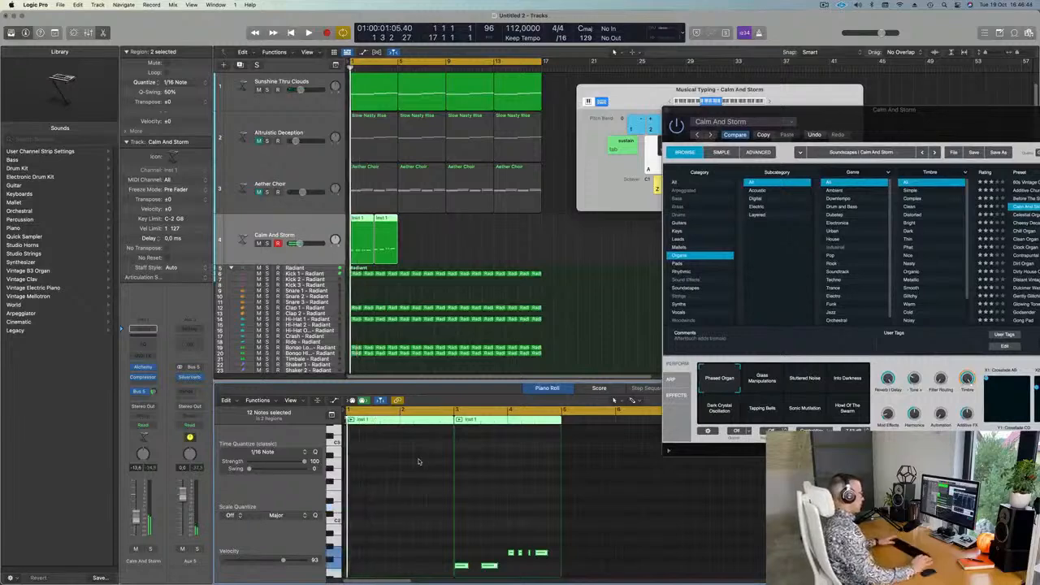
key(space)
Step: Audition Alchemy's Celestial Organ preset and repeat the two organ regions to fill the rest of the 16-bar loop
drag(911, 131, 719, 128)
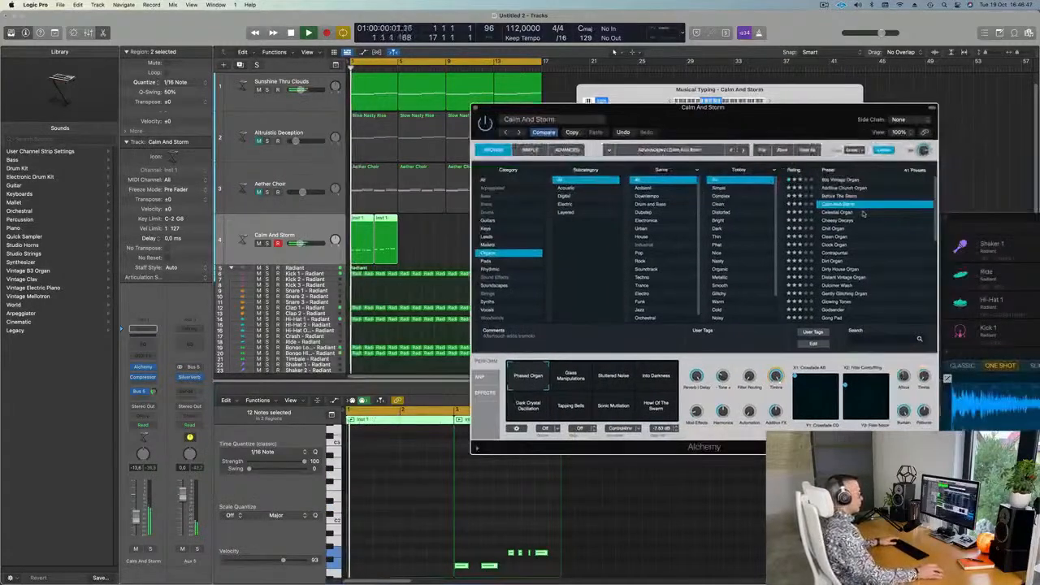
click(847, 214)
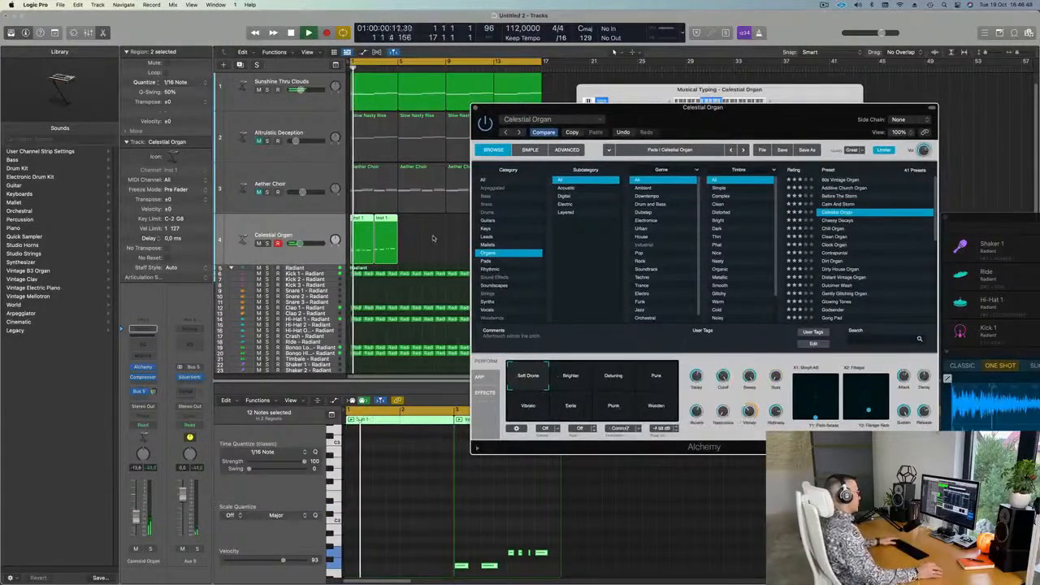
click(430, 239)
drag(559, 114, 752, 137)
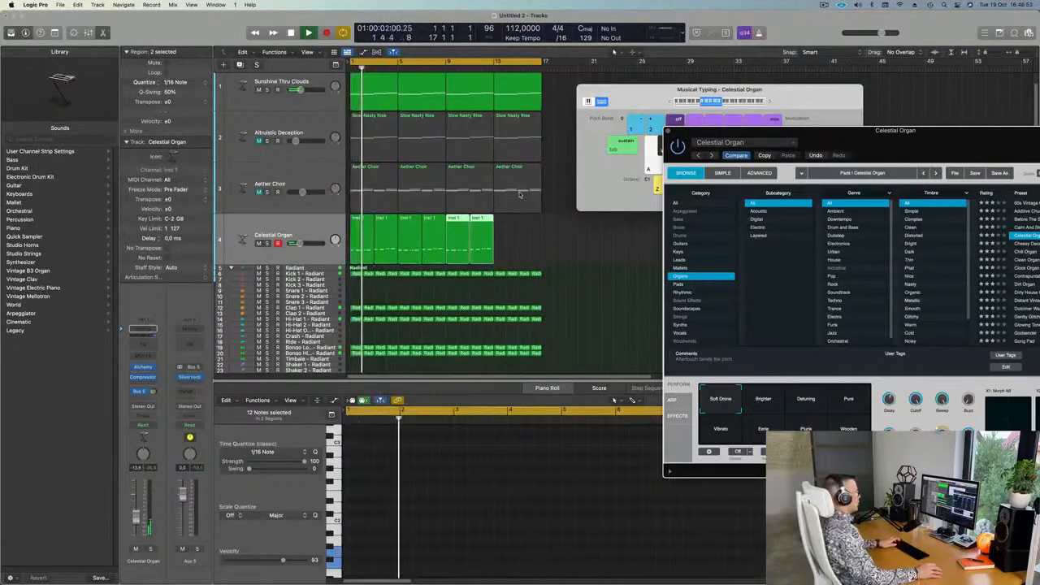
Step: Load the Dirt Organ preset in Alchemy
drag(899, 137, 741, 134)
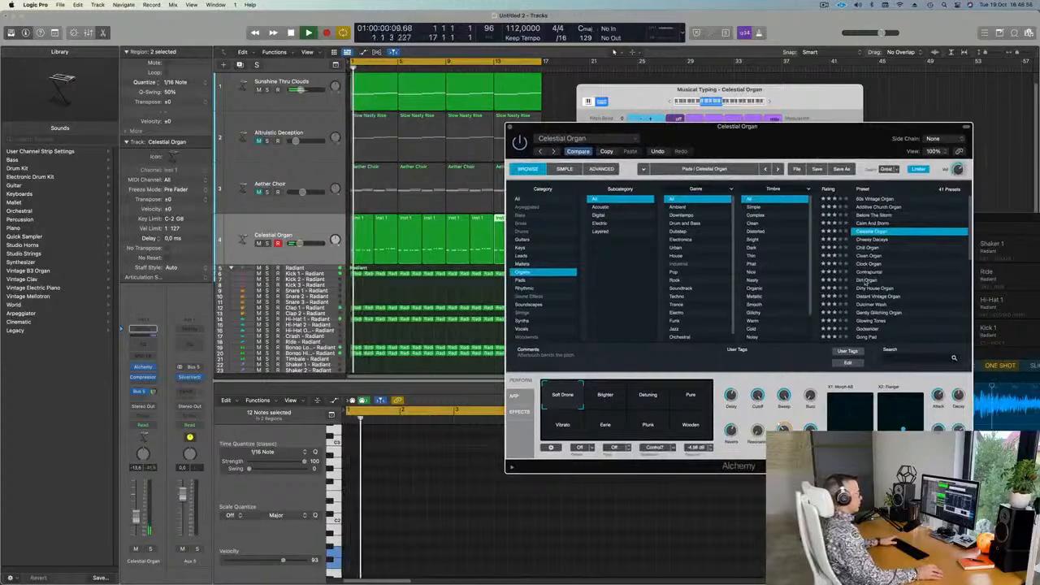
click(866, 280)
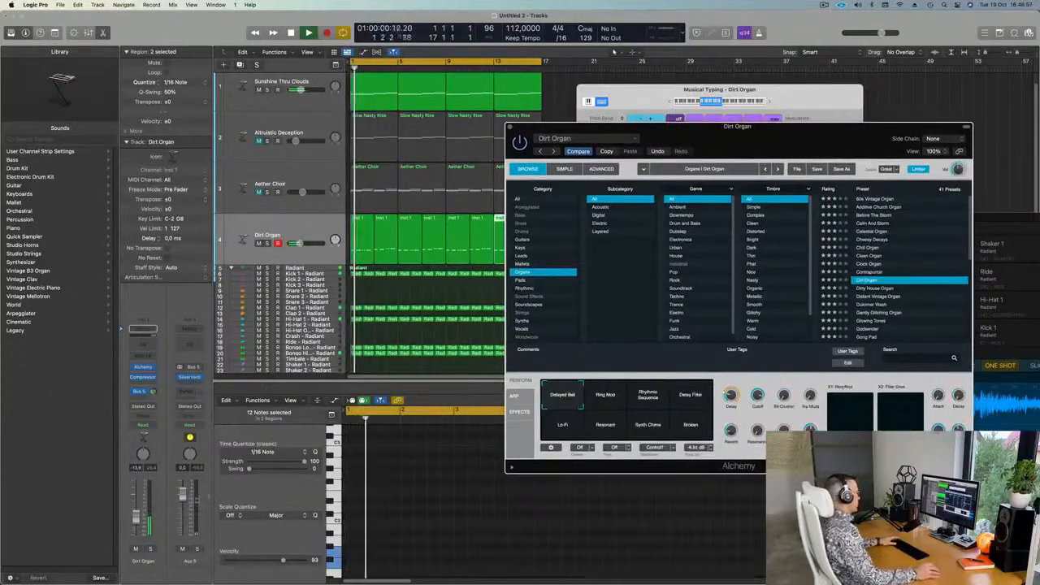
Step: Audition the Dirty House Organ and Distant Vintage Organ presets in Alchemy and turn down the organ track
click(614, 52)
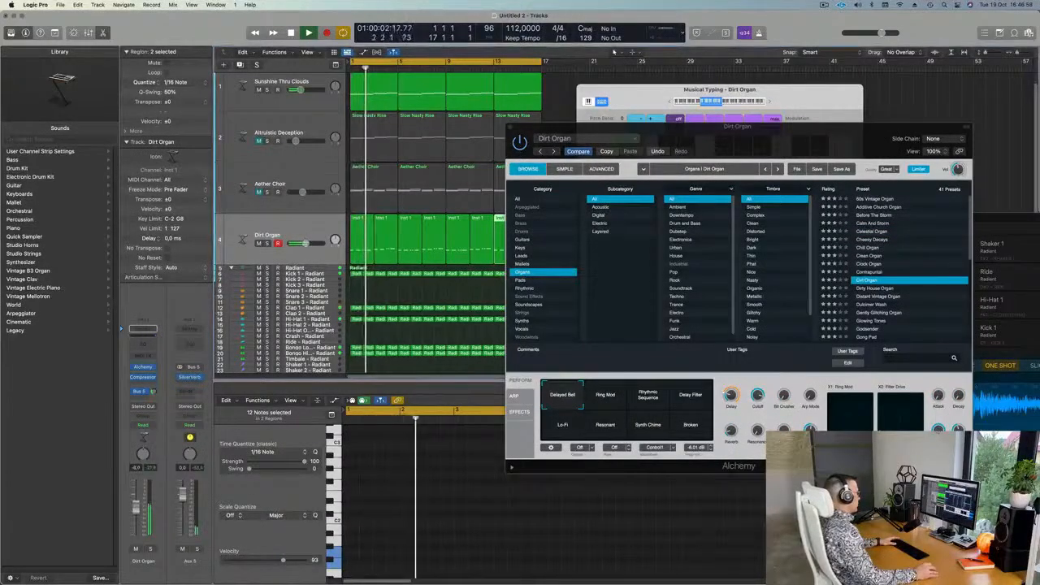
click(859, 290)
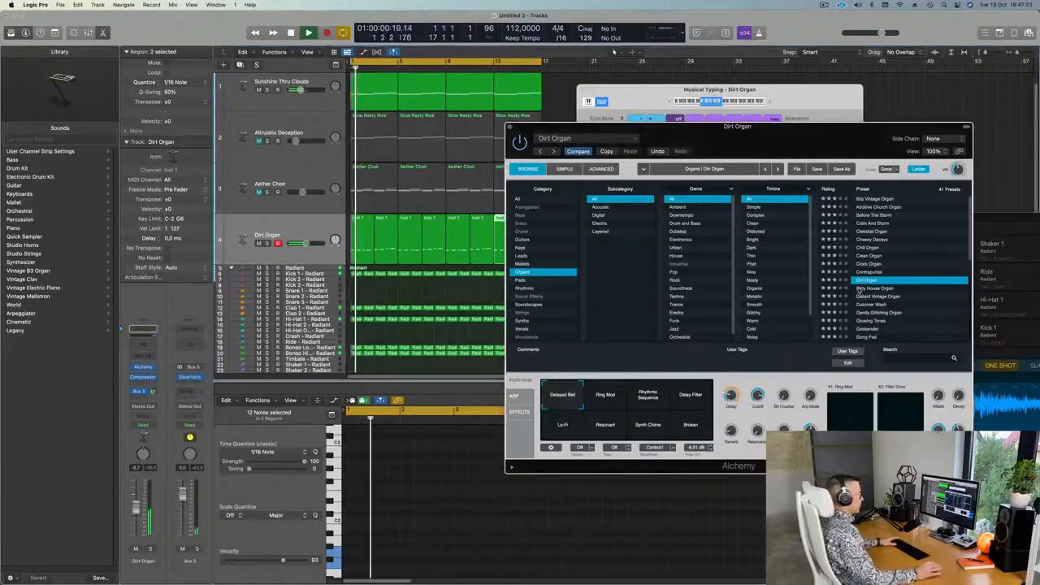
click(859, 290)
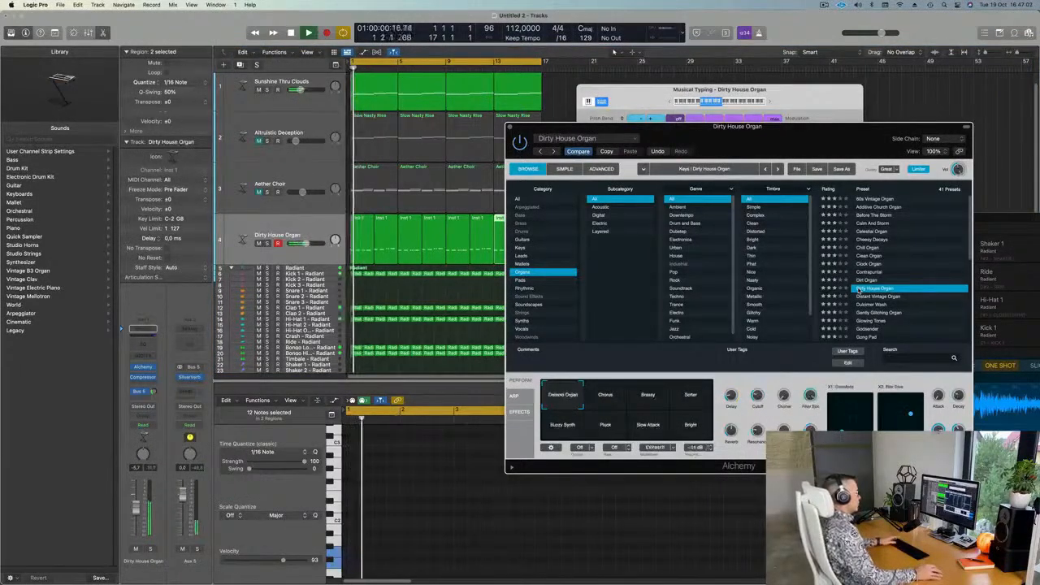
click(869, 296)
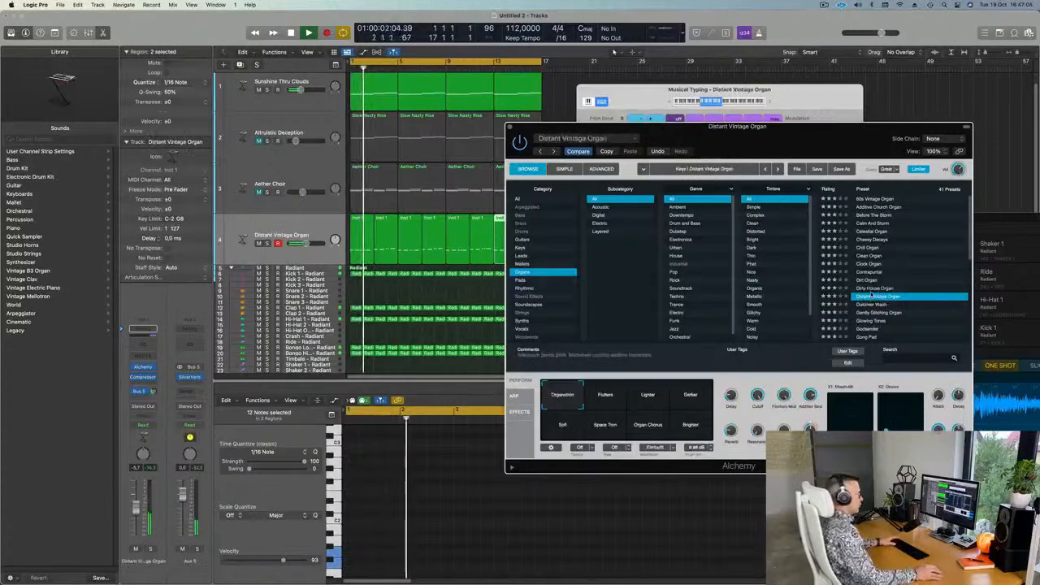
drag(302, 242, 300, 243)
Step: Load the Godsender organ preset in Alchemy and set its track volume to about -9.0 dB
scroll(927, 284, down, 3)
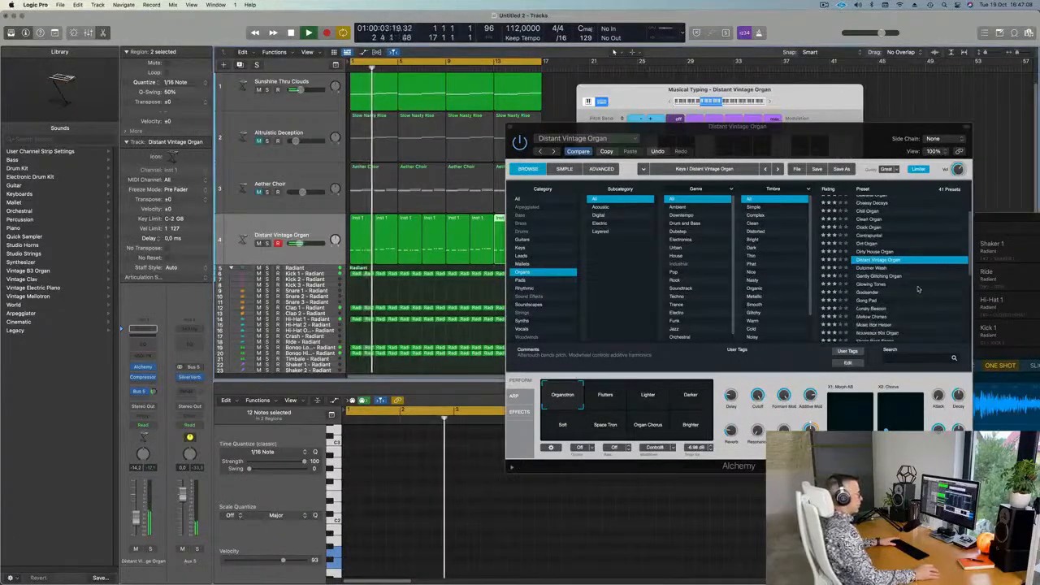
click(864, 291)
click(864, 291)
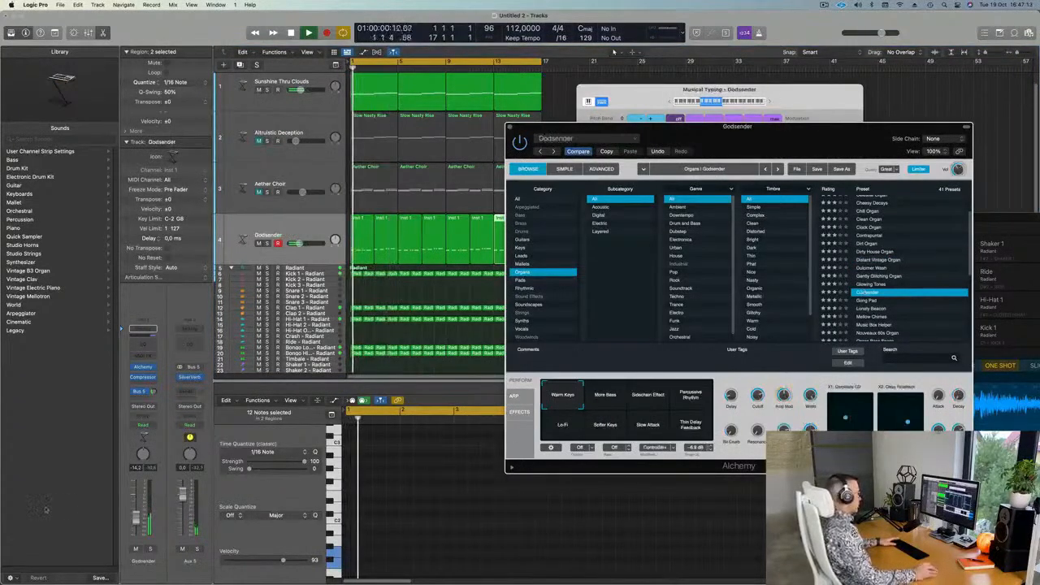
drag(136, 518, 137, 513)
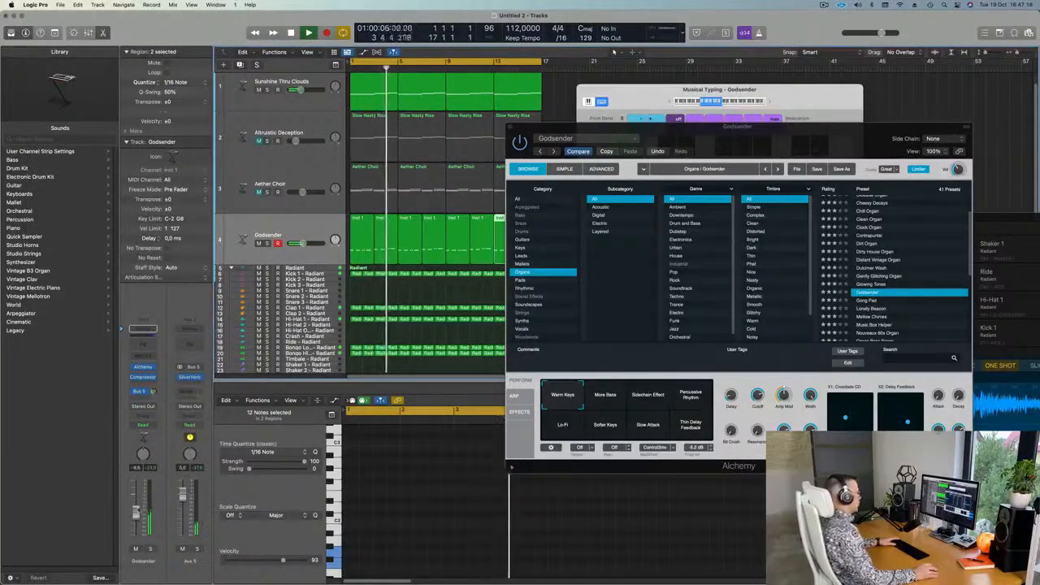
Step: Compare the organ notes with the Slow Nasty Rise and Aether Choir regions of the first four bars in the Piano Roll
drag(711, 129, 821, 149)
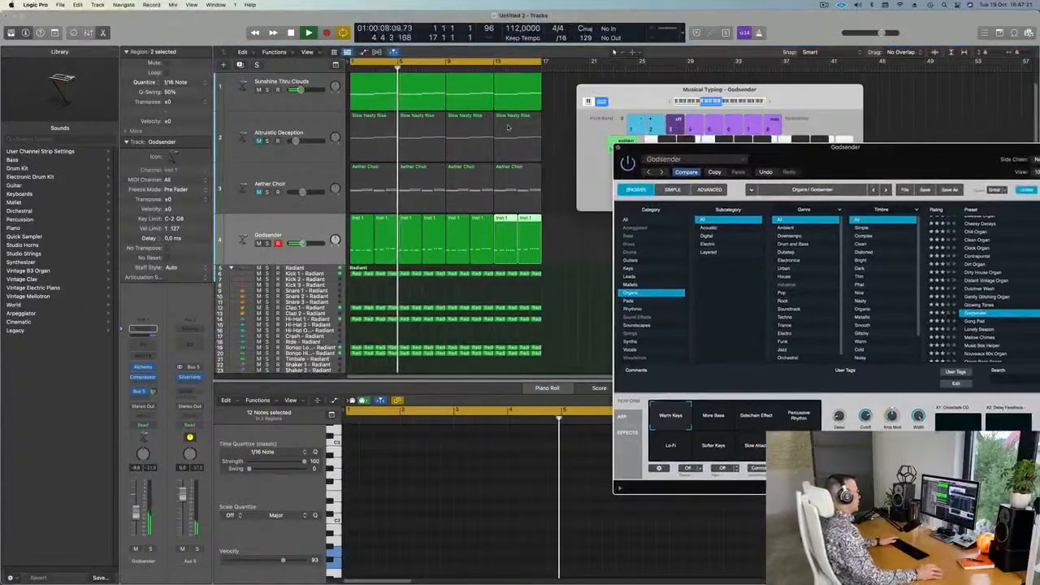
click(367, 151)
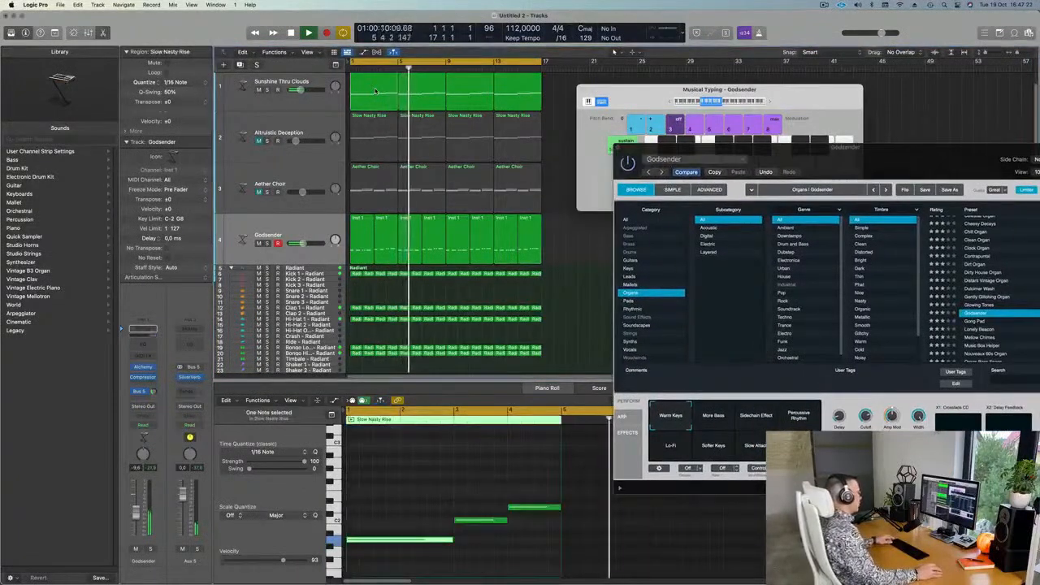
click(365, 239)
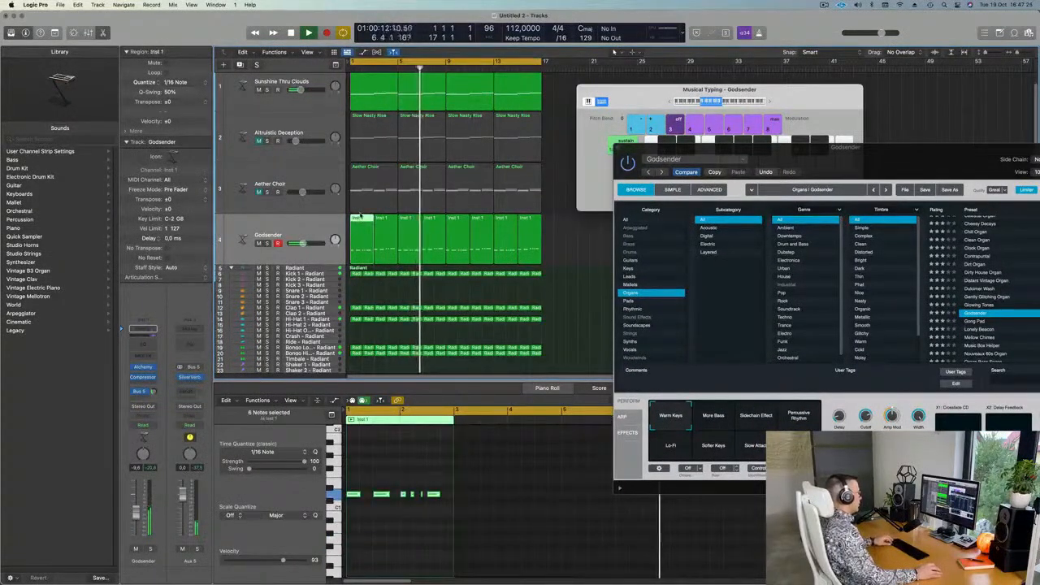
click(368, 150)
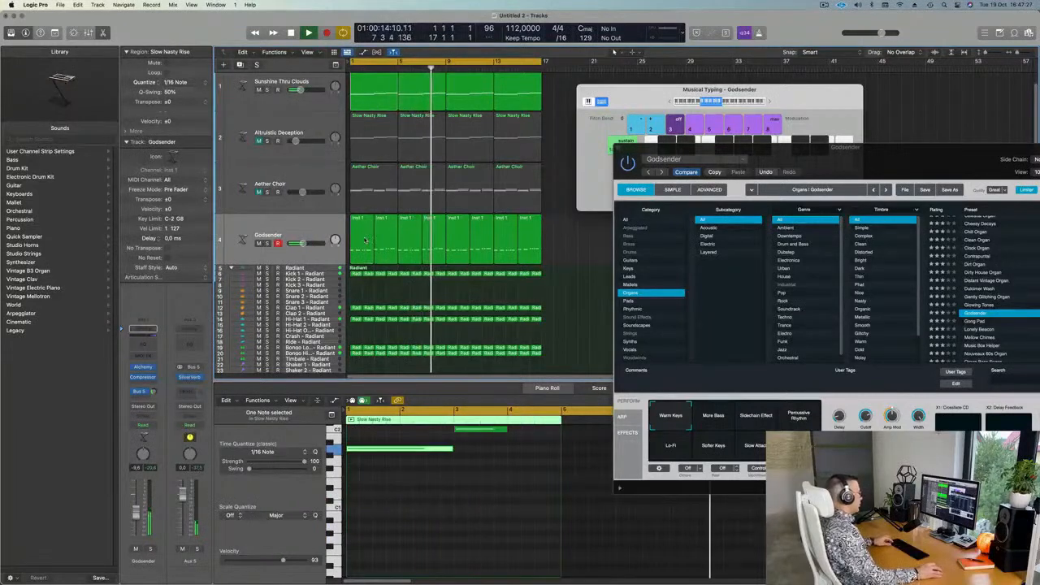
drag(364, 286, 384, 96)
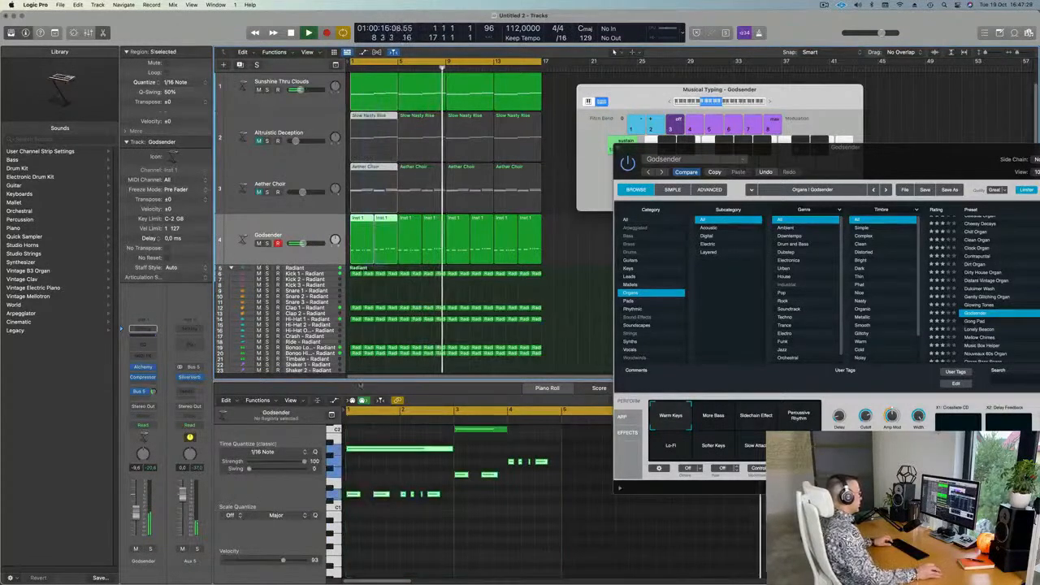
scroll(469, 511, up, 3)
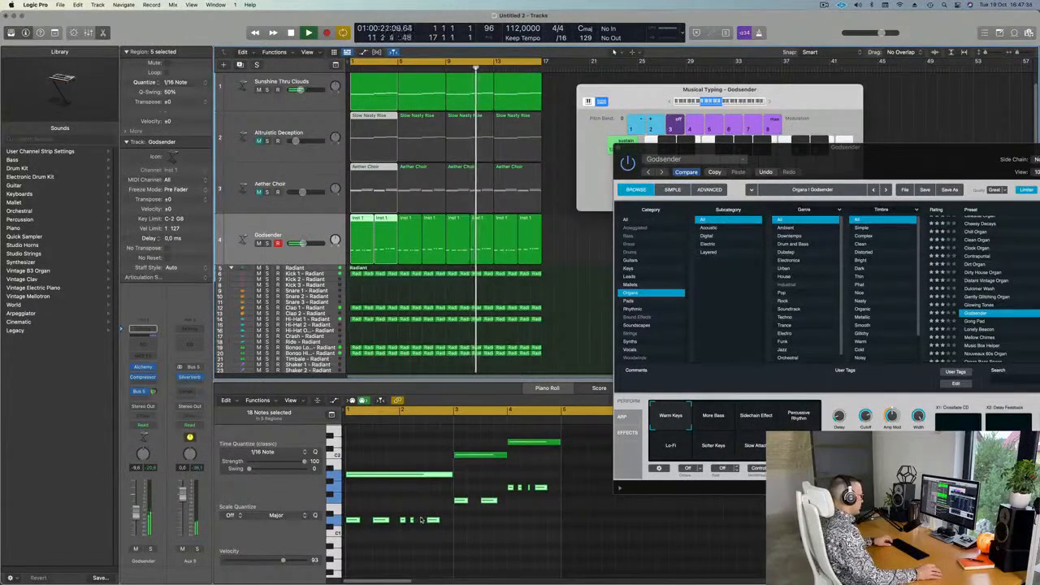
scroll(470, 520, up, 2)
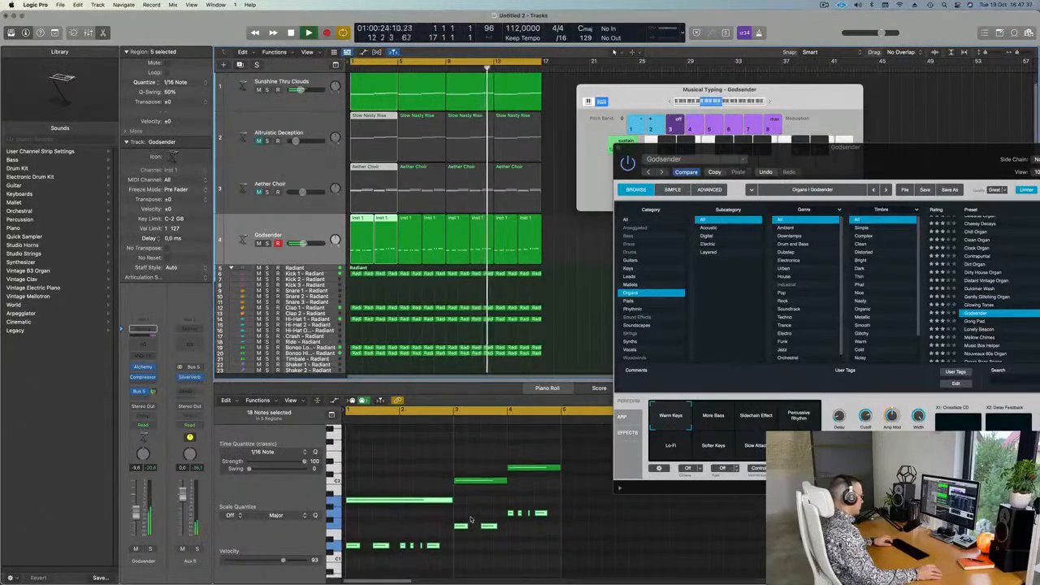
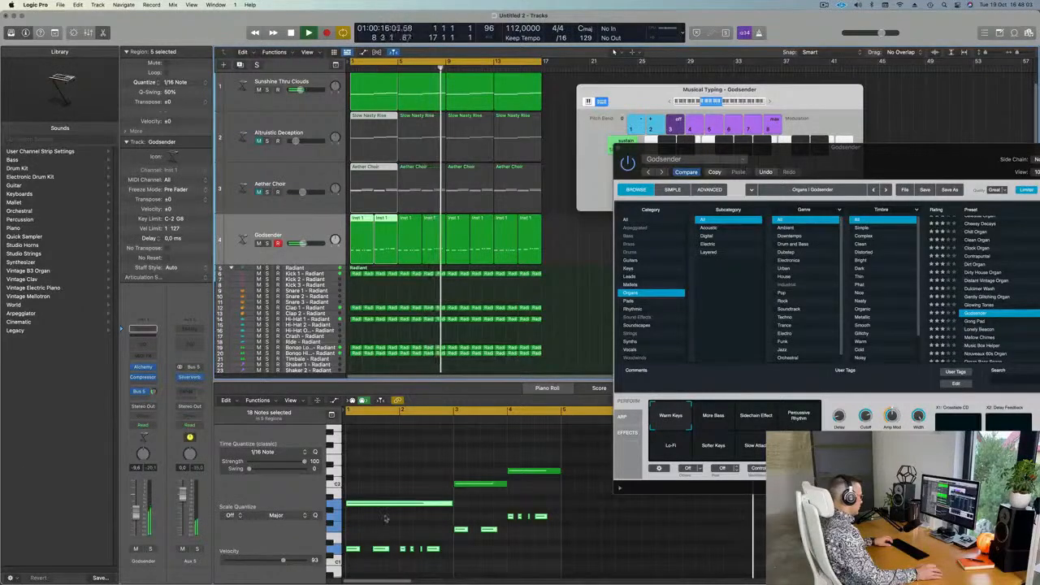
Step: Transpose all 12 notes of the first two organ regions down five semitones, leaving the chord and bass notes untouched
scroll(418, 530, down, 1)
scroll(378, 522, down, 1)
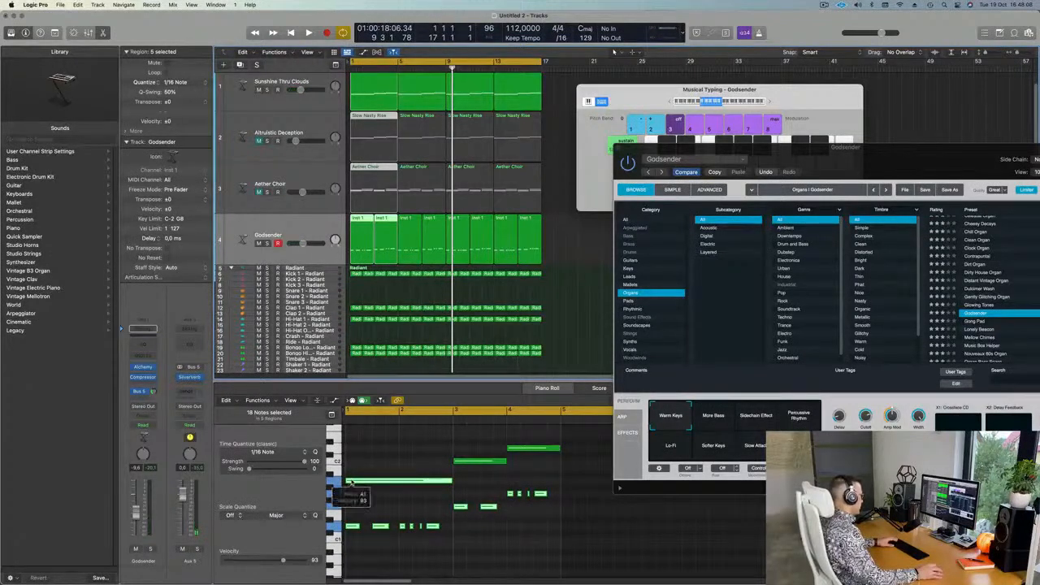
drag(349, 488, 550, 554)
key(alt+Down)
key(alt+Down)
key(alt+Down)
key(alt+Down)
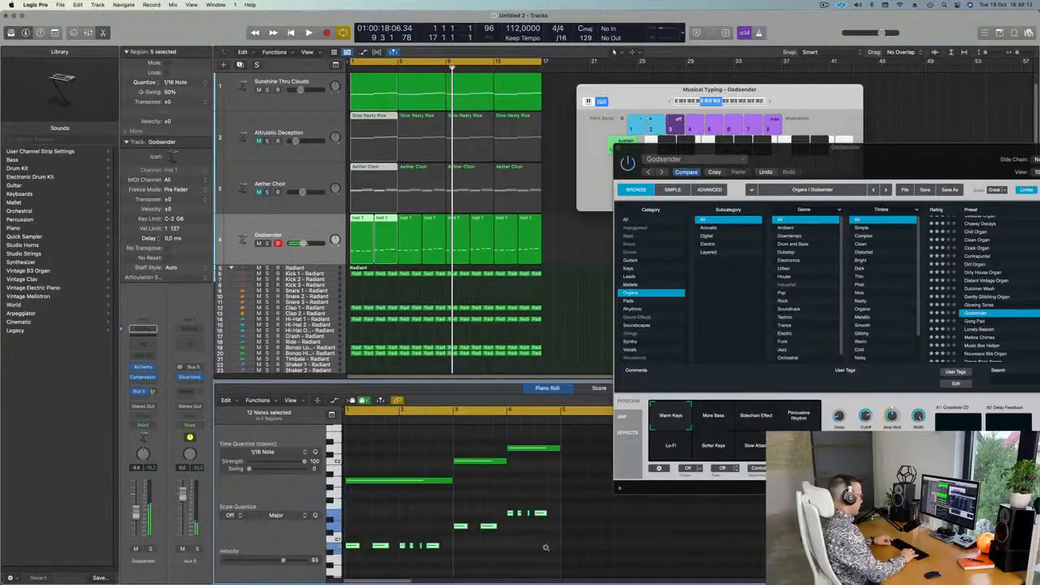
key(alt+Down)
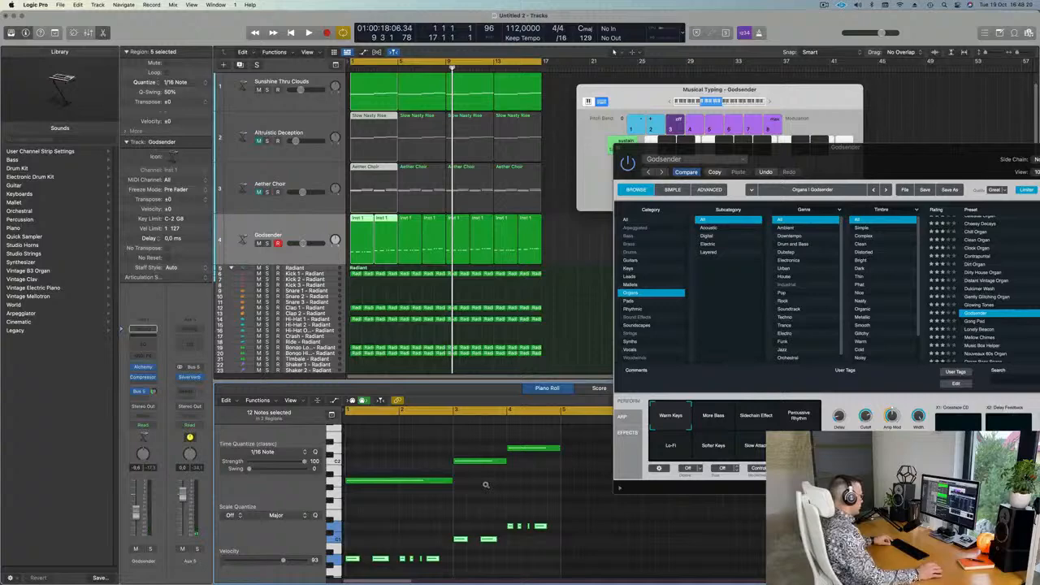
Step: Play the loop and delete the repeated organ regions from bar 5 to the end of the loop
key(space)
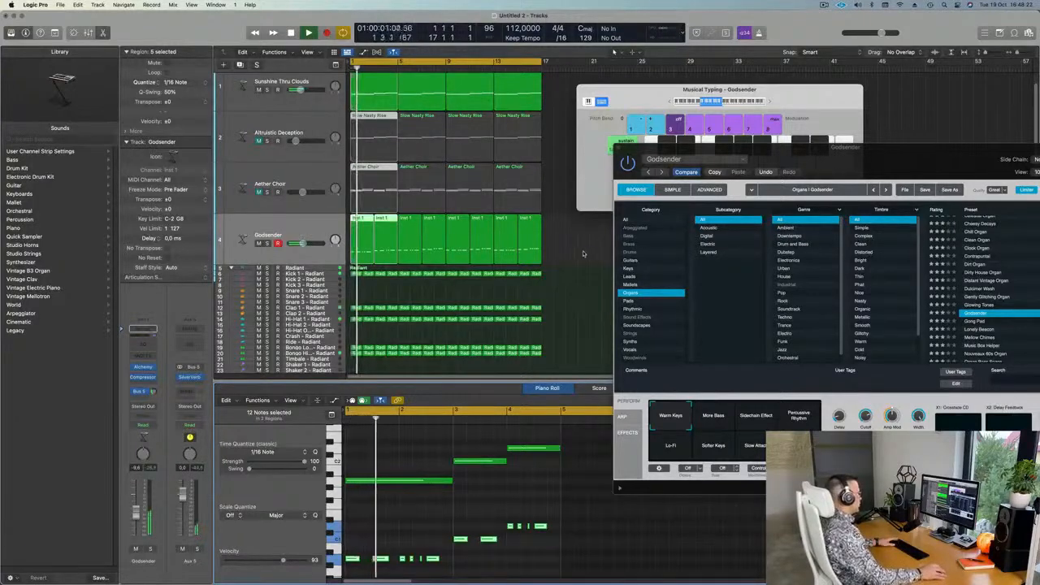
click(577, 255)
drag(577, 255, 397, 253)
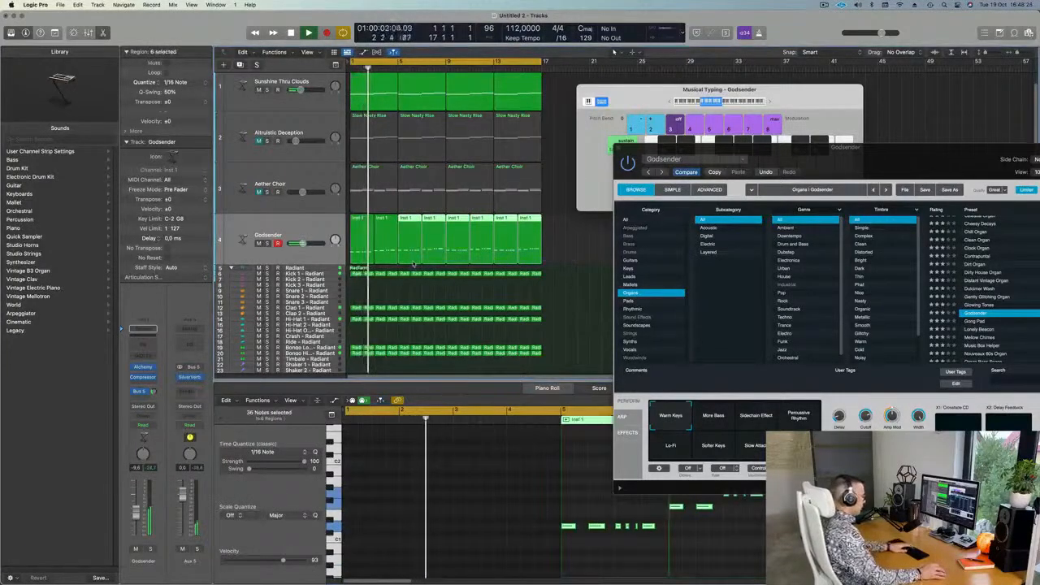
key(Delete)
Step: Solo the Godsender and Sunshine Thru Clouds tracks in turn to compare their sound, clearing each solo
click(267, 243)
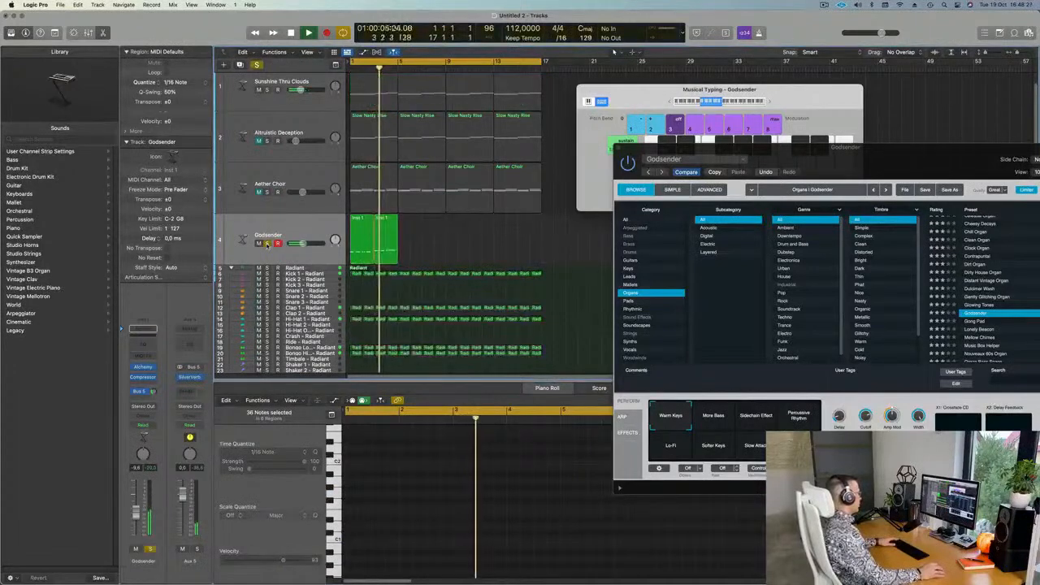
click(266, 244)
key(space)
key(space)
click(267, 90)
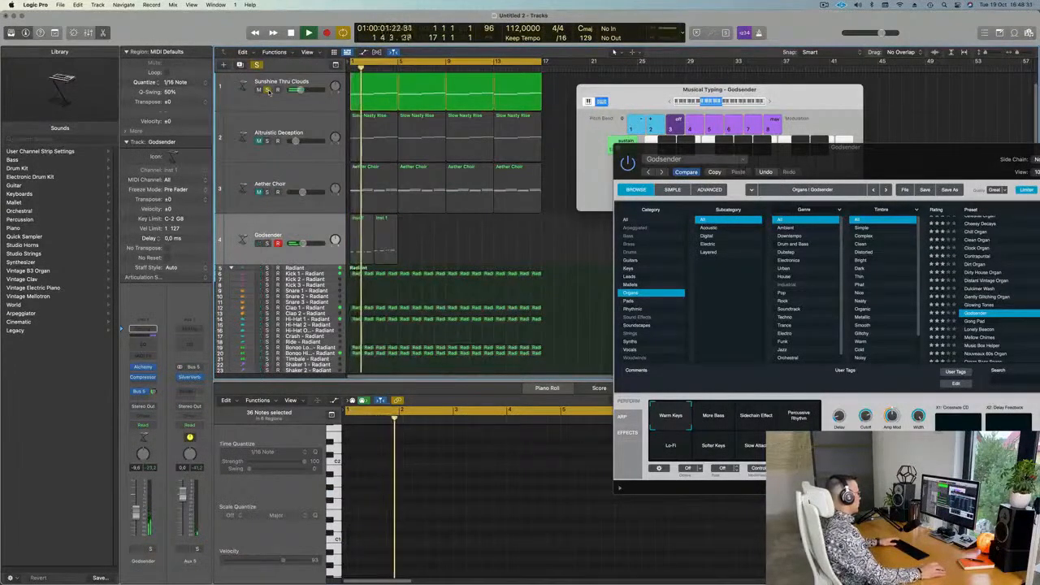
click(266, 90)
Step: Repeat the two transposed organ regions three times to fill the 16-bar loop
click(262, 257)
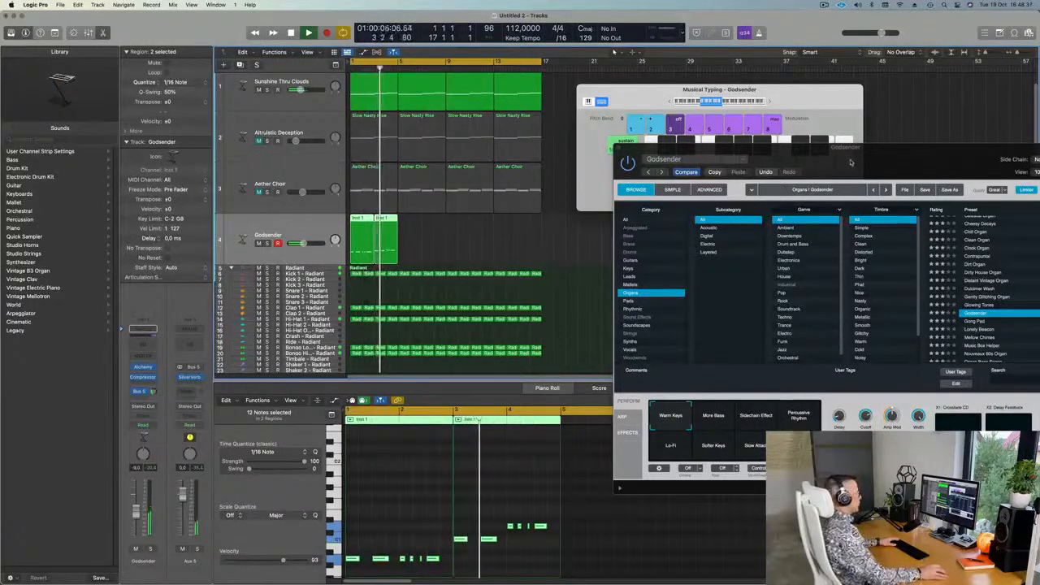
drag(850, 160, 873, 202)
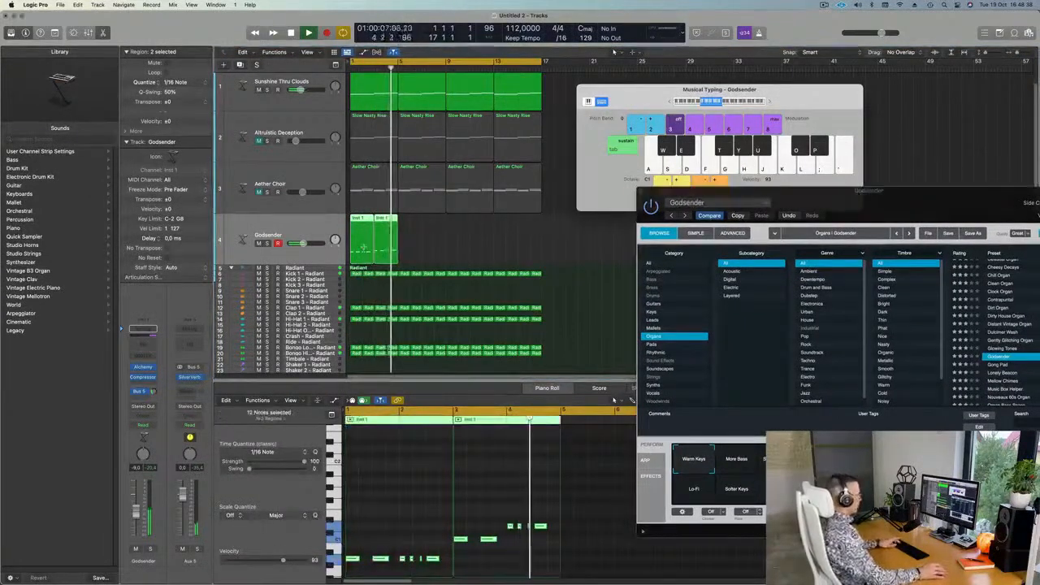
key(super+r)
key(super+r)
key(super+r)
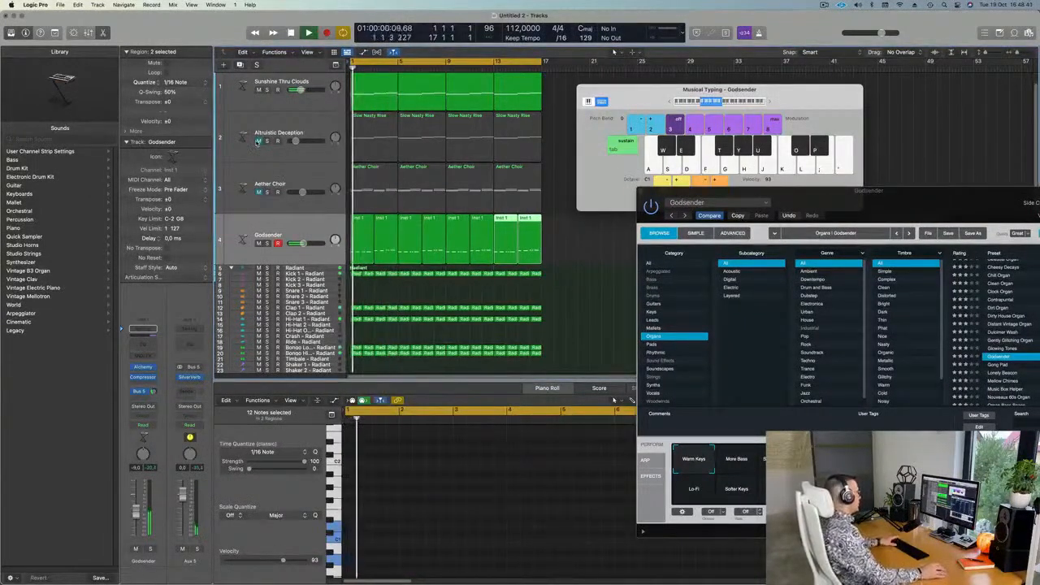
Step: Unmute and slightly turn down the Altruistic Deception track, and transpose the notes of its four regions down an octave
click(258, 140)
drag(294, 140, 293, 141)
drag(567, 138, 392, 140)
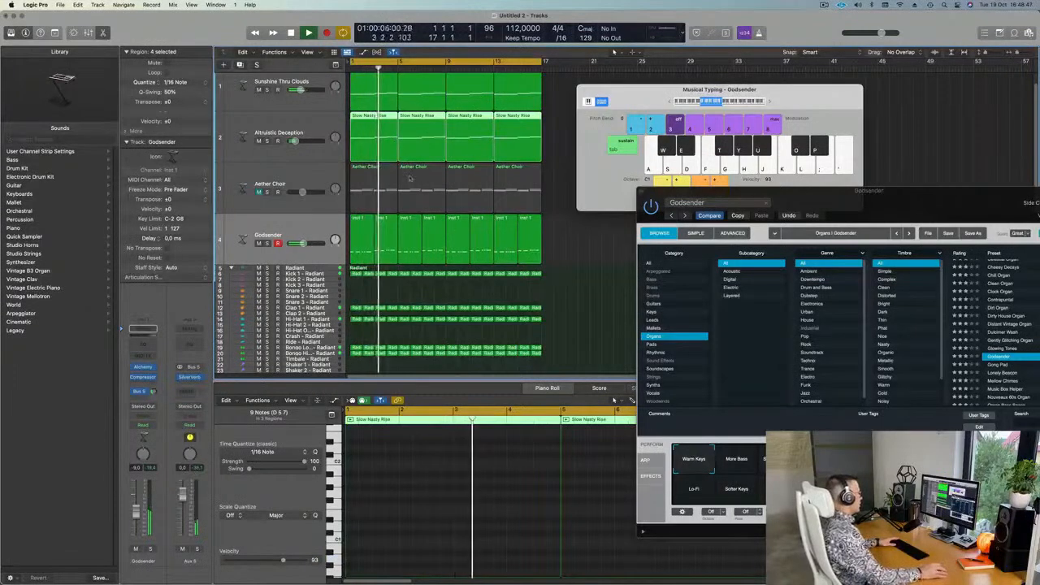
key(p)
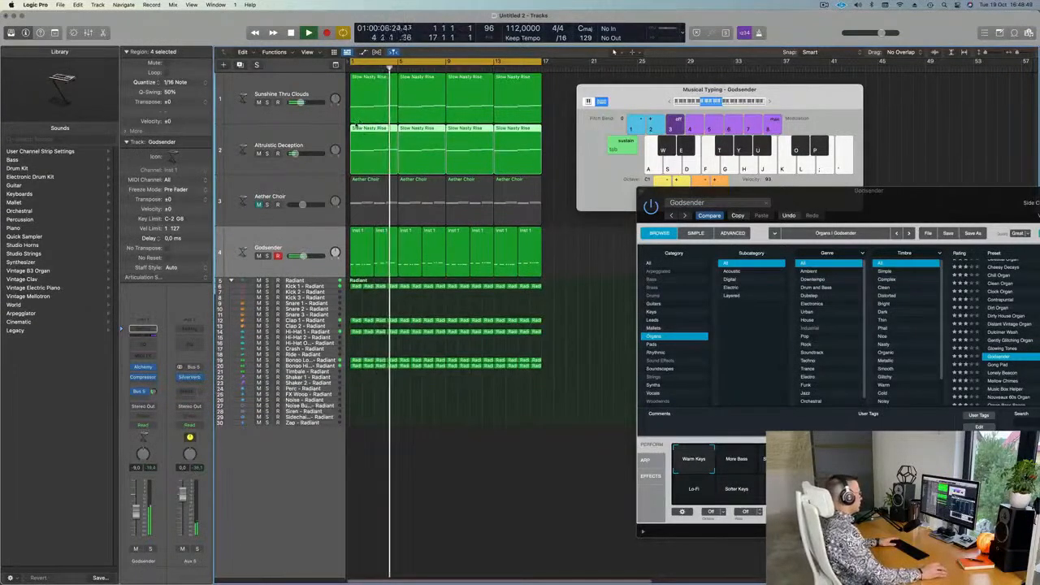
key(p)
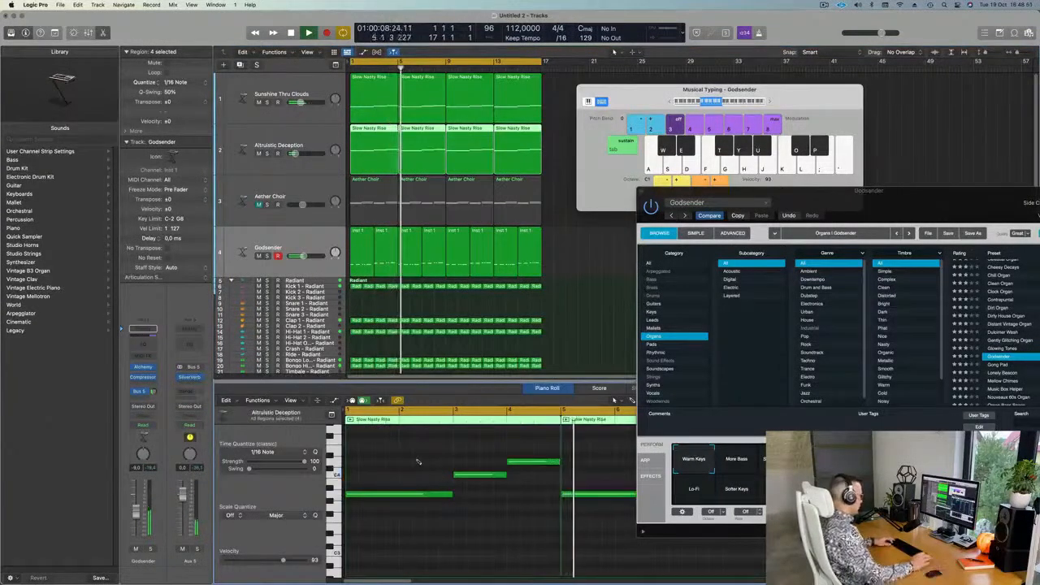
key(alt+shift+Down)
key(Return)
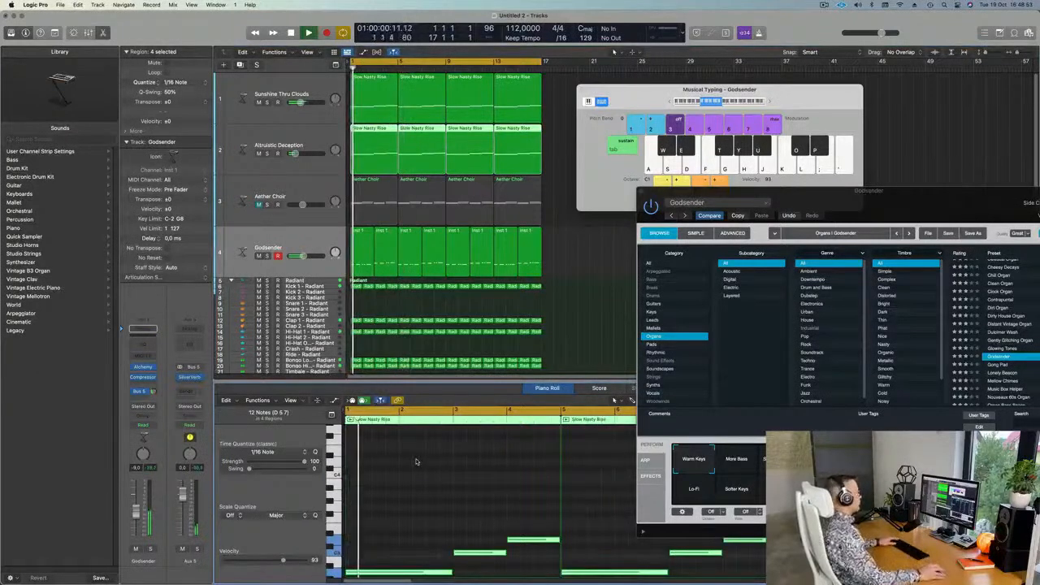
Step: Reposition the Musical Typing and Godsender windows, replay the loop and open the Altruistic Deception track's Alchemy instance
drag(638, 97, 785, 75)
key(space)
key(space)
drag(817, 204, 704, 161)
click(292, 145)
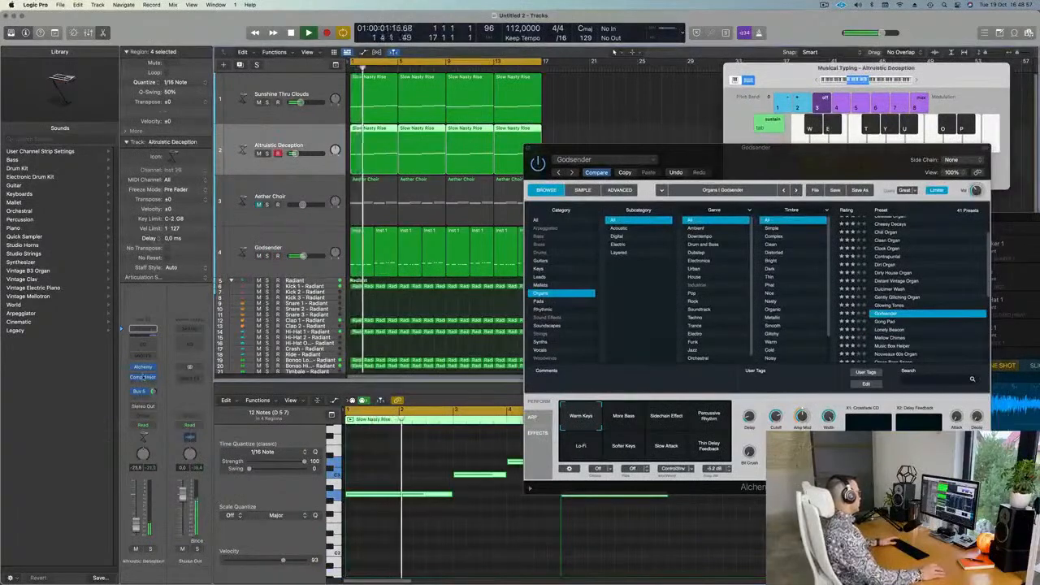
click(143, 368)
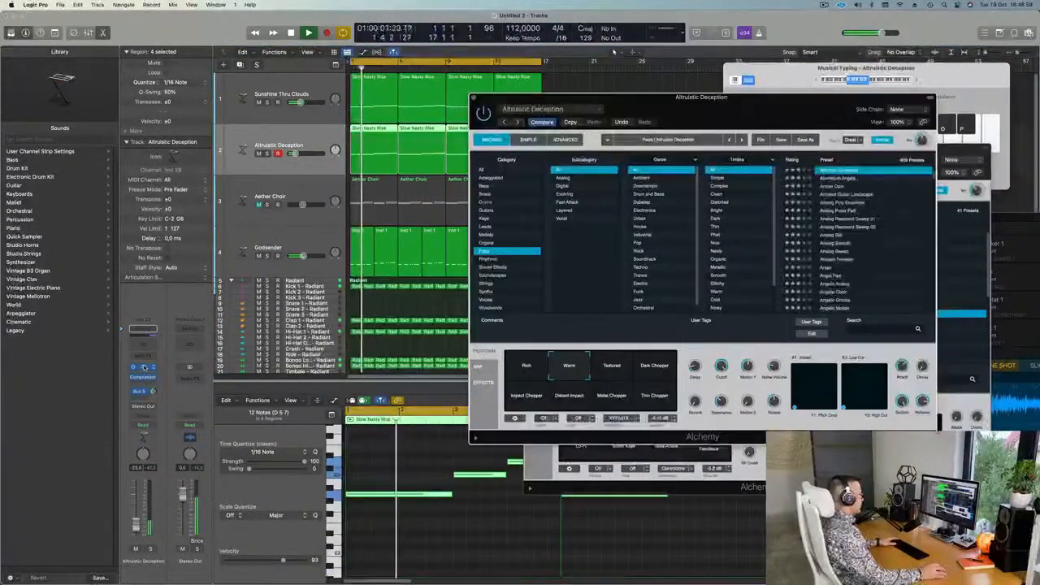
Step: Audition the Analog Resonant Sweep 01 and Analog Silk pad presets and load Anthem Pad in Alchemy
click(852, 220)
mouse_move(727, 115)
mouse_down()
mouse_move(743, 106)
mouse_move(726, 101)
mouse_move(745, 109)
mouse_move(712, 123)
mouse_up()
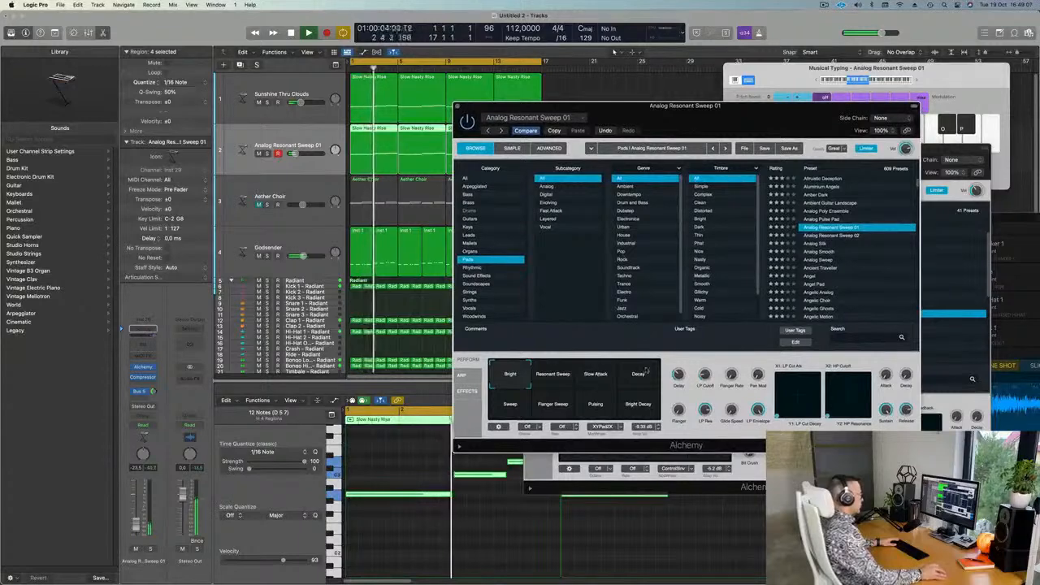
click(820, 243)
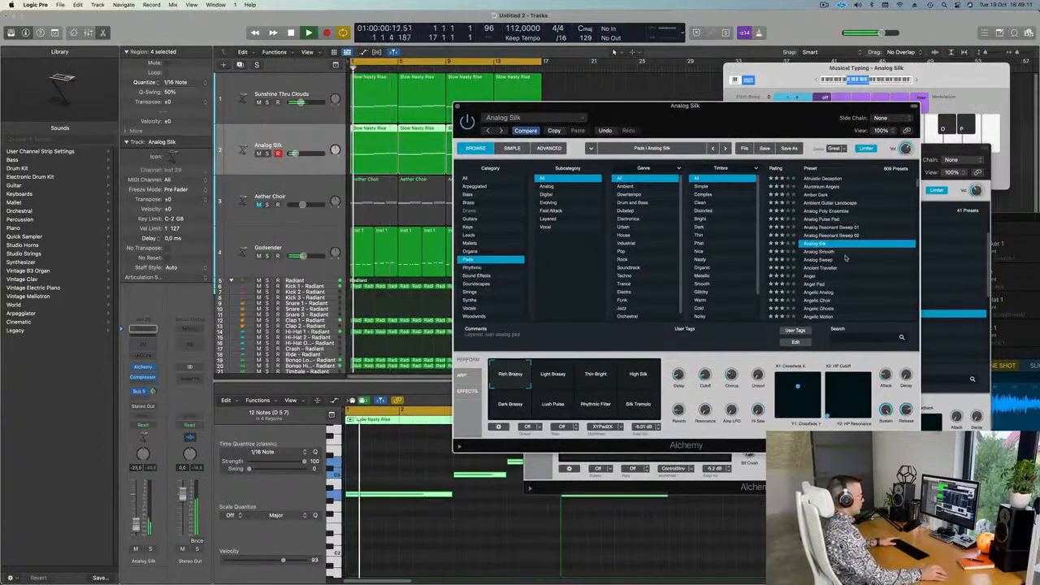
scroll(845, 258, down, 5)
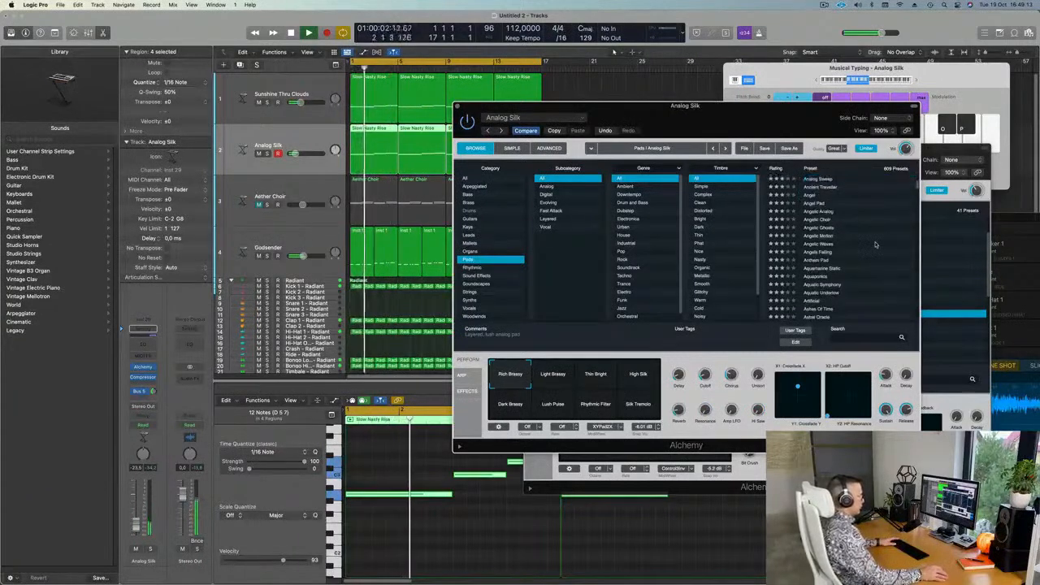
click(822, 260)
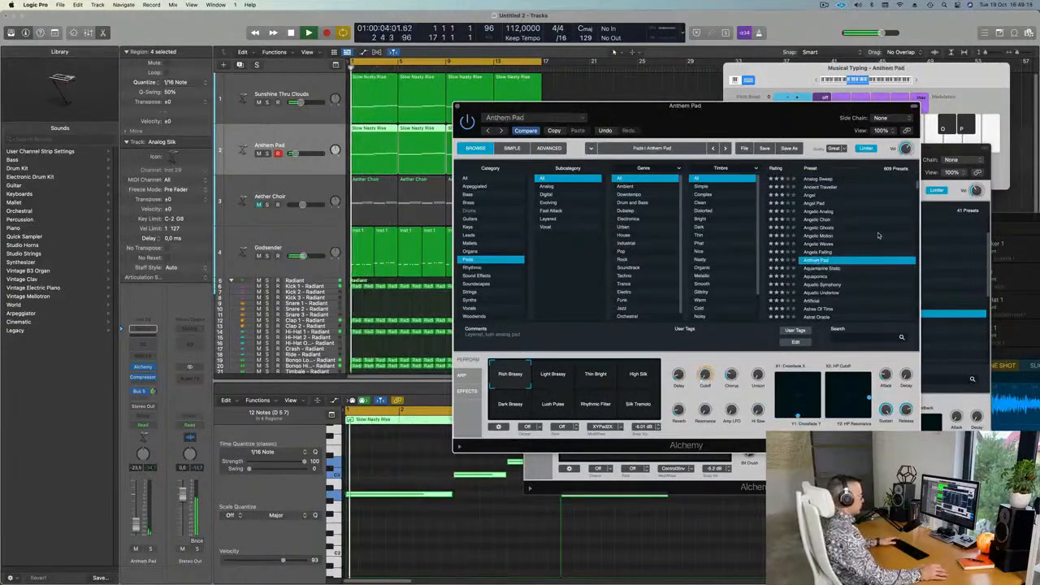
Step: Audition the Aquatic Symphony pad preset, load Astral Oracle in Alchemy, and reposition the plug-in window
scroll(878, 236, down, 1)
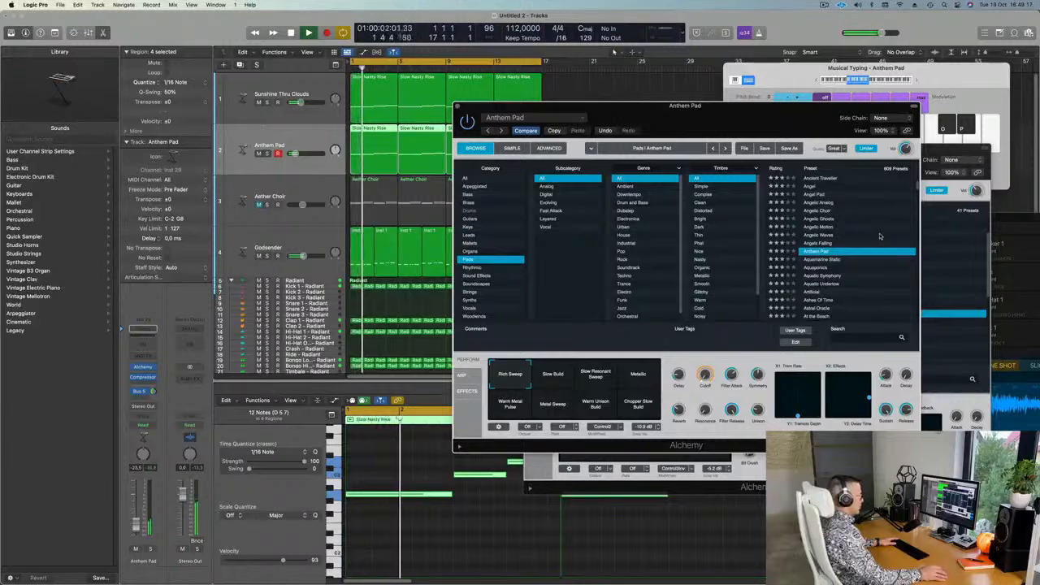
scroll(880, 235, down, 3)
click(832, 243)
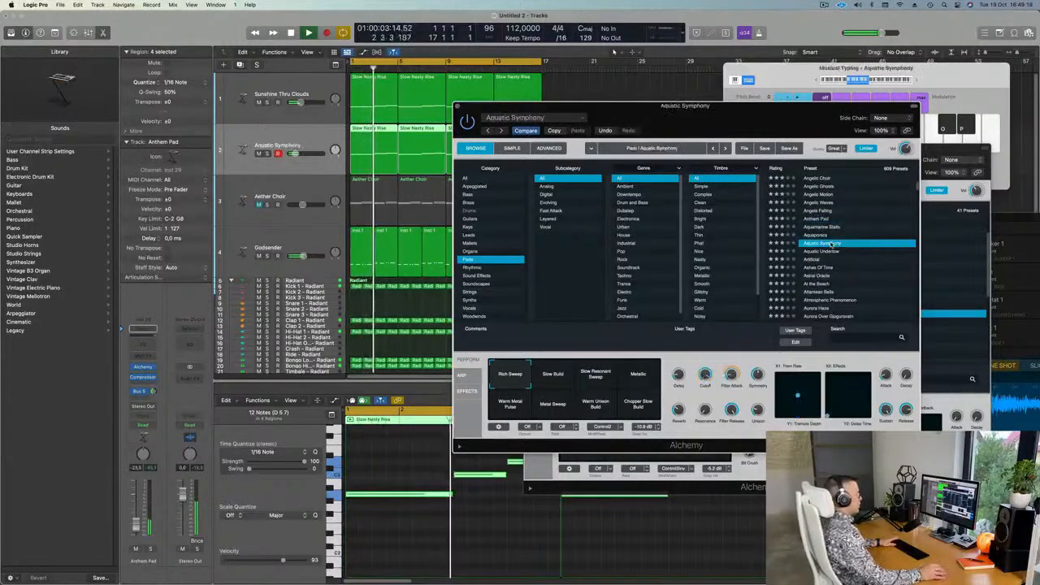
scroll(863, 245, down, 1)
scroll(867, 246, down, 1)
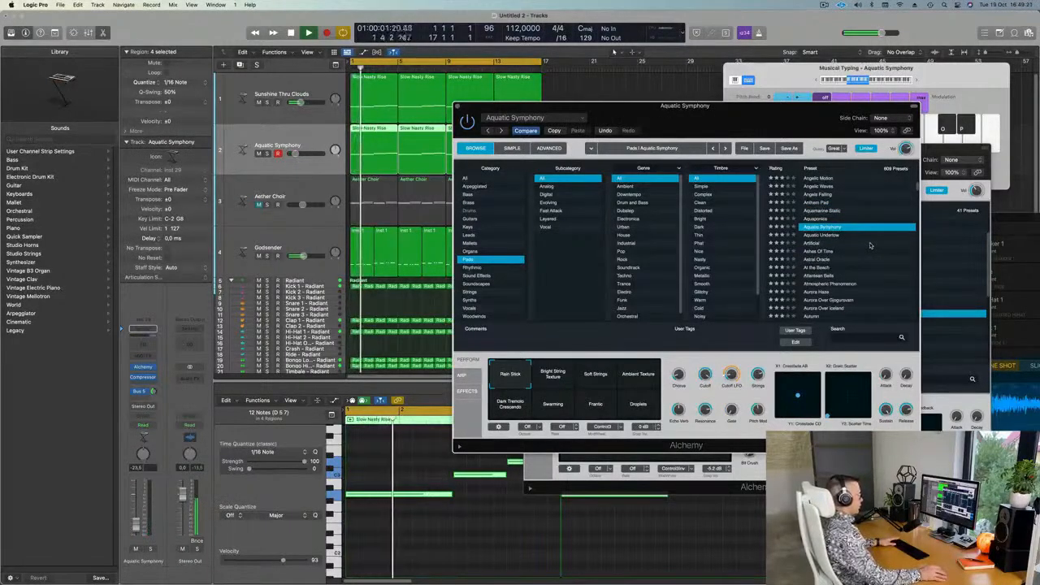
scroll(869, 245, down, 1)
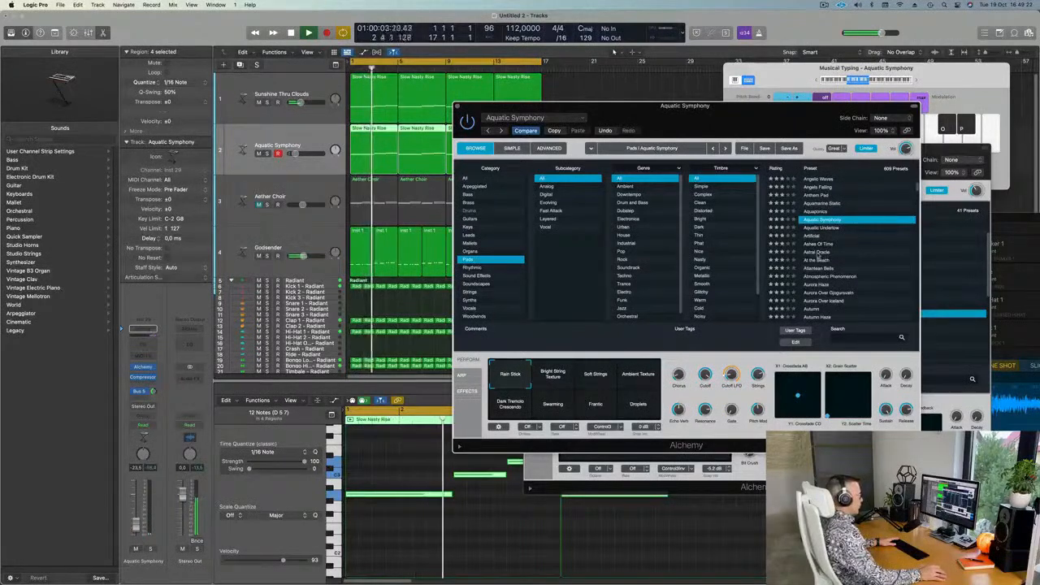
click(820, 253)
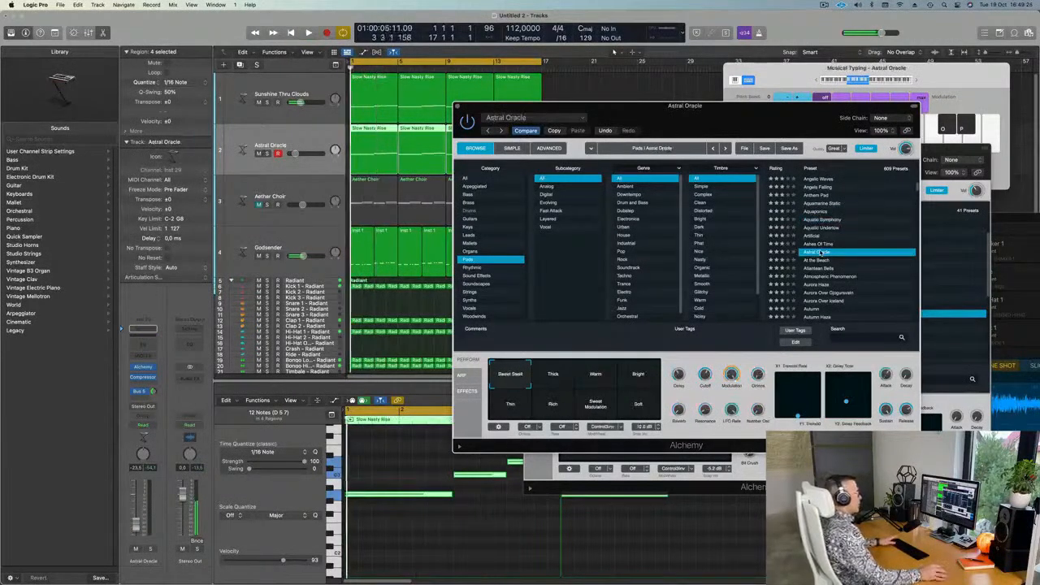
drag(719, 118, 790, 79)
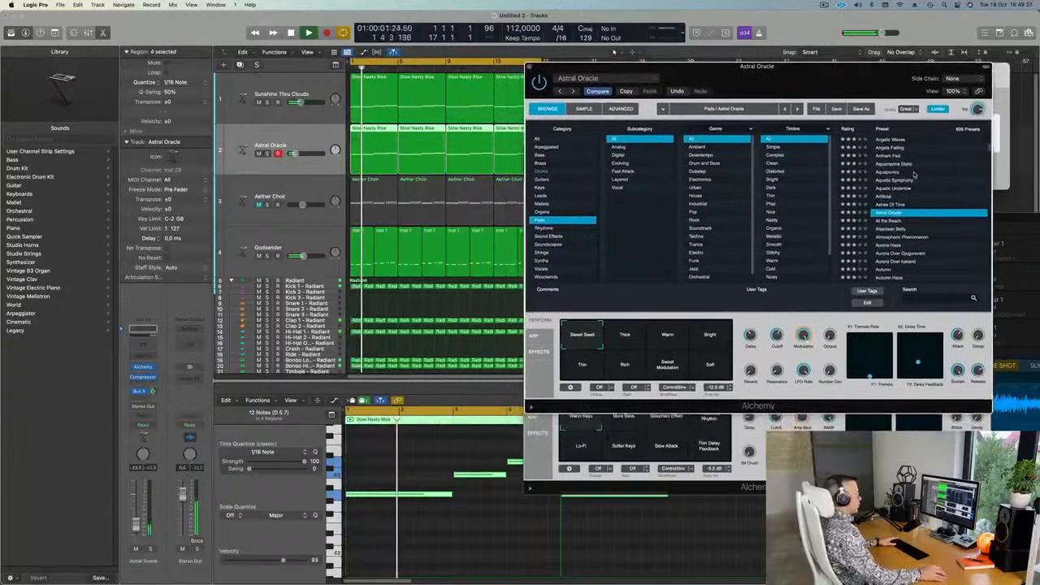
scroll(935, 180, down, 3)
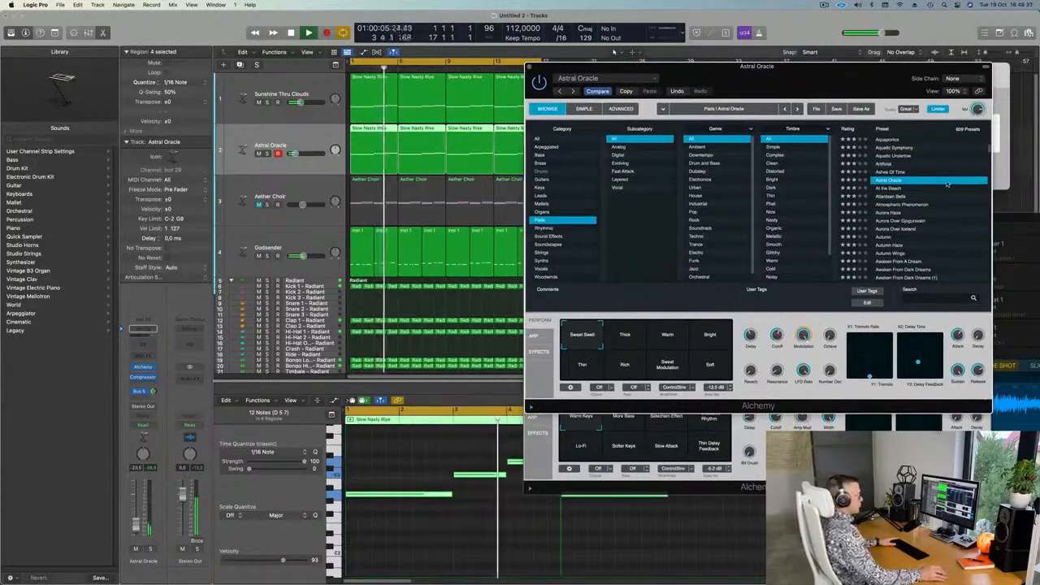
scroll(935, 184, down, 2)
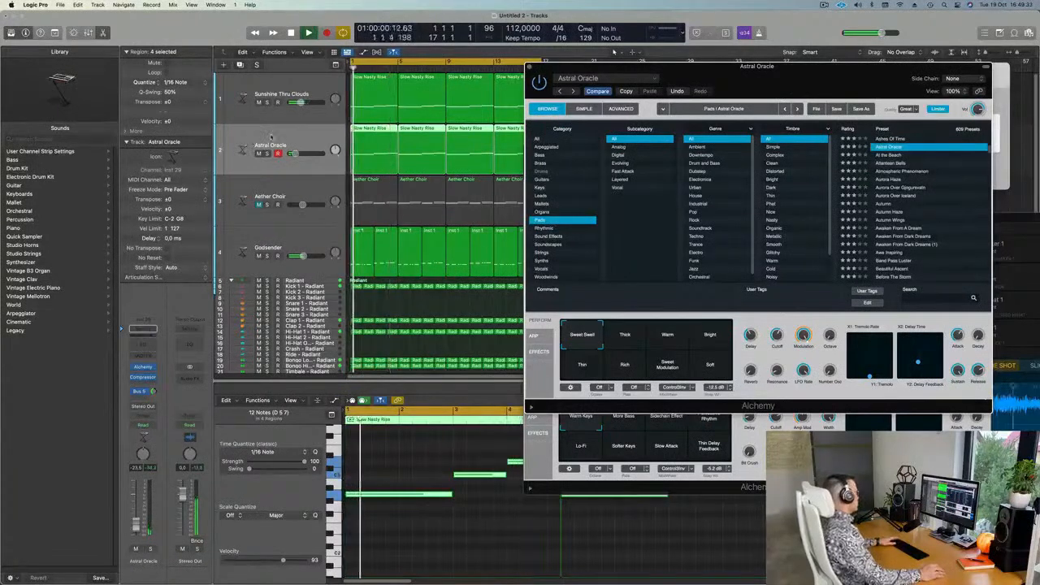
Step: Unmute and turn down the Aether Choir track, and close the Astral Oracle and Godsender Alchemy windows
click(258, 204)
click(272, 203)
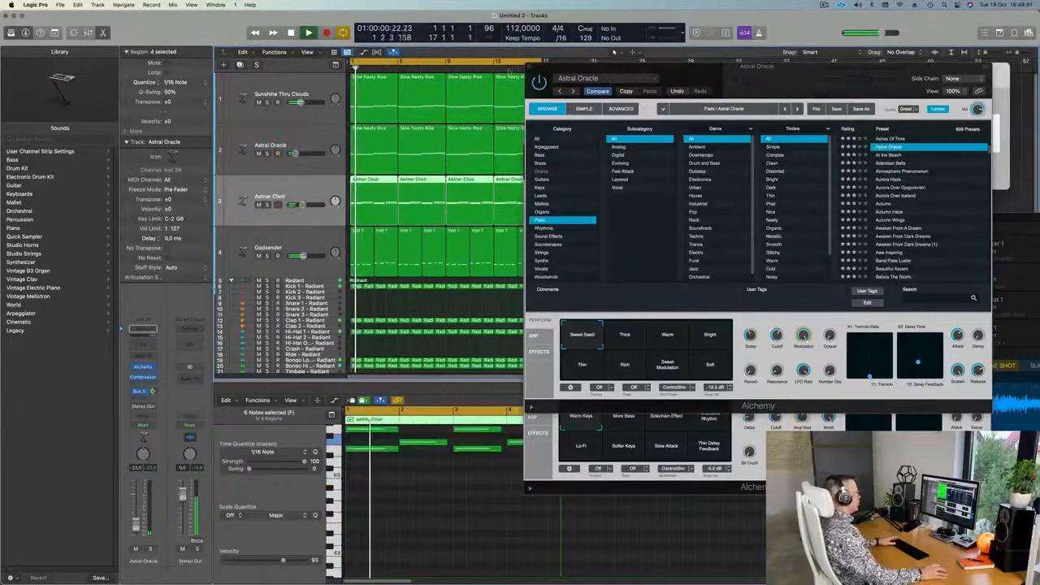
click(530, 66)
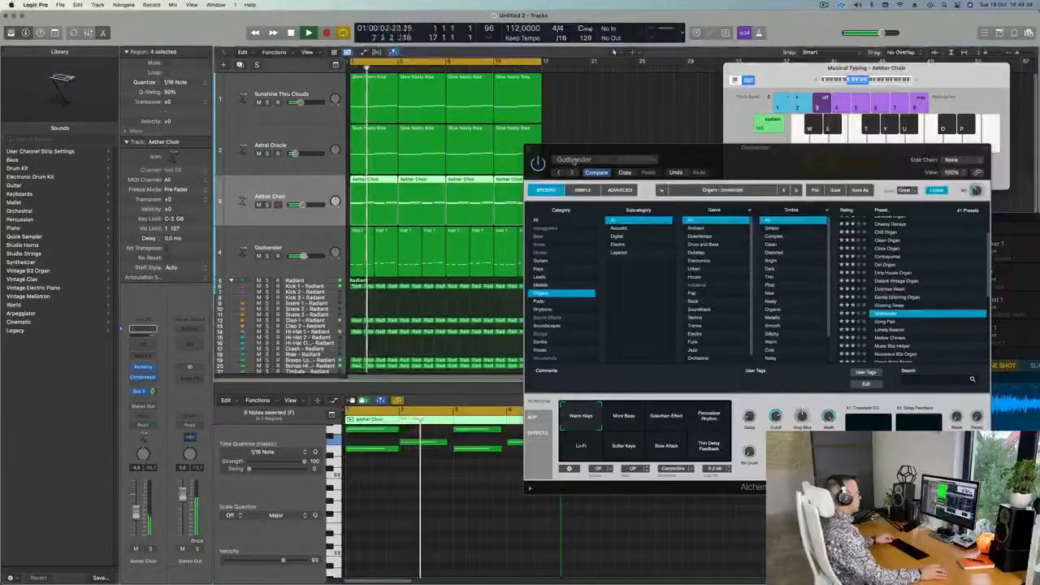
drag(572, 152, 549, 151)
click(505, 148)
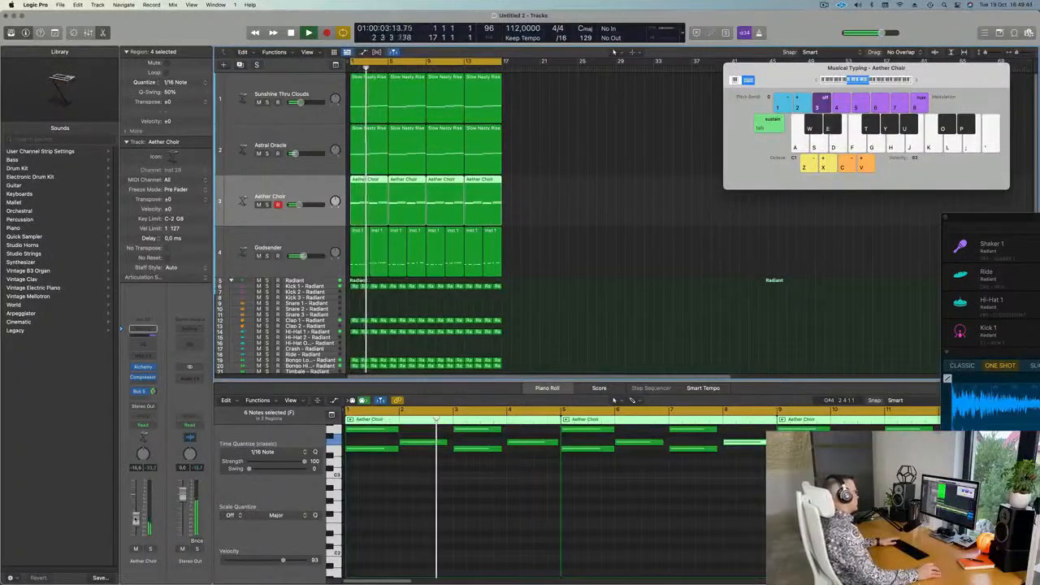
Step: Repeat all regions of the arrangement once to extend it to 32 bars, and replay from the start
key(super+Left)
key(super+Left)
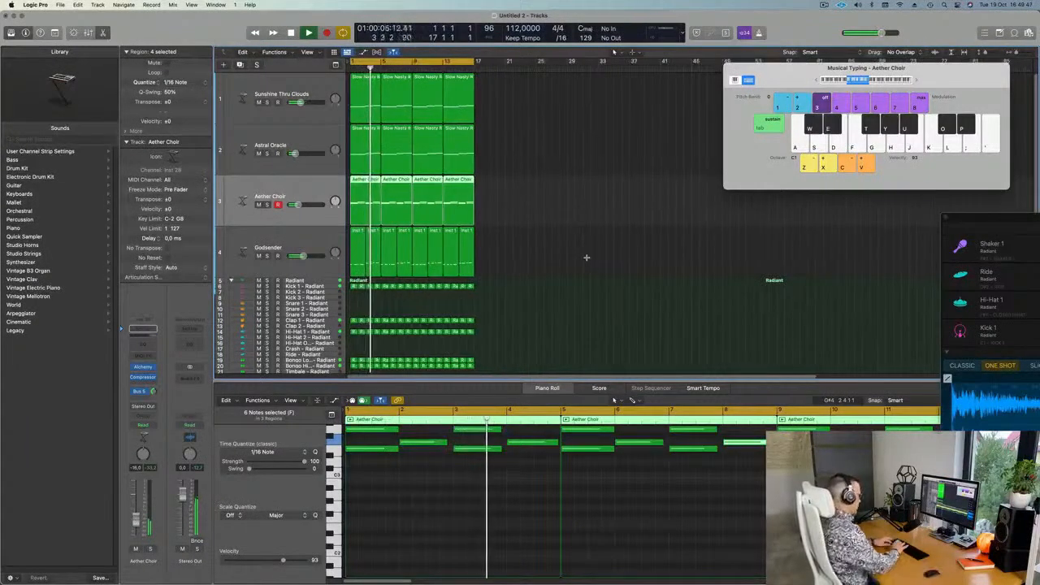
key(super+a)
key(super+r)
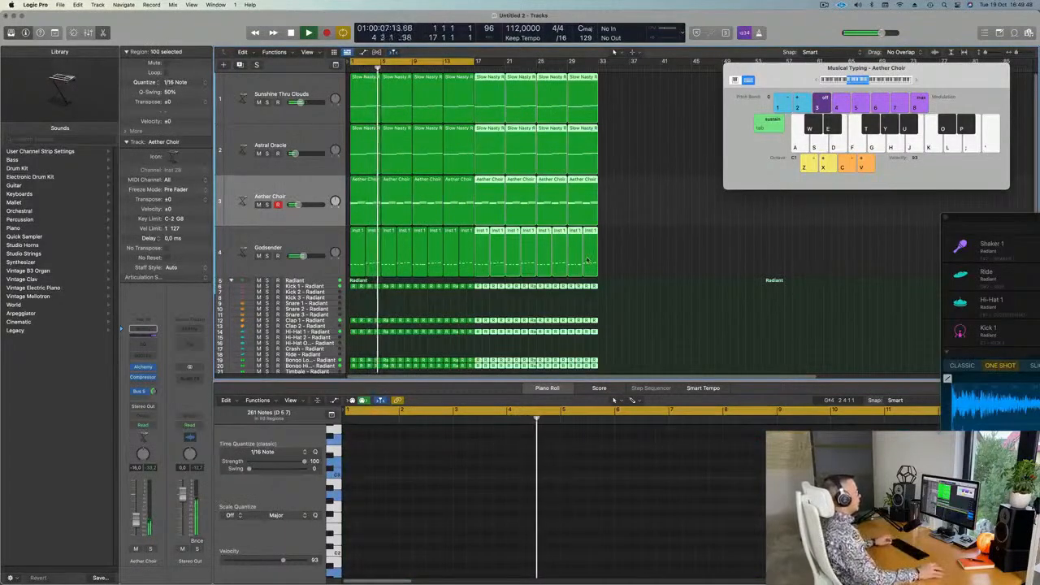
key(Return)
Step: Copy the first Kick 1 region to the start of the Shaker 1 track
scroll(464, 205, down, 2)
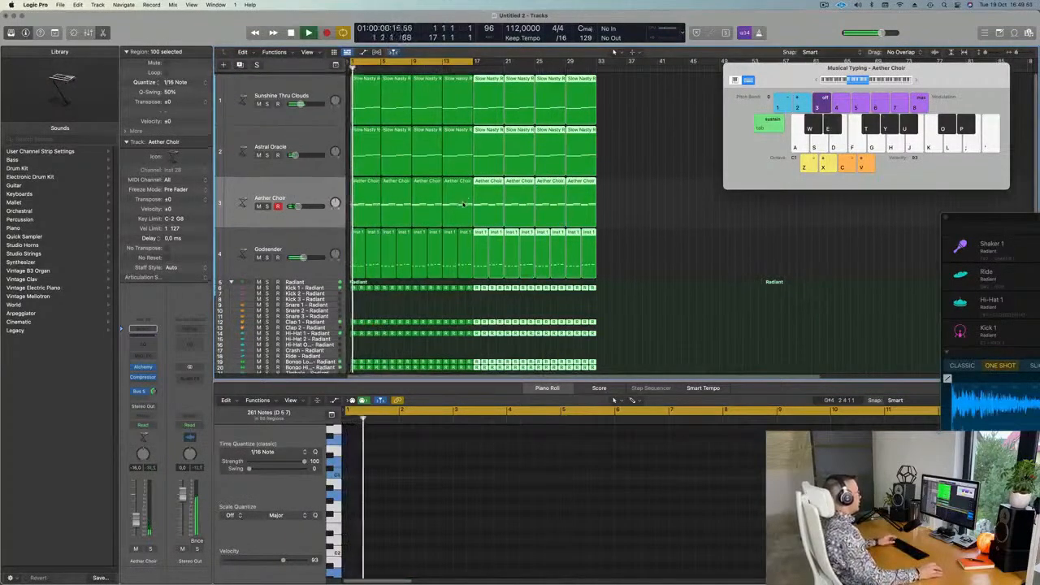
scroll(439, 244, down, 3)
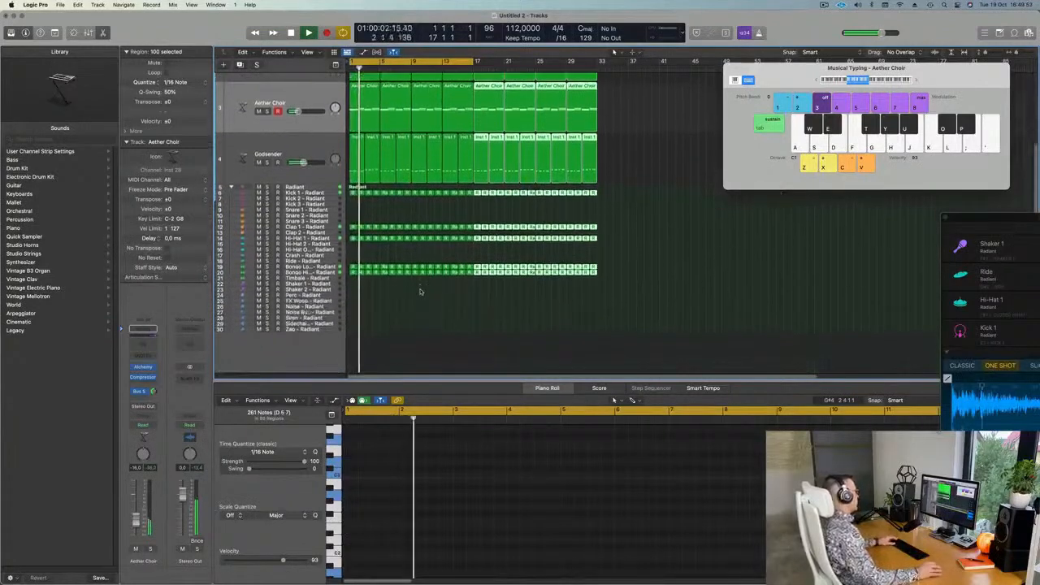
key(super+Right)
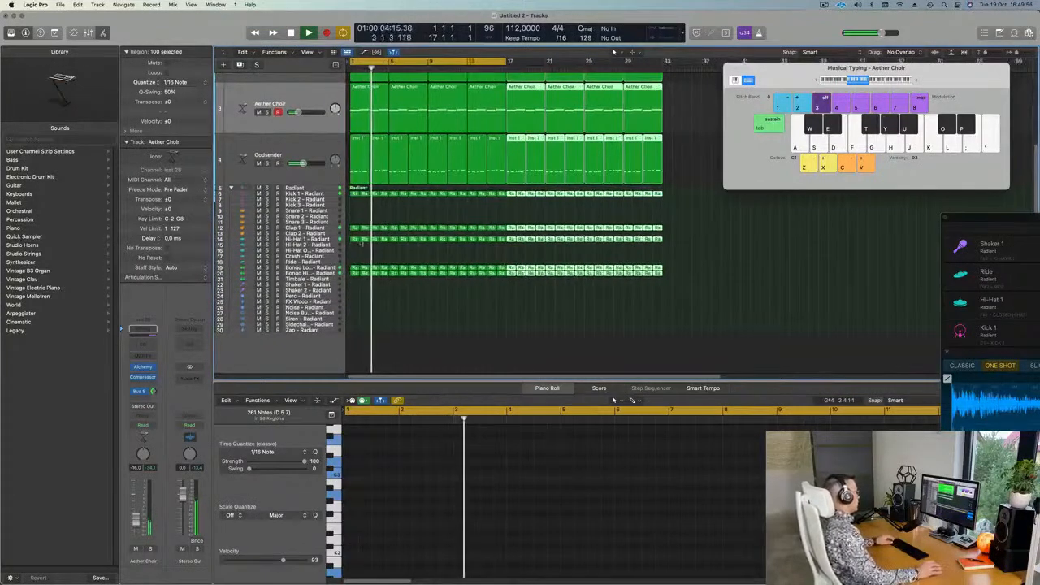
click(356, 194)
drag(356, 194, 355, 285)
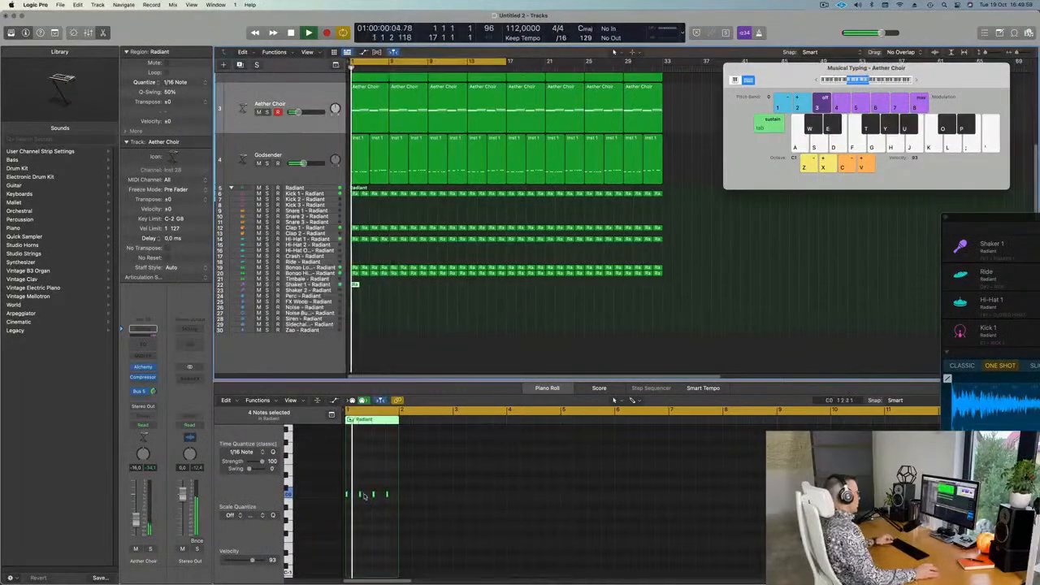
Step: Duplicate the notes in the Shaker 1 region to fill the bar with sixteenth notes, and turn the track down to about -30 dB
scroll(374, 494, up, 2)
drag(403, 481, 316, 512)
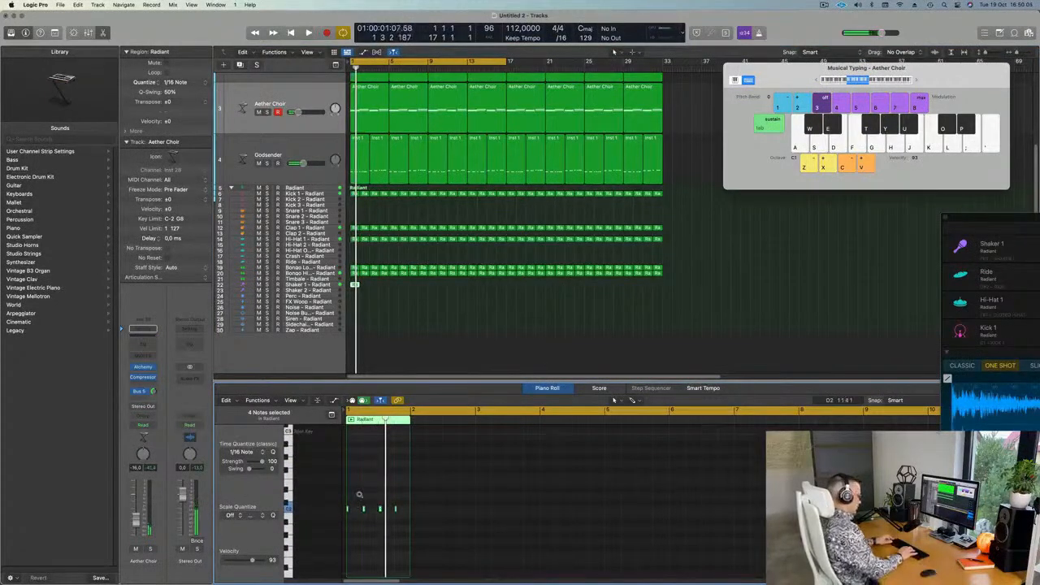
scroll(360, 497, down, 4)
scroll(366, 494, right, 3)
key(Return)
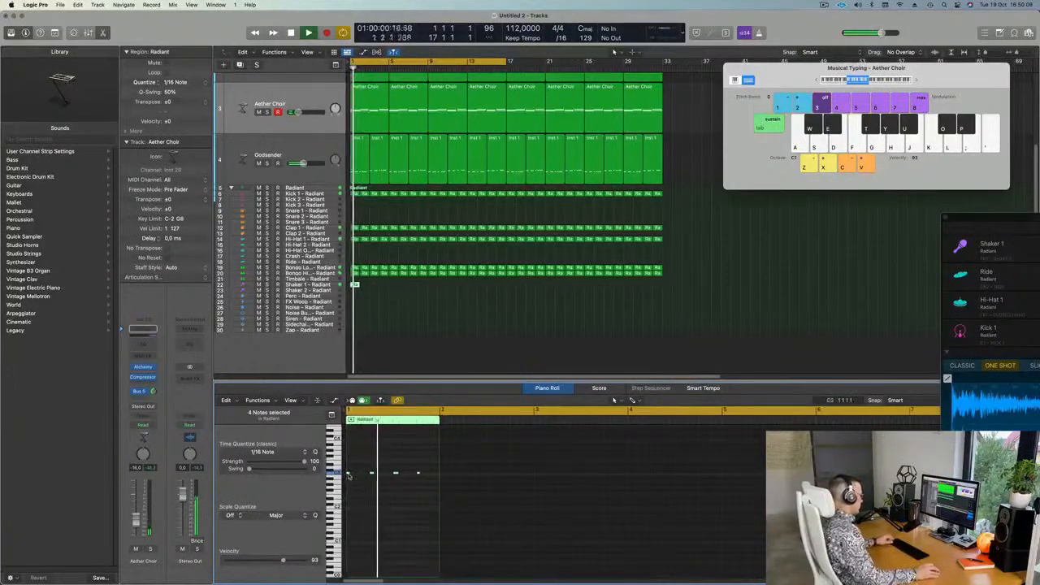
drag(348, 474, 368, 481)
key(Return)
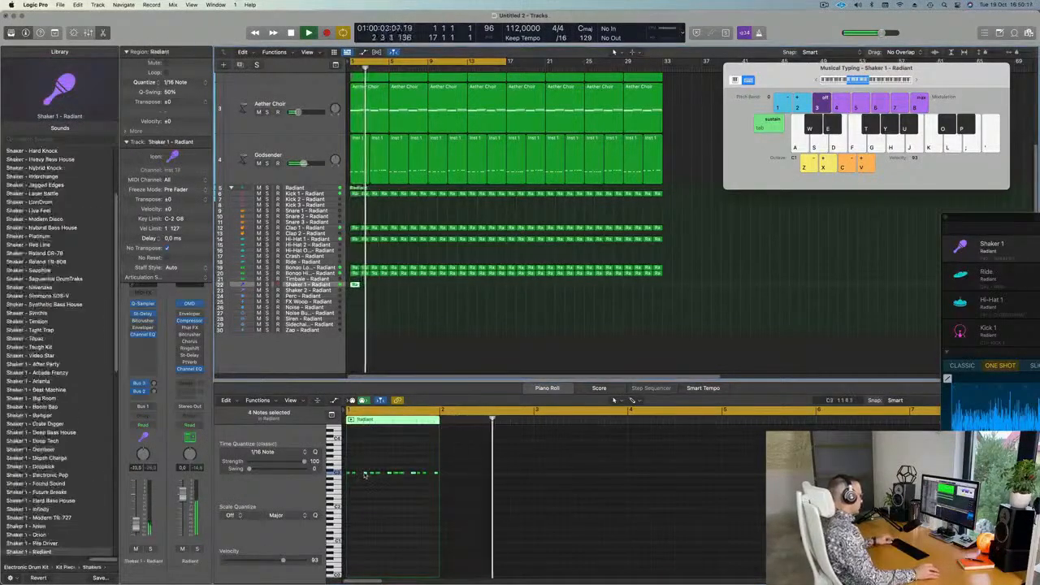
key(Return)
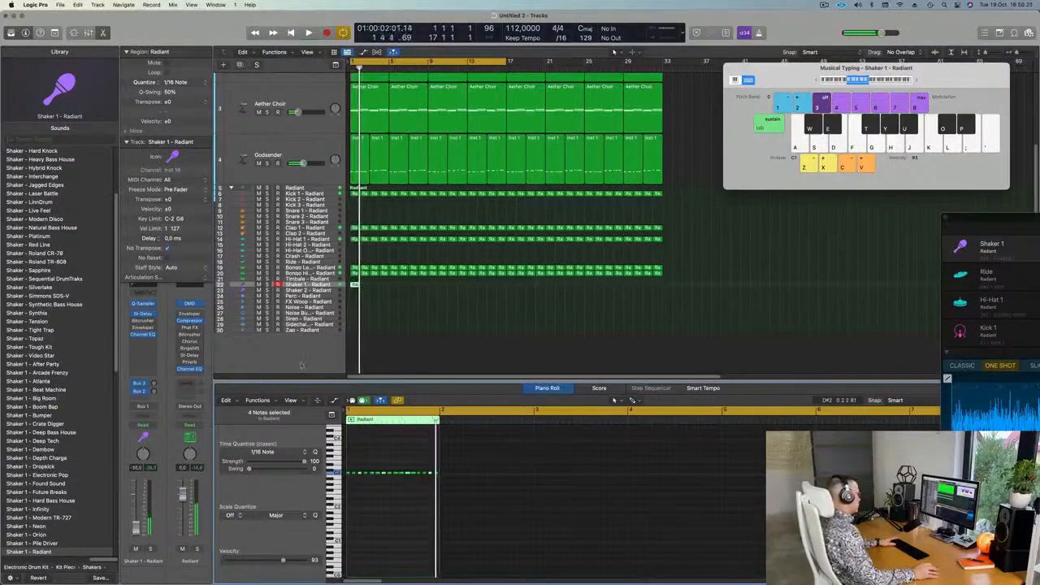
Step: Repeat the one-bar Shaker 1 region until it fills all 32 bars
drag(364, 285, 350, 289)
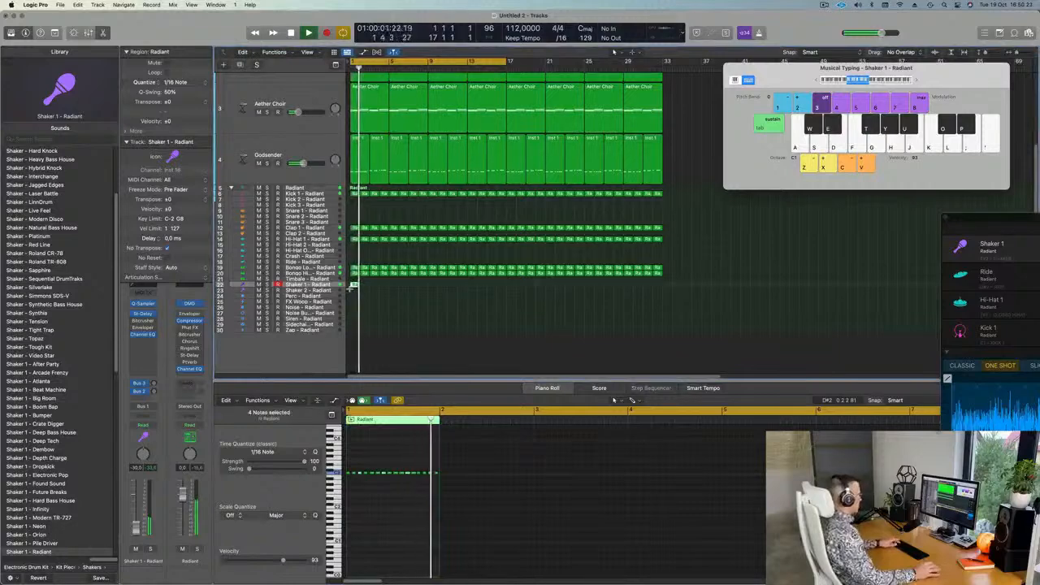
key(super+r)
key(super+r)
key(super+r)
key(super+r)
key(super+r)
key(super+r)
key(super+r)
key(super+r)
key(super+r)
key(super+r)
key(super+r)
key(super+r)
key(super+r)
key(super+r)
key(super+r)
key(super+r)
key(super+r)
key(super+r)
key(super+r)
key(super+r)
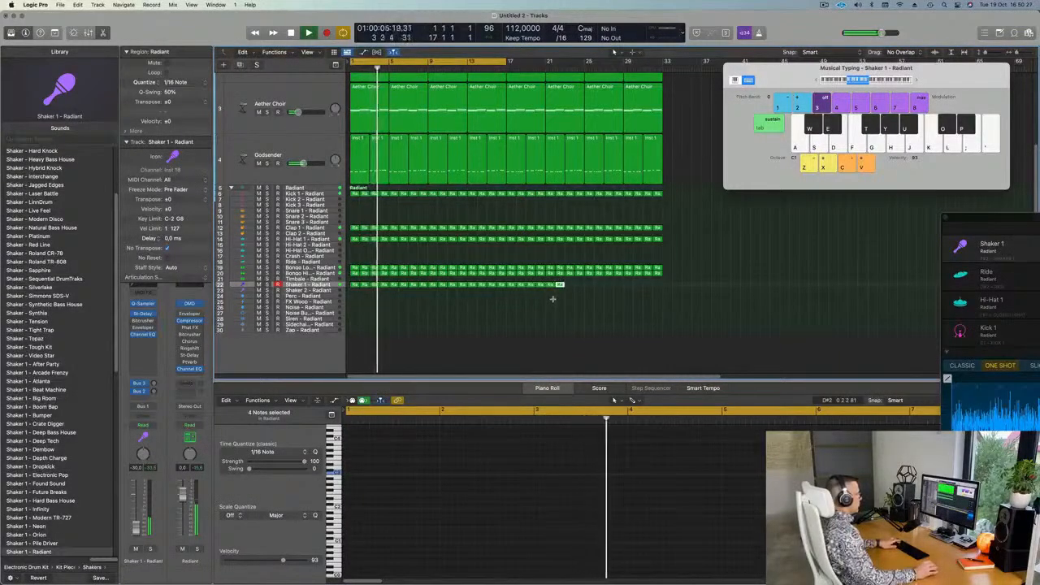
key(super+r)
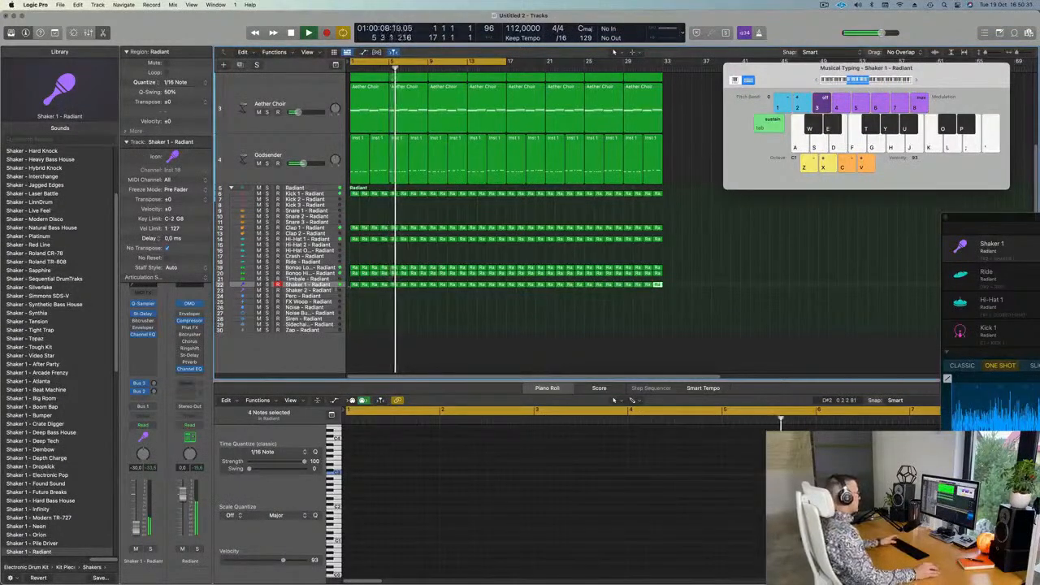
Step: Turn the Shaker 1 track down further and replay the loop
click(335, 286)
key(space)
key(space)
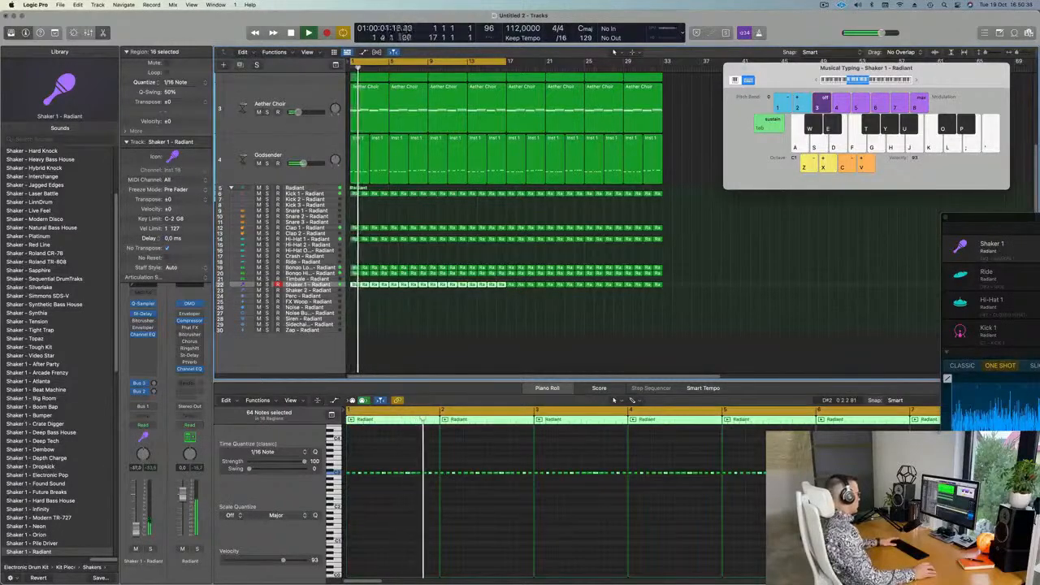
click(426, 315)
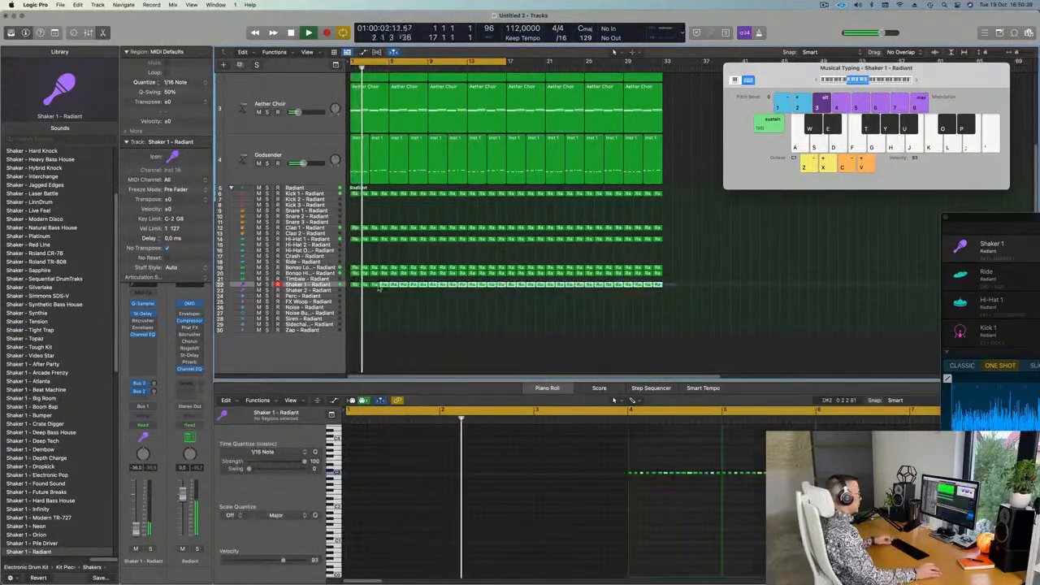
Step: Move all Shaker 1 regions to the Shaker 2 track, select that track and play the loop
click(379, 289)
drag(357, 287, 355, 293)
click(310, 286)
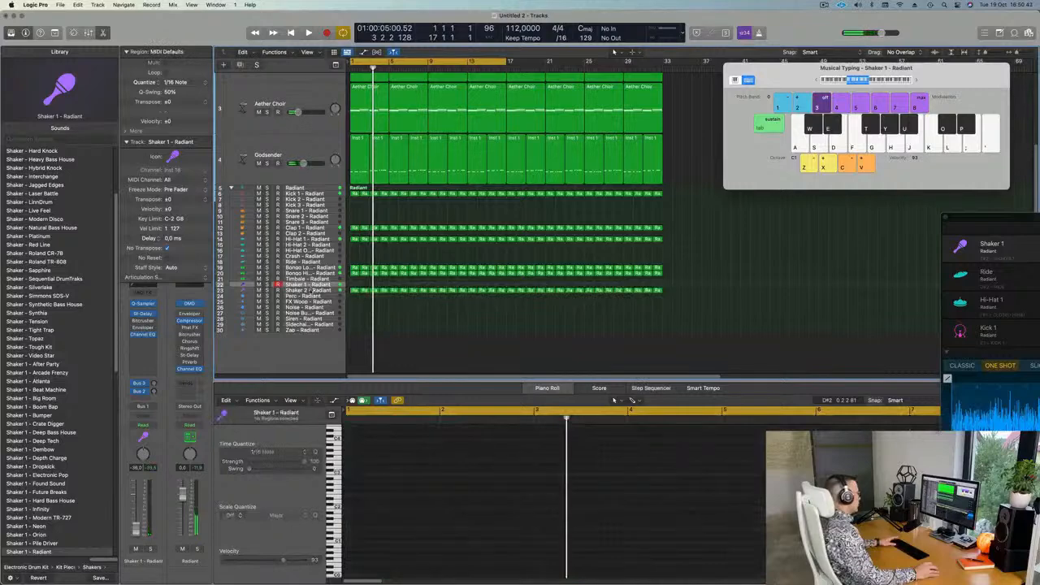
click(310, 291)
key(space)
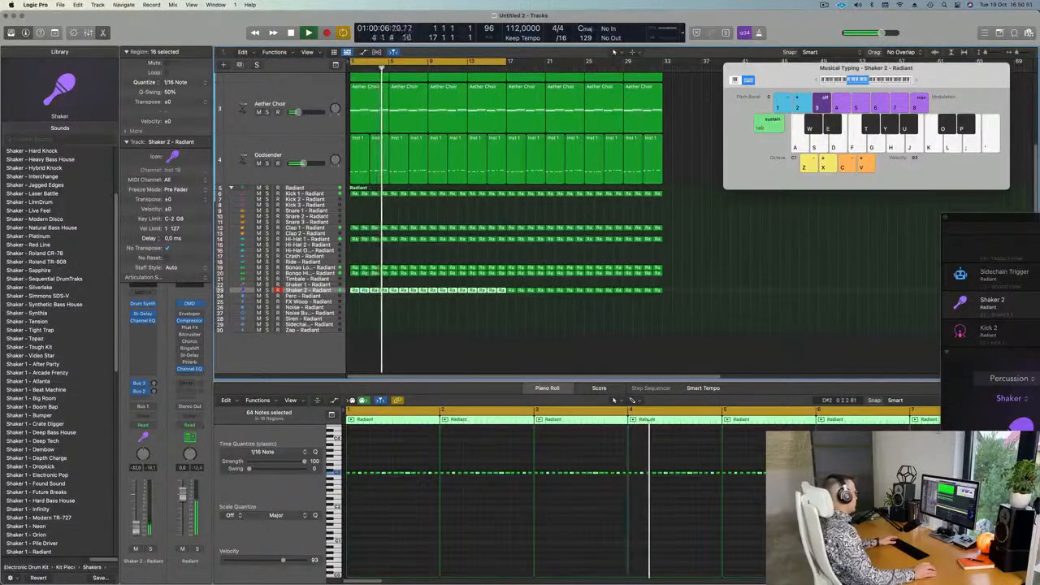
Step: Name and color all regions in the arrangement by their tracks
click(503, 355)
key(super+Left)
key(super+a)
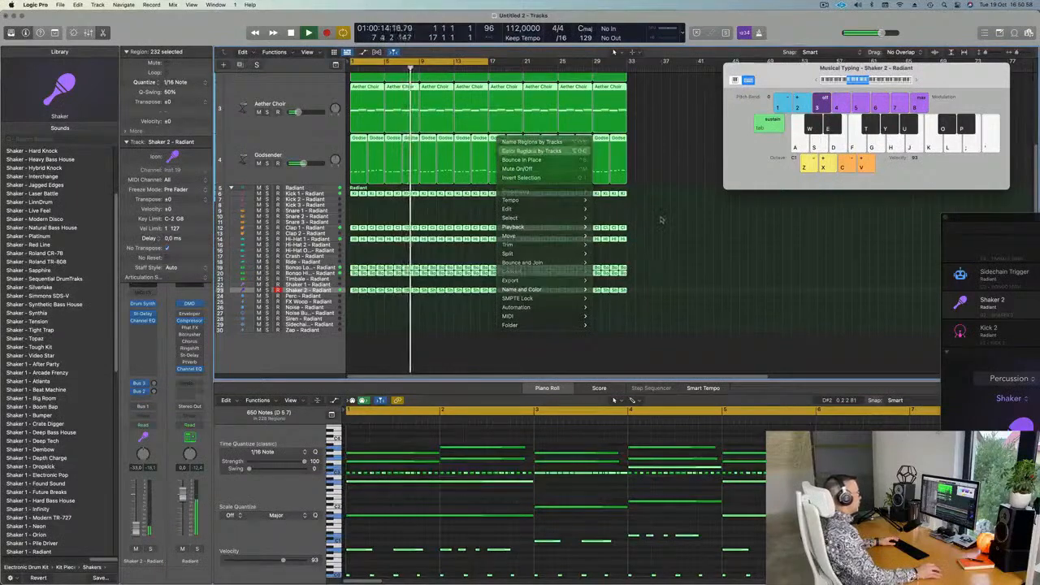
click(668, 349)
scroll(611, 337, up, 3)
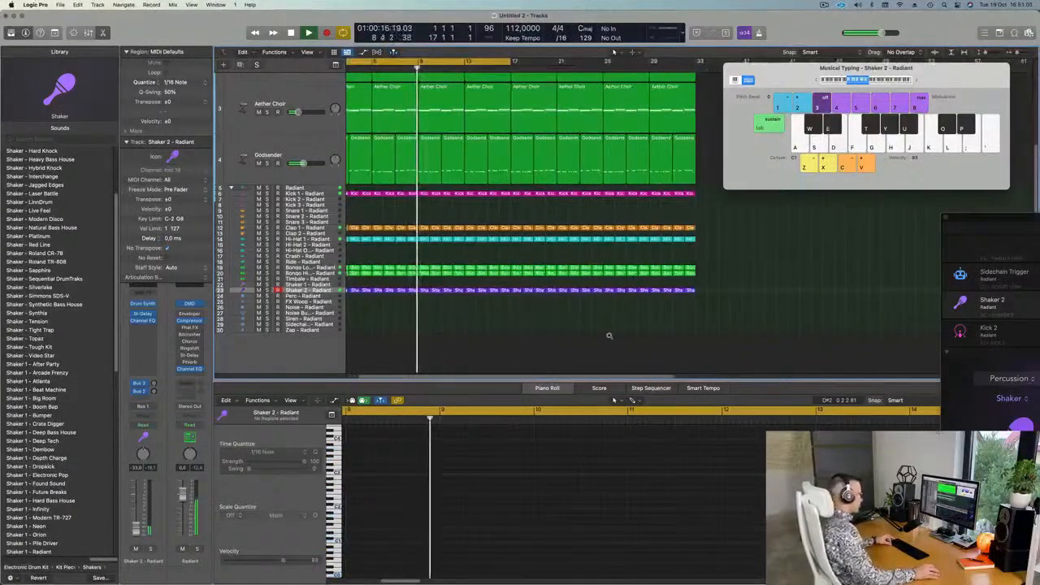
scroll(608, 335, up, 2)
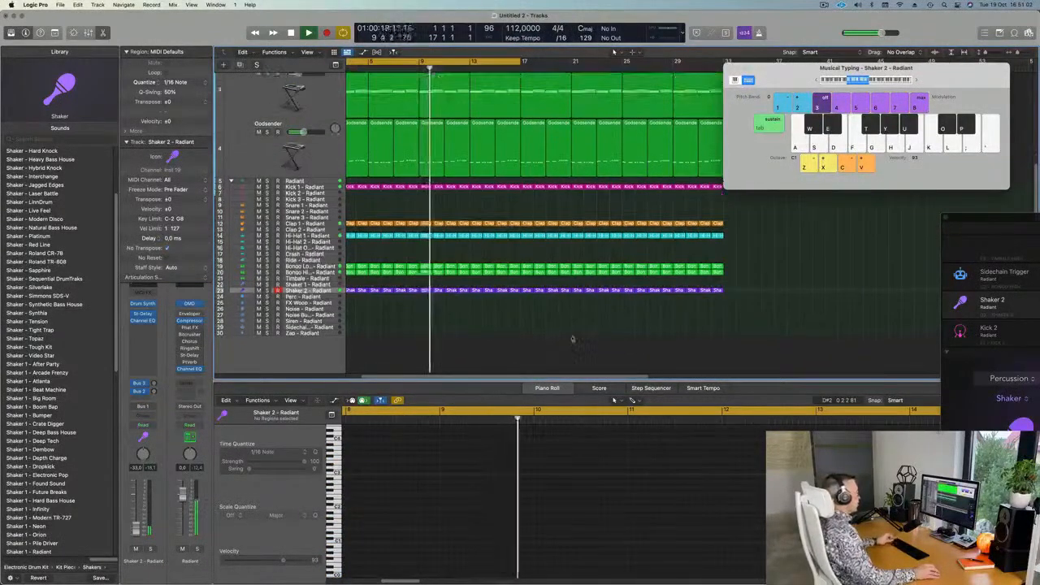
scroll(572, 339, up, 2)
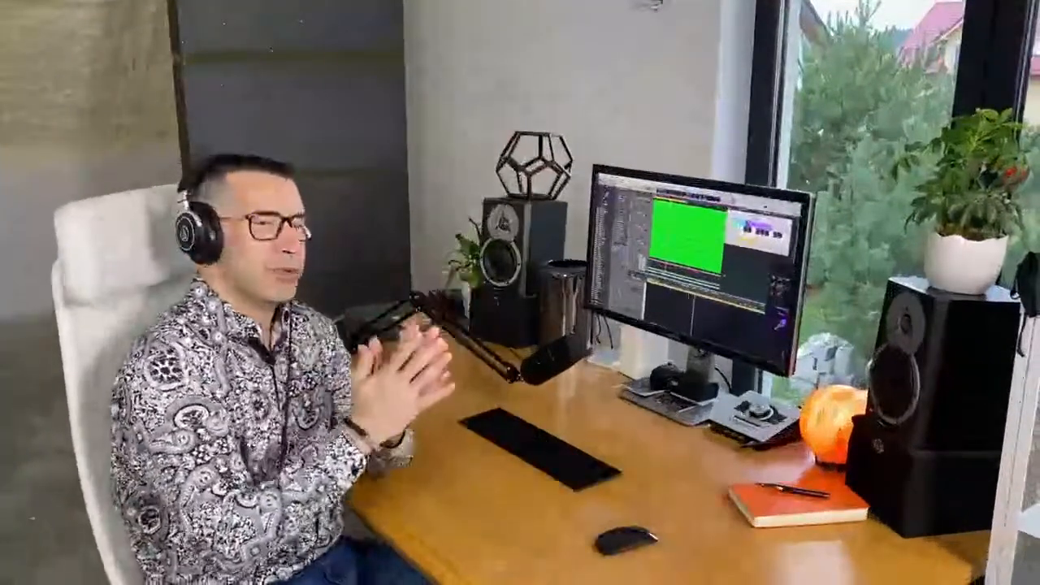